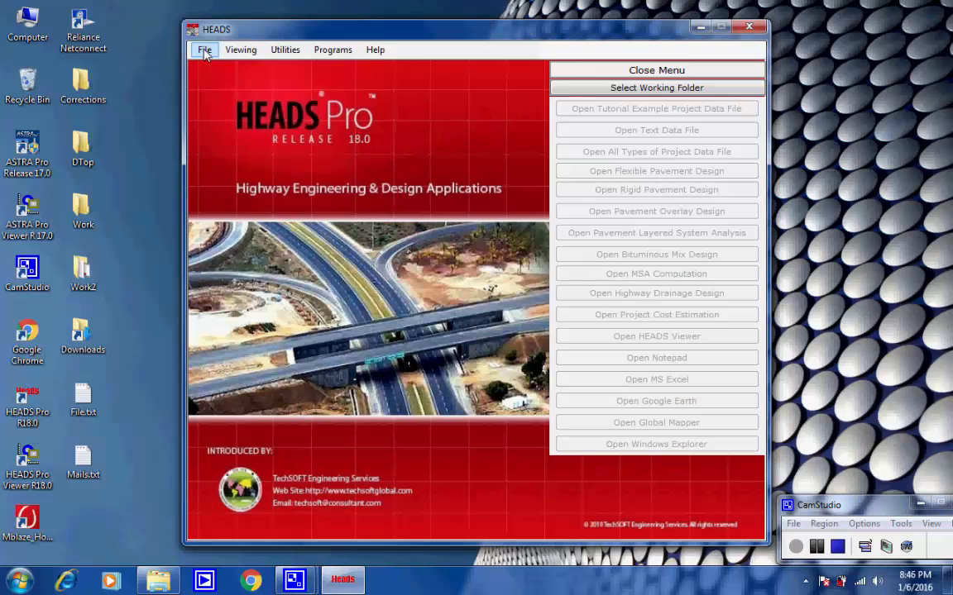
Step: Set the Work folder on the desktop as the user's working folder
left_click(321, 67)
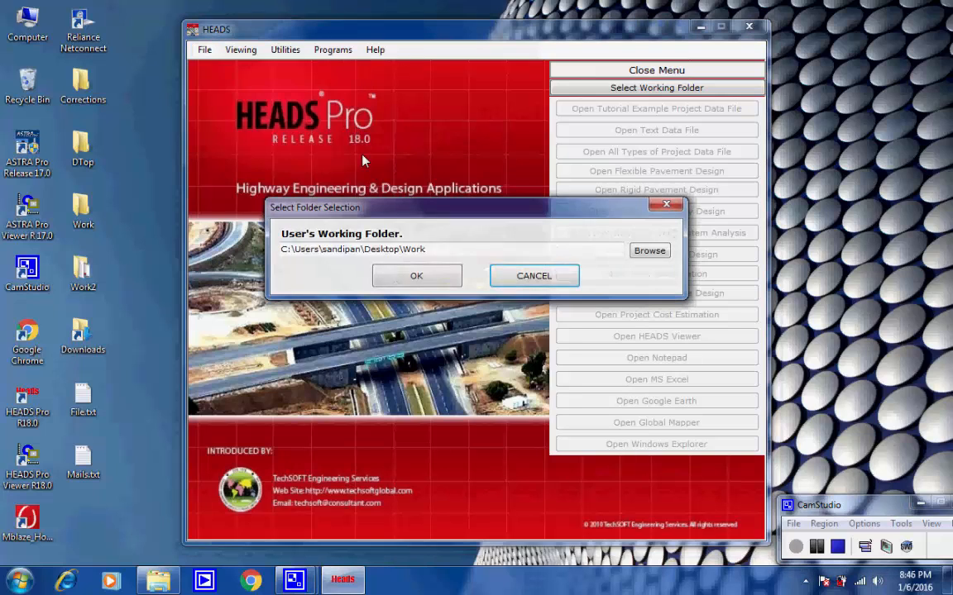
left_click_drag(427, 250, 280, 250)
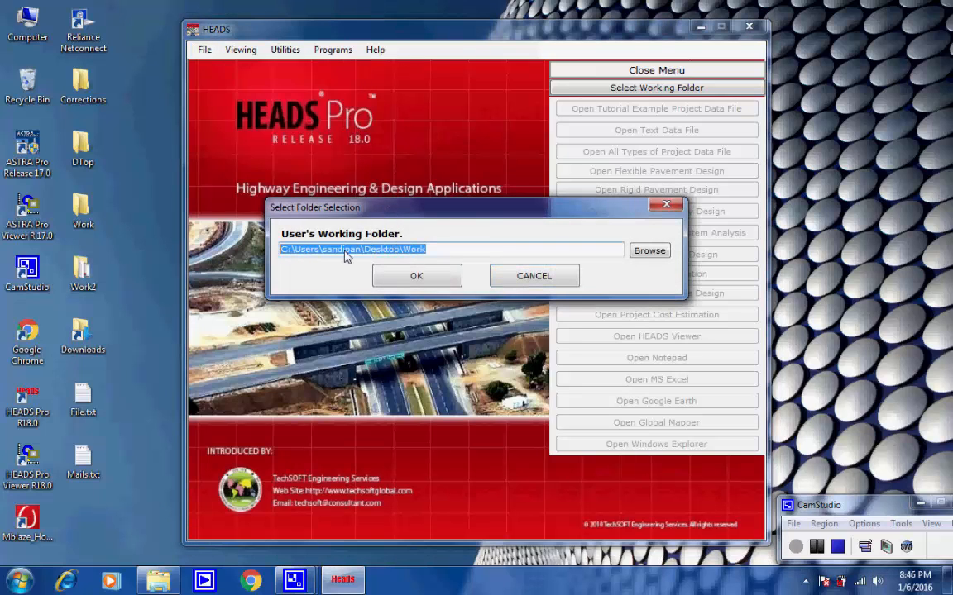
left_click(411, 276)
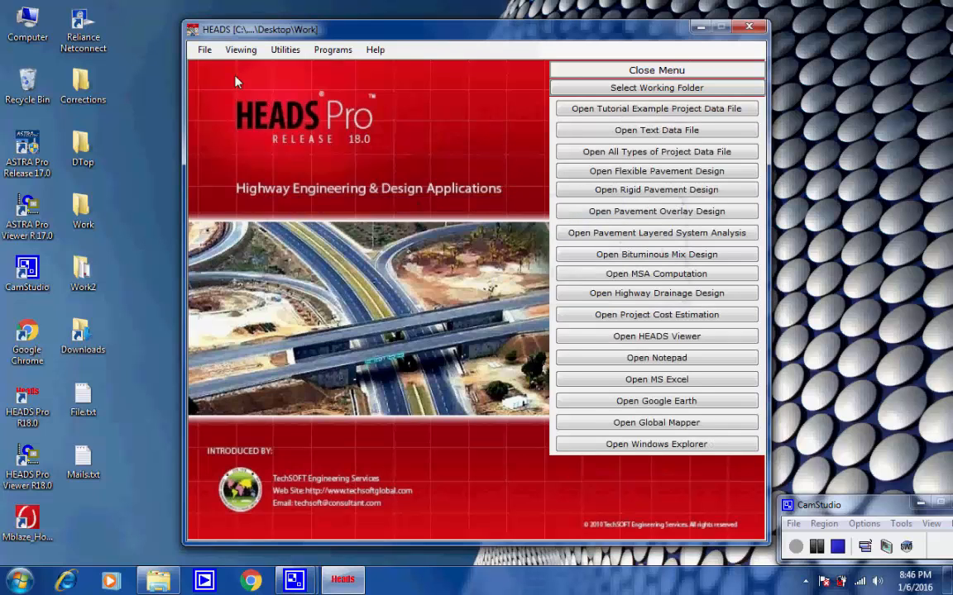
Step: Start a new Multiple Section Highway Widening Project
left_click(204, 49)
mouse_move(289, 90)
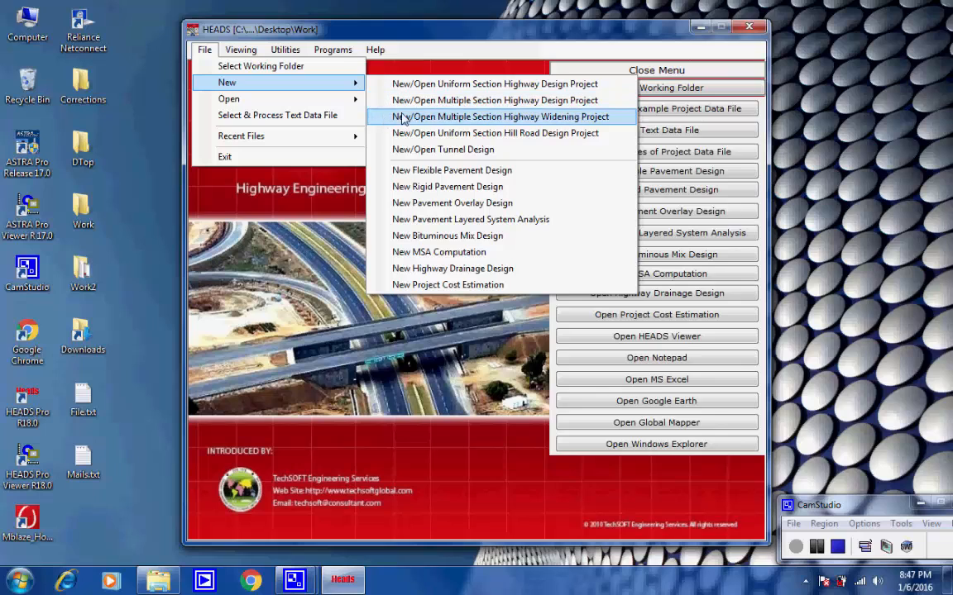
left_click(613, 120)
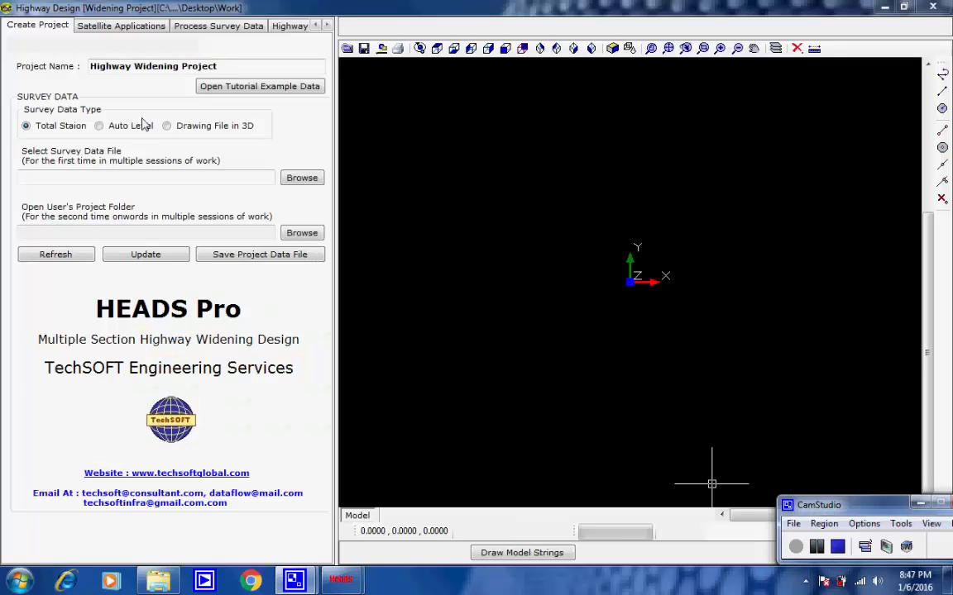
Step: Load the tutorial example data into the highway widening project
left_click(41, 27)
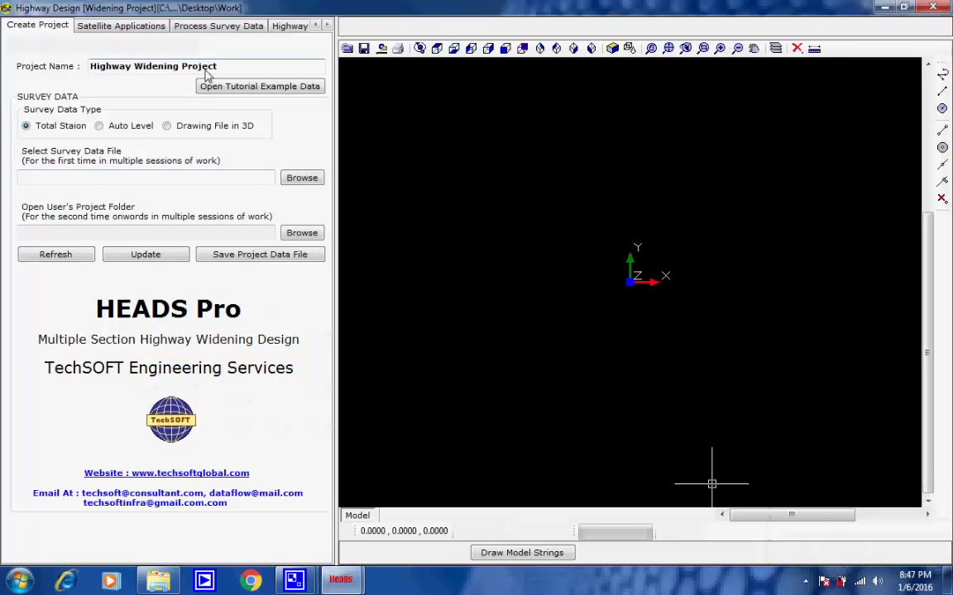
left_click_drag(220, 71, 94, 70)
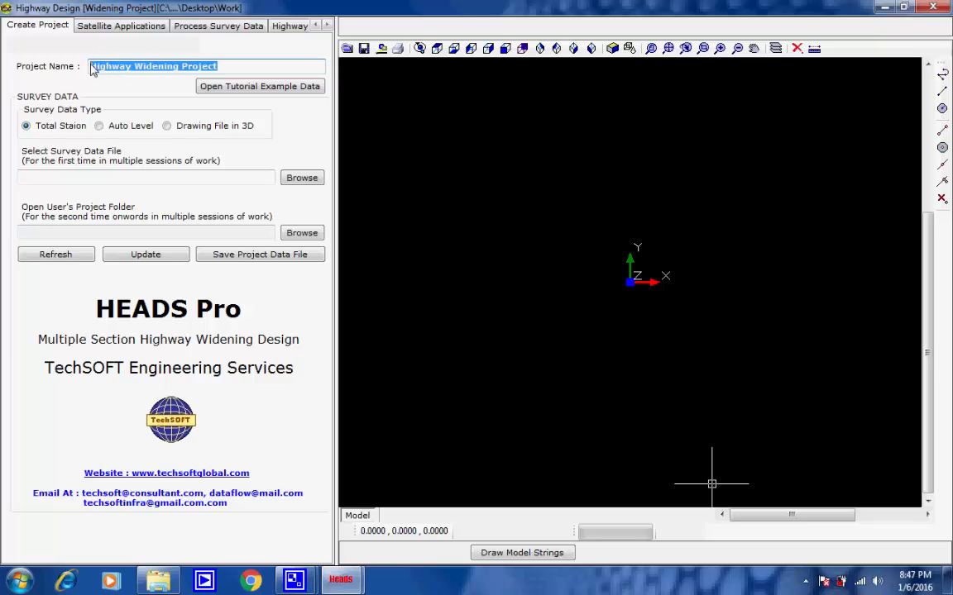
left_click(219, 69)
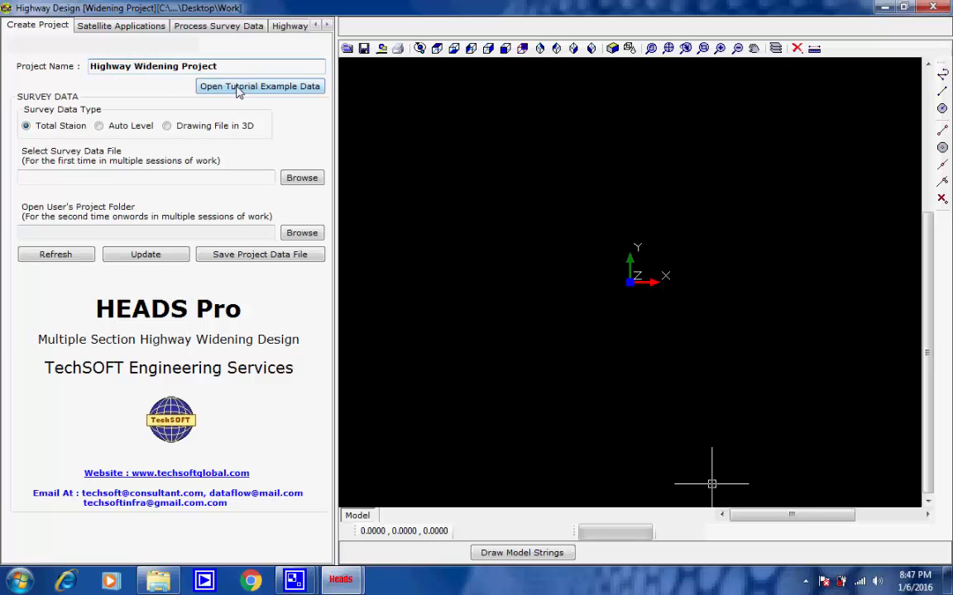
left_click(236, 89)
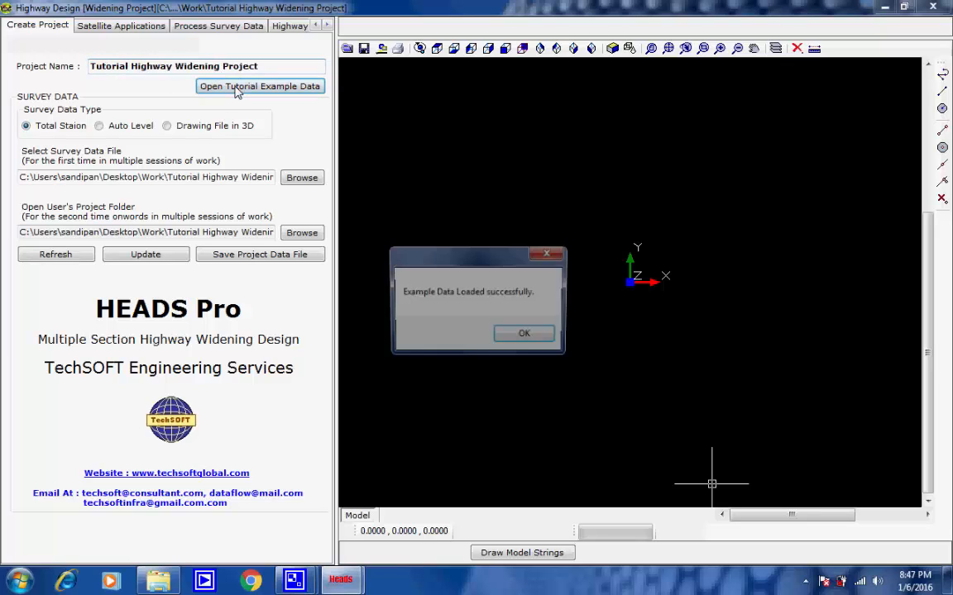
left_click(523, 335)
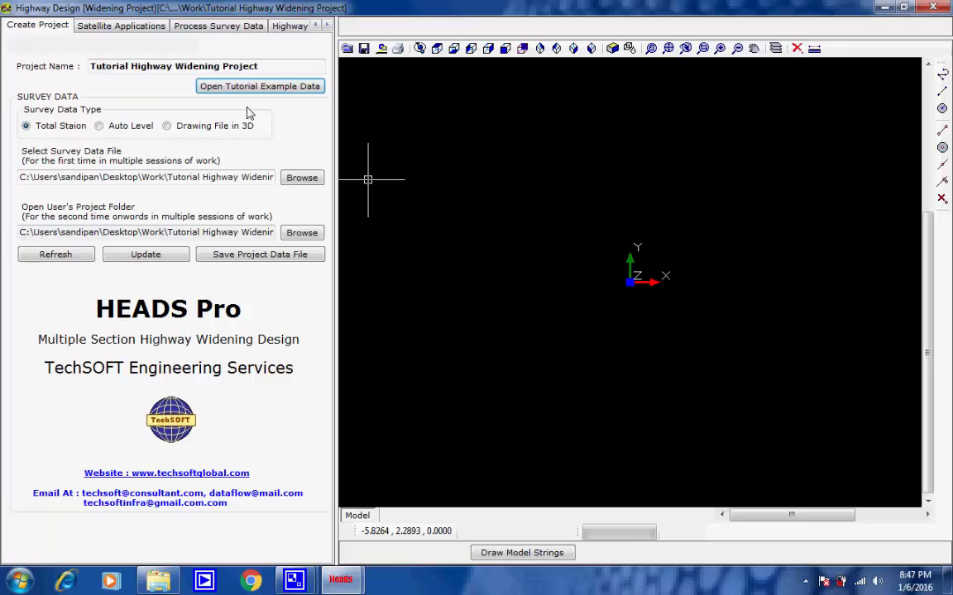
Step: Create the ground model from the project's survey data without UTM data conversion
left_click(132, 27)
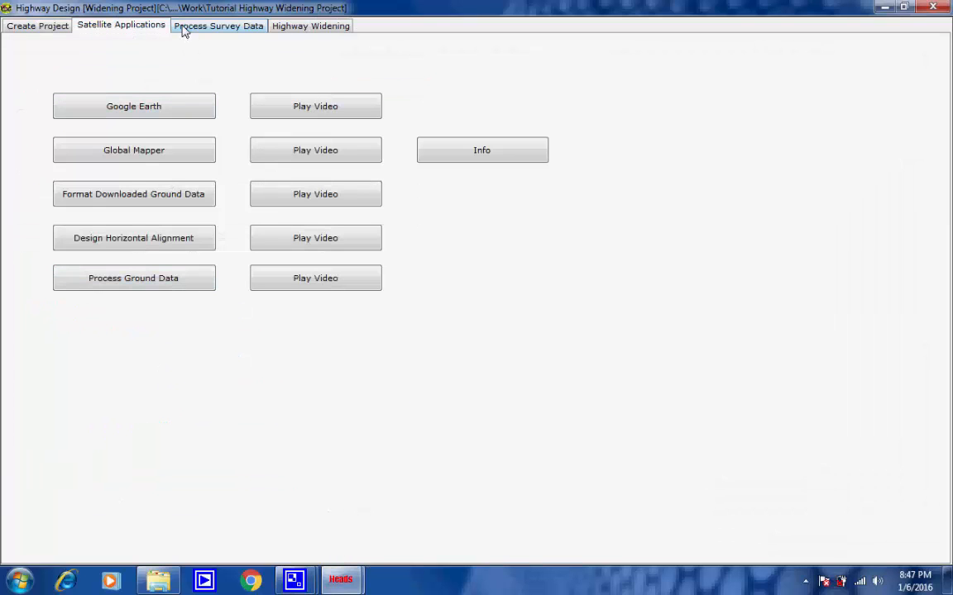
left_click(217, 26)
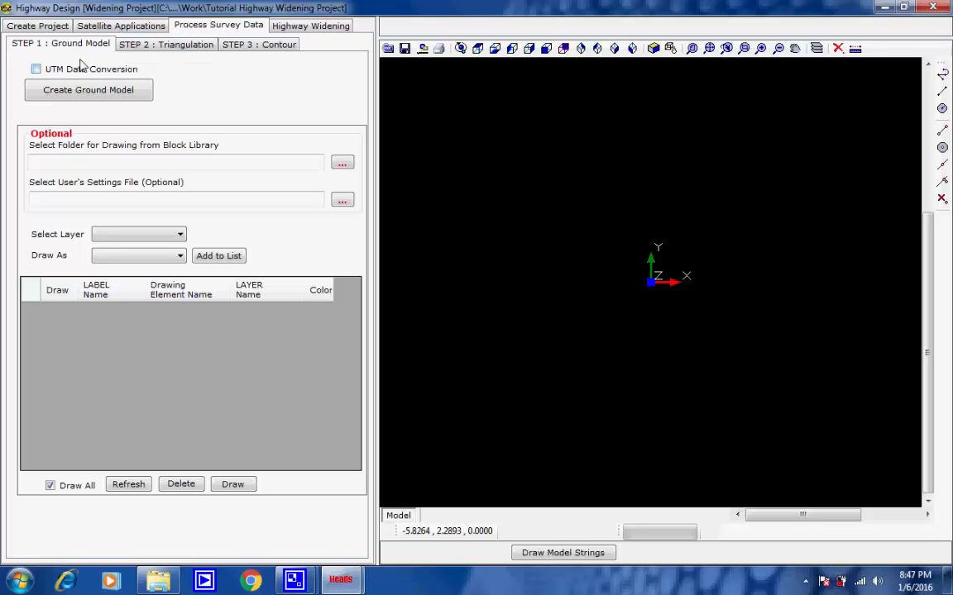
left_click(139, 93)
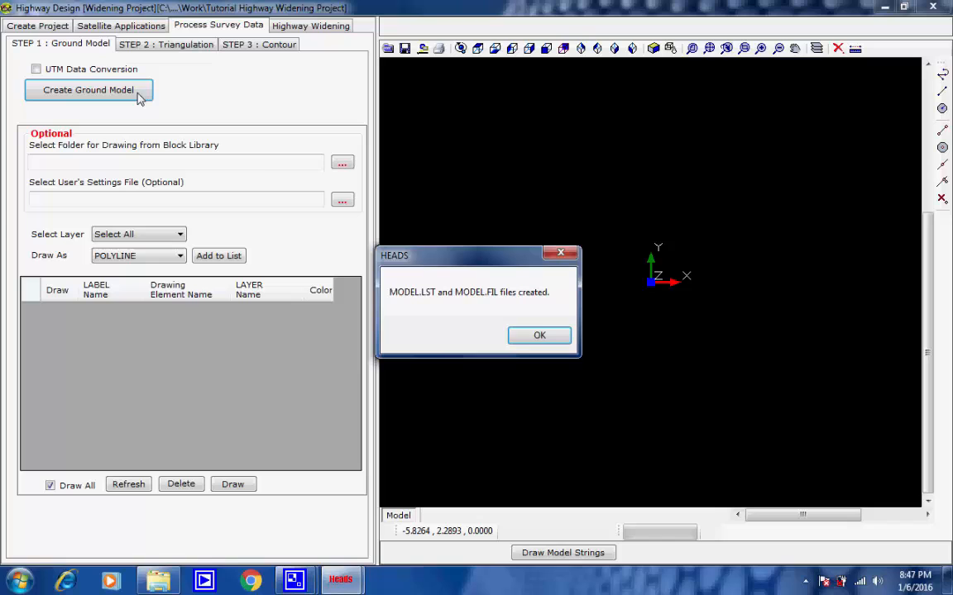
left_click(538, 333)
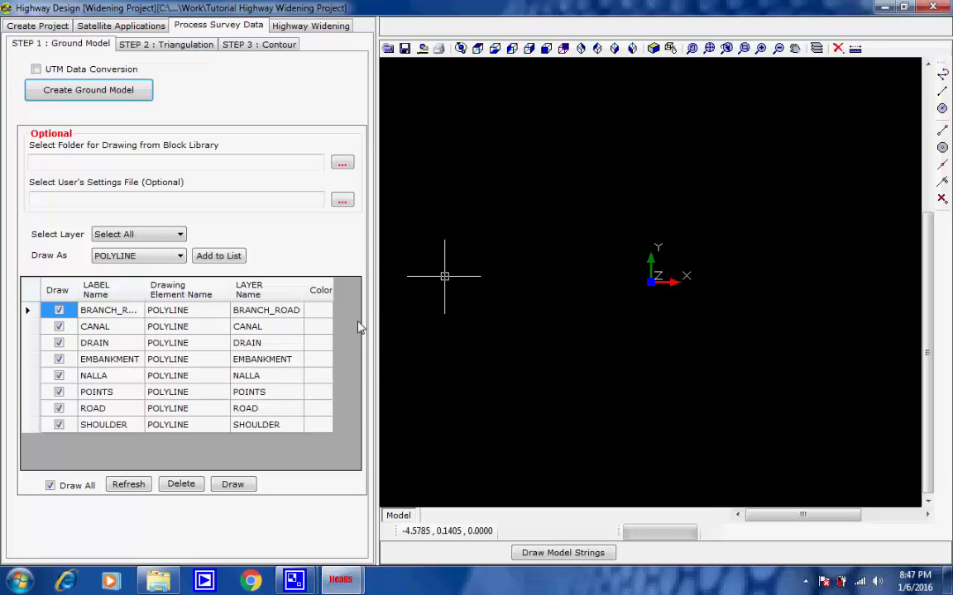
Step: Apply a dark teal color to all survey layers and draw them as polylines in the model view
left_click(318, 312)
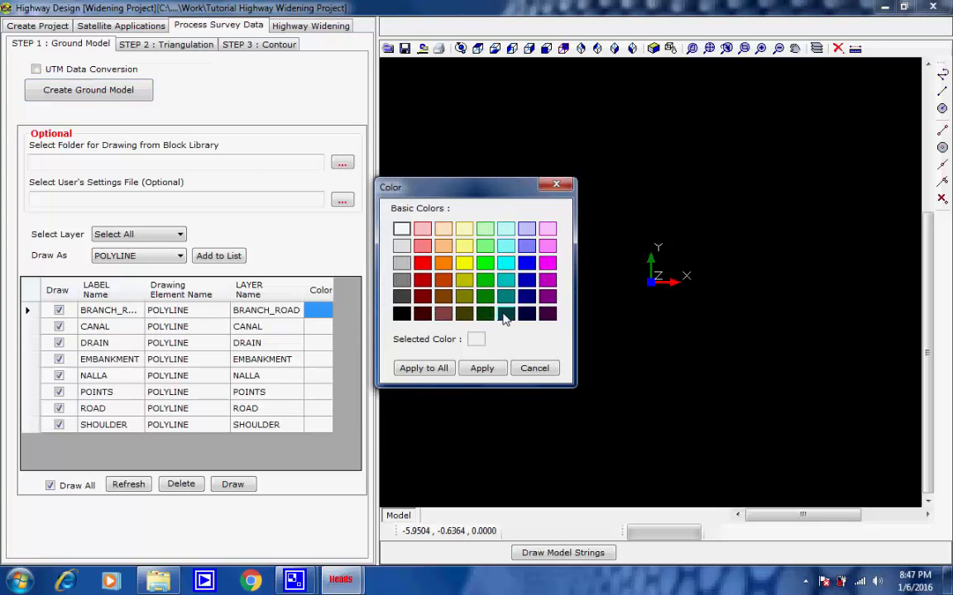
left_click(505, 313)
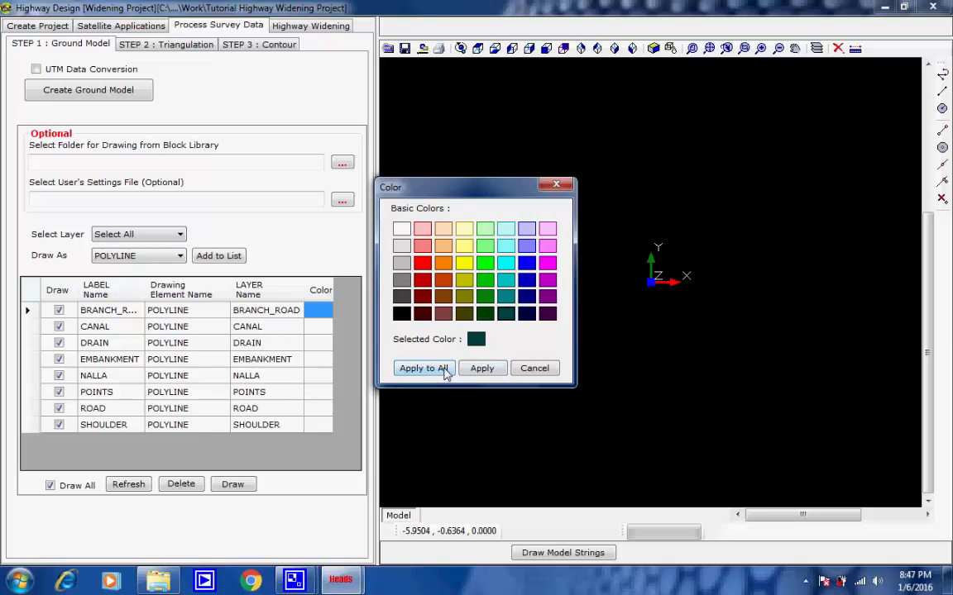
left_click(423, 369)
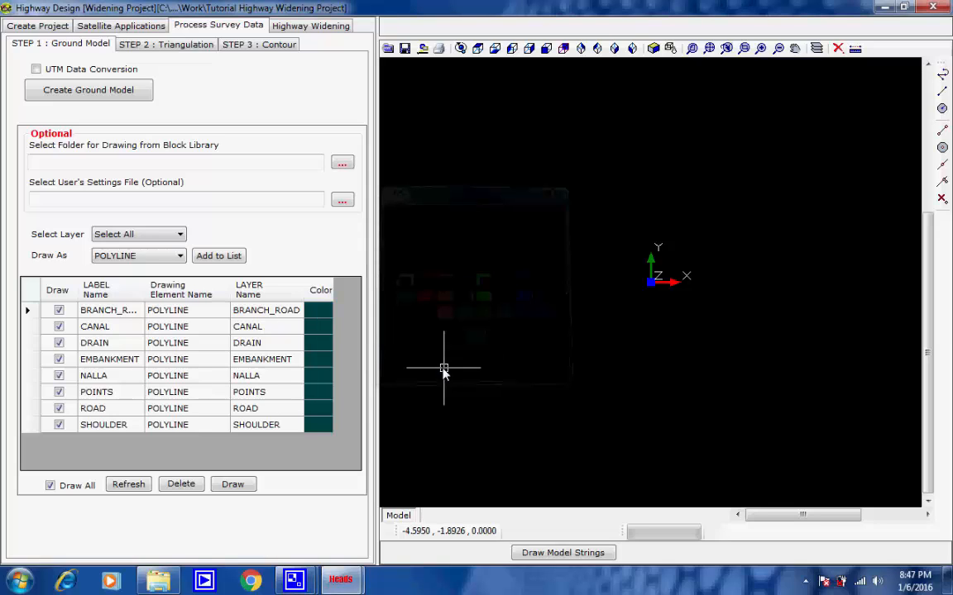
left_click(234, 485)
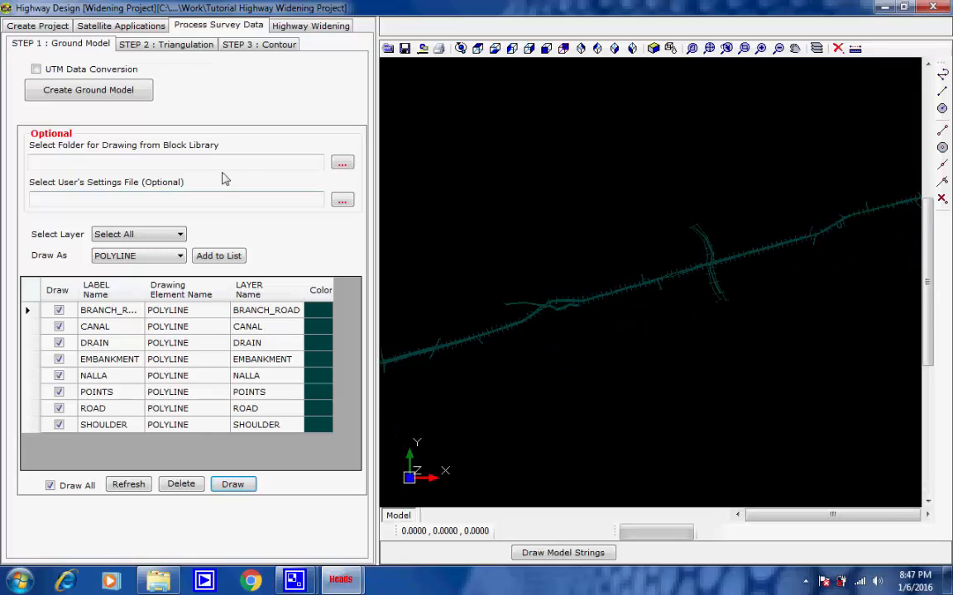
Step: Create the triangulation model from all SURVEY strings, using boundary model BOUND and string BDRY
left_click(167, 46)
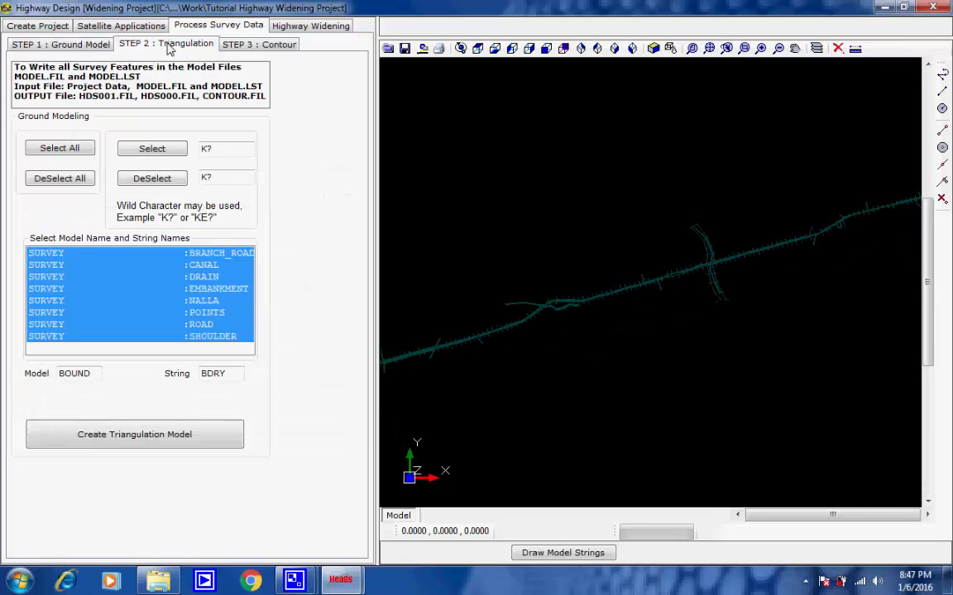
left_click(85, 180)
left_click(81, 150)
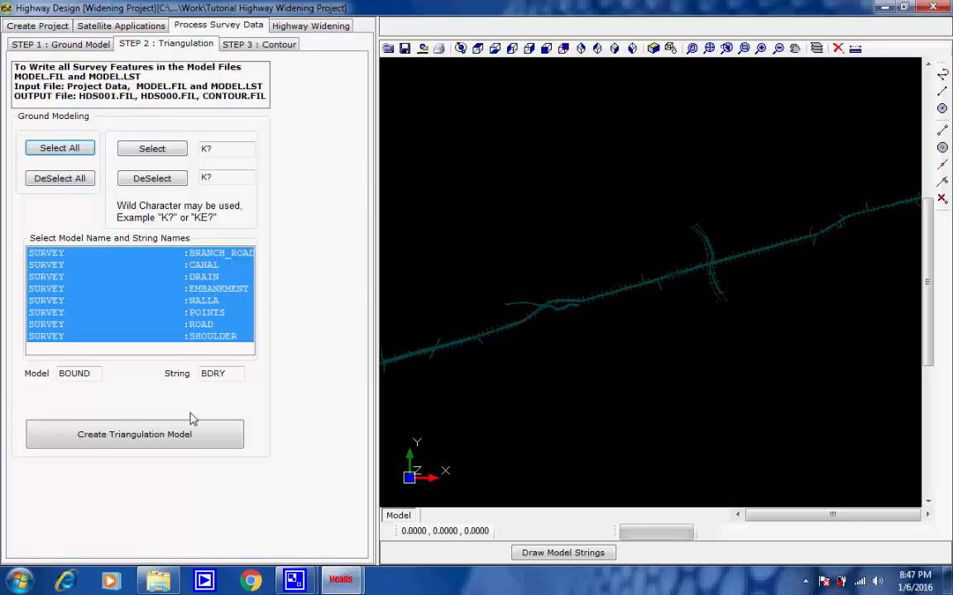
left_click(201, 439)
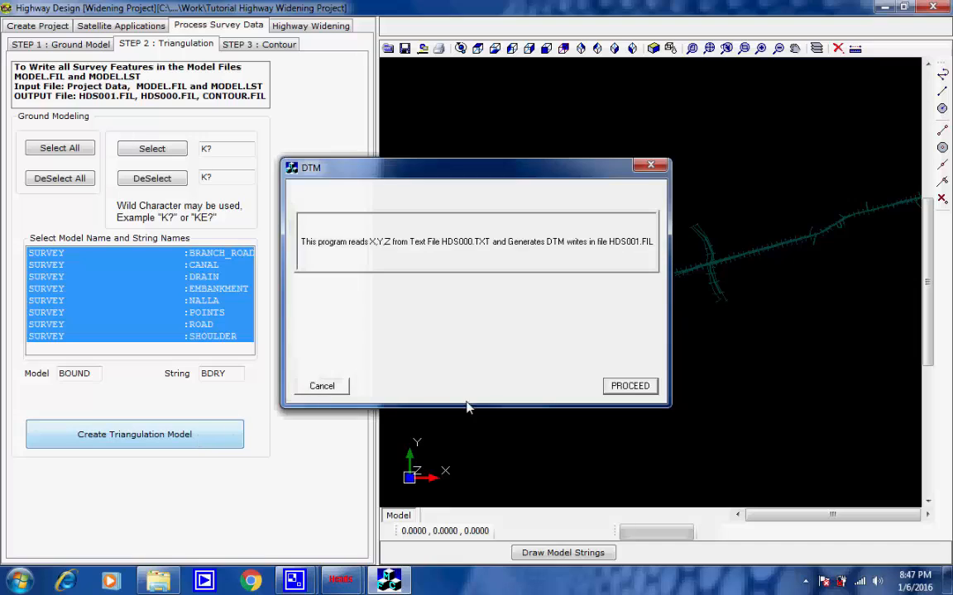
left_click(623, 393)
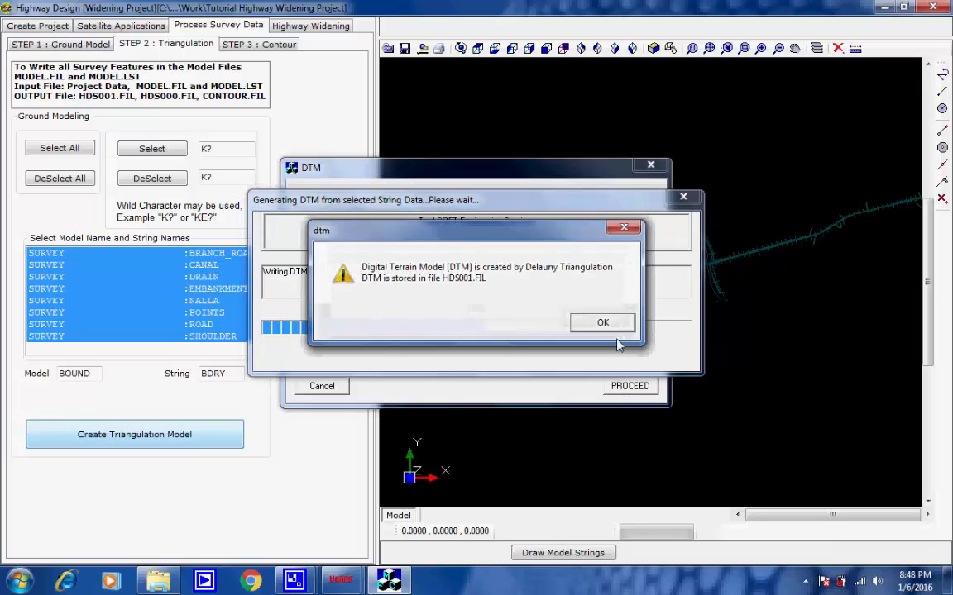
left_click(600, 322)
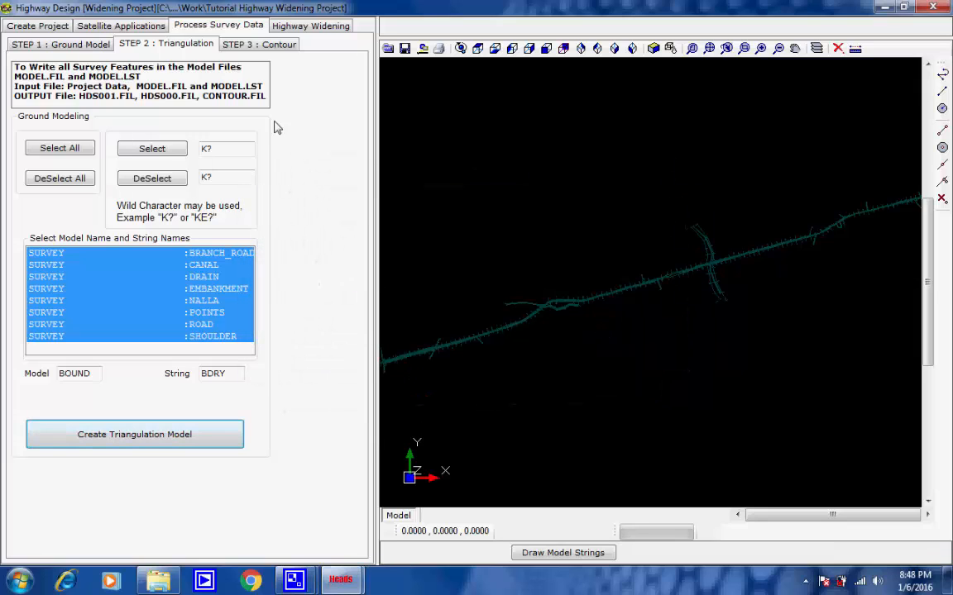
Step: Create the contour model with a primary increment of 1.0 and secondary and elevation text increments of 5.0
left_click(261, 46)
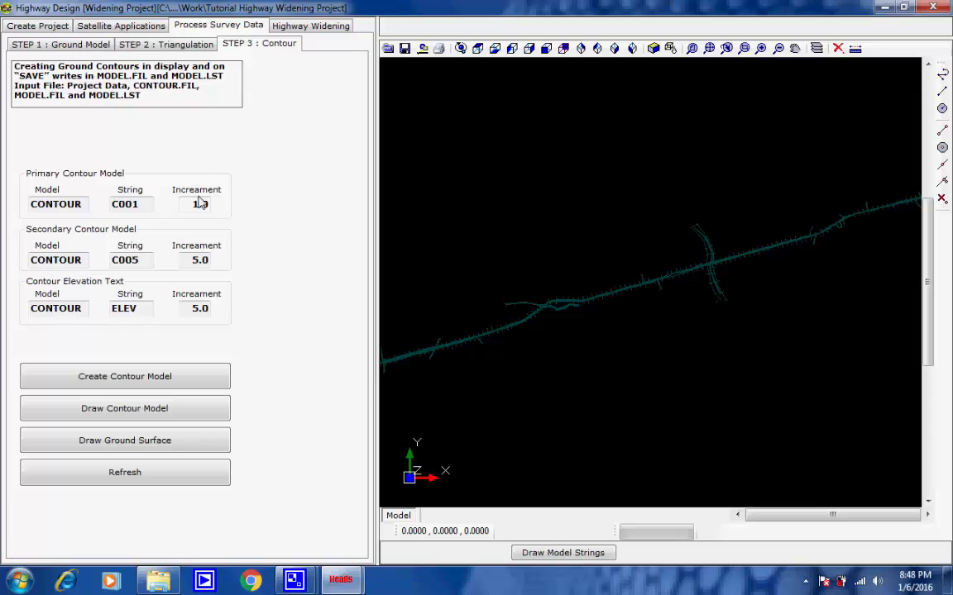
left_click_drag(193, 212, 209, 213)
left_click_drag(191, 260, 215, 267)
left_click_drag(191, 312, 212, 317)
left_click(183, 382)
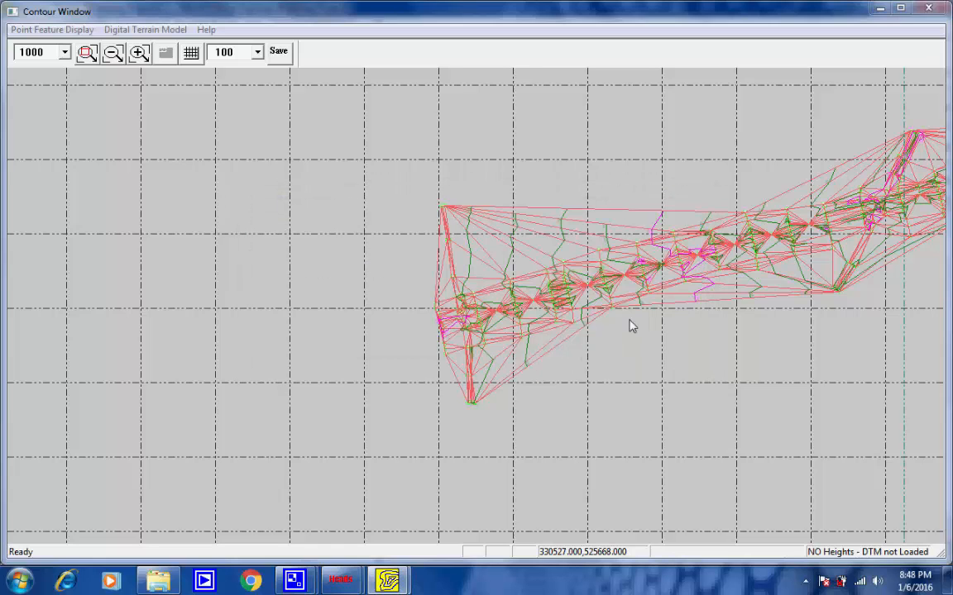
Step: Inspect the generated contours along the road corridor, quit the contour program and draw the contour model over the survey drawing
left_click_drag(635, 319, 399, 377)
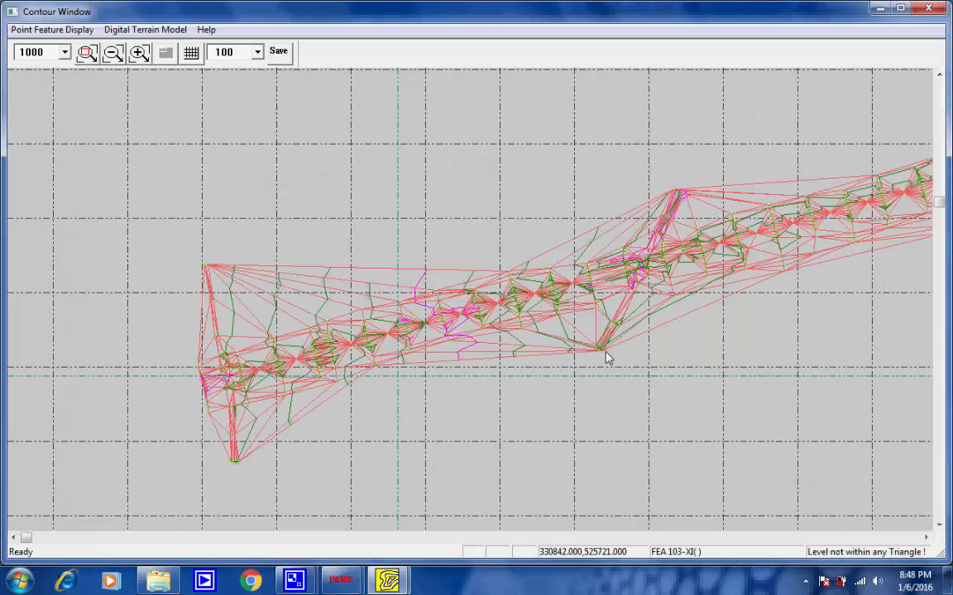
left_click_drag(603, 351, 238, 416)
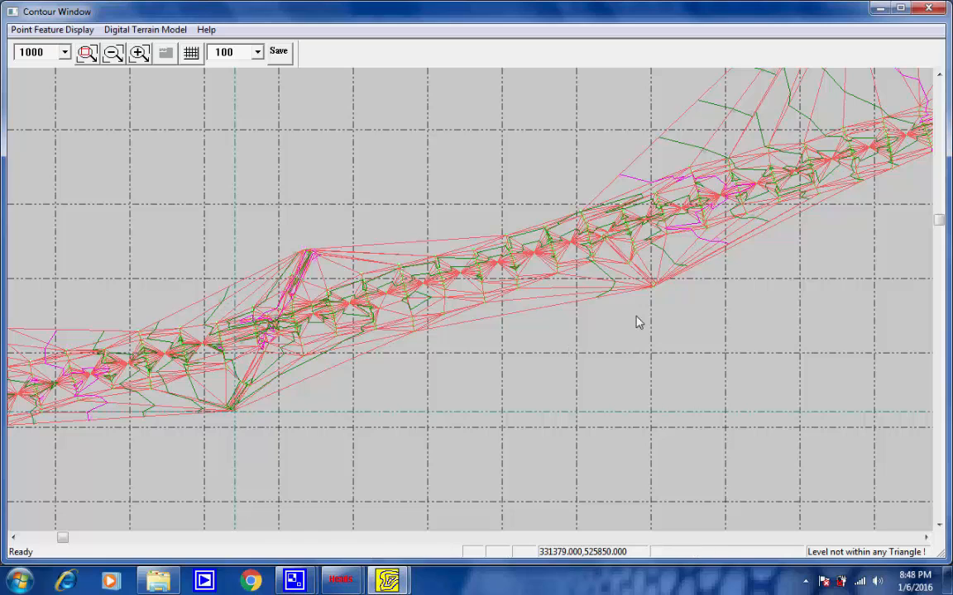
left_click_drag(635, 317, 131, 470)
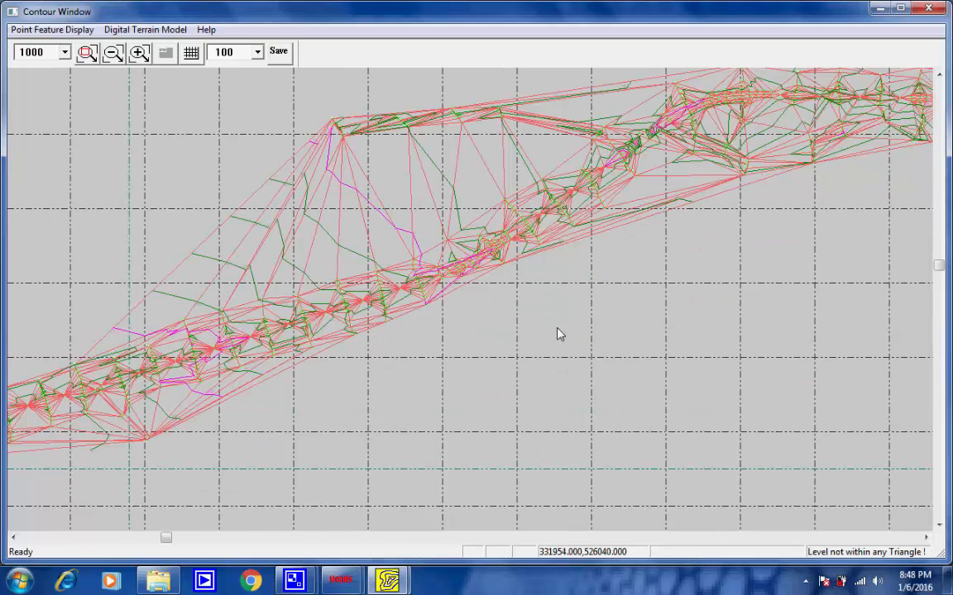
left_click_drag(557, 328, 303, 403)
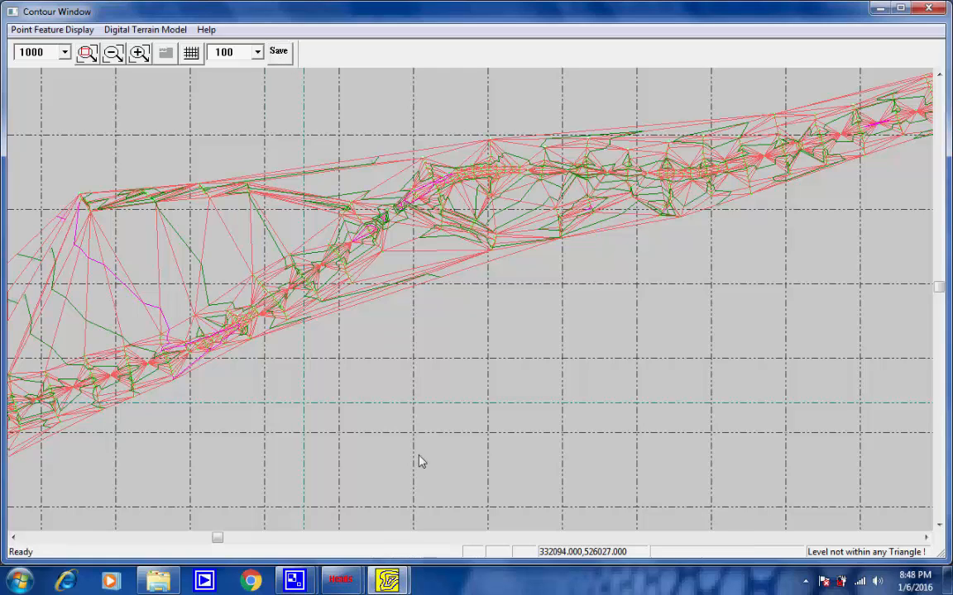
mouse_move(388, 580)
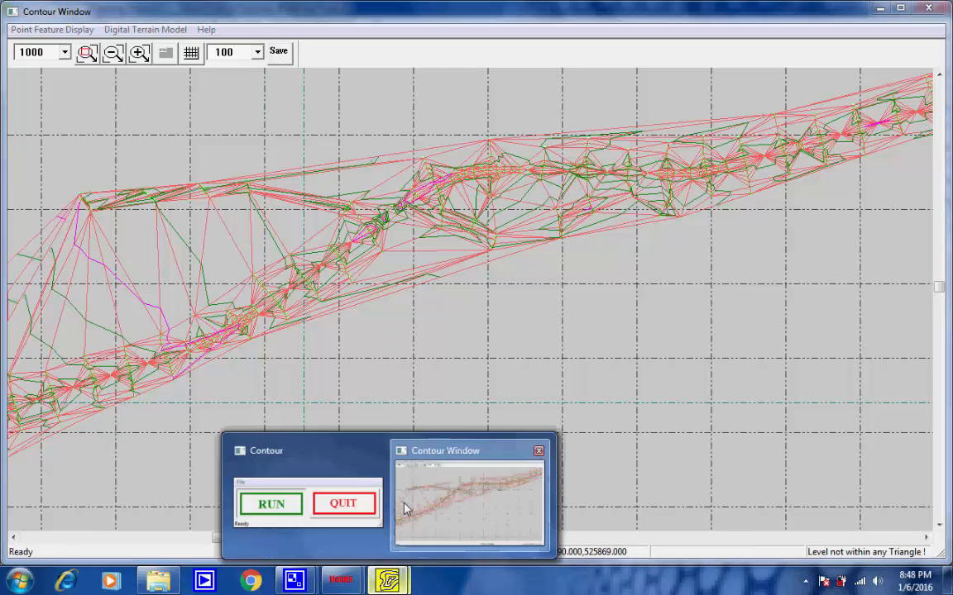
left_click(357, 512)
left_click(559, 315)
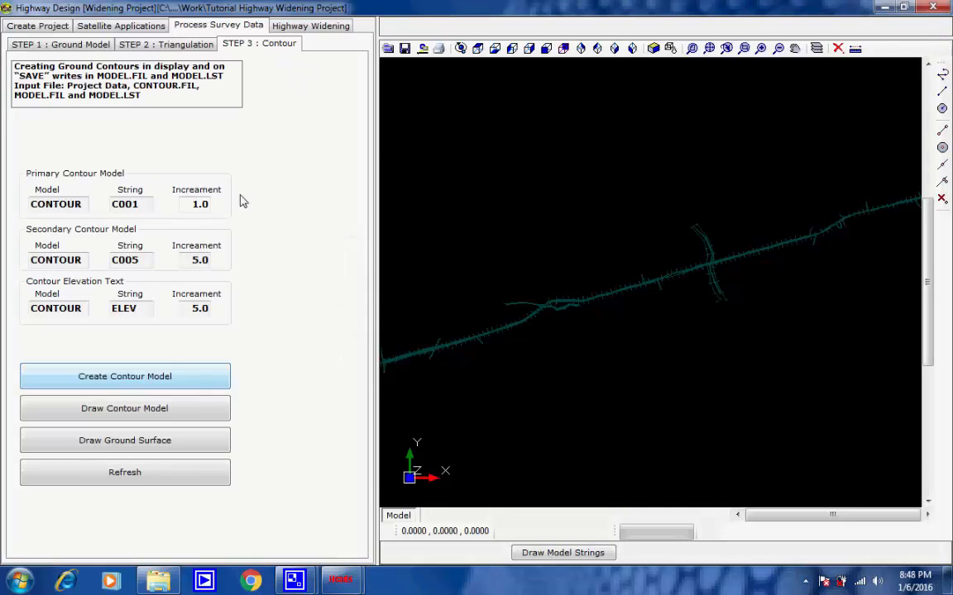
left_click(170, 409)
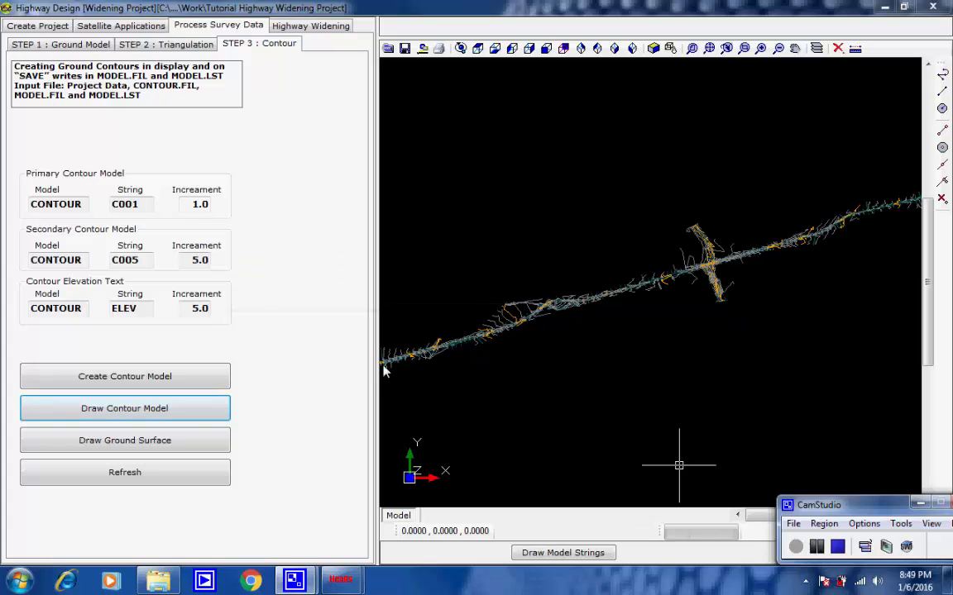
Step: Process the HALIGN design data for the highway widening's horizontal alignment and finish the Halign program
left_click(300, 27)
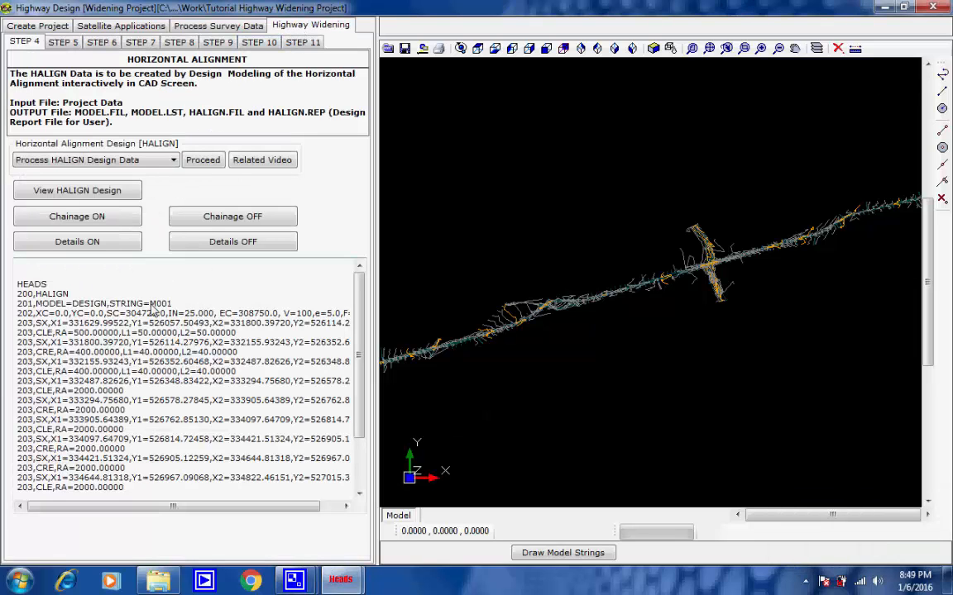
left_click_drag(71, 294, 3, 295)
left_click(81, 285)
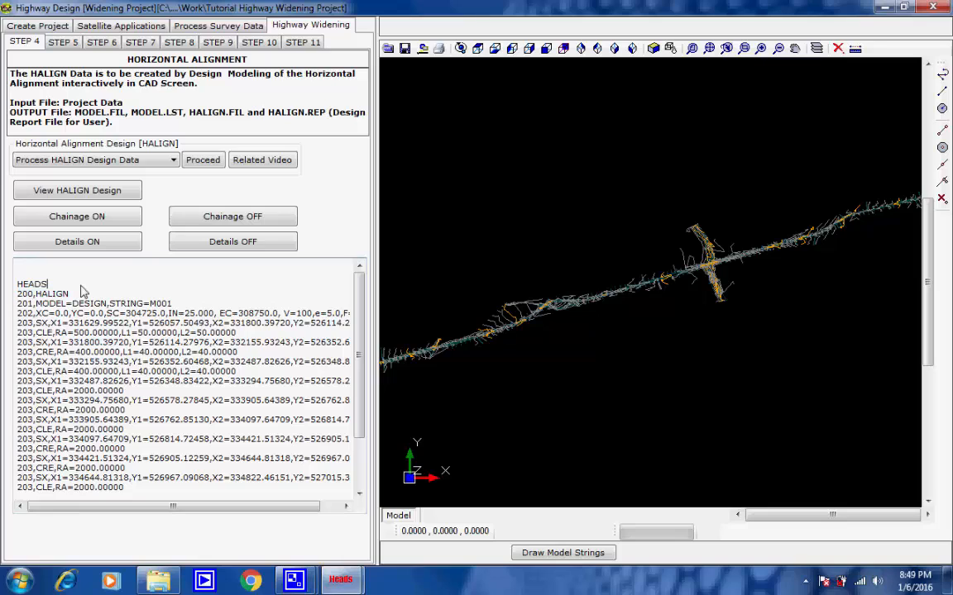
left_click(173, 160)
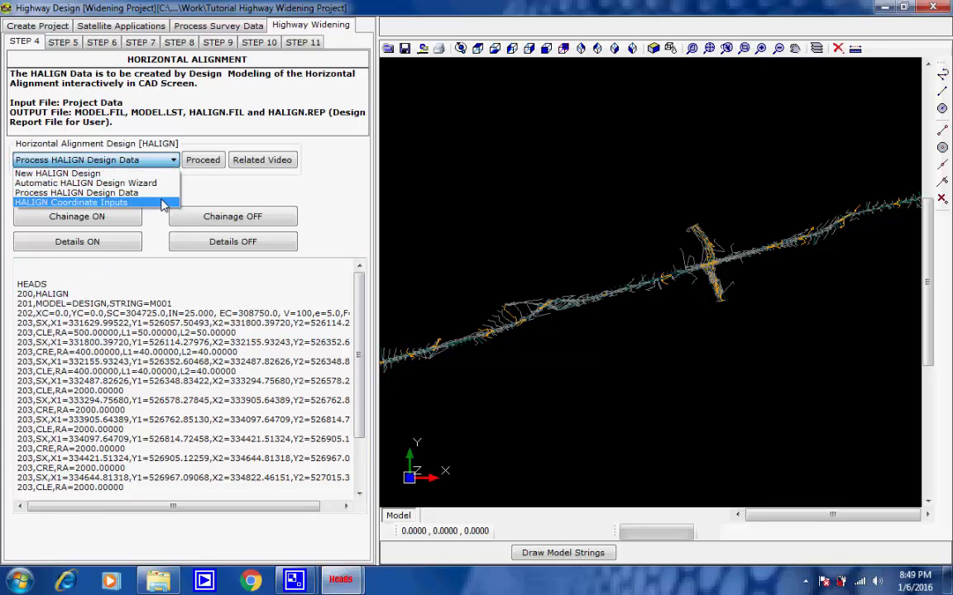
left_click(157, 195)
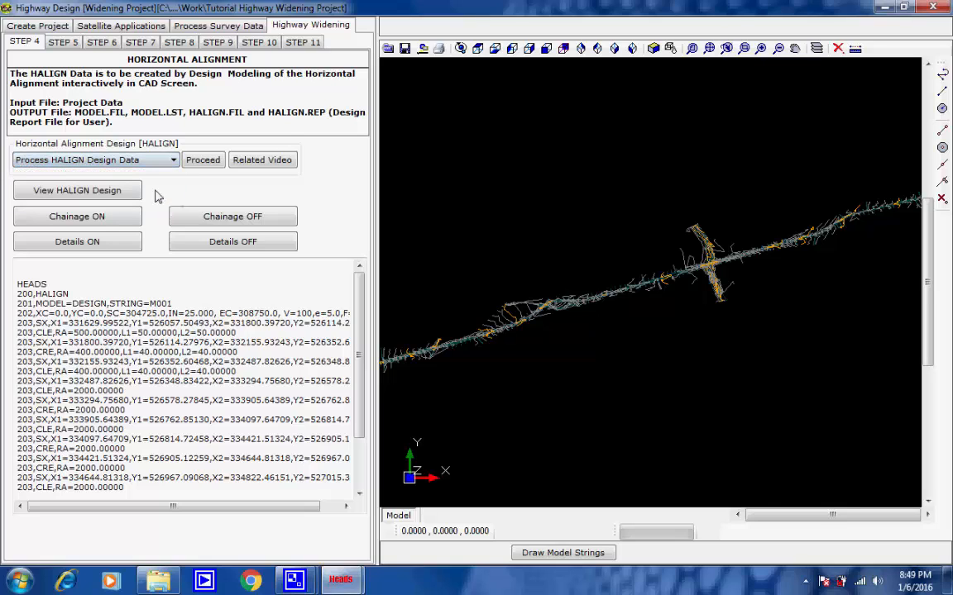
left_click(199, 161)
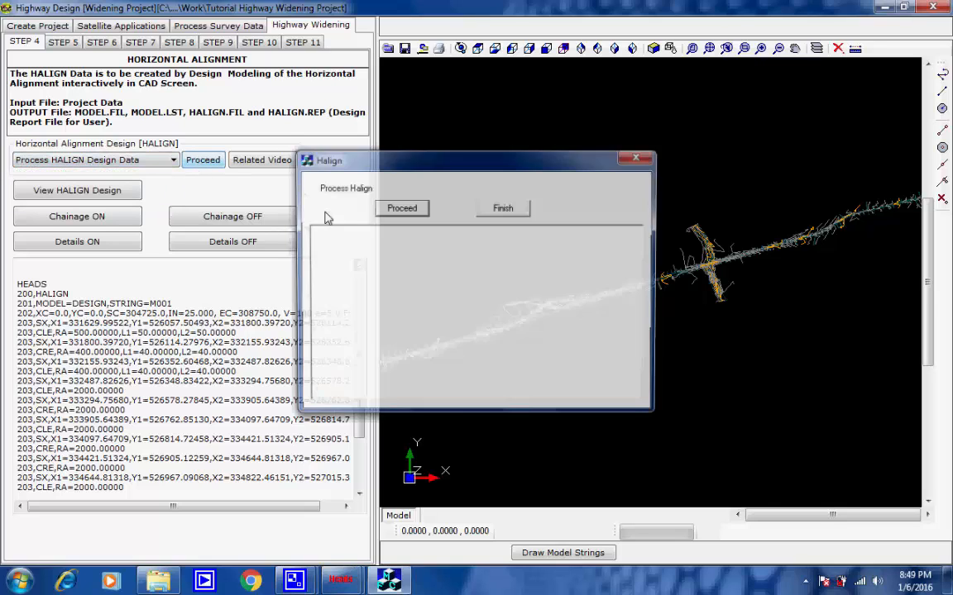
left_click(414, 210)
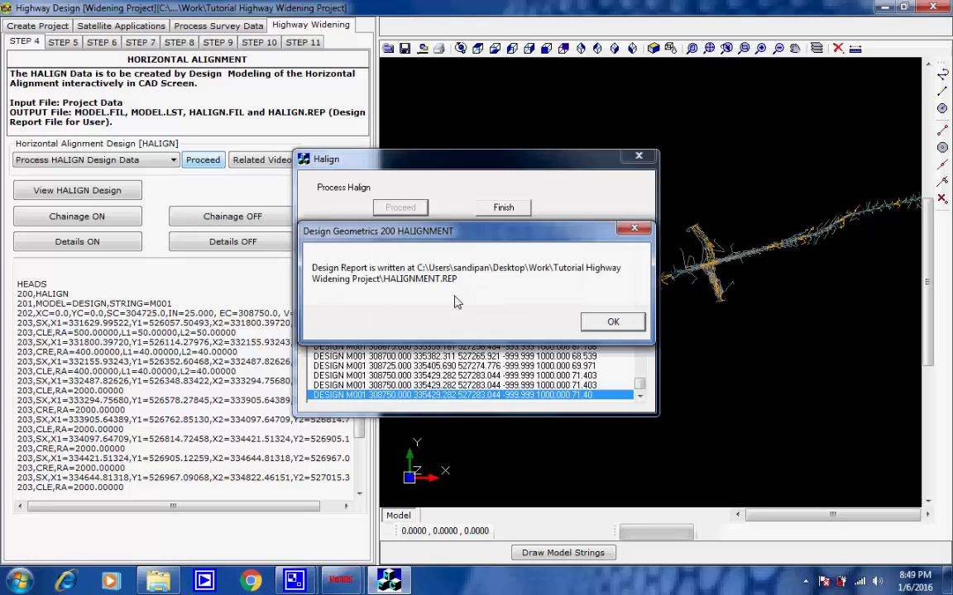
left_click(611, 321)
left_click(520, 212)
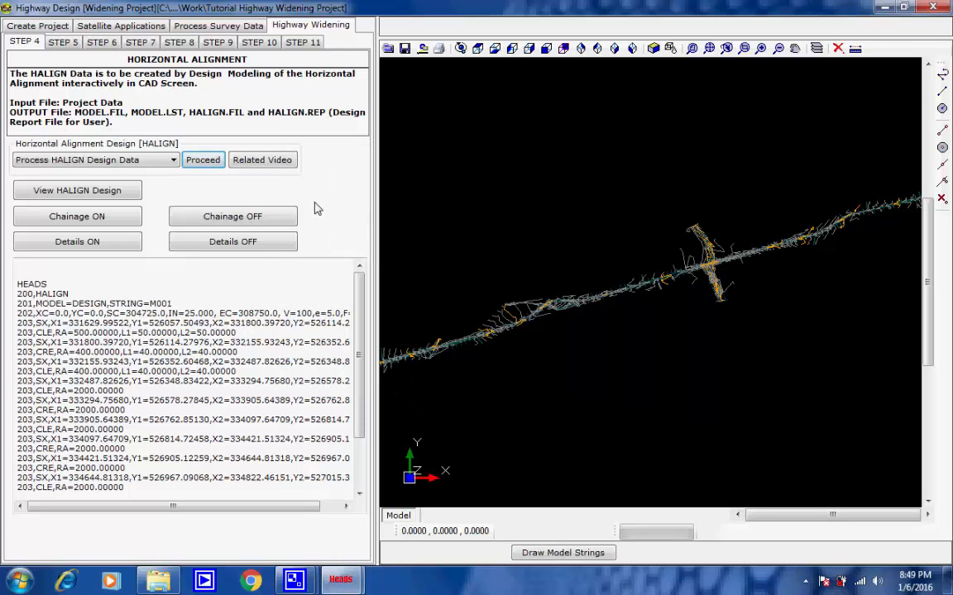
Step: Draw the processed HALIGN design over the survey and contour drawing in the model view
left_click(75, 191)
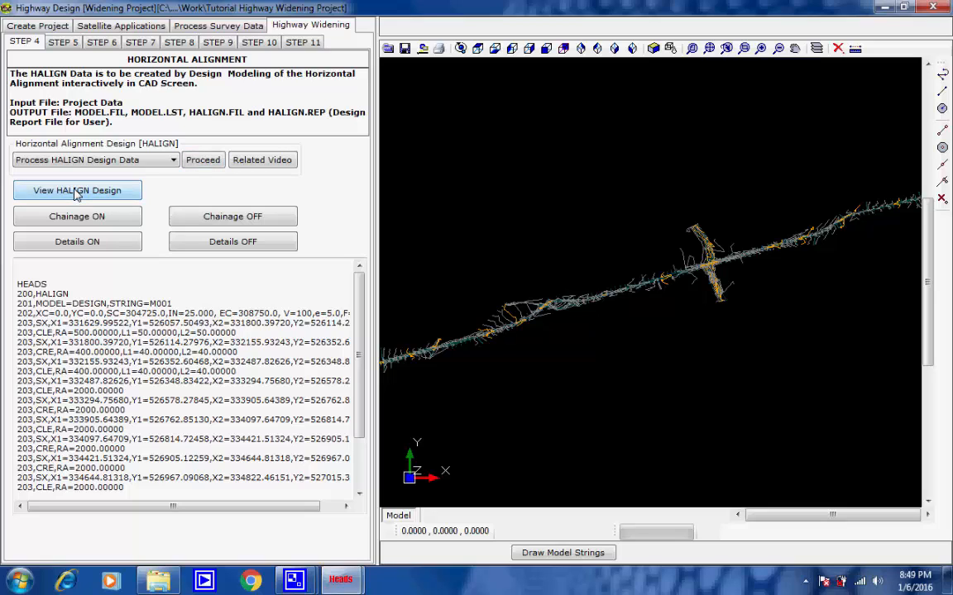
left_click(805, 582)
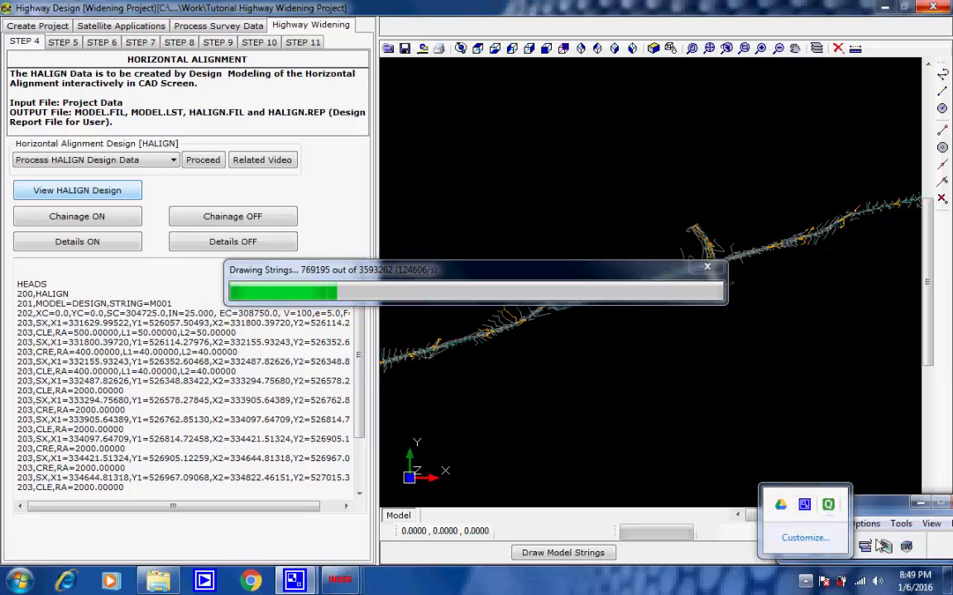
left_click(930, 545)
left_click(815, 545)
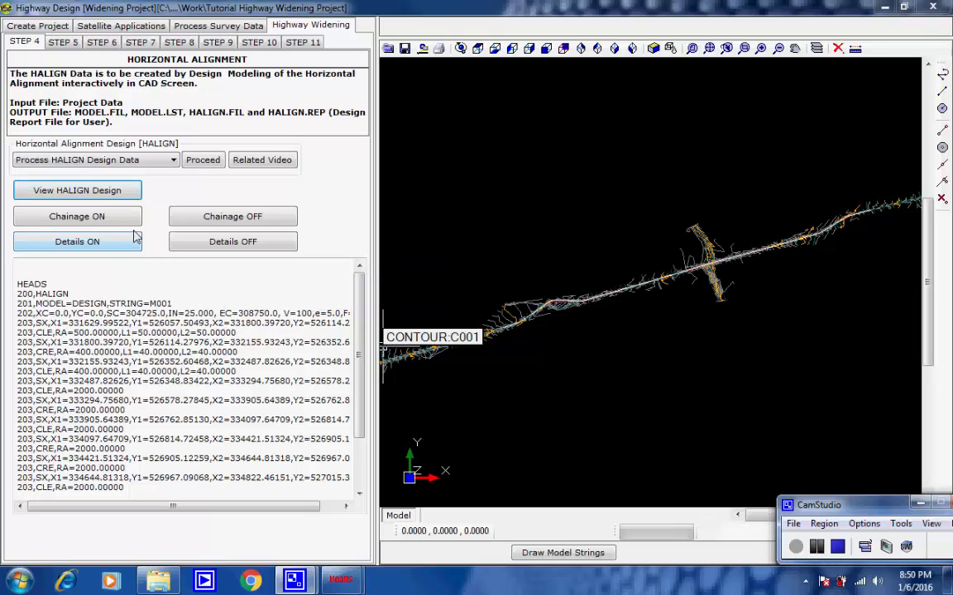
Step: Turn on chainage labels for string M001 of model DESIGN at interval 100, formatted XXXX+YYY on the right side
left_click(112, 219)
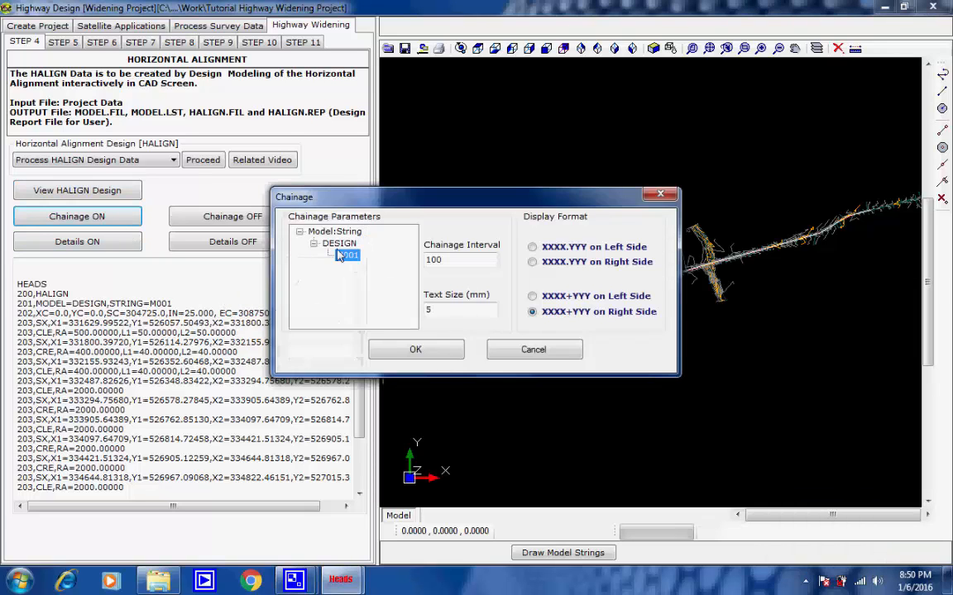
left_click_drag(448, 259, 385, 262)
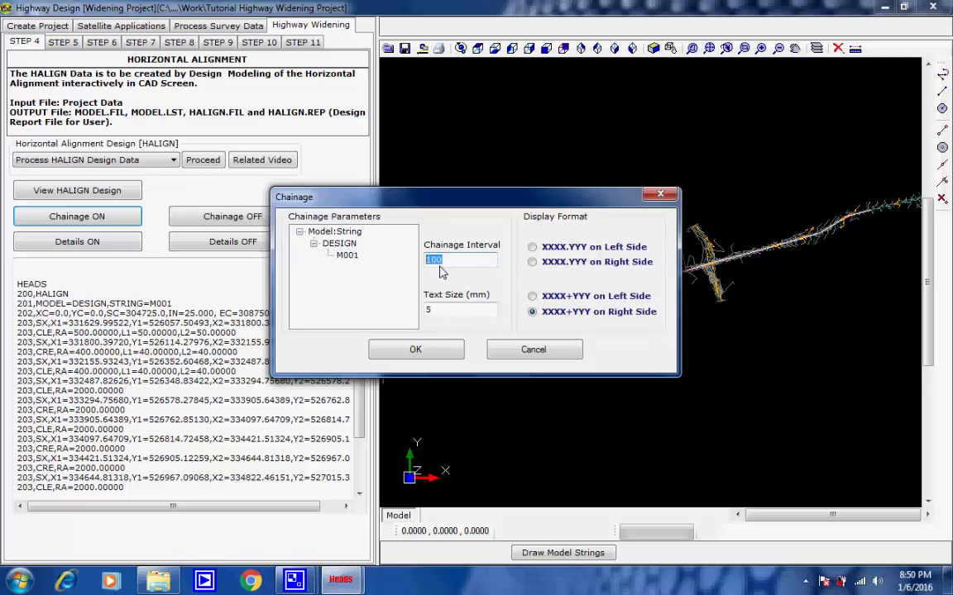
left_click(447, 262)
double_click(430, 309)
left_click(433, 311)
left_click(416, 350)
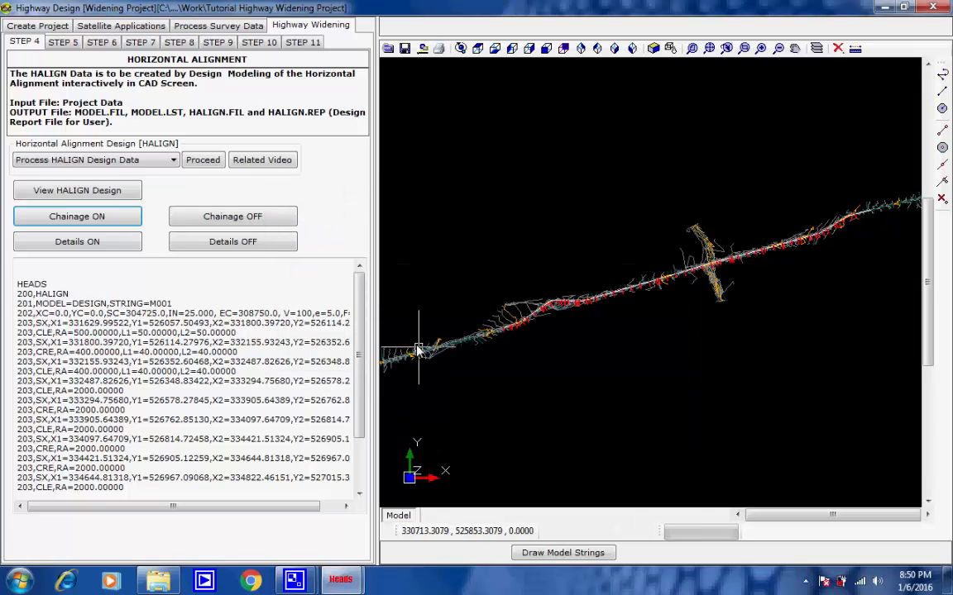
Step: Turn on all alignment details for DESIGN string M001 with a text size of 2 mm
left_click(102, 241)
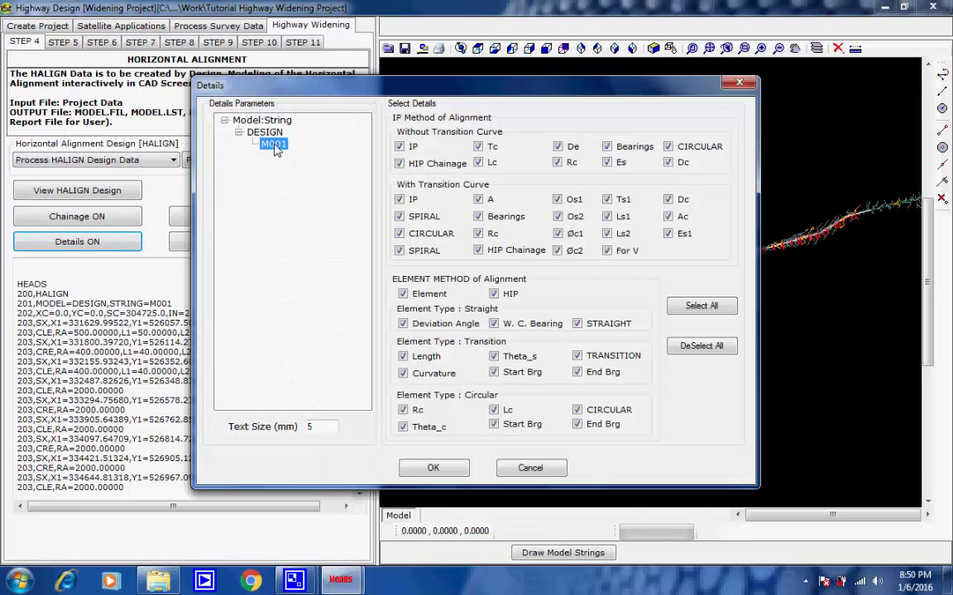
double_click(310, 427)
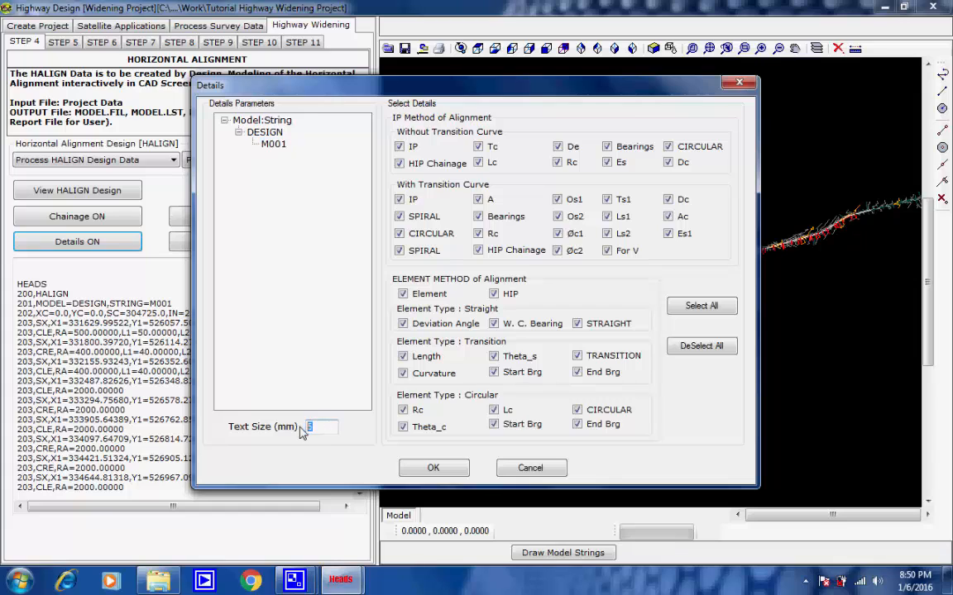
left_click(432, 469)
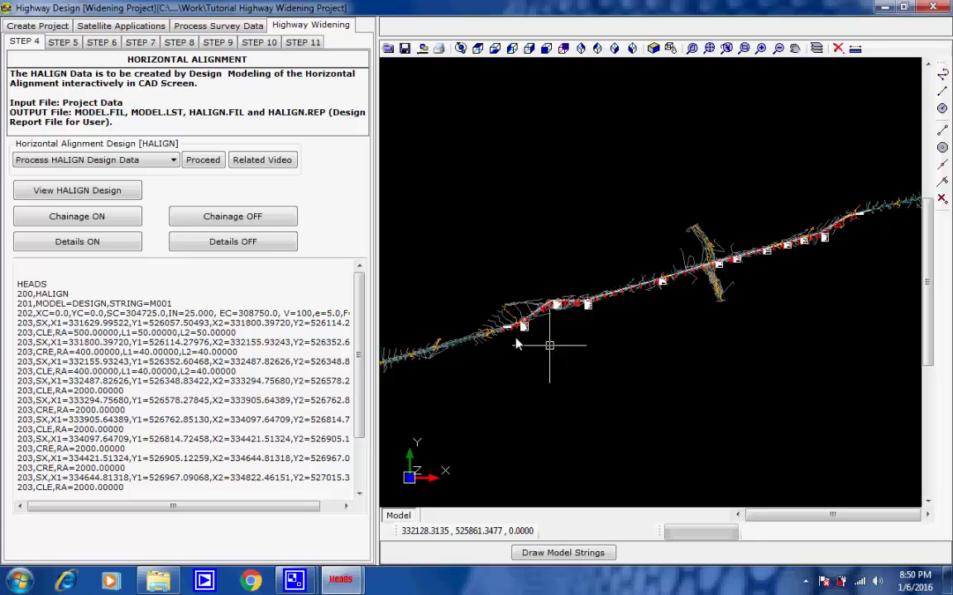
Step: Examine the chainage labels and curve details box at IP 2 near the start of the alignment
scroll(515, 339, "up", 5)
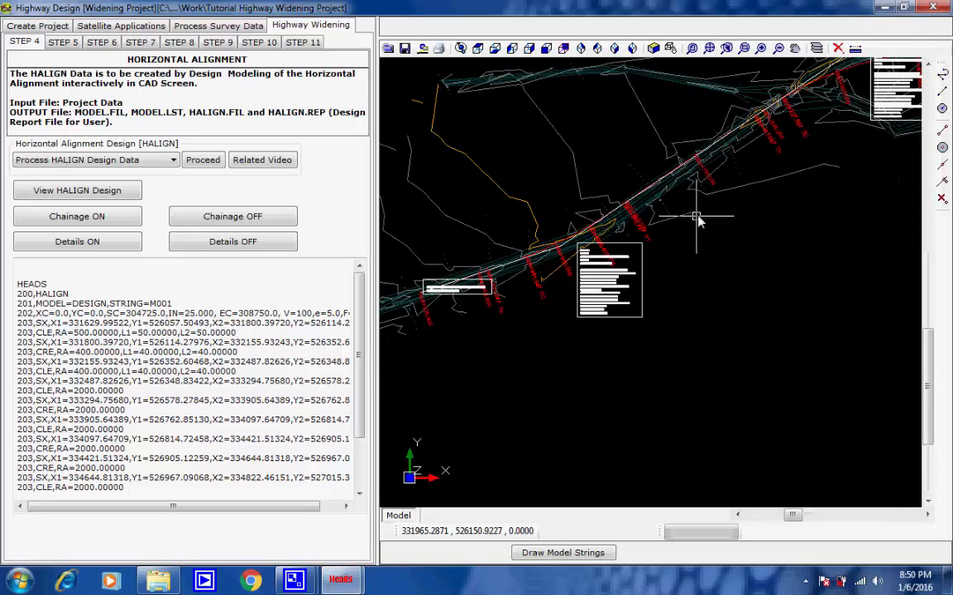
middle_click_drag(696, 217, 504, 345)
middle_click_drag(671, 266, 570, 311)
scroll(490, 311, "up", 3)
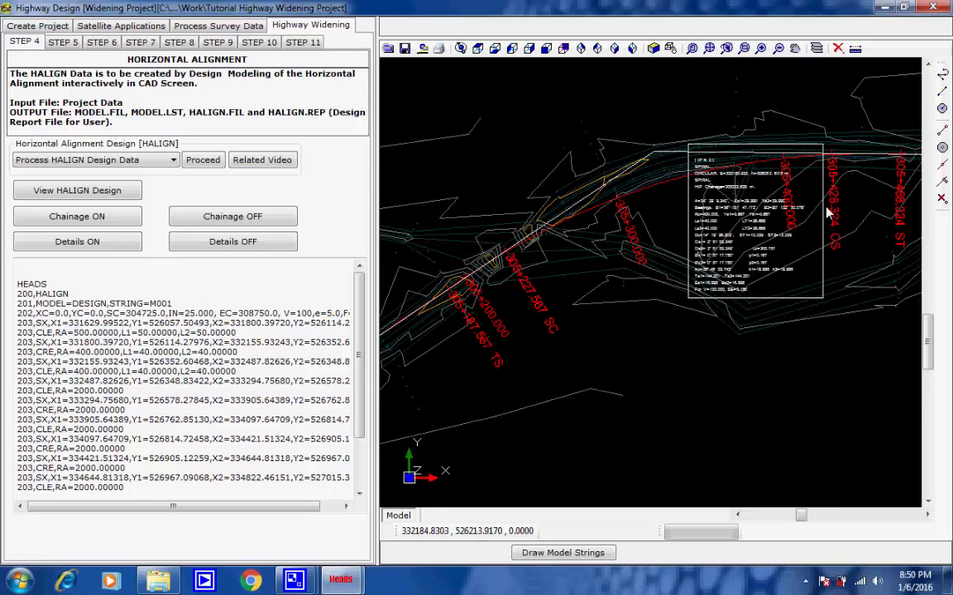
scroll(824, 208, "up", 3)
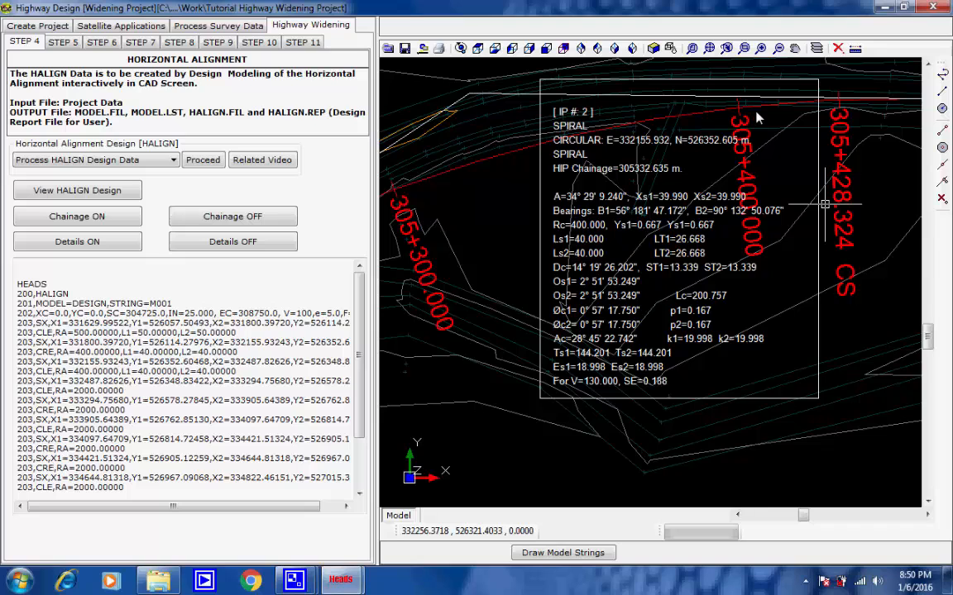
scroll(748, 122, "down", 2)
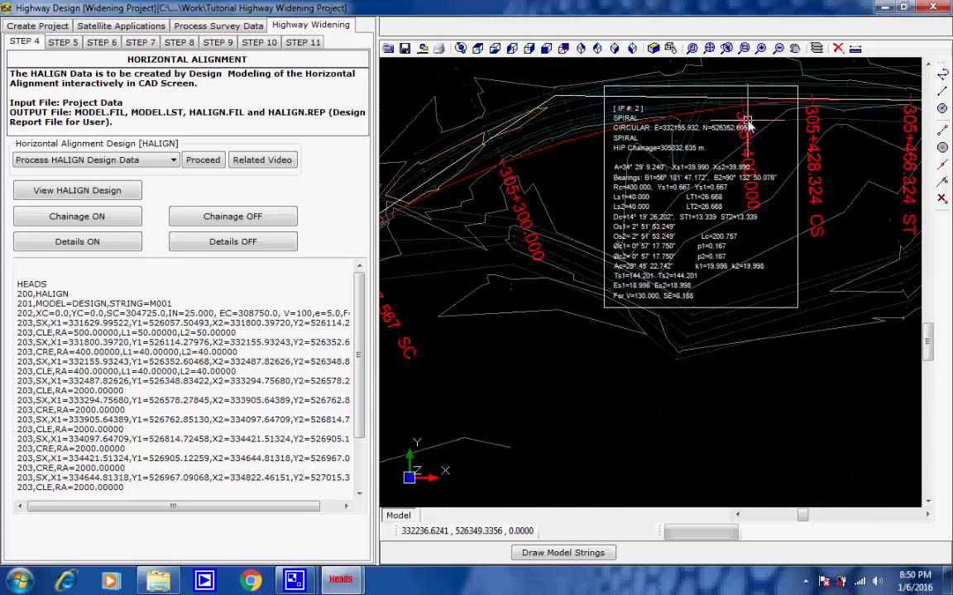
scroll(748, 122, "down", 5)
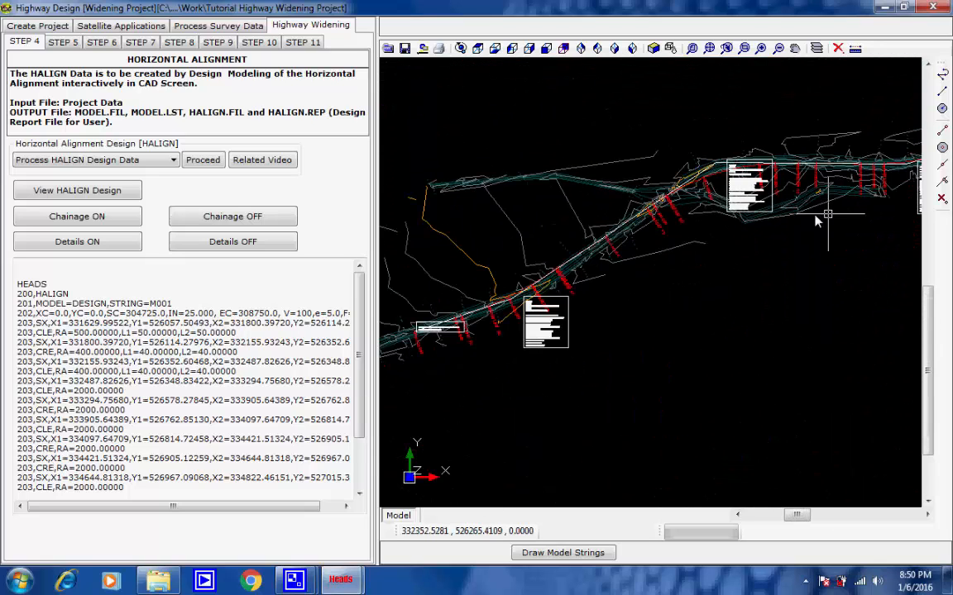
Step: Follow the alignment past IP 2 and examine the spiral and circular curve details at IP 3
middle_click_drag(789, 199, 485, 318)
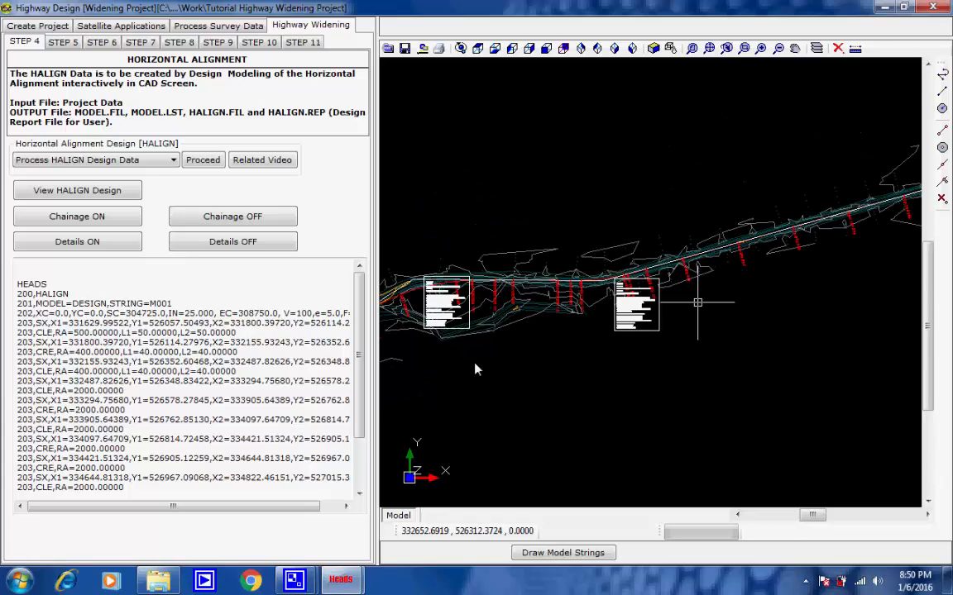
middle_click_drag(698, 303, 532, 352)
middle_click_drag(722, 280, 529, 333)
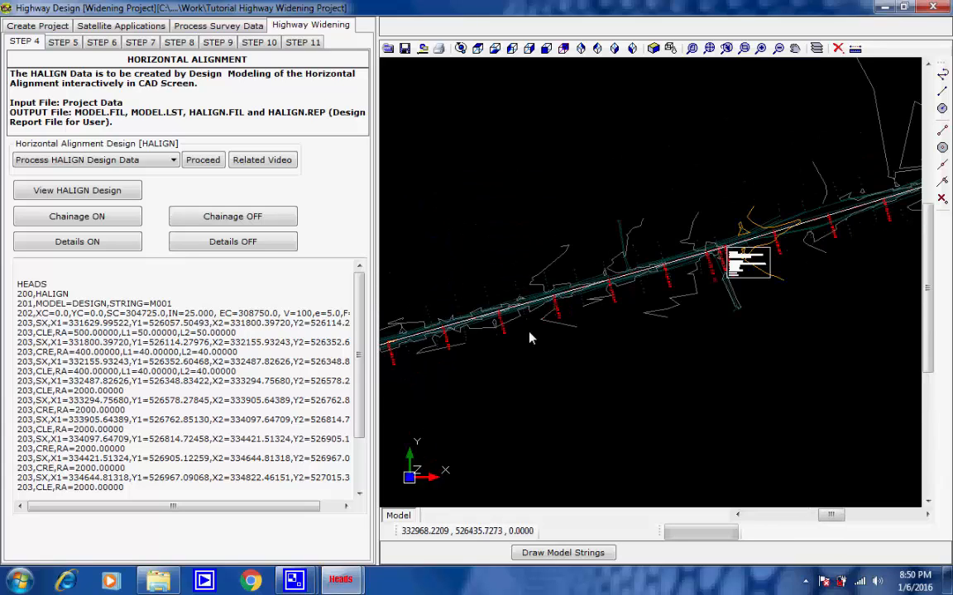
middle_click_drag(452, 340, 675, 285)
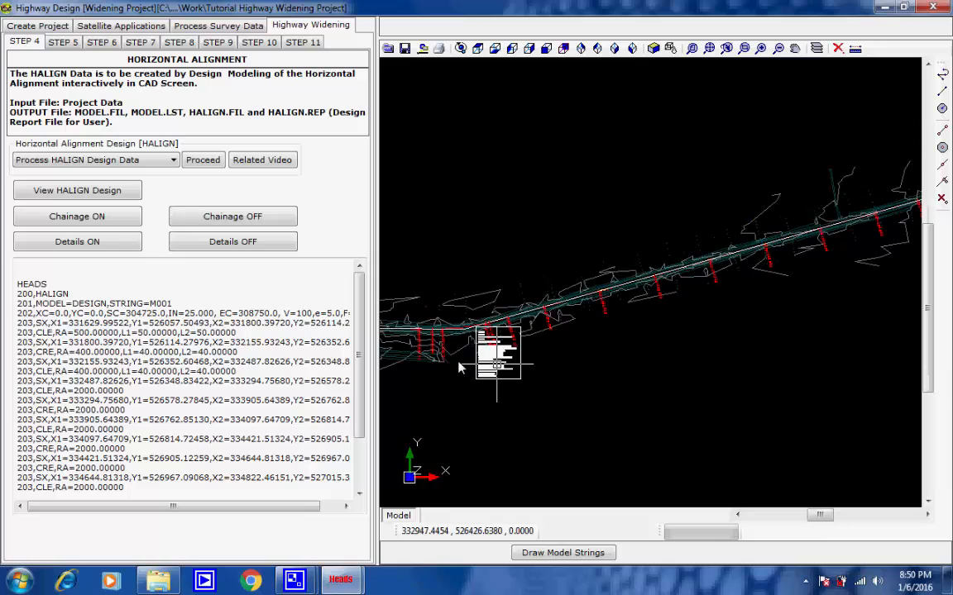
scroll(459, 364, "up", 7)
scroll(532, 351, "up", 2)
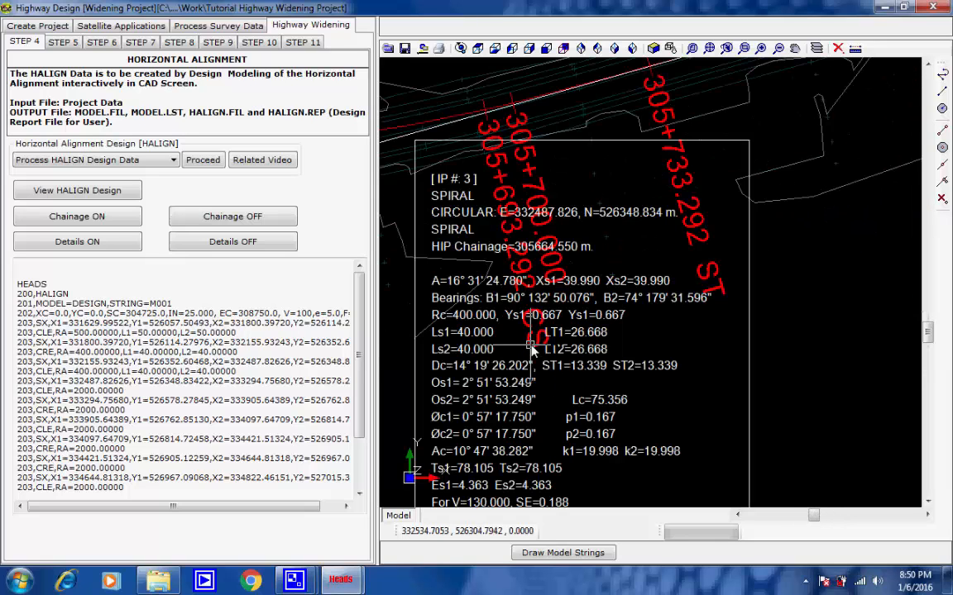
scroll(532, 351, "down", 9)
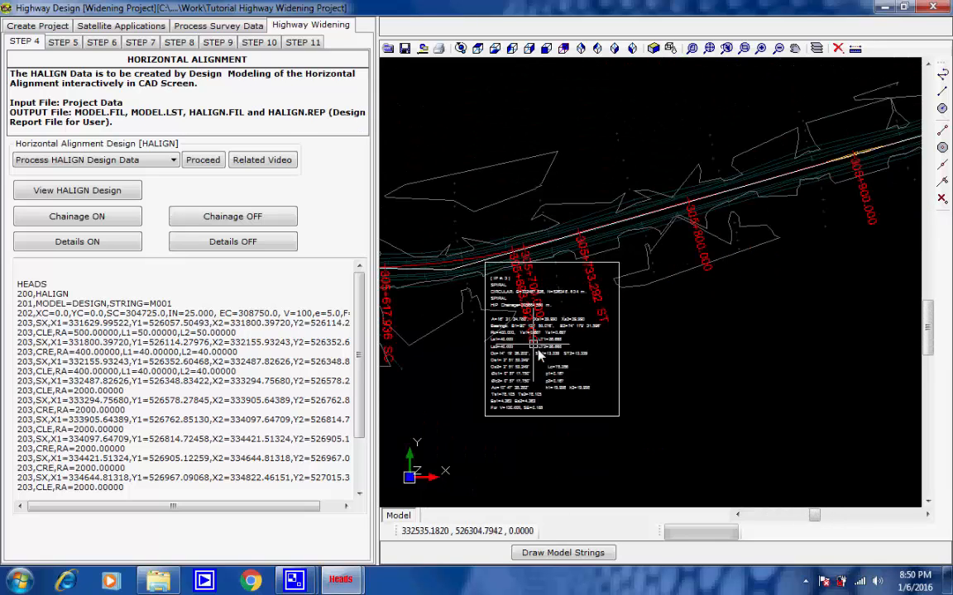
scroll(647, 335, "down", 5)
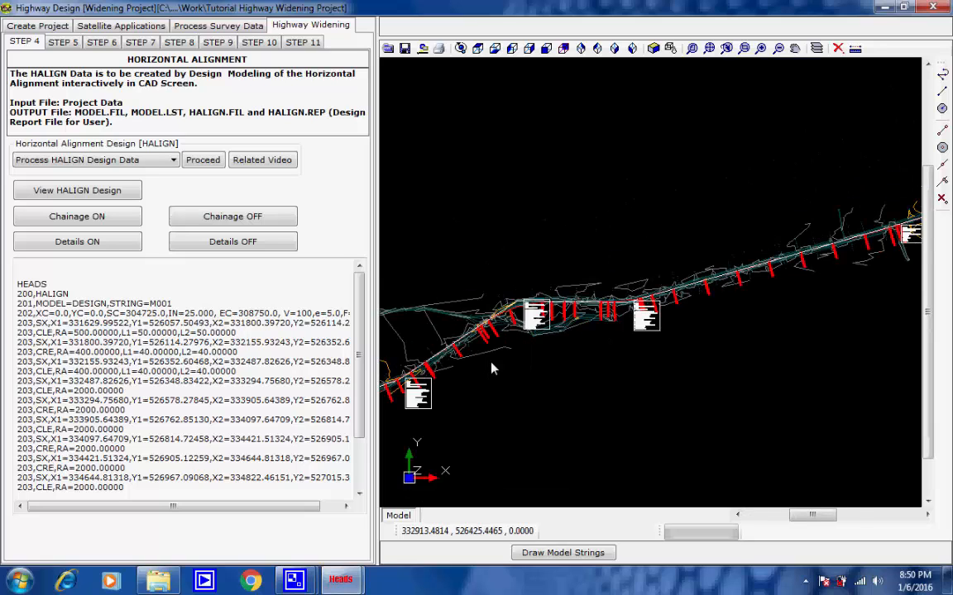
Step: Follow the alignment past the crossing road and examine the curve details box at IP 10
middle_click_drag(747, 314, 397, 387)
middle_click_drag(720, 295, 527, 377)
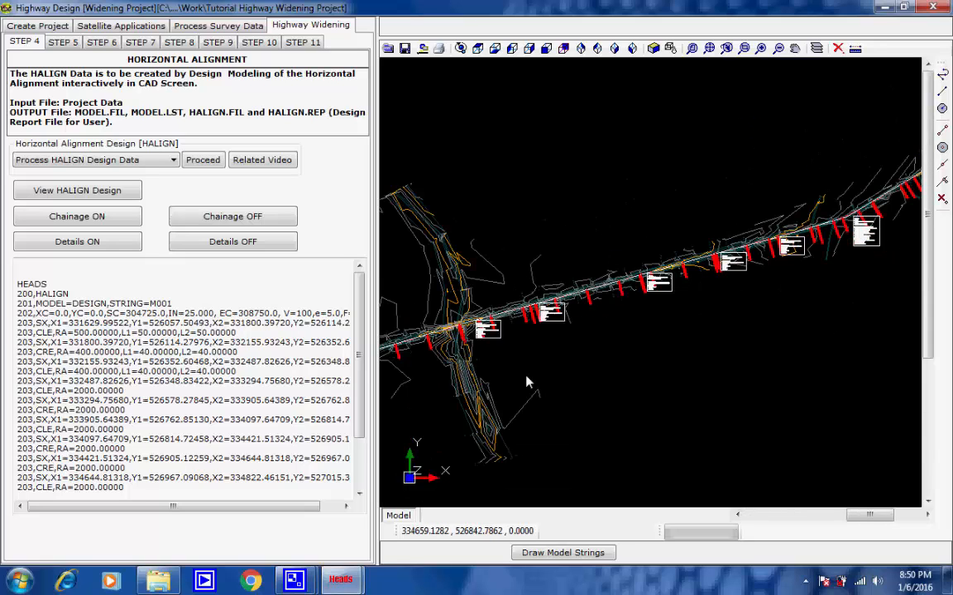
scroll(674, 321, "up", 3)
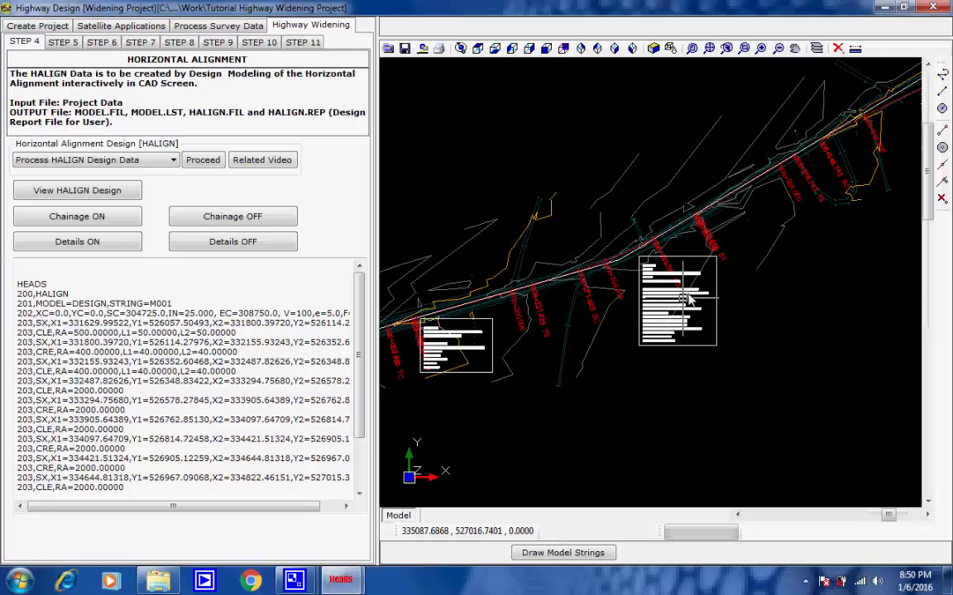
scroll(688, 299, "up", 6)
scroll(704, 275, "down", 4)
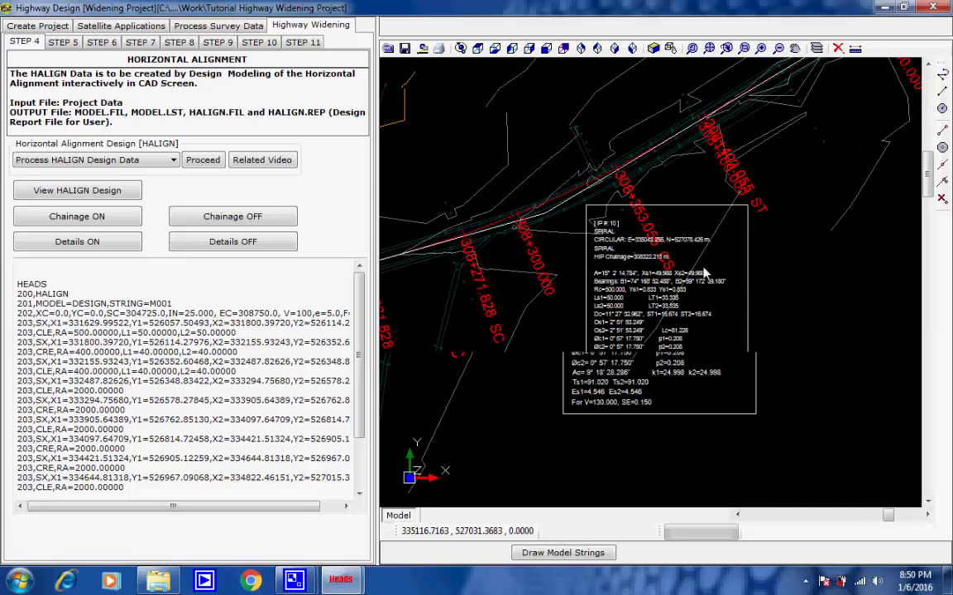
scroll(704, 281, "down", 4)
scroll(651, 223, "down", 2)
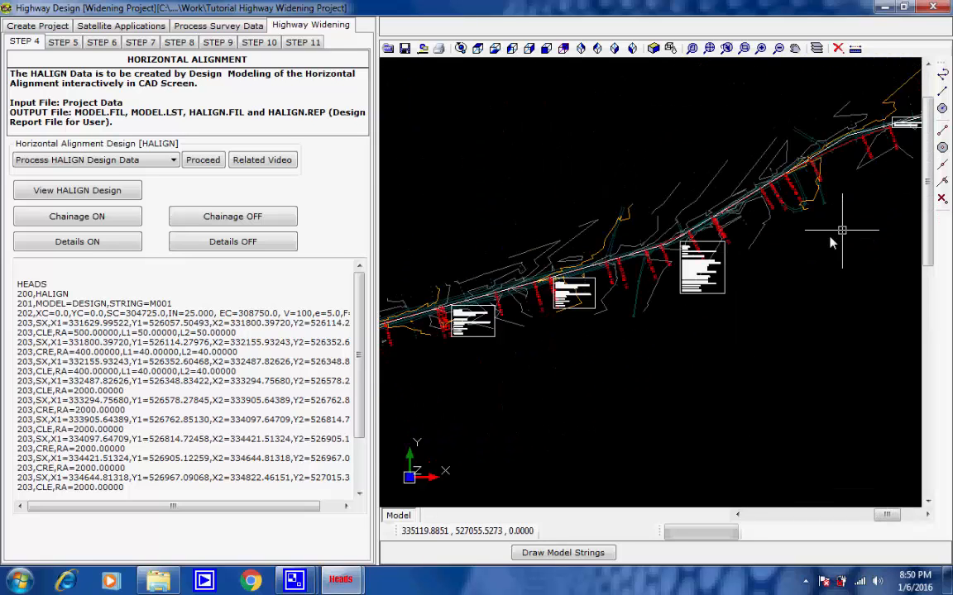
Step: Examine the end coordinates and HIP chainage in the details box at the end of the alignment
scroll(747, 221, "up", 1)
scroll(761, 203, "up", 5)
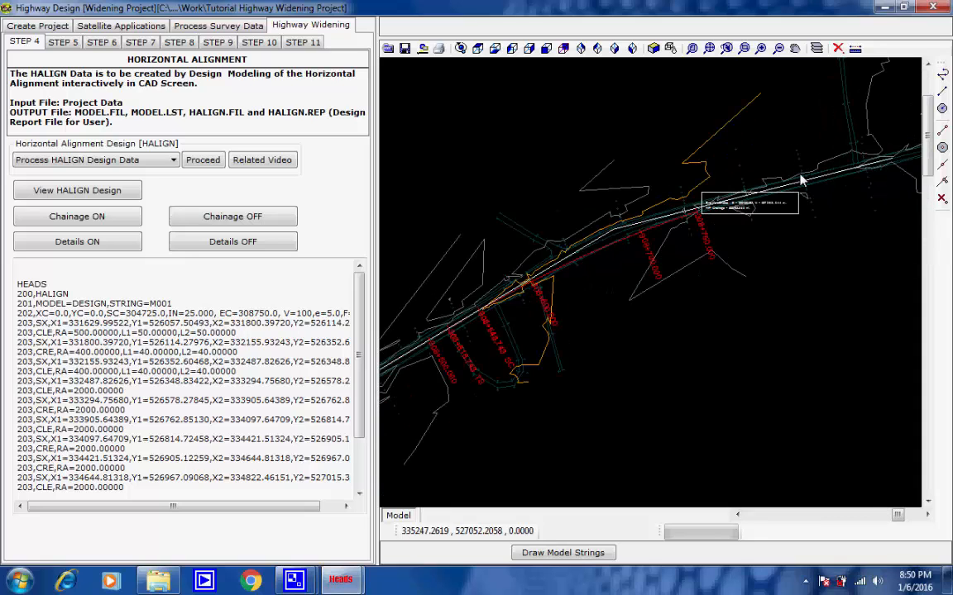
scroll(674, 285, "up", 2)
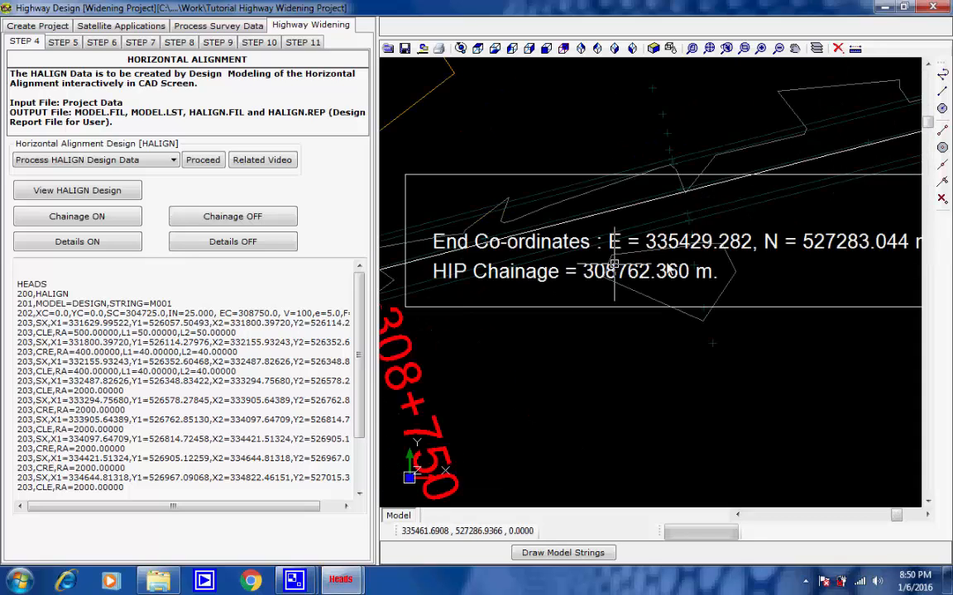
scroll(683, 259, "up", 3)
middle_click_drag(682, 260, 636, 267)
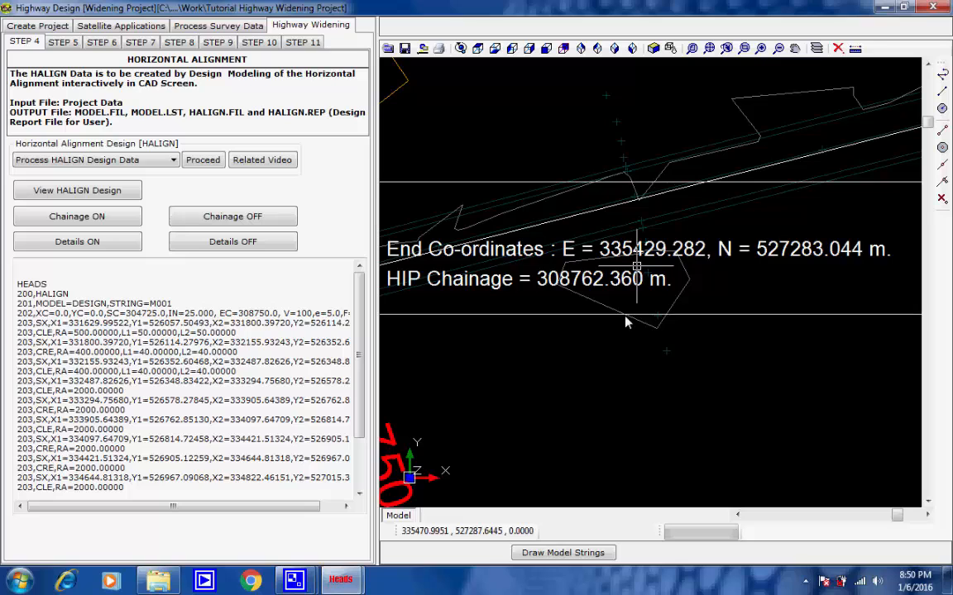
scroll(615, 352, "down", 3)
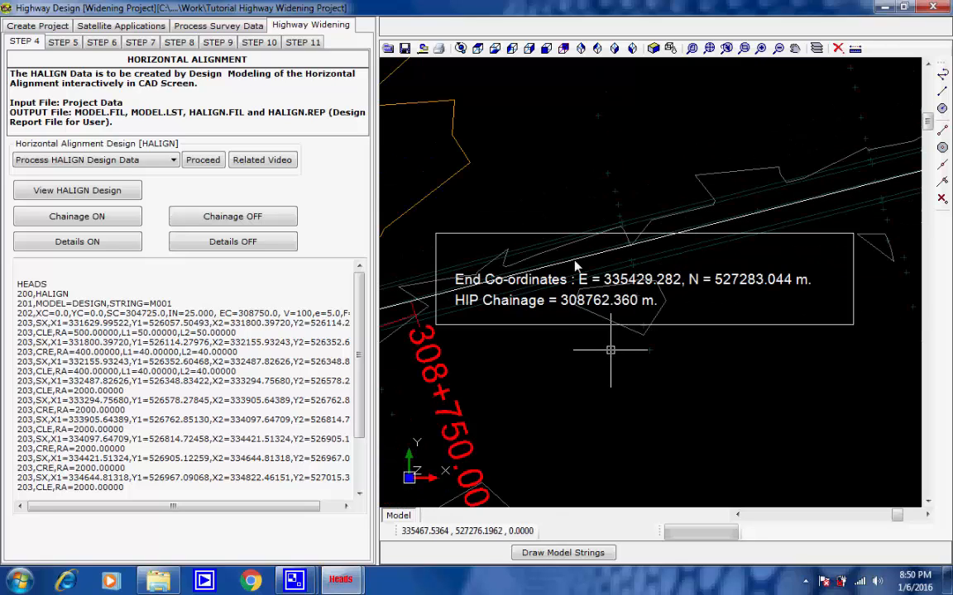
Step: Open the widening and cross section schedule and examine the typical cross sections assigned to schedule rows 3, 4 and 5
left_click(726, 48)
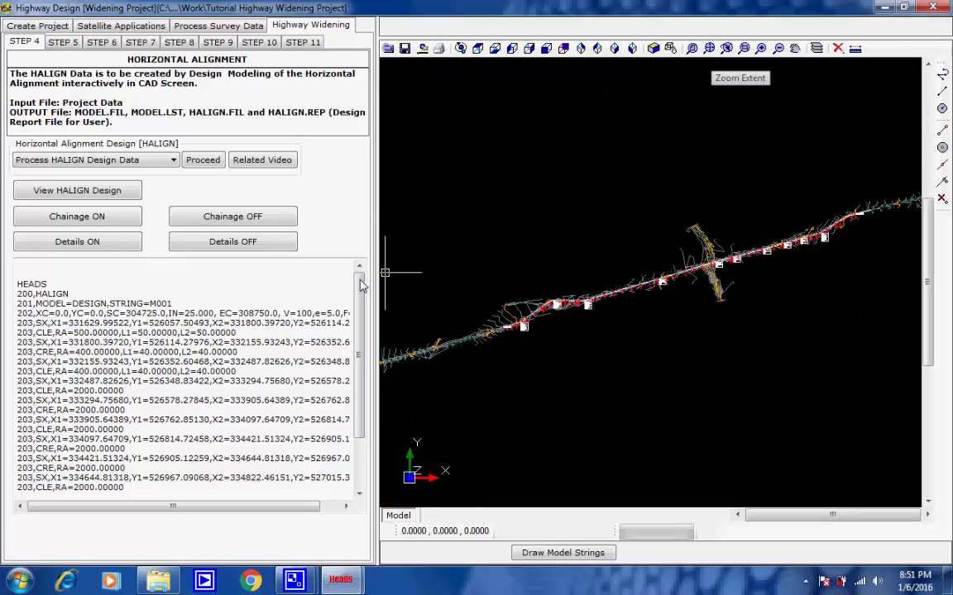
left_click(63, 42)
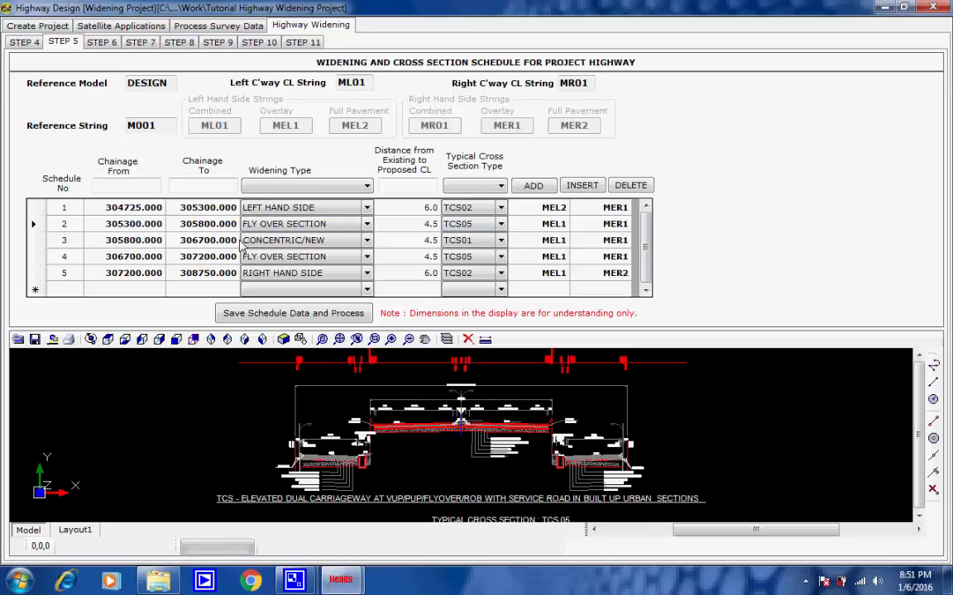
left_click(472, 244)
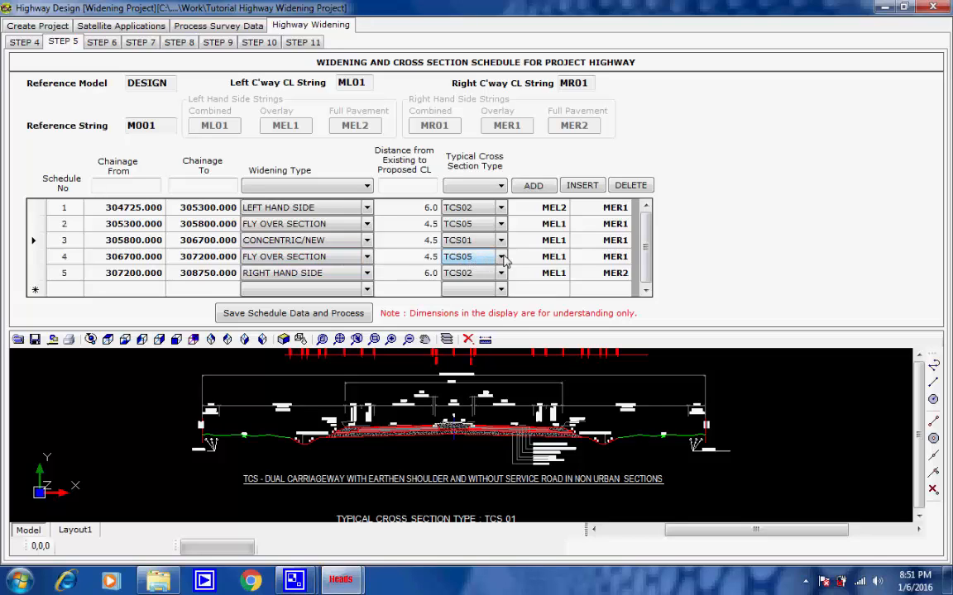
left_click(474, 258)
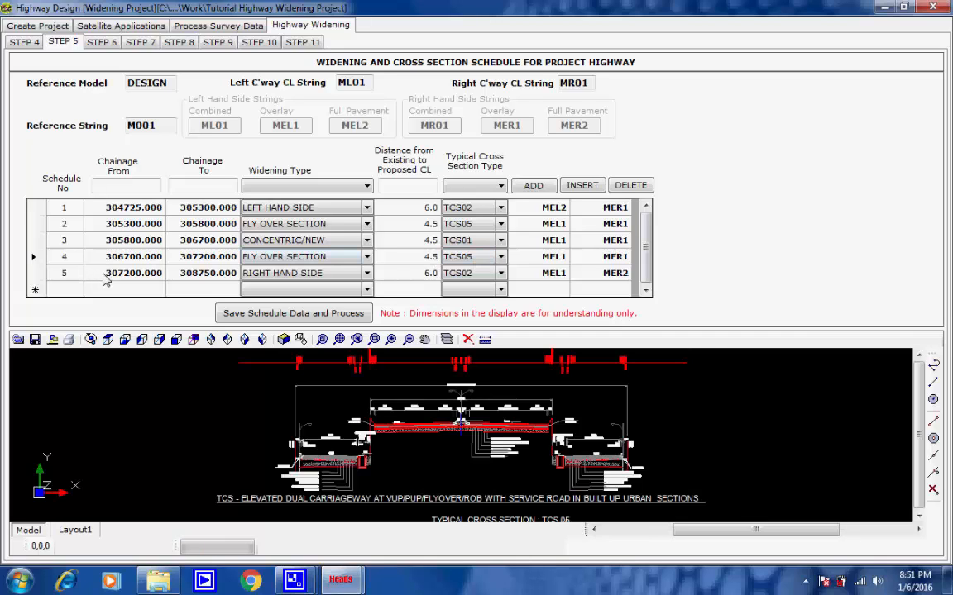
left_click(500, 274)
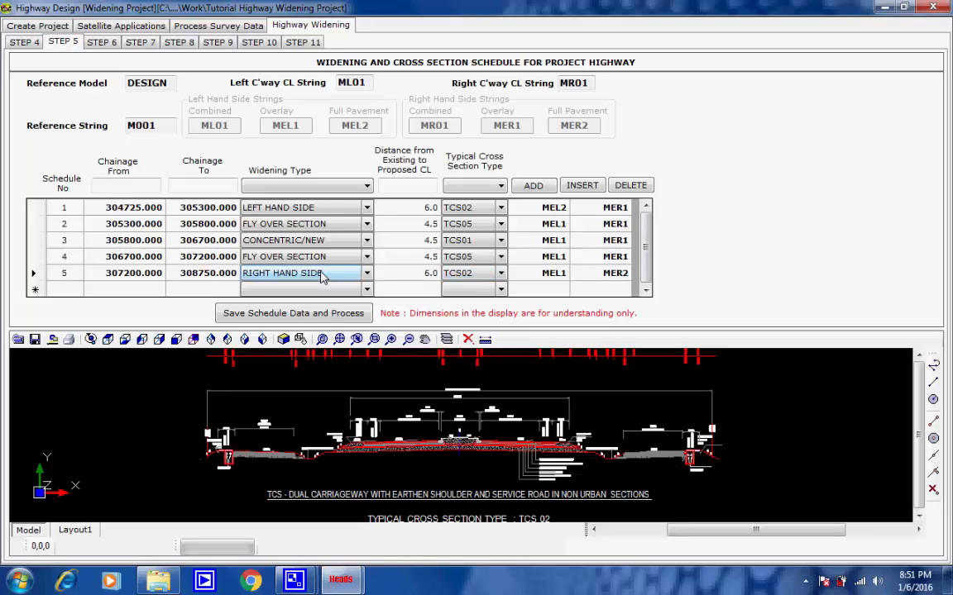
Step: Review the widening type and typical cross section options for schedule row 5, and view the cross section of row 1
left_click(369, 276)
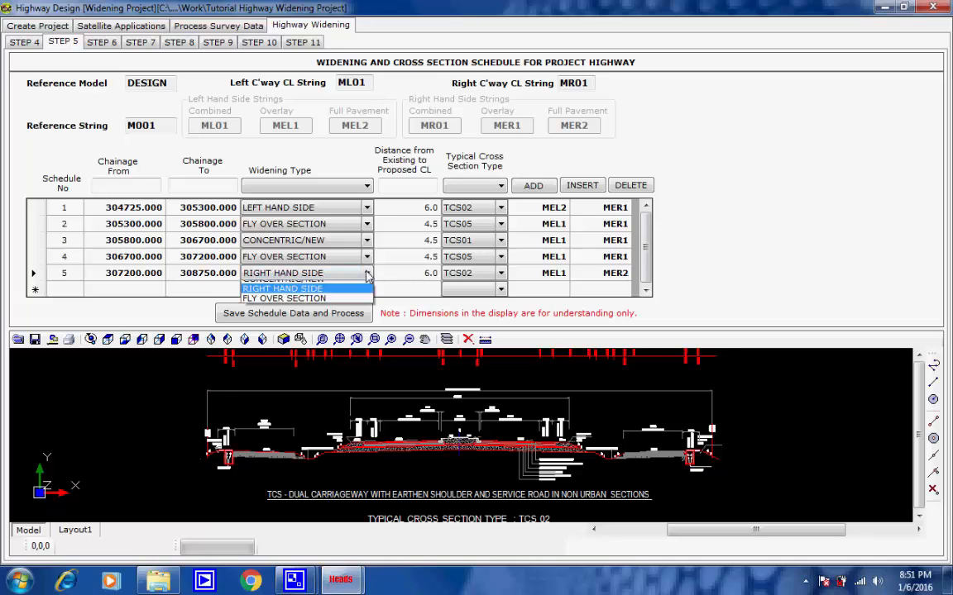
left_click(367, 276)
left_click(500, 276)
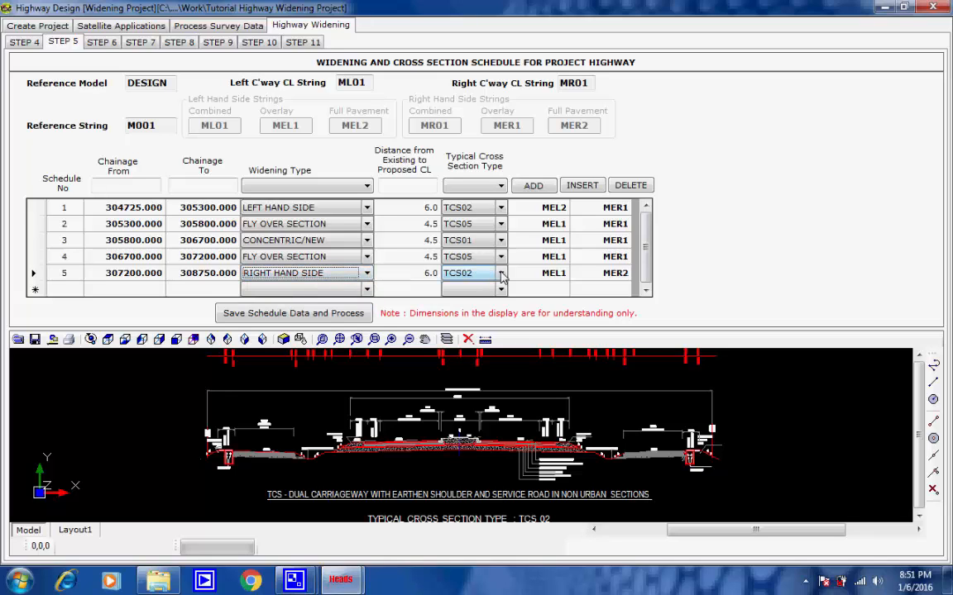
left_click(500, 275)
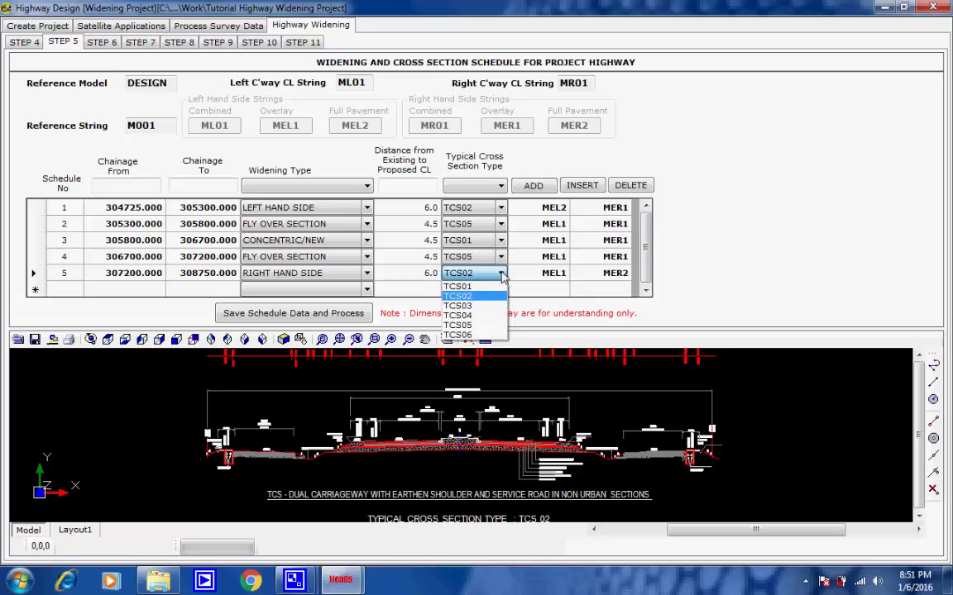
left_click(501, 276)
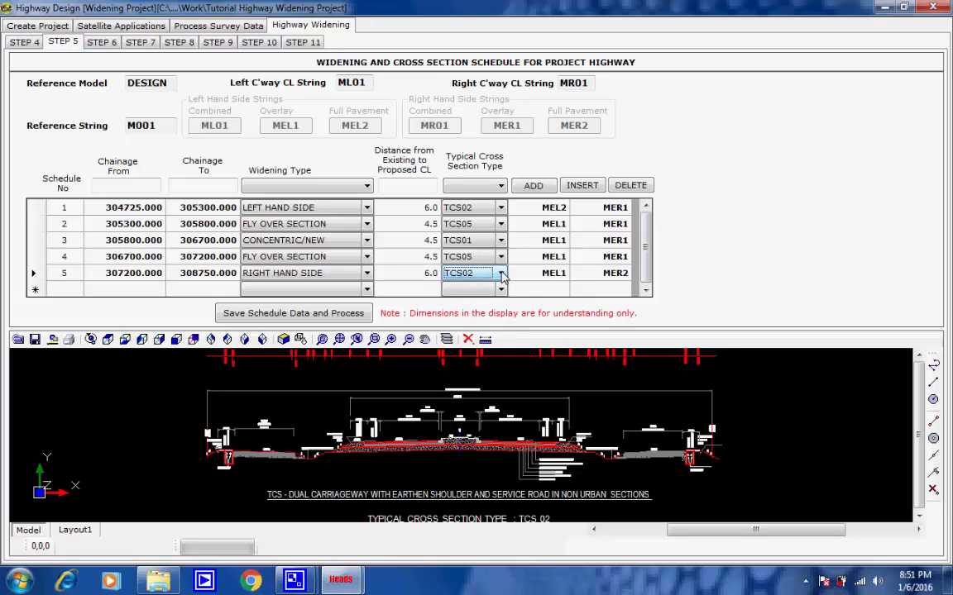
left_click(472, 209)
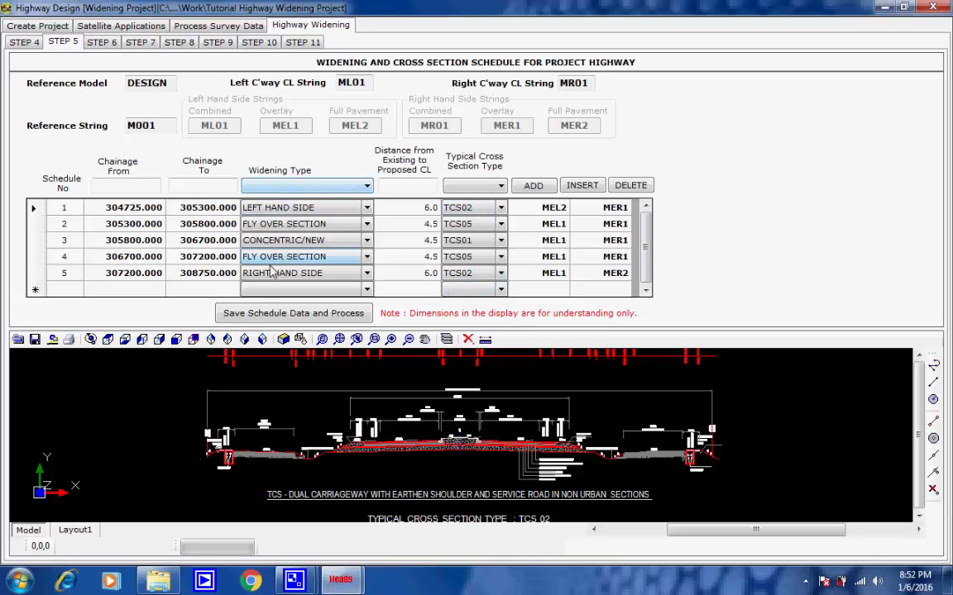
Step: Save the widening schedule data and process the OFFSET cross section strings with all schedule operations set to run
left_click(333, 319)
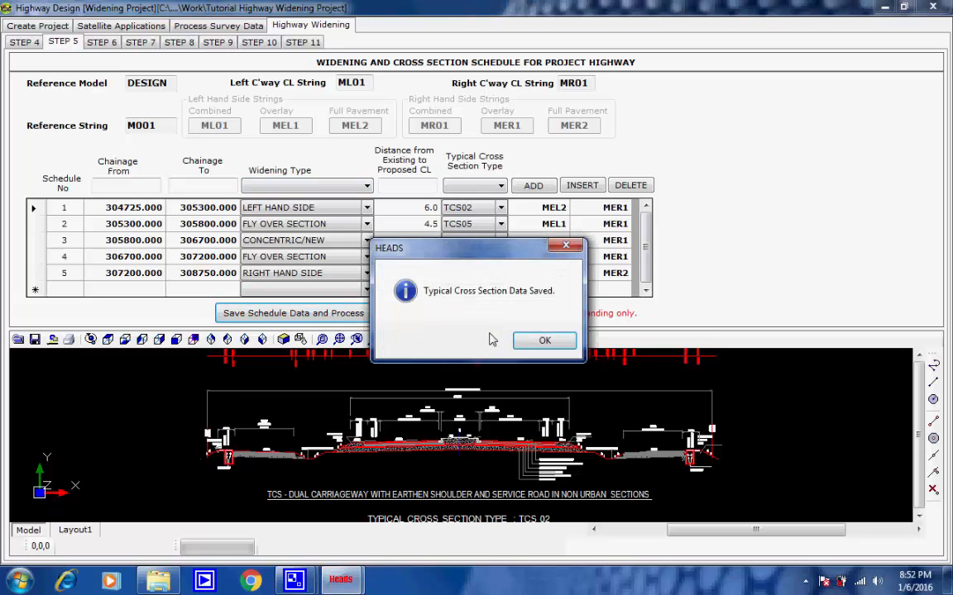
left_click(522, 342)
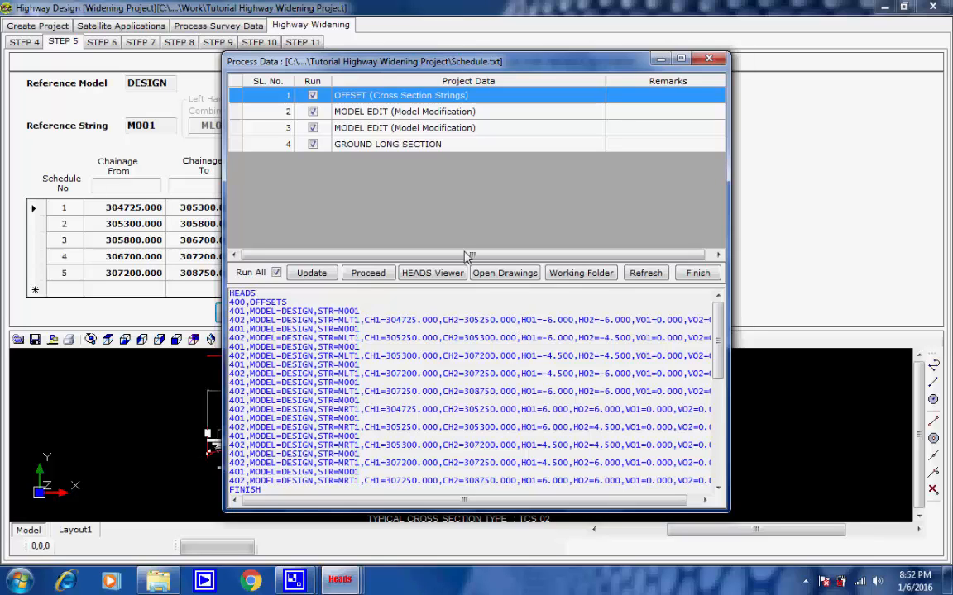
left_click(360, 278)
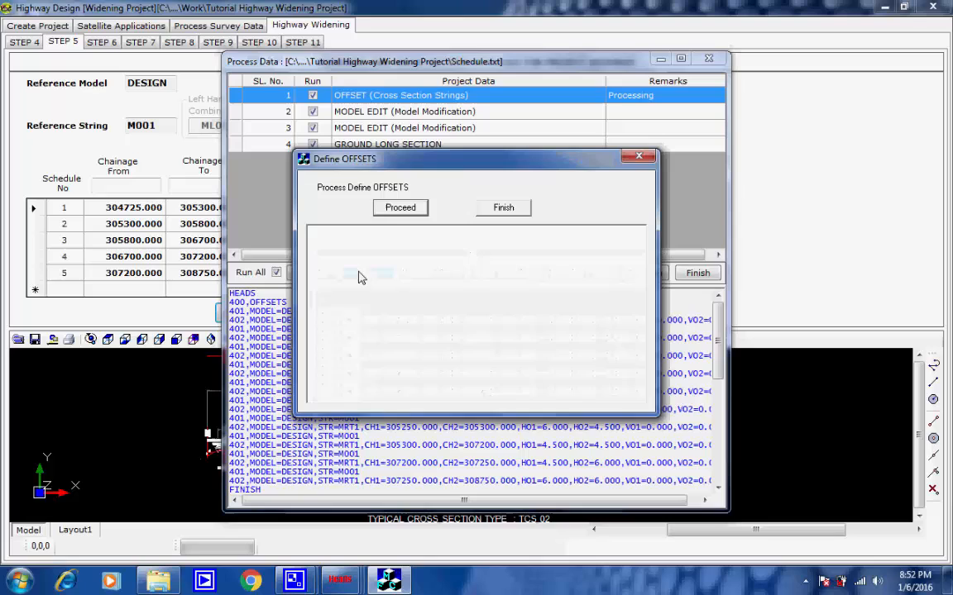
left_click(395, 209)
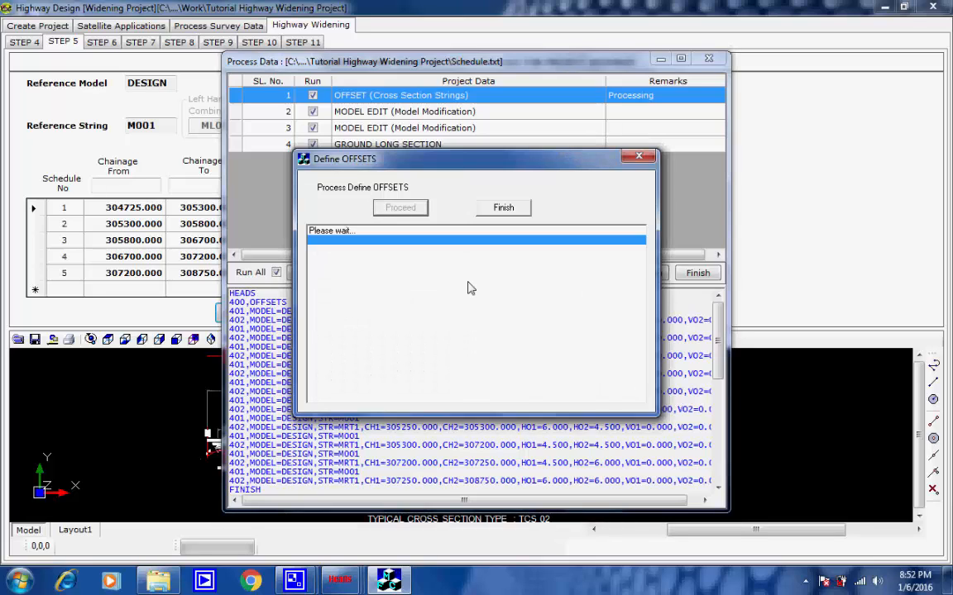
left_click(805, 581)
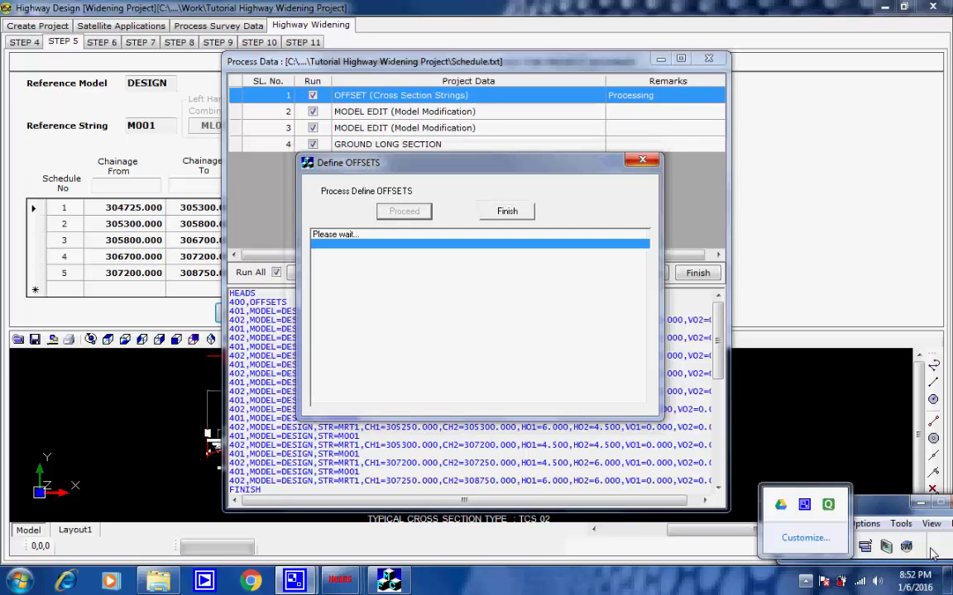
left_click(933, 554)
left_click(817, 548)
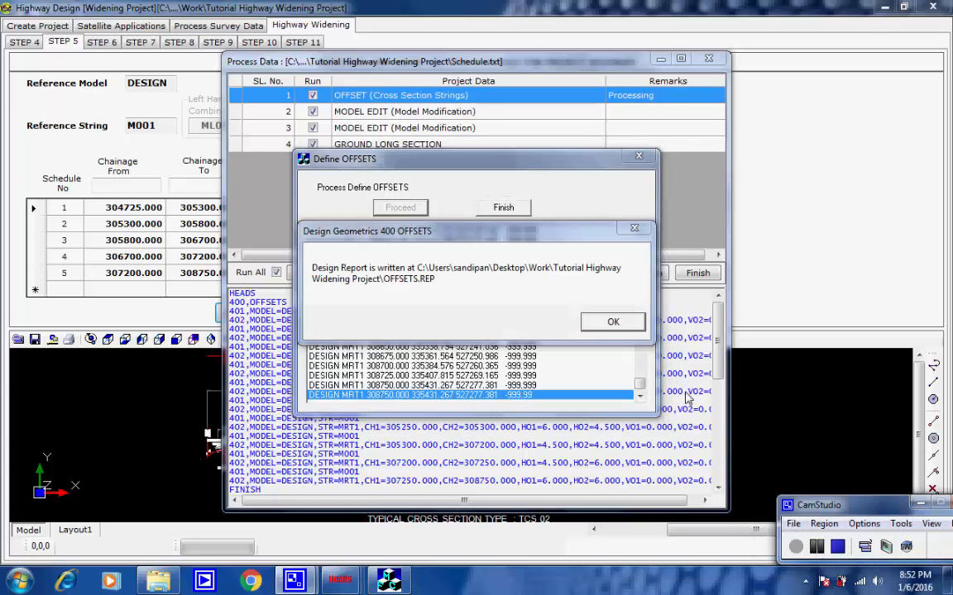
left_click(626, 330)
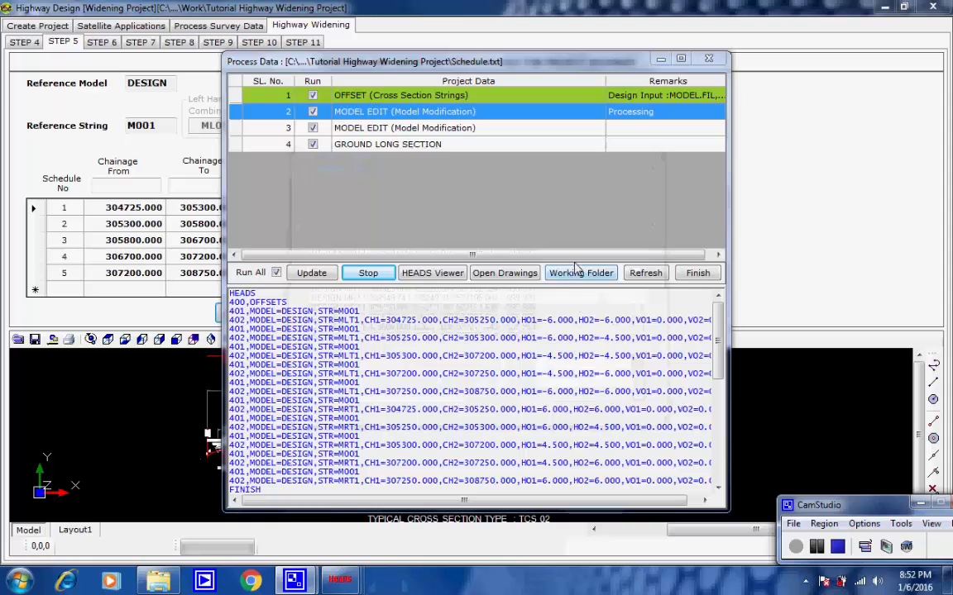
Step: Process both MODEL EDIT model modification entries of the schedule data
left_click(419, 212)
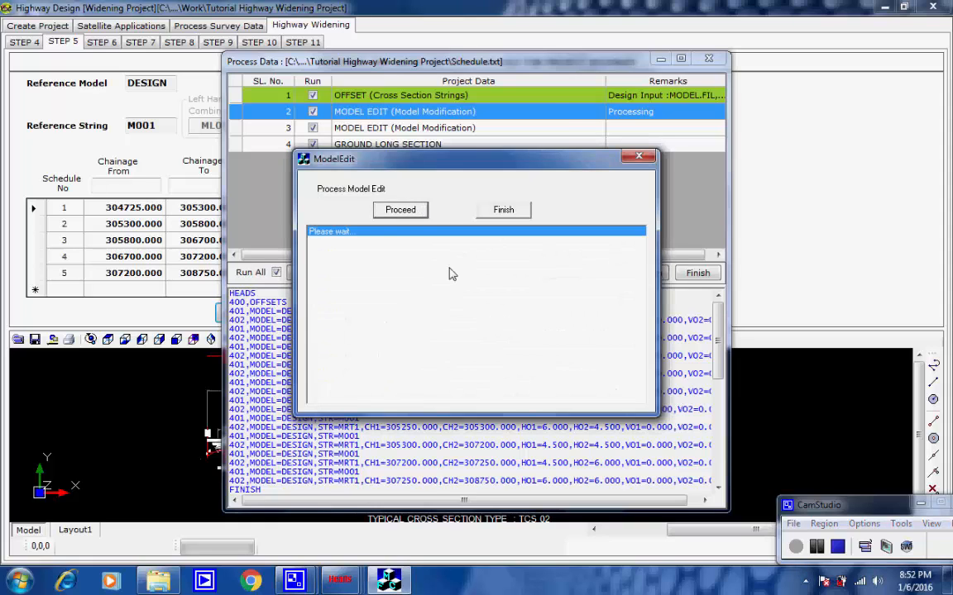
left_click(608, 323)
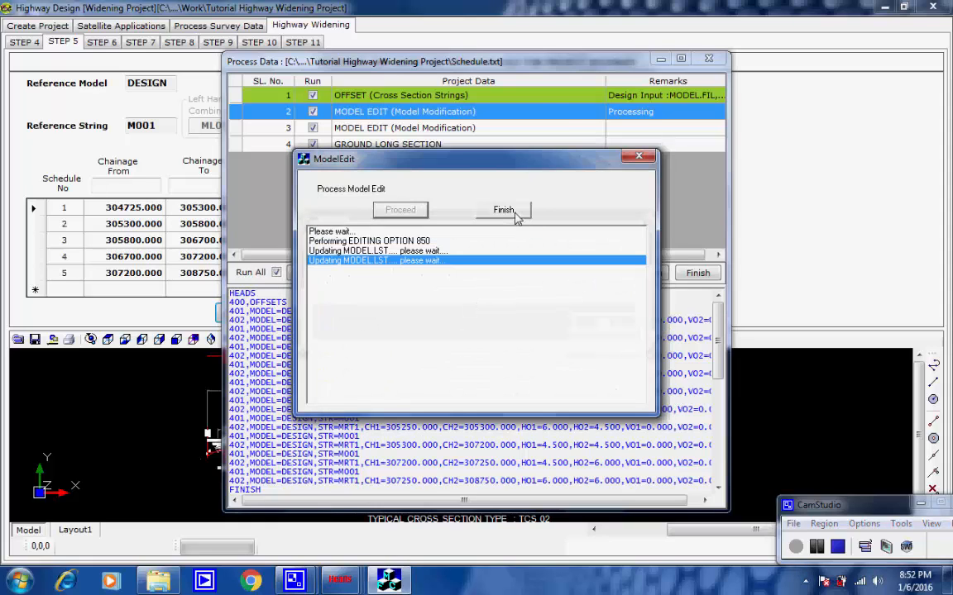
left_click(503, 209)
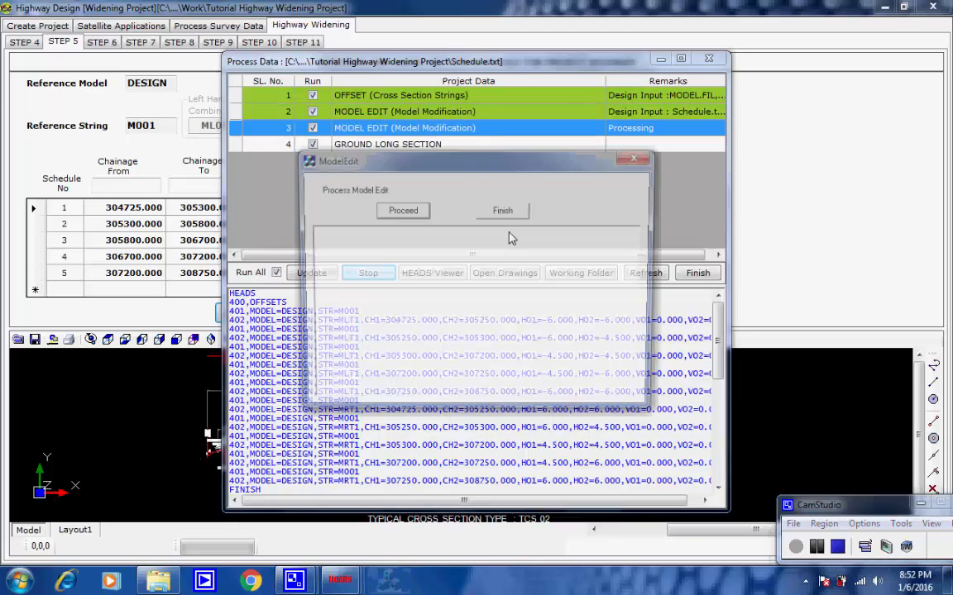
left_click(418, 211)
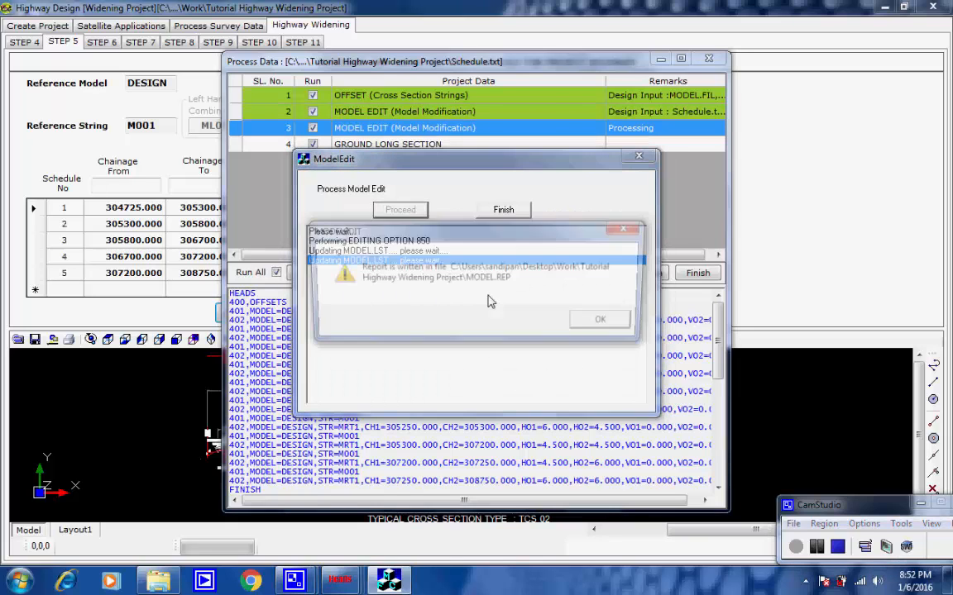
left_click(604, 321)
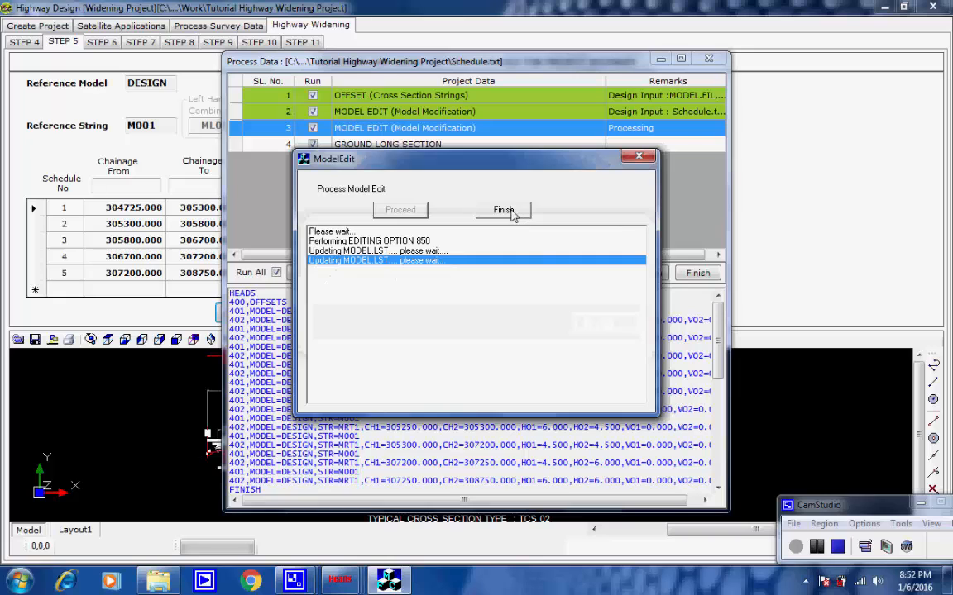
left_click(503, 211)
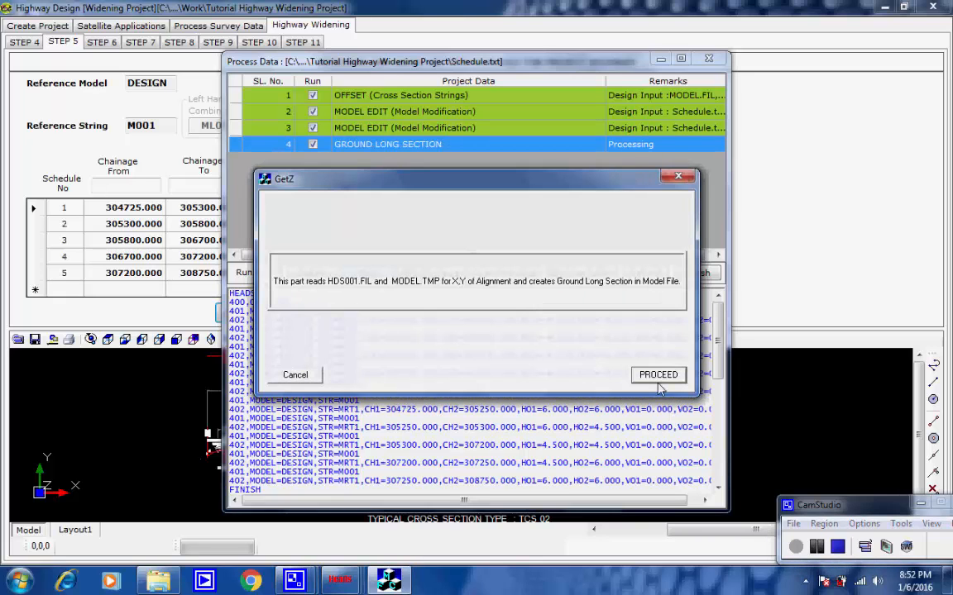
Step: Process the GROUND LONG SECTION entry for the DESIGN model and finish the schedule processing
left_click(657, 374)
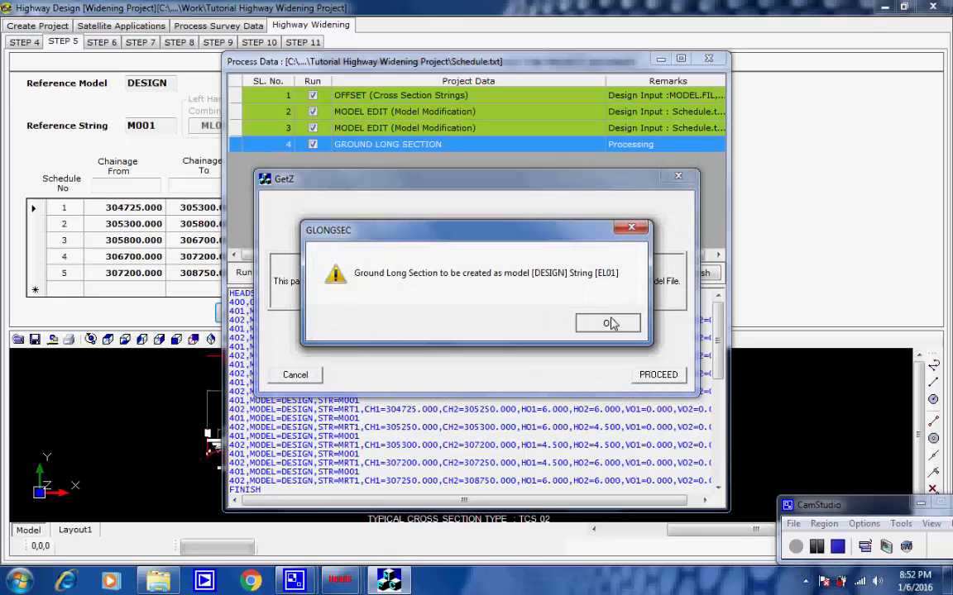
left_click(611, 324)
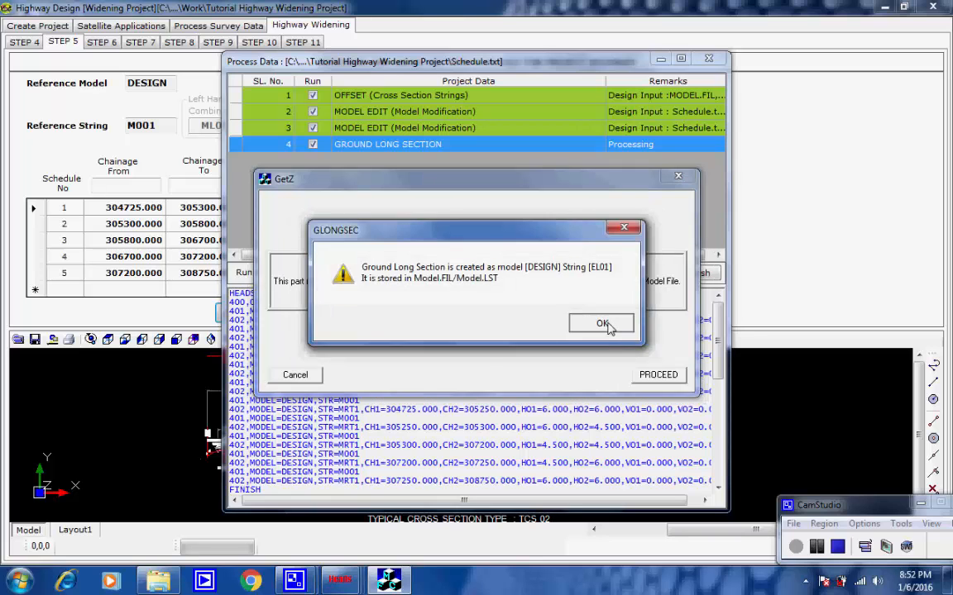
left_click(602, 323)
left_click(607, 323)
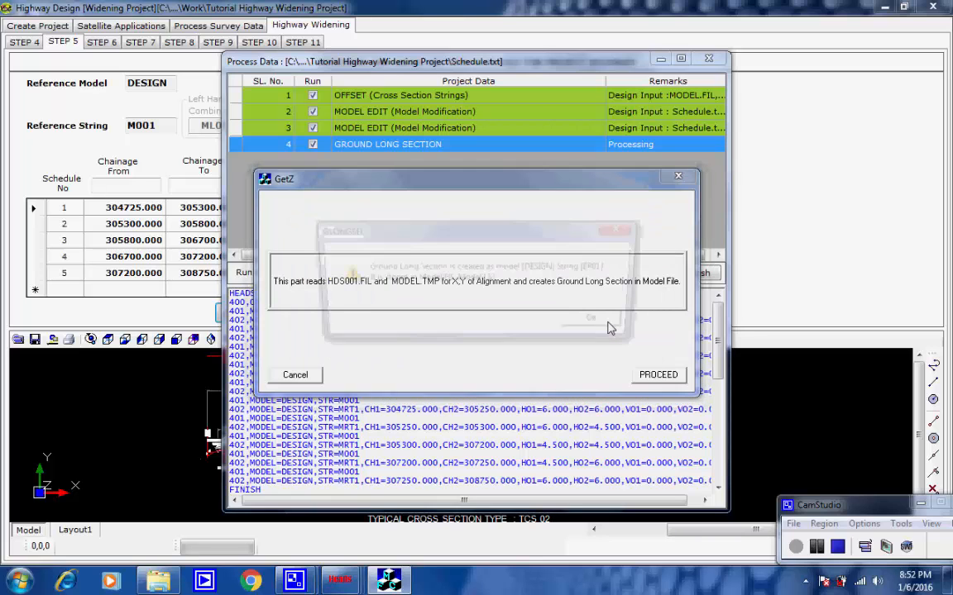
left_click(606, 323)
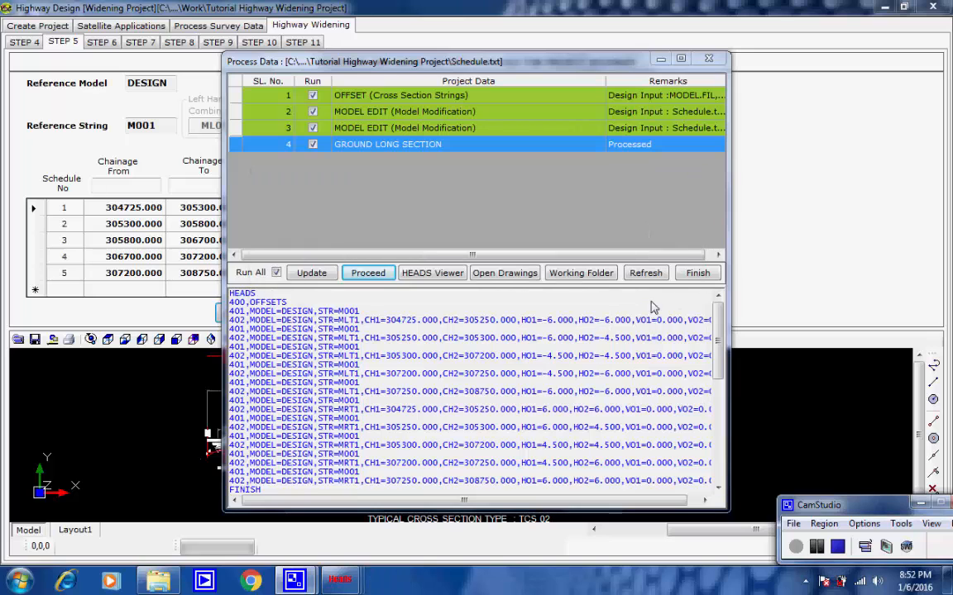
left_click(695, 274)
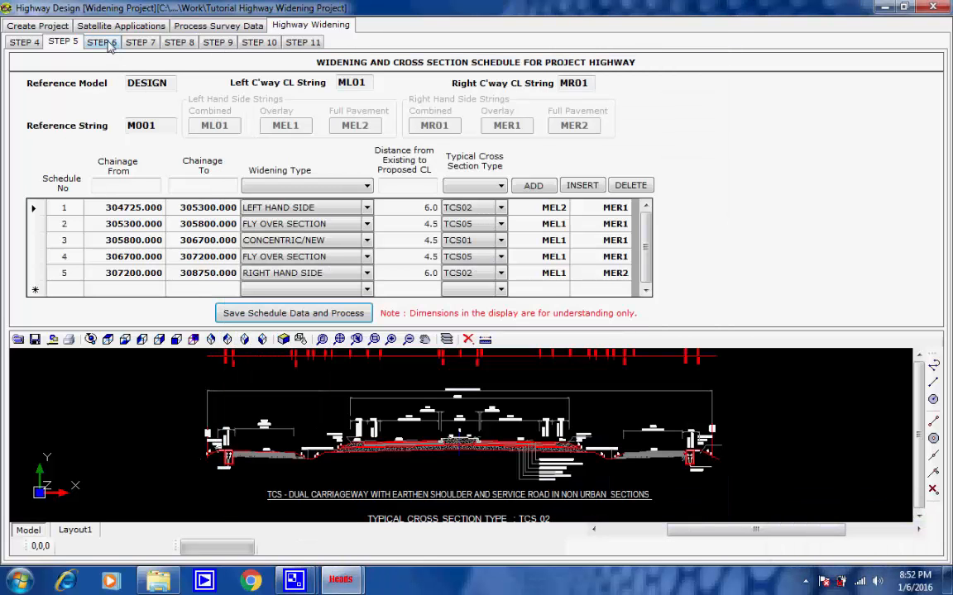
Step: Open the vertical profile optimization data and review the start and end chainages, the profile correction and overlay thickness, and the full pavement thickness
left_click(106, 44)
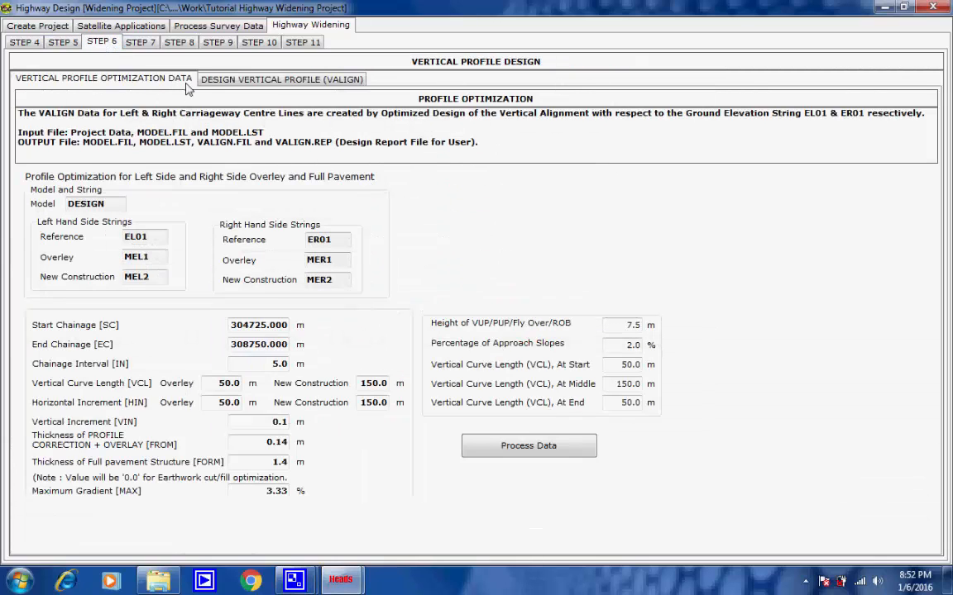
left_click_drag(233, 325, 298, 327)
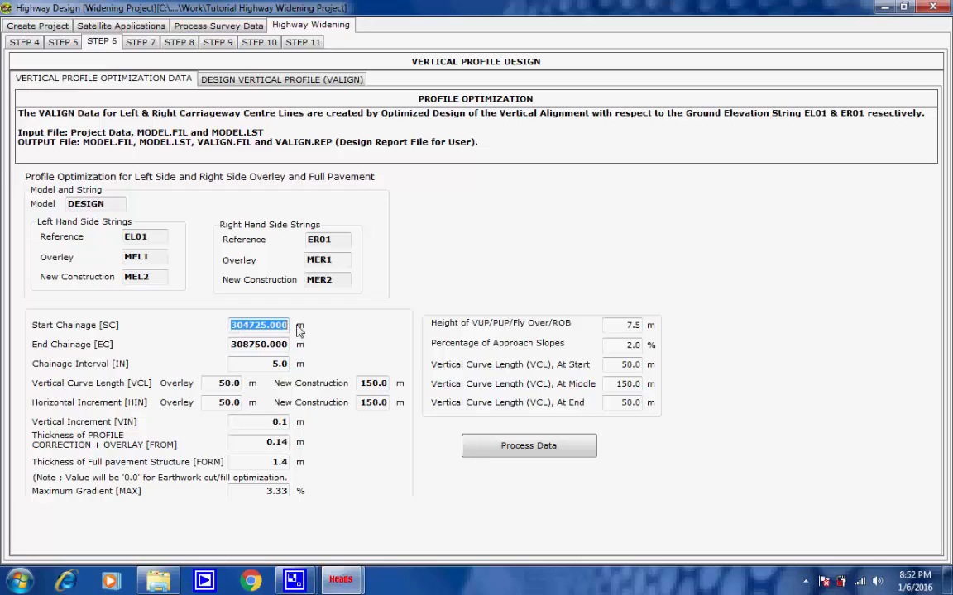
left_click_drag(231, 345, 291, 345)
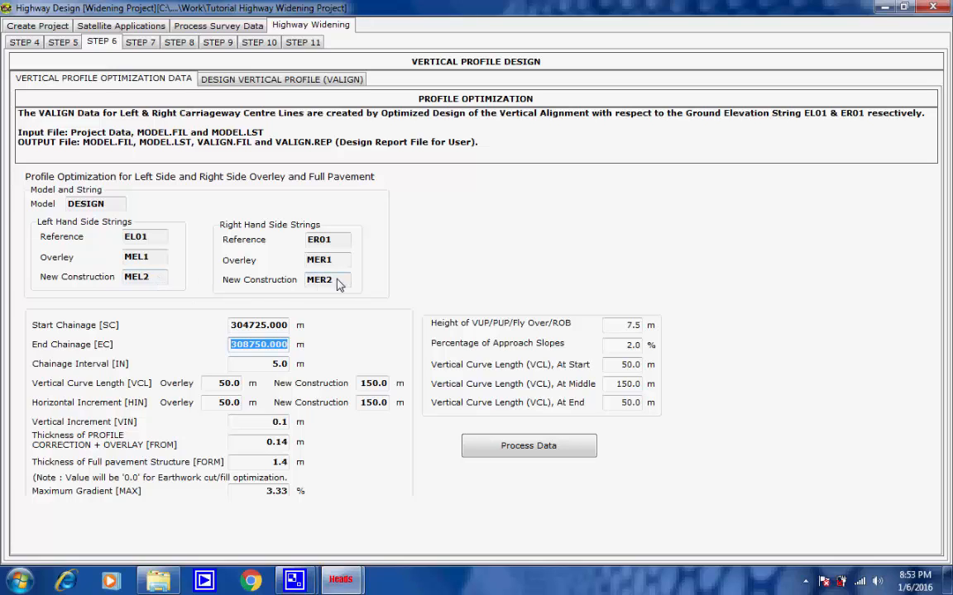
left_click(276, 443)
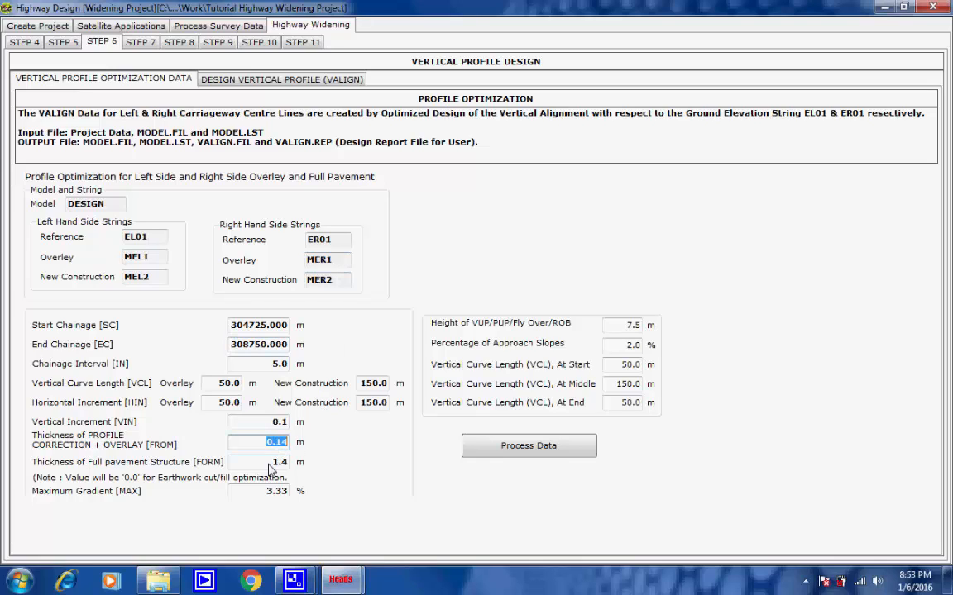
left_click_drag(269, 465, 300, 466)
left_click(288, 465)
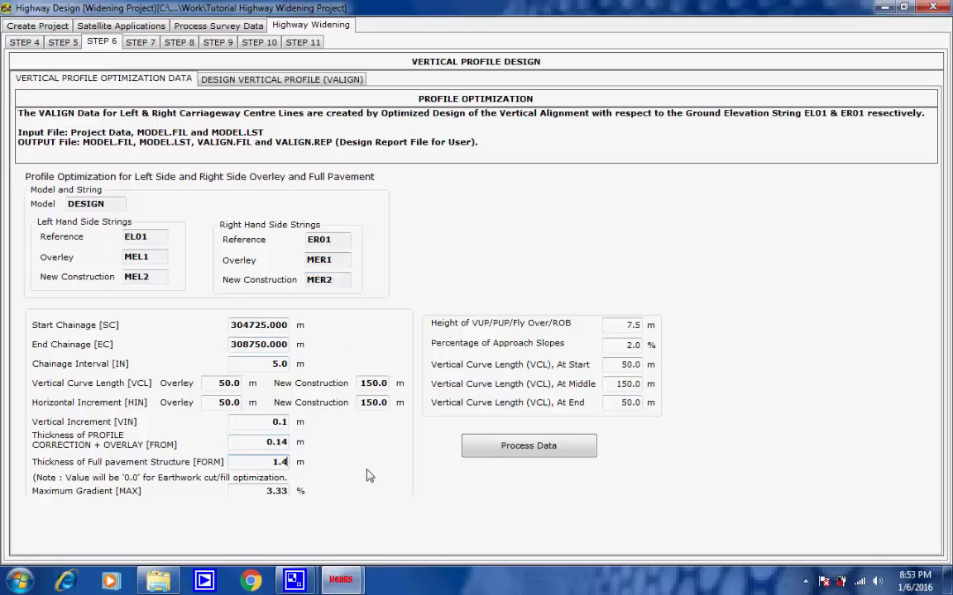
Step: Process the profile optimization data and run both PROVALIGN entries for string EL01 of the DESIGN model, covering MEL1 and MEL2
left_click(511, 447)
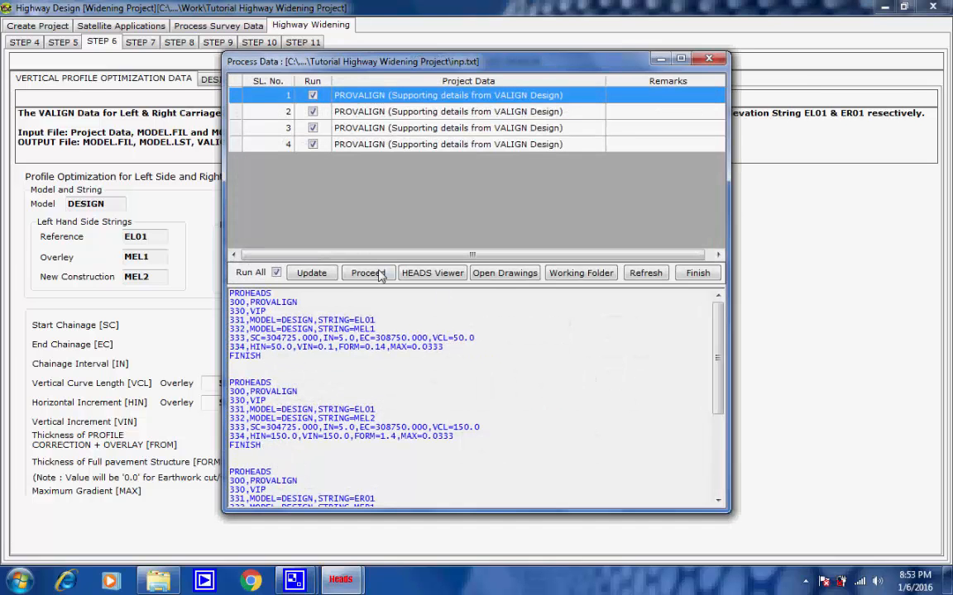
left_click(369, 273)
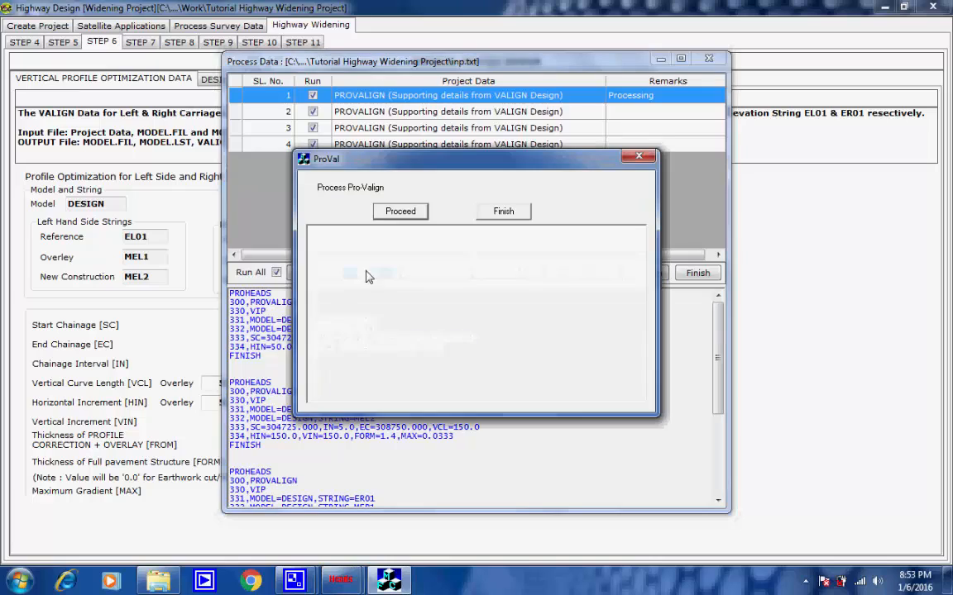
left_click(391, 211)
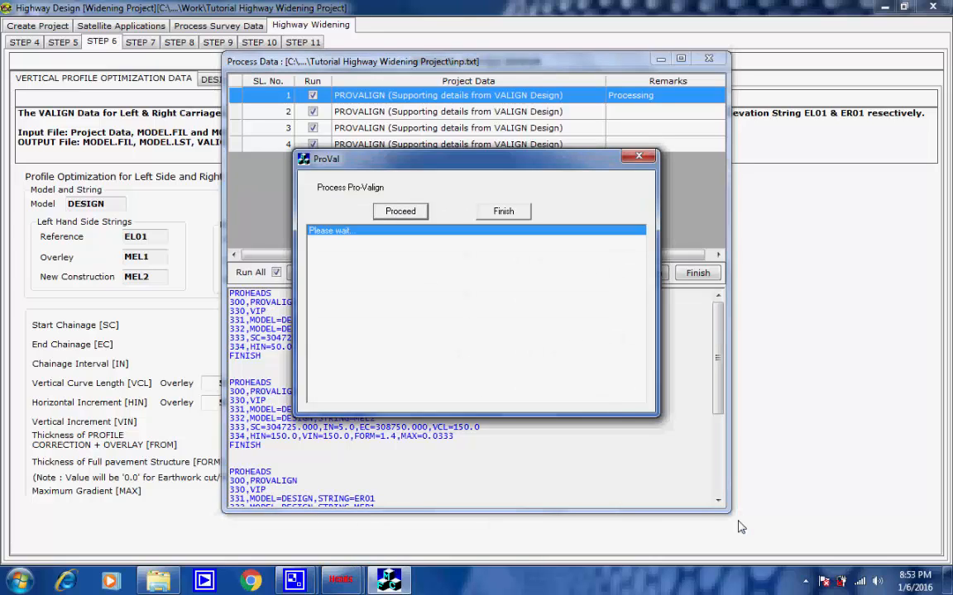
left_click(805, 579)
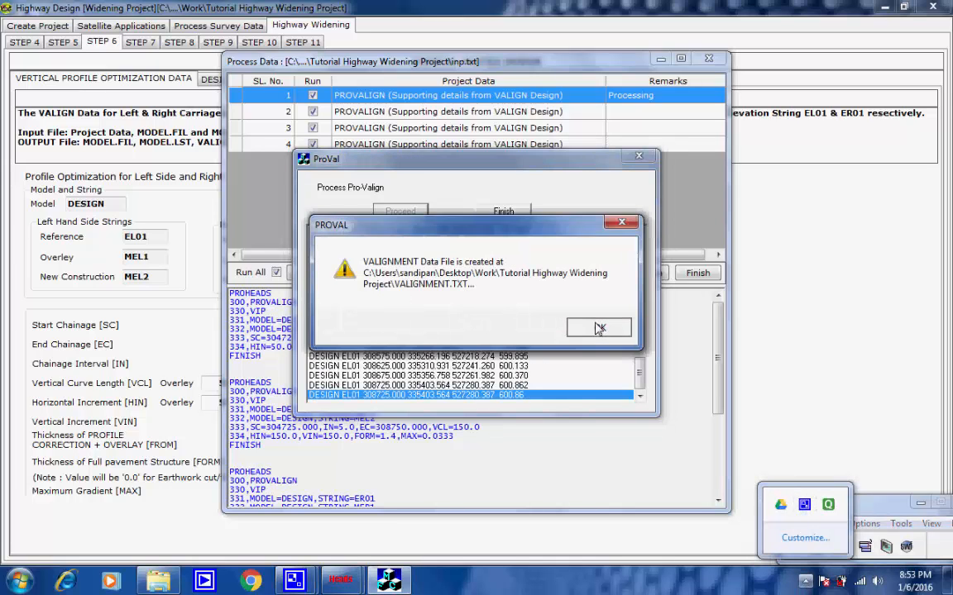
left_click(599, 329)
left_click(648, 470)
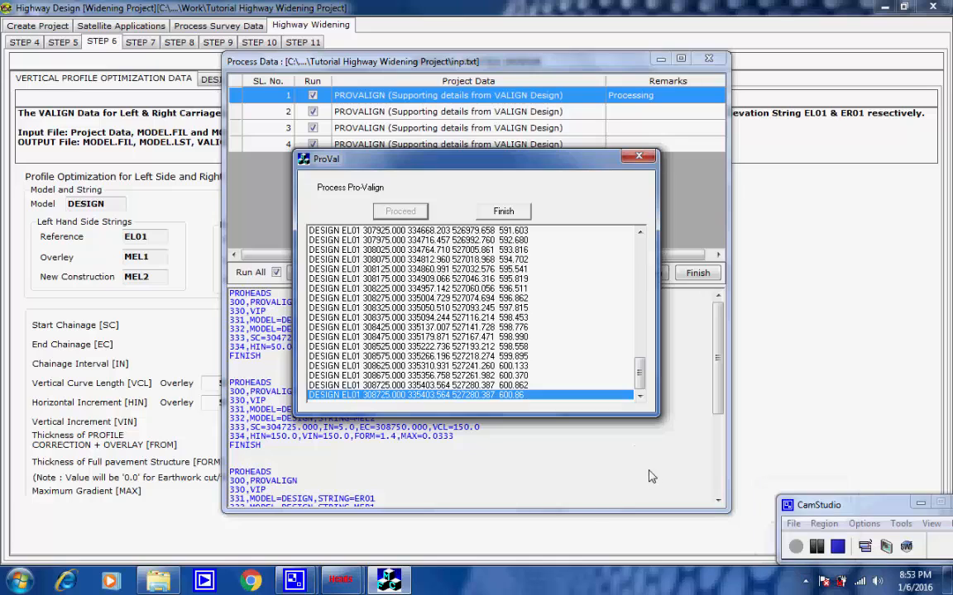
left_click(509, 212)
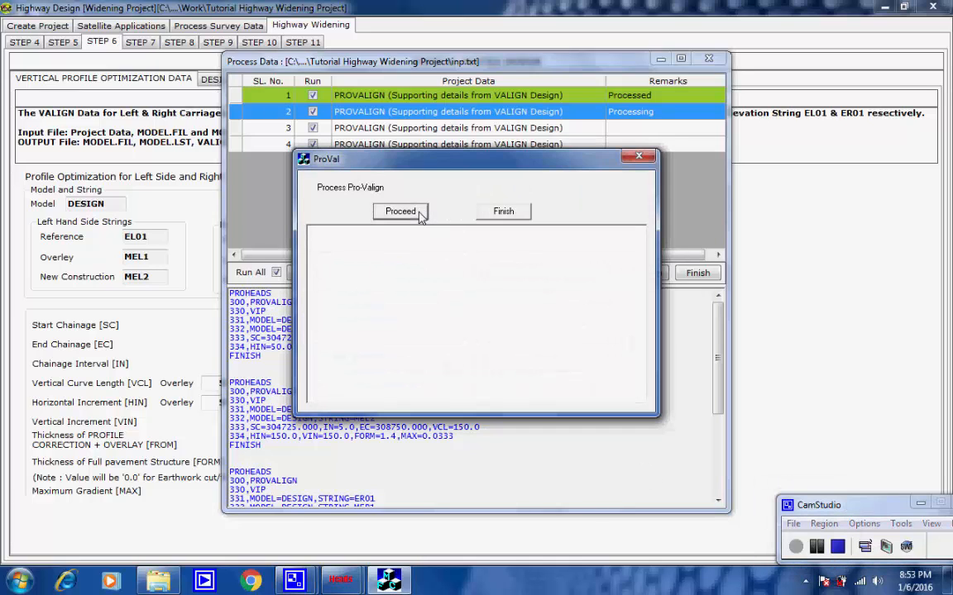
left_click(418, 213)
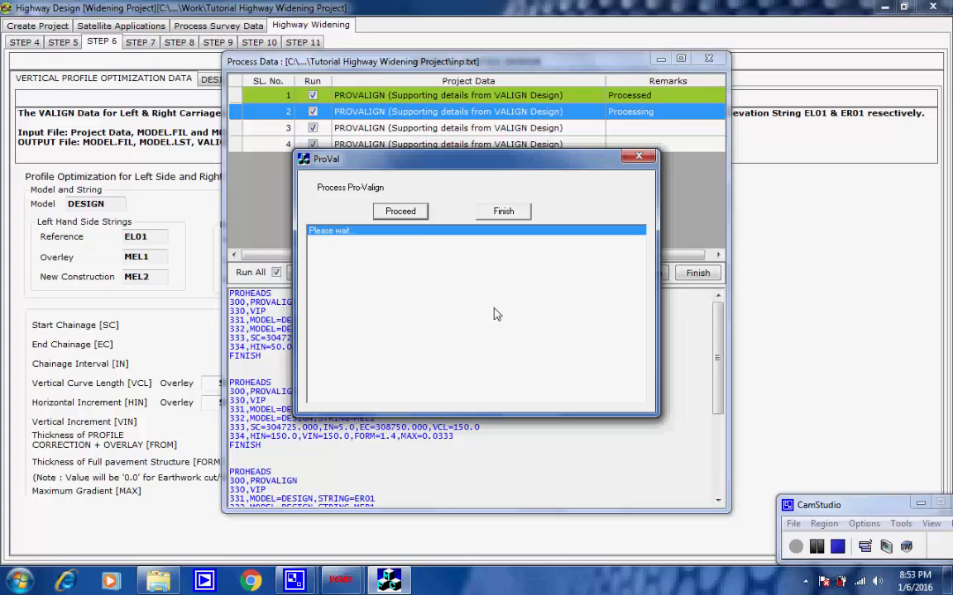
left_click(599, 326)
left_click(513, 214)
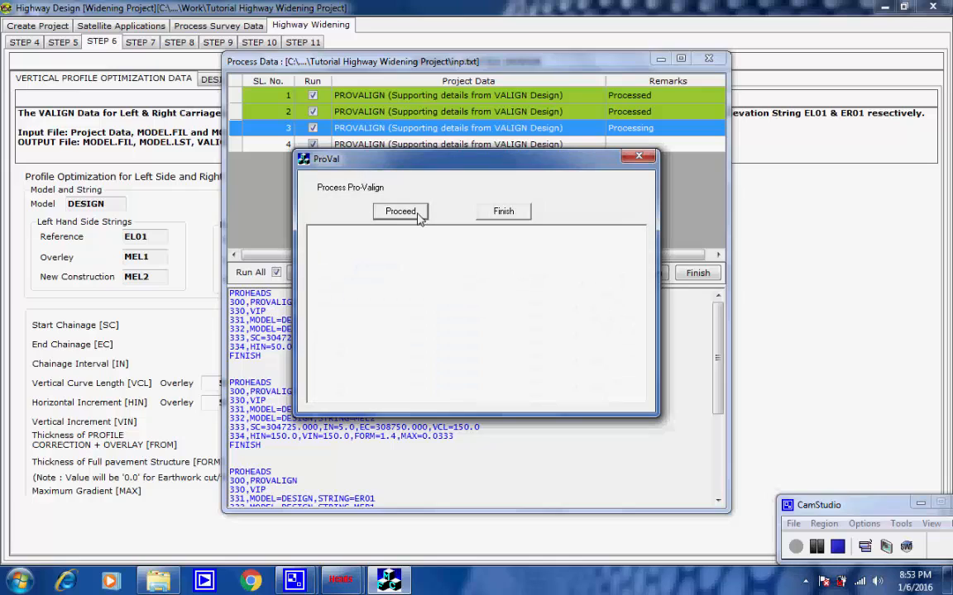
Step: Run the two remaining PROVALIGN entries for string ER01 and finish the profile optimization processing
left_click(403, 212)
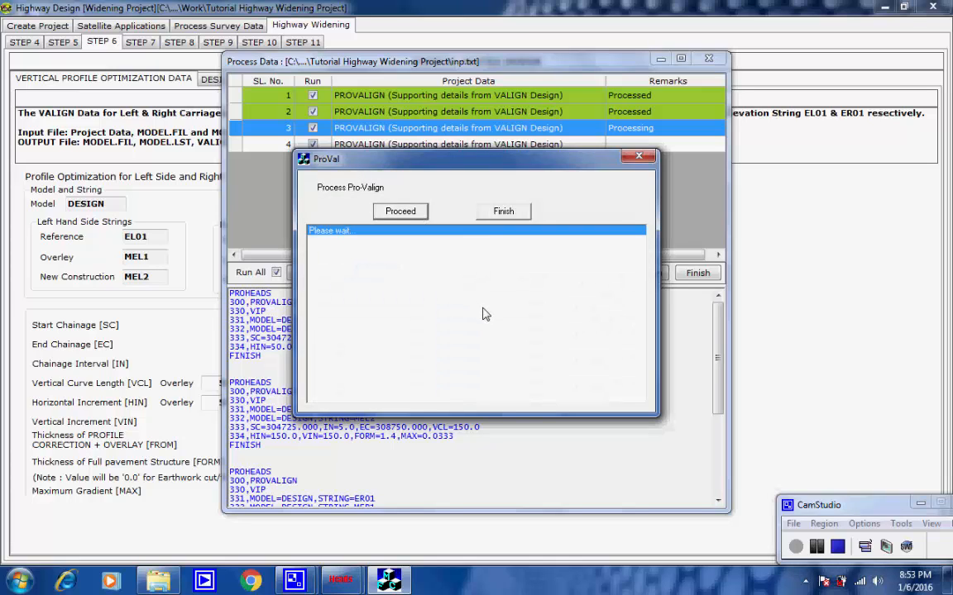
left_click(598, 325)
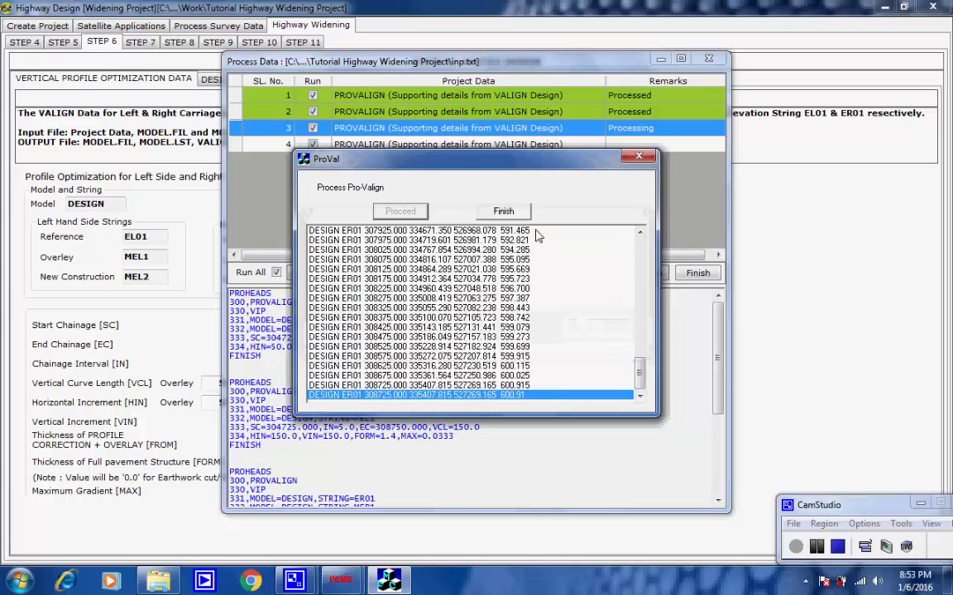
left_click(517, 212)
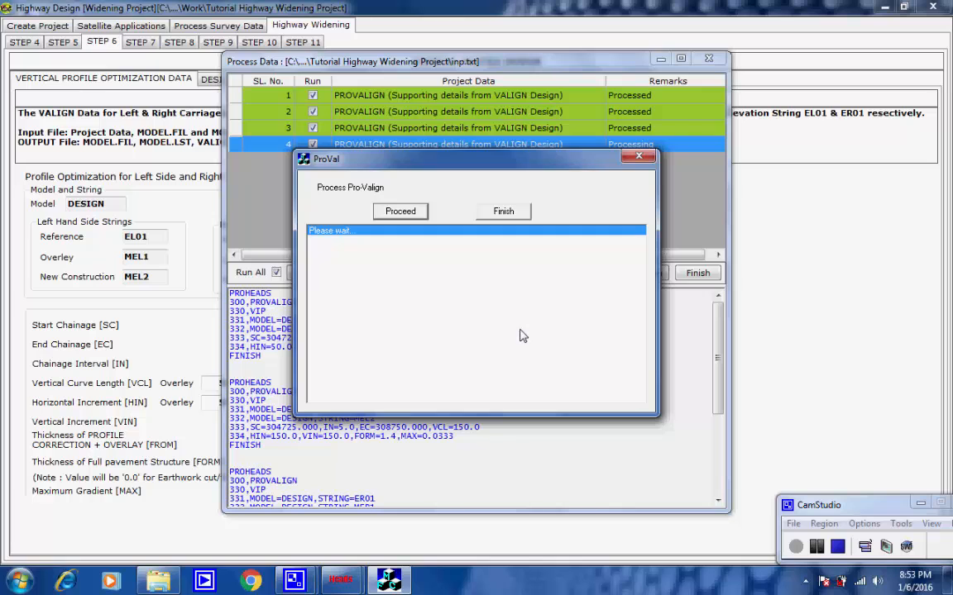
left_click(596, 326)
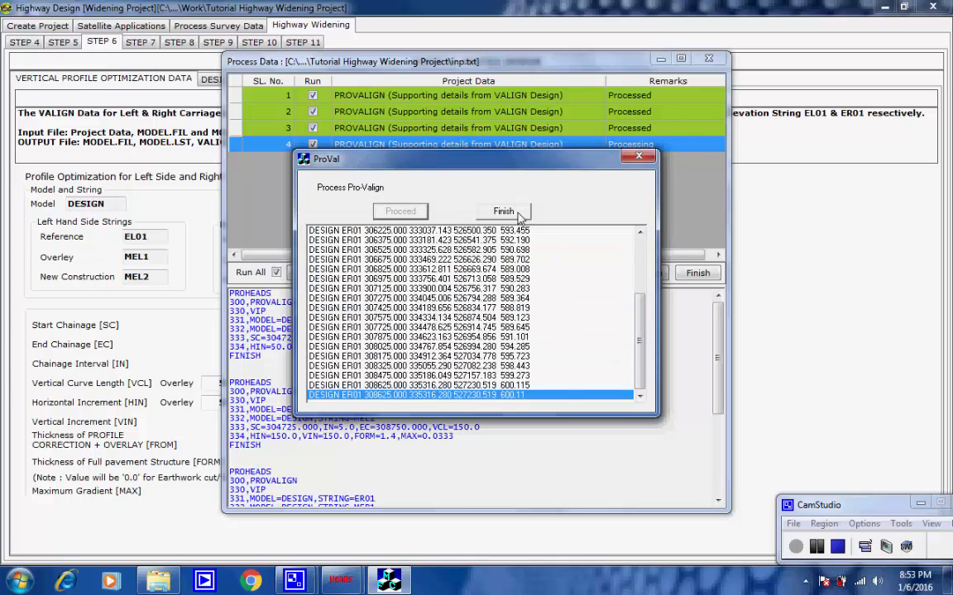
left_click(519, 211)
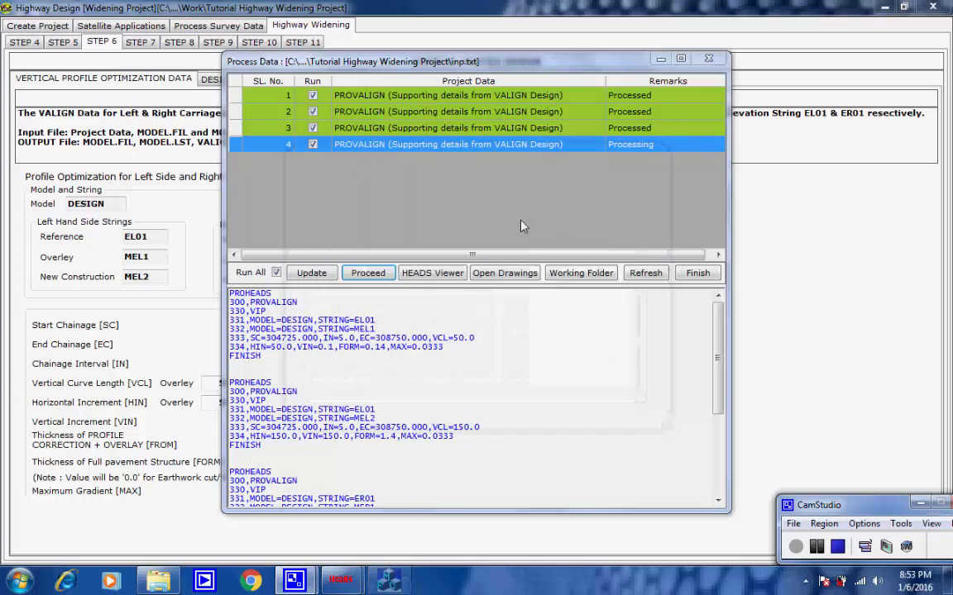
left_click(697, 273)
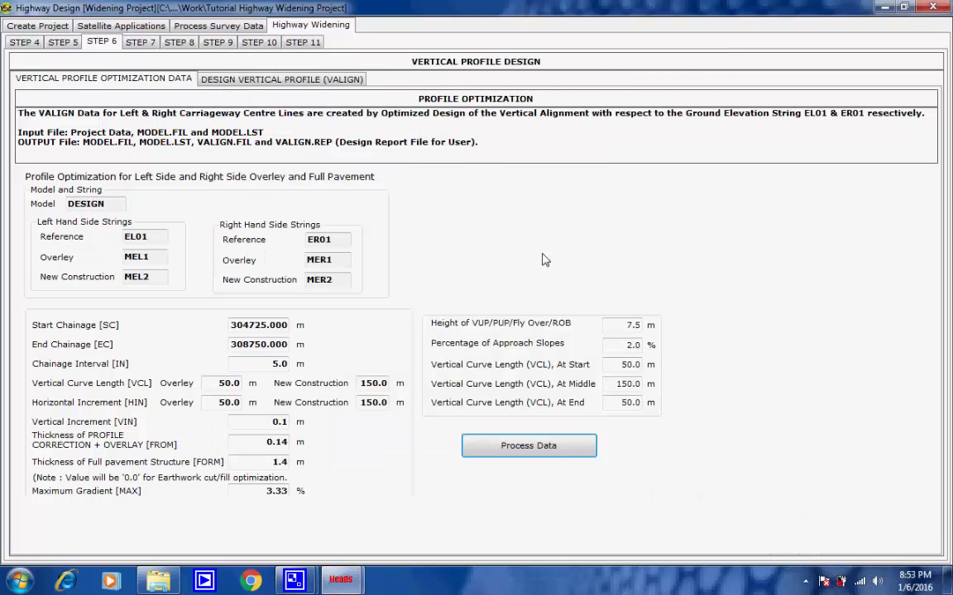
Step: Open the VALIGN vertical profile design and draw the ground long section at X scale 1 and Y scale 10
left_click(252, 79)
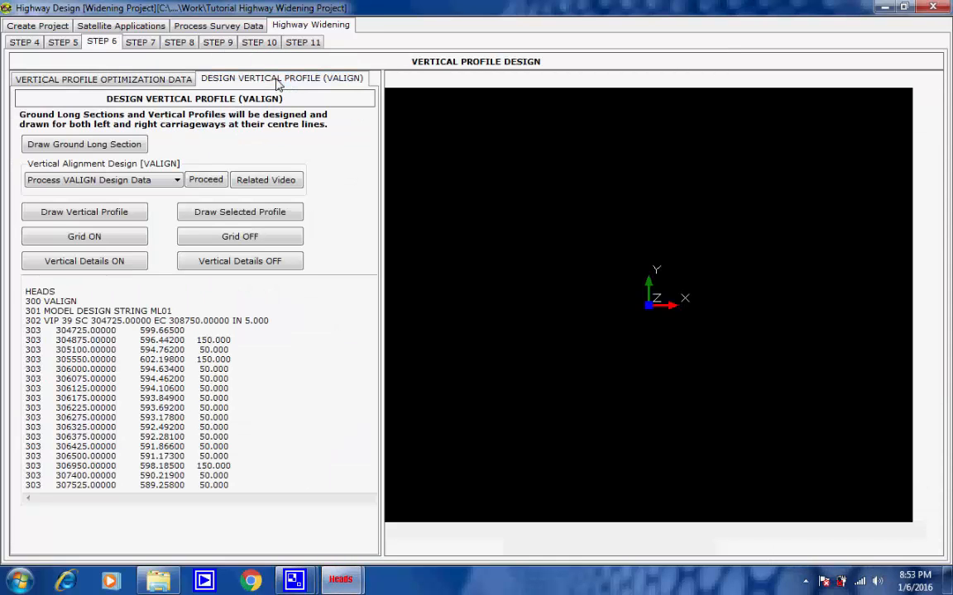
left_click(91, 146)
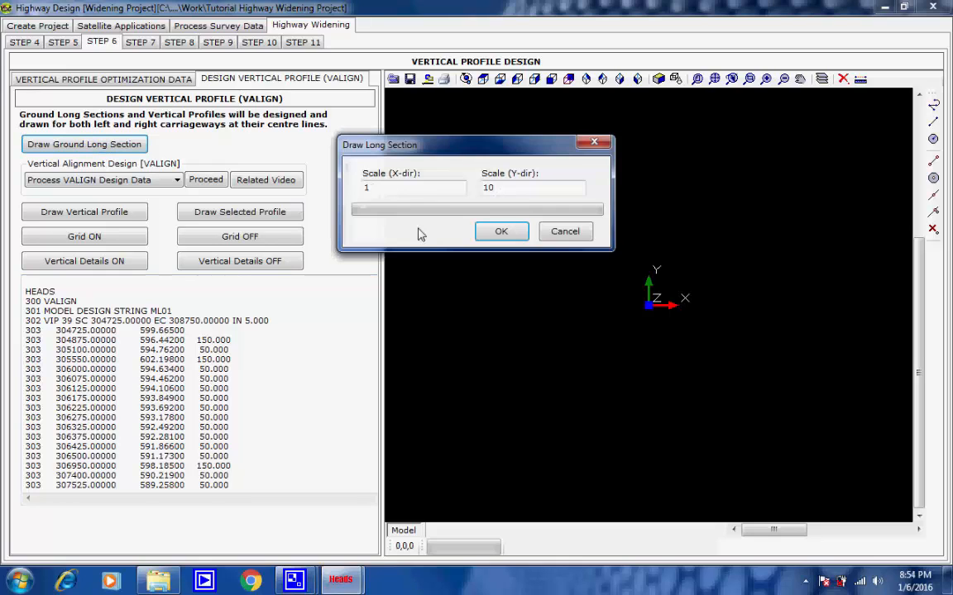
left_click(498, 234)
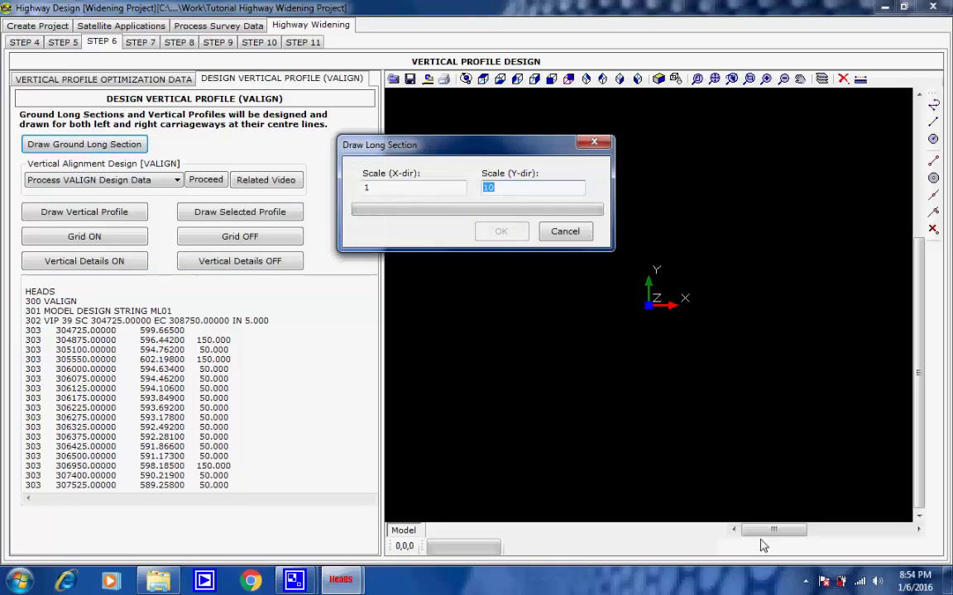
left_click(806, 582)
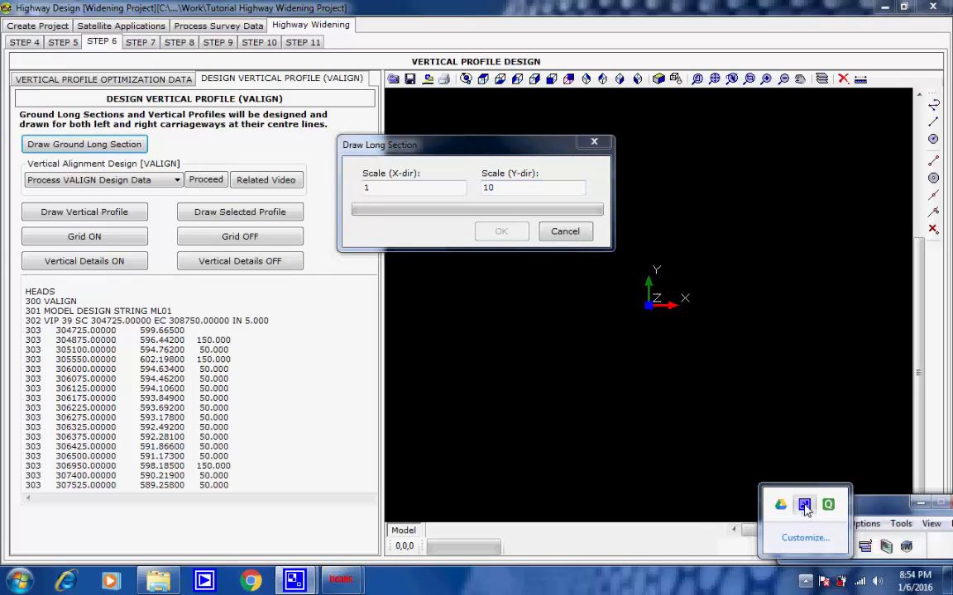
left_click(934, 550)
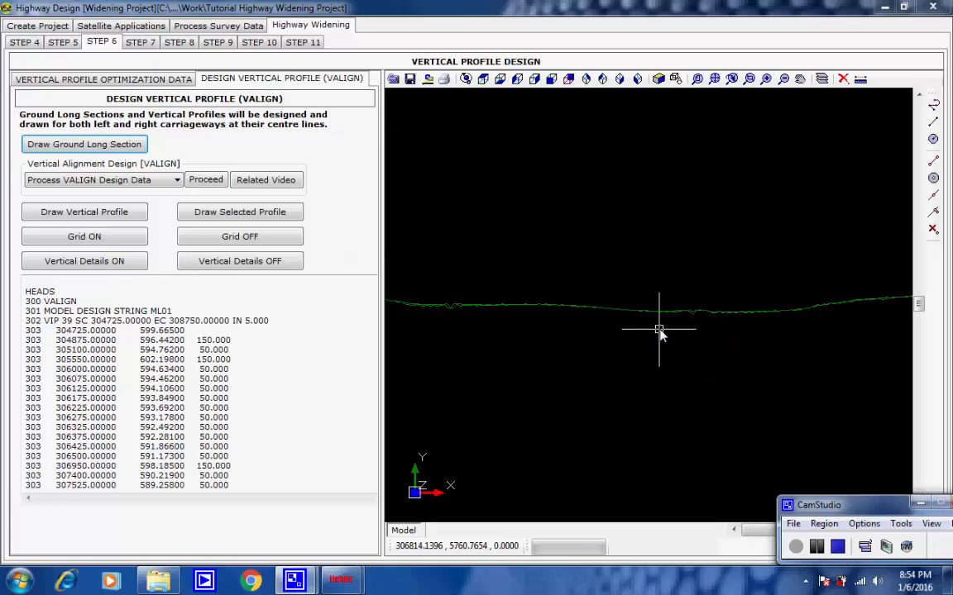
Step: Examine the drawn ground long sections of both carriageways closely and along their full length
scroll(682, 326, "up", 4)
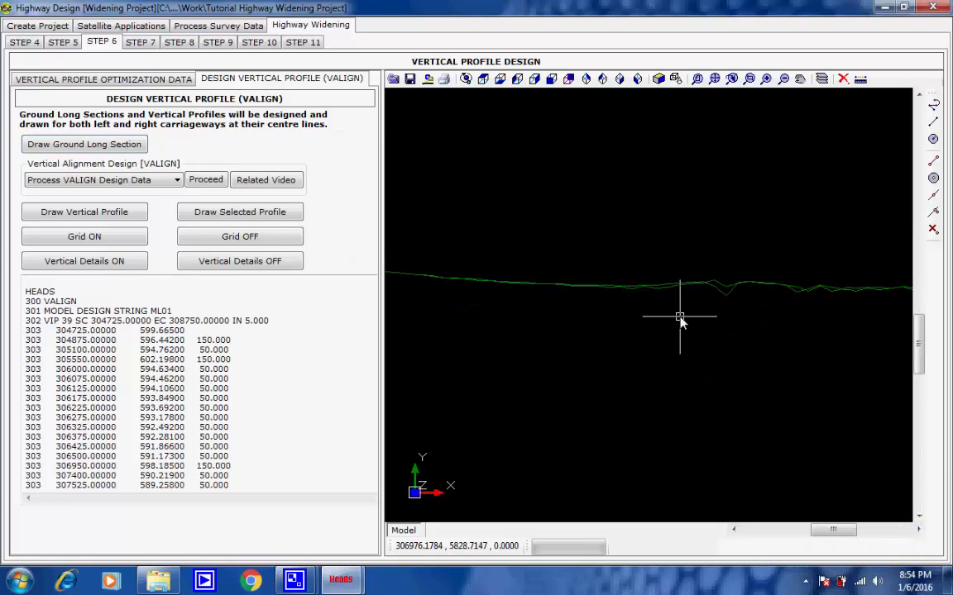
scroll(685, 301, "down", 1)
middle_click_drag(744, 310, 553, 340)
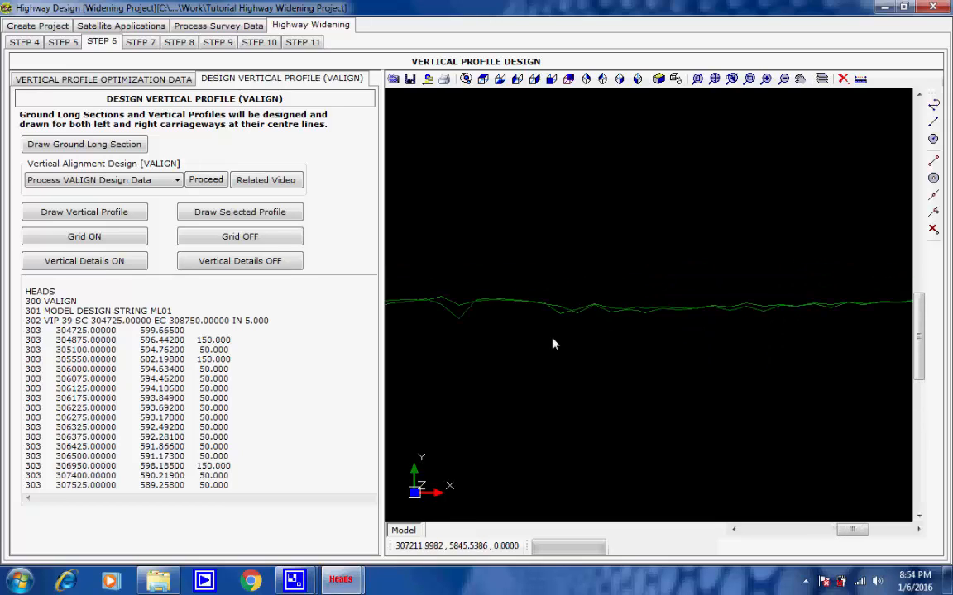
scroll(703, 333, "down", 3)
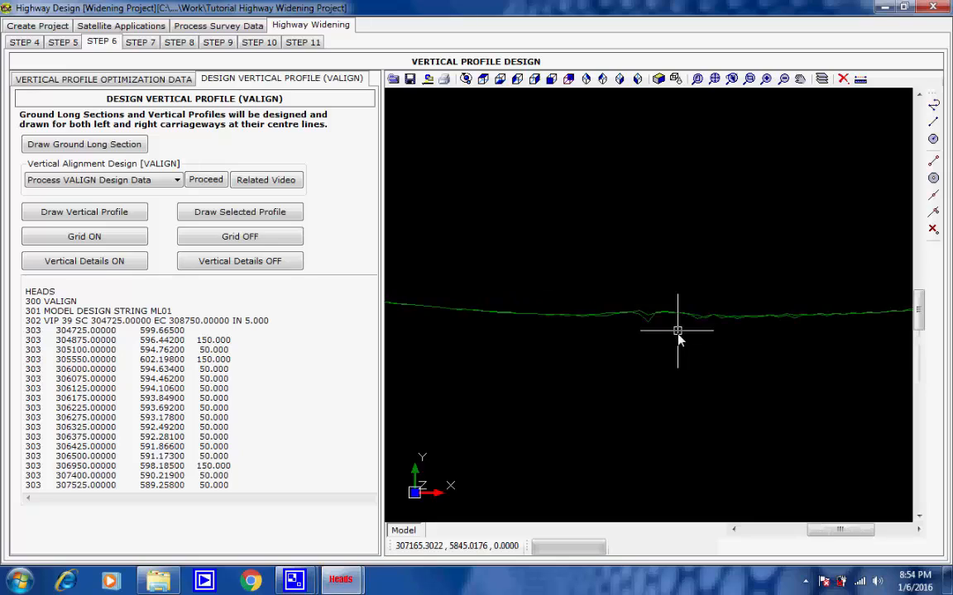
scroll(677, 339, "down", 1)
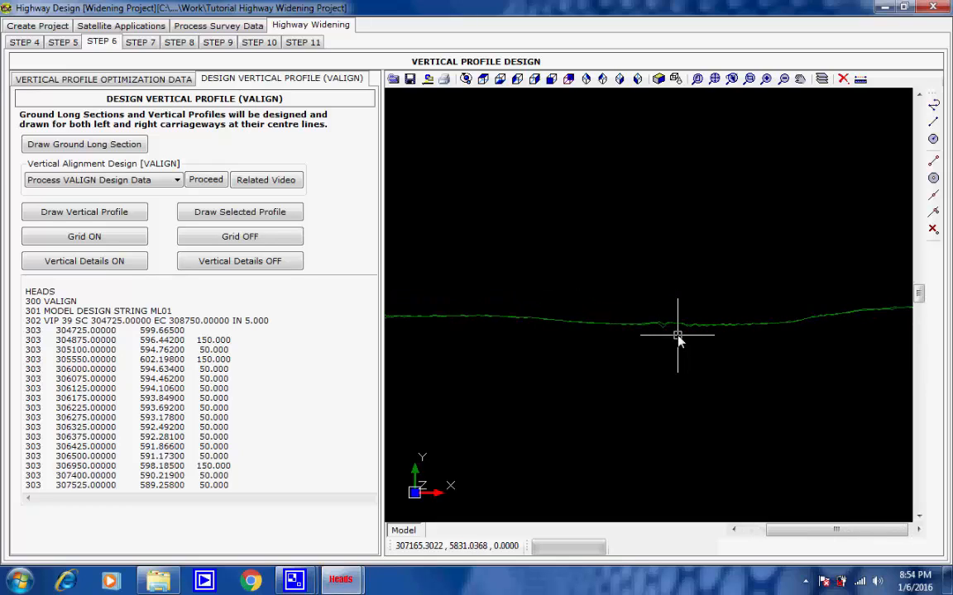
scroll(678, 339, "down", 1)
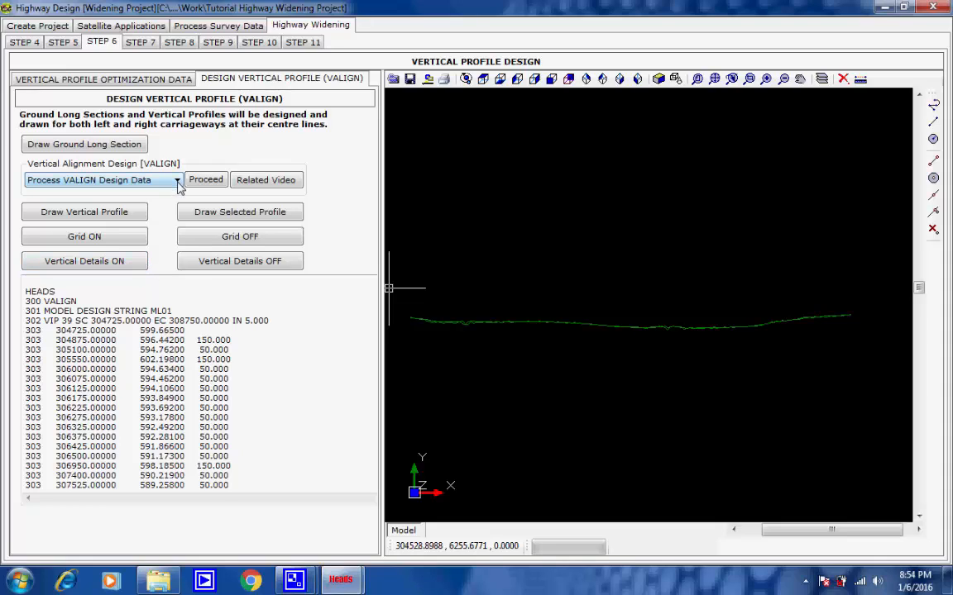
Step: Review the VALIGN design data for strings ML01 and MR01 of the DESIGN model
left_click_drag(172, 311, 52, 315)
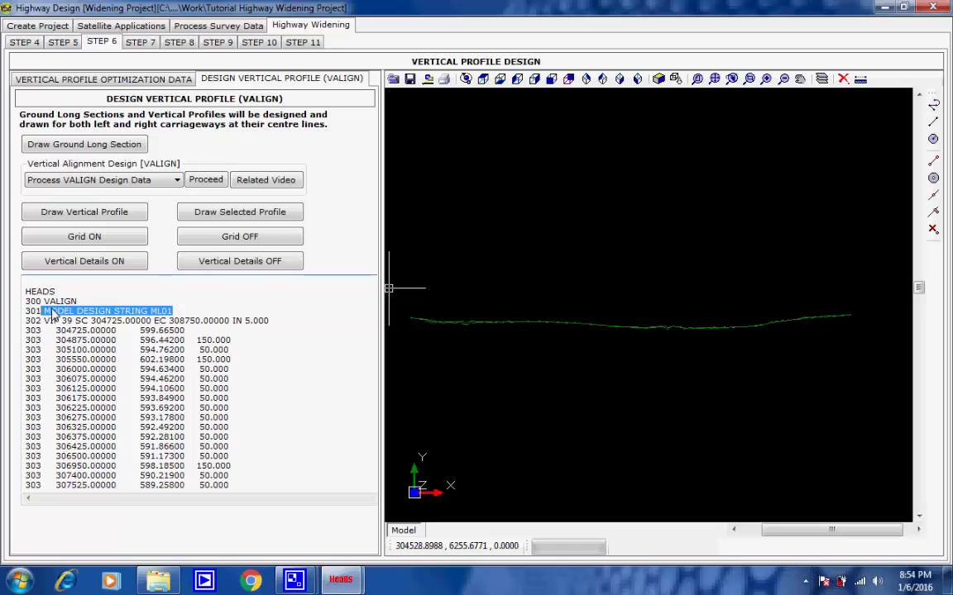
left_click(191, 313)
scroll(279, 372, "down", 10)
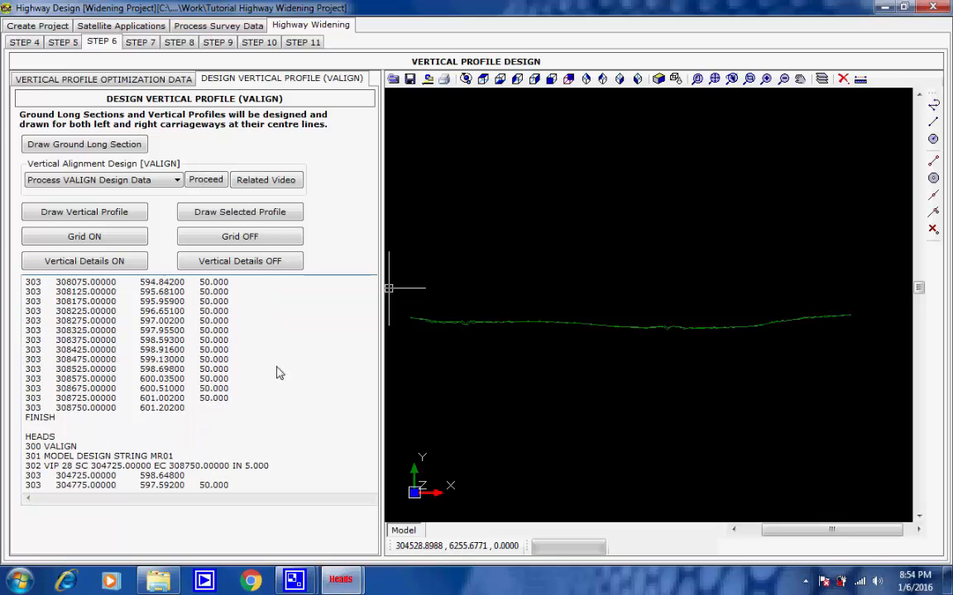
scroll(278, 372, "down", 5)
left_click_drag(174, 312, 41, 315)
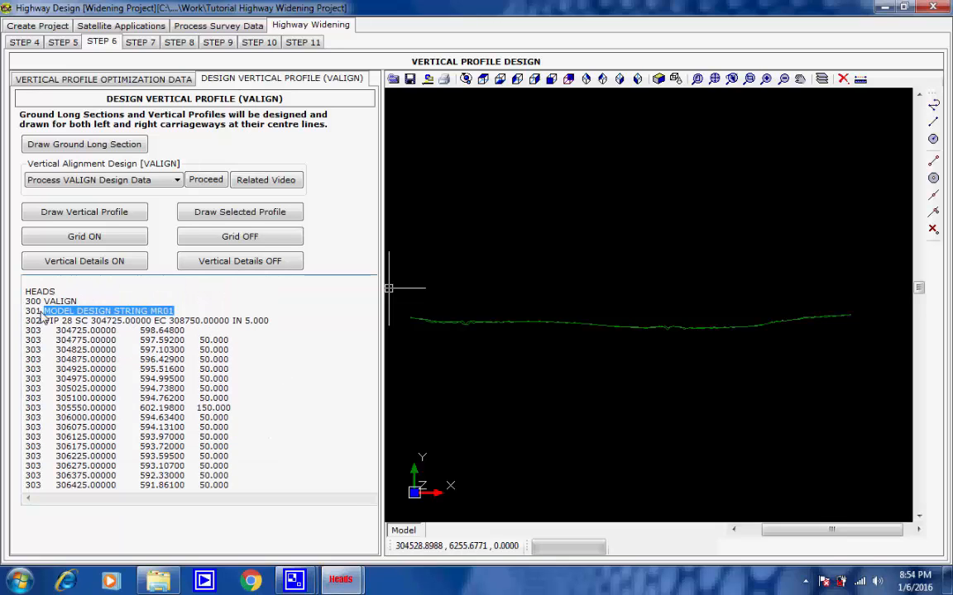
left_click(215, 312)
scroll(263, 363, "up", 15)
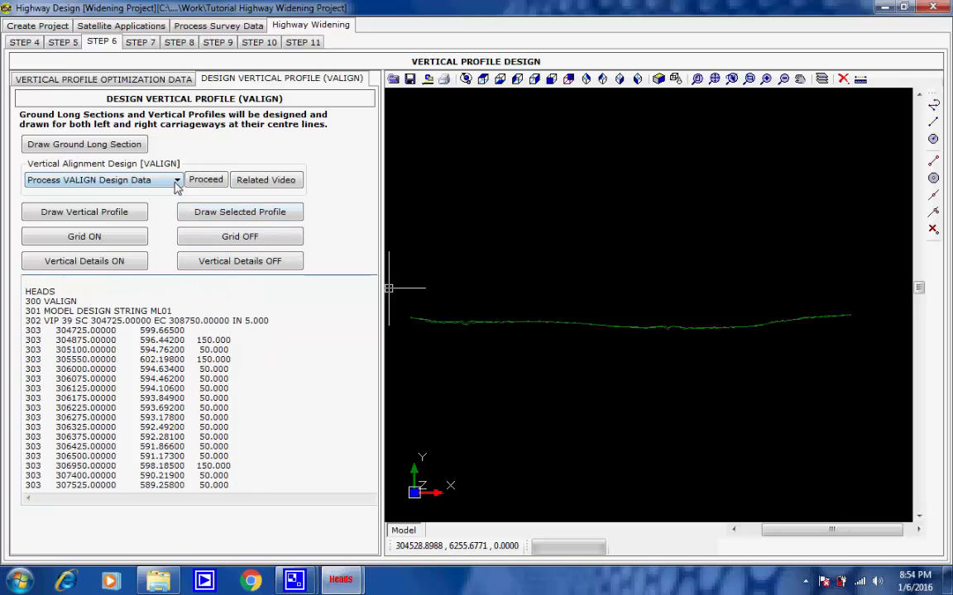
Step: Choose Process VALIGN Design Data and process the vertical alignment of string ML01
left_click(175, 180)
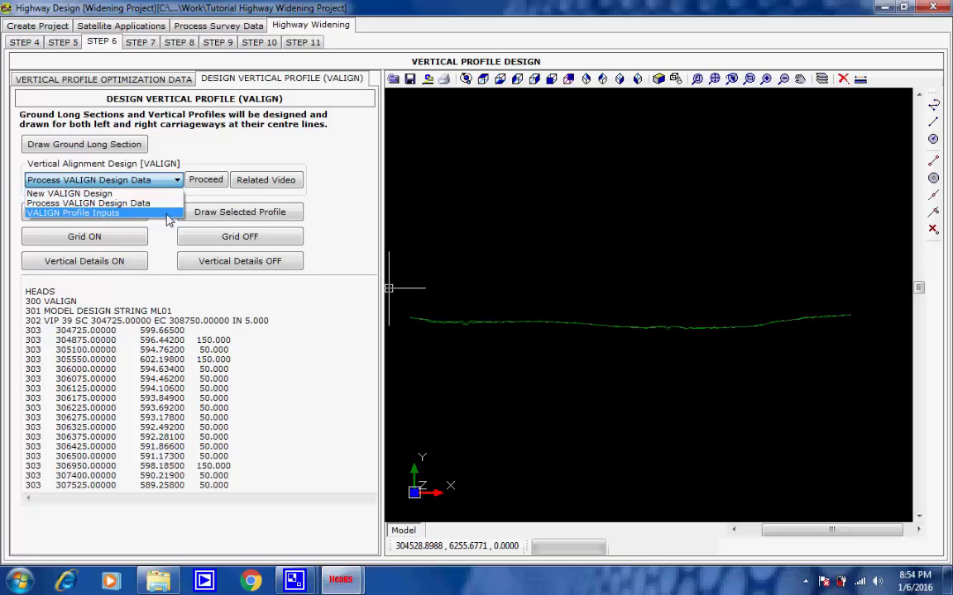
left_click(165, 203)
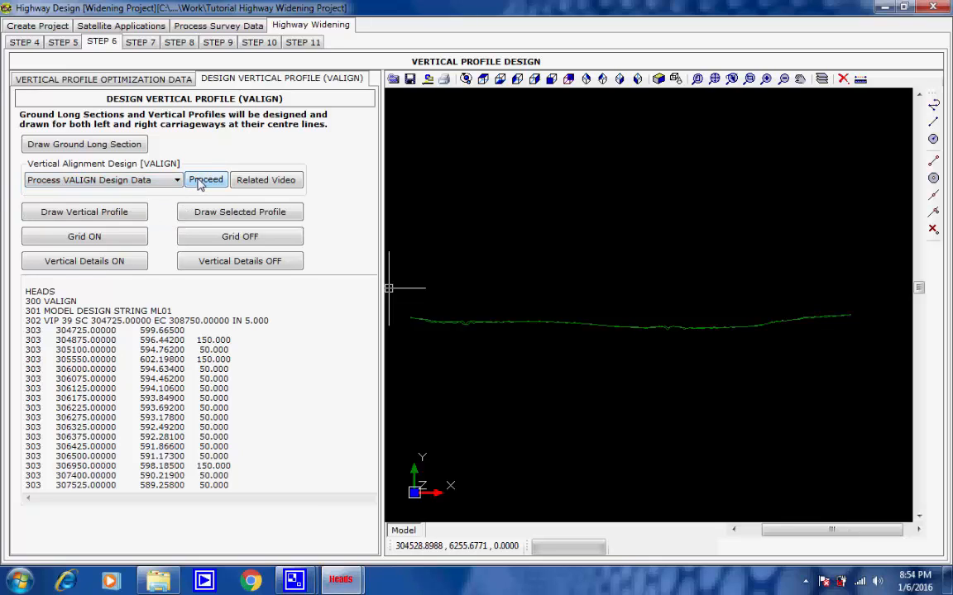
left_click(199, 182)
left_click(400, 208)
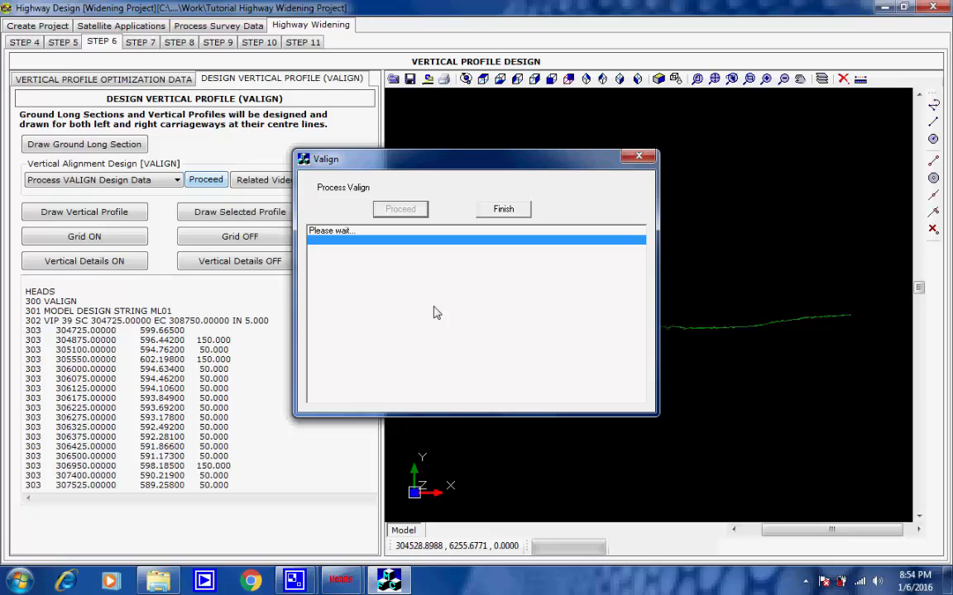
left_click(577, 321)
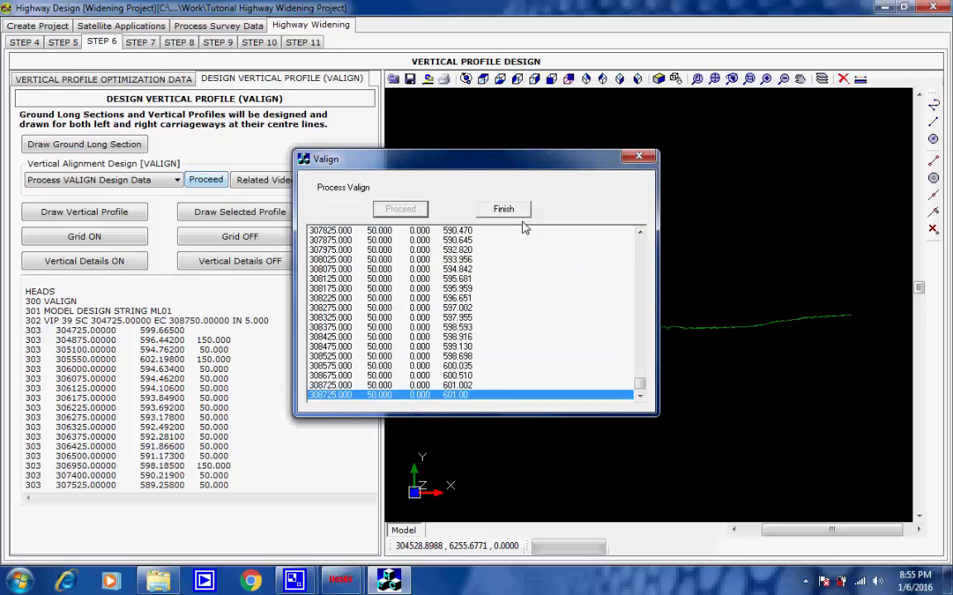
left_click(504, 209)
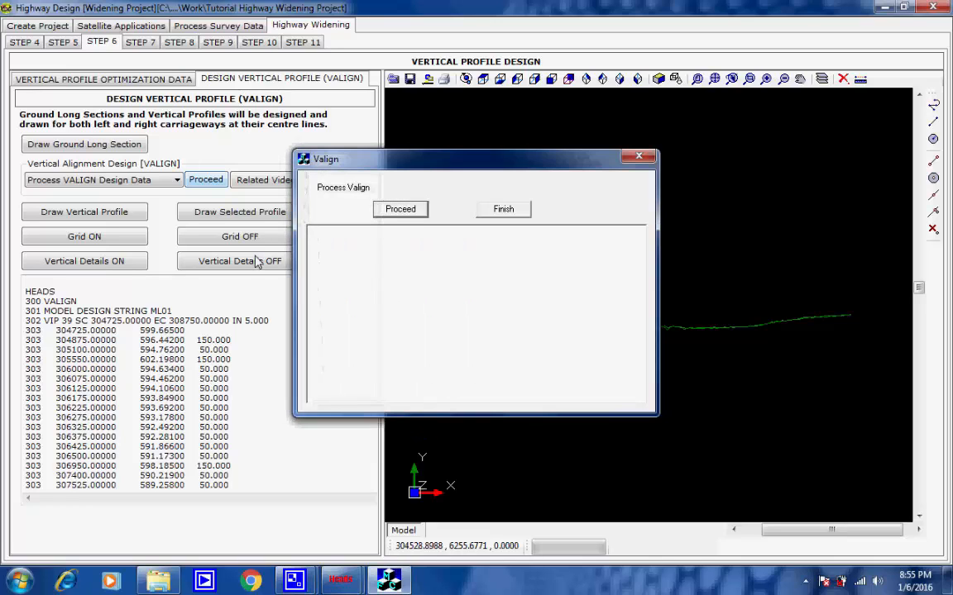
Step: Run the VALIGN processing of the vertical design data through to the end and finish it
left_click(397, 211)
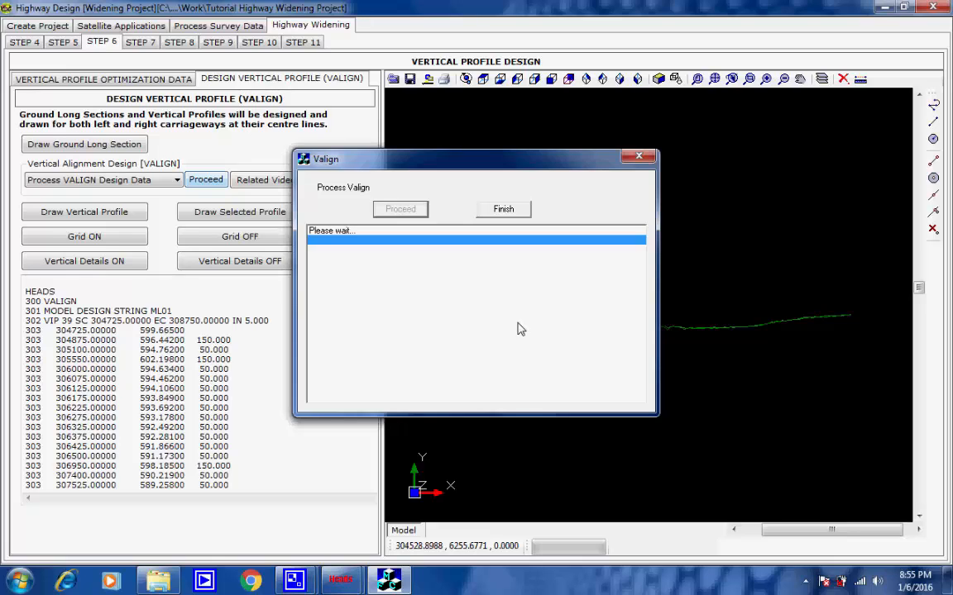
left_click(579, 323)
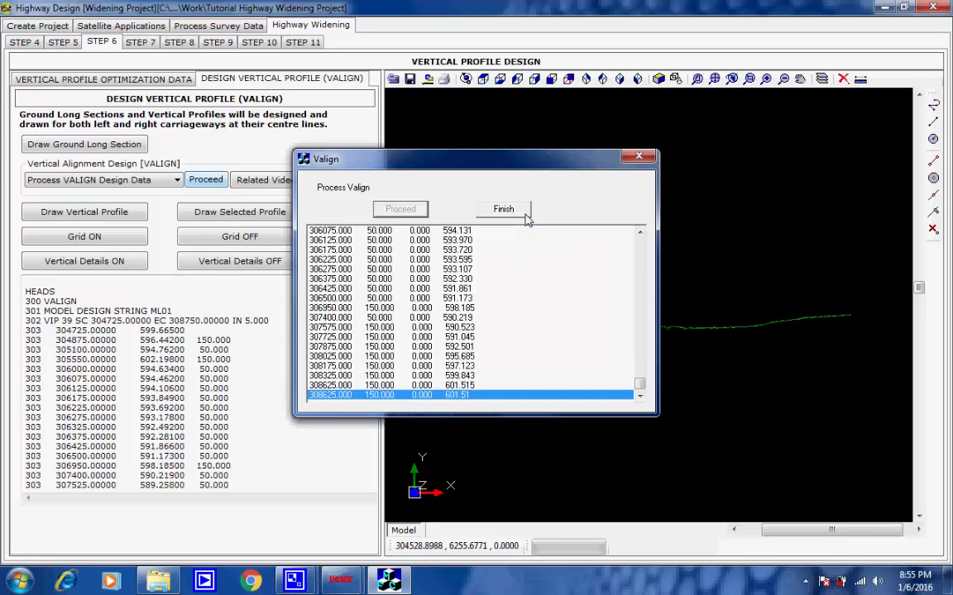
left_click(504, 210)
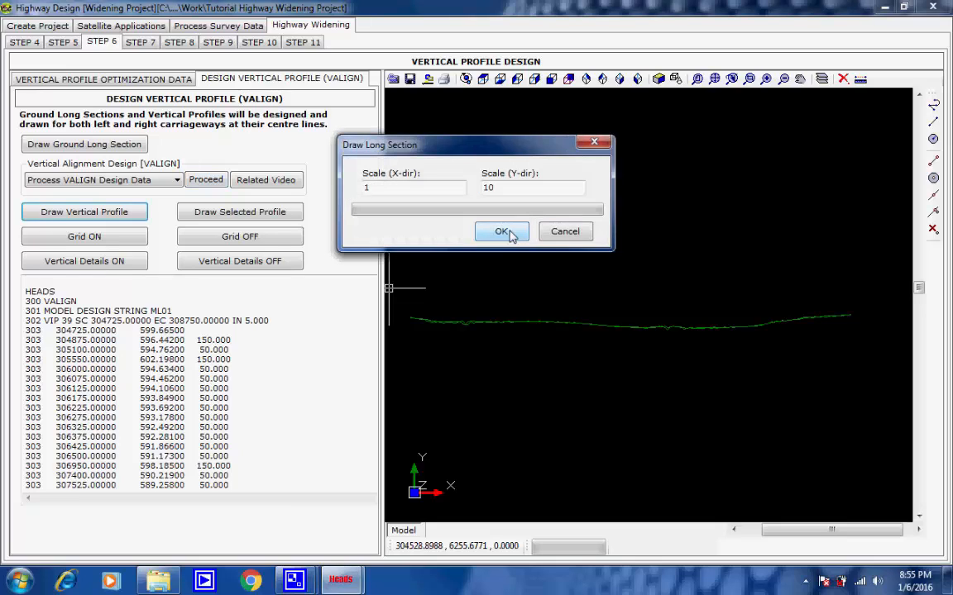
Step: Draw the vertical profile at X scale 1 and Y scale 10, with a grid at chainage interval 50 and level interval 5
left_click(503, 231)
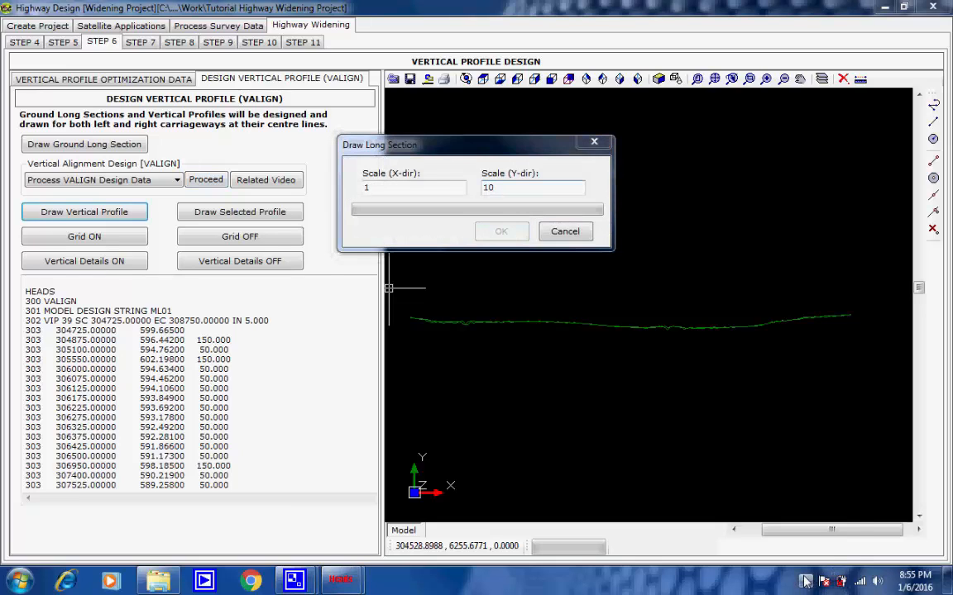
left_click(805, 582)
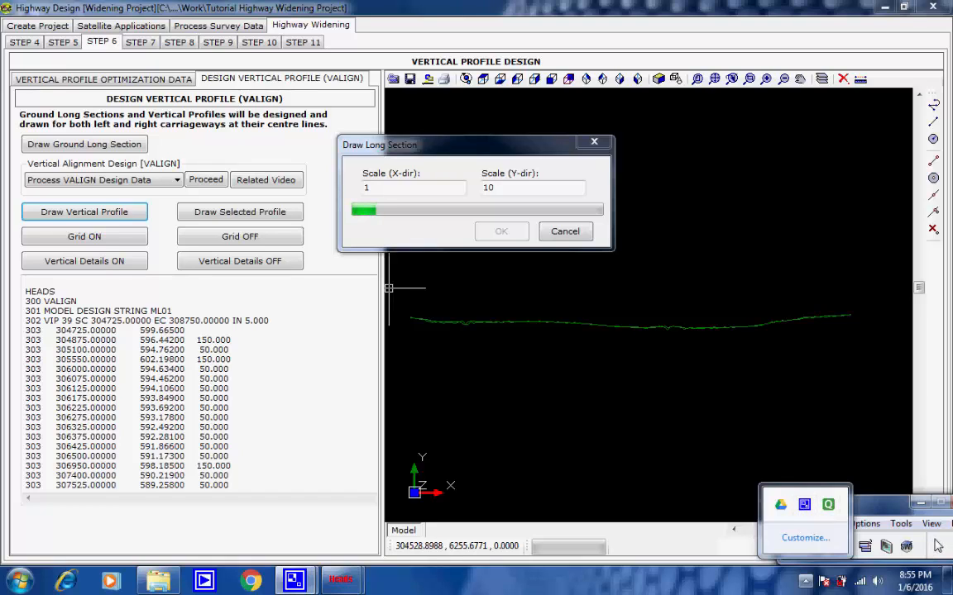
left_click(937, 546)
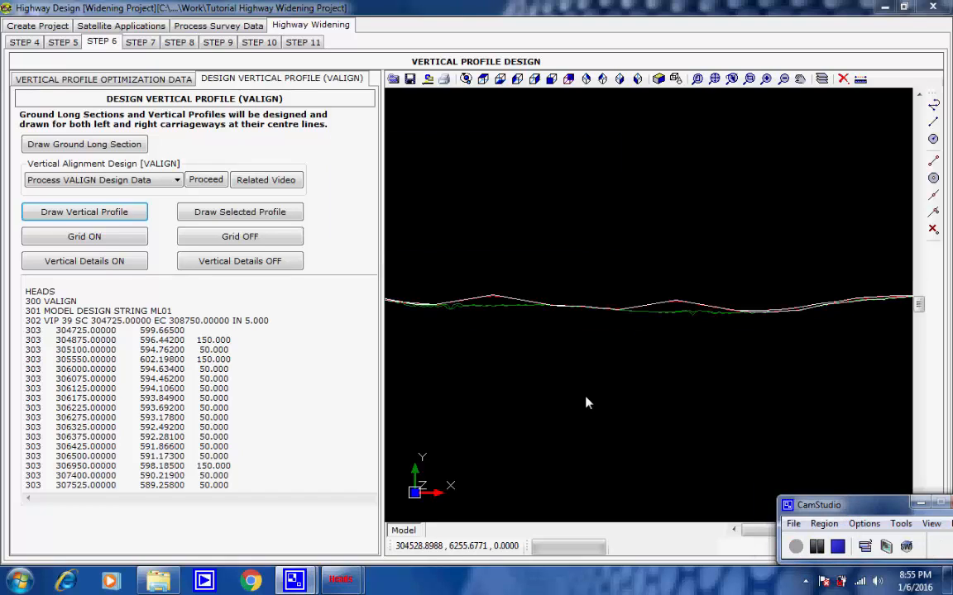
left_click(99, 237)
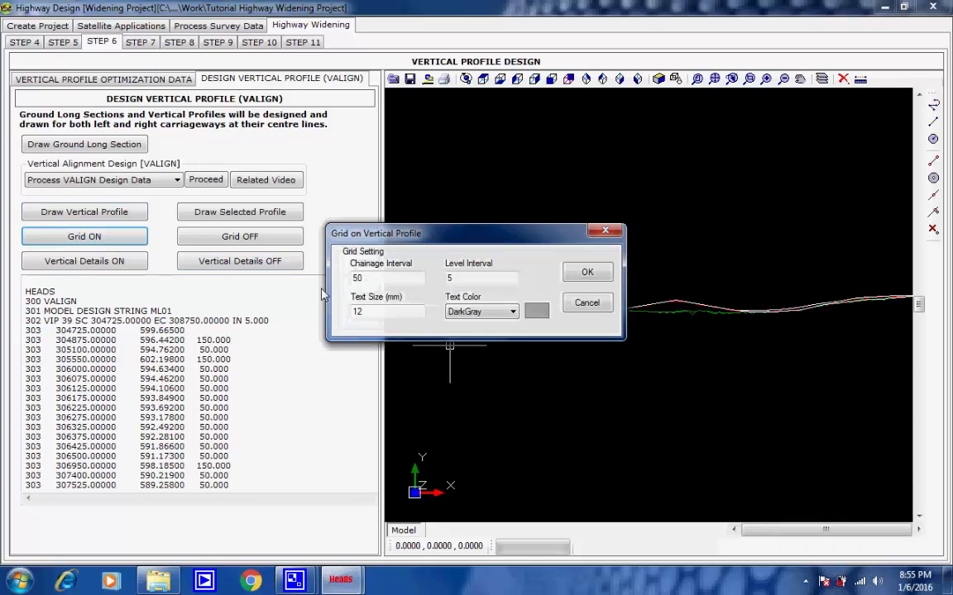
left_click(586, 273)
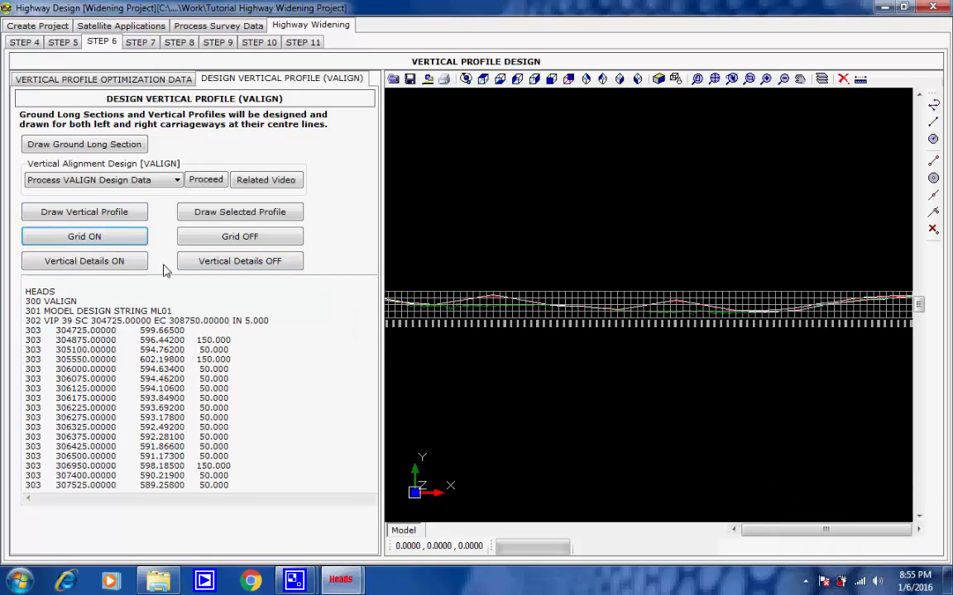
Step: Turn on the vertical details for string ML01 of the DESIGN model with a text size of 5 mm
left_click(129, 263)
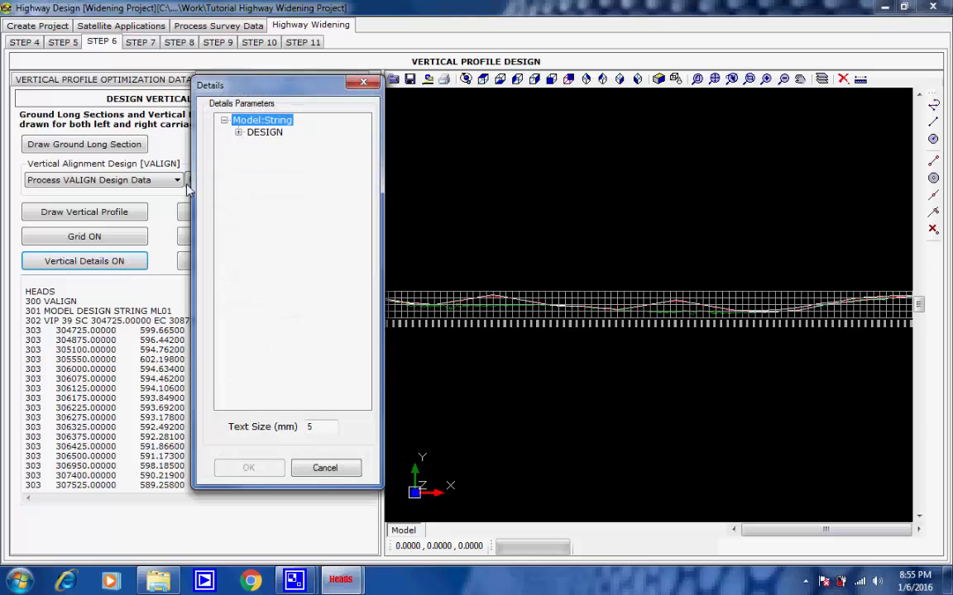
left_click(239, 133)
left_click(274, 145)
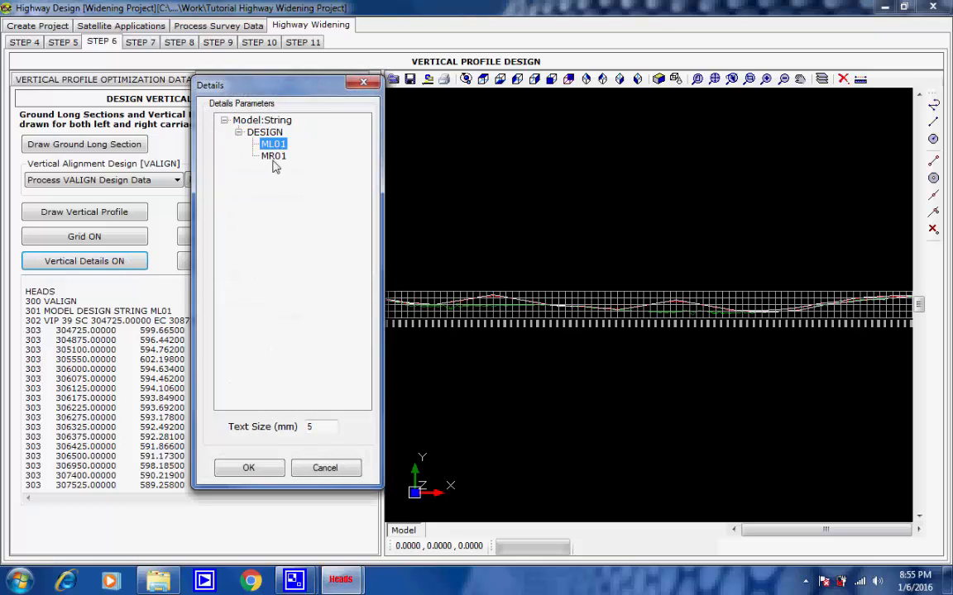
left_click_drag(317, 432, 300, 430)
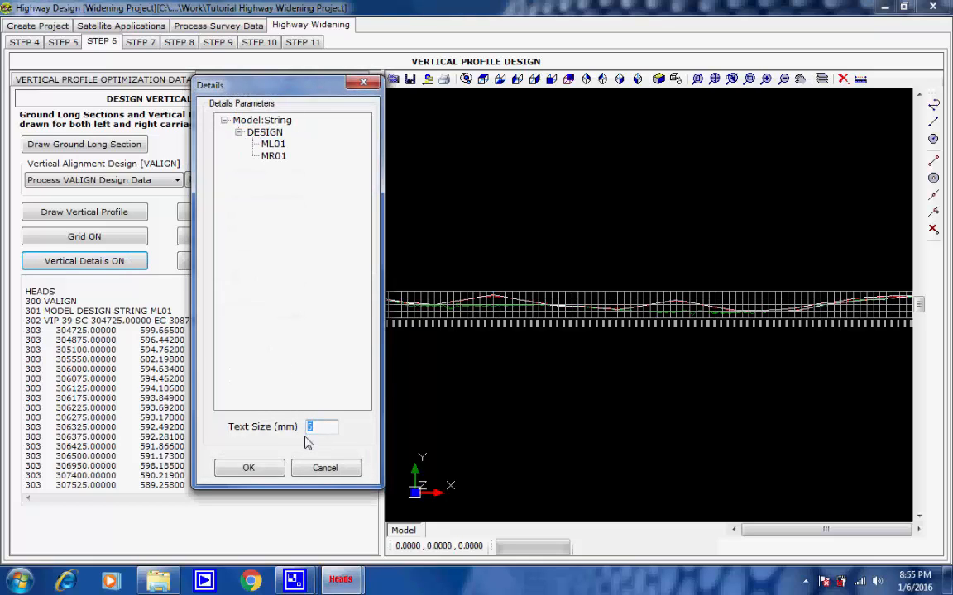
left_click(249, 468)
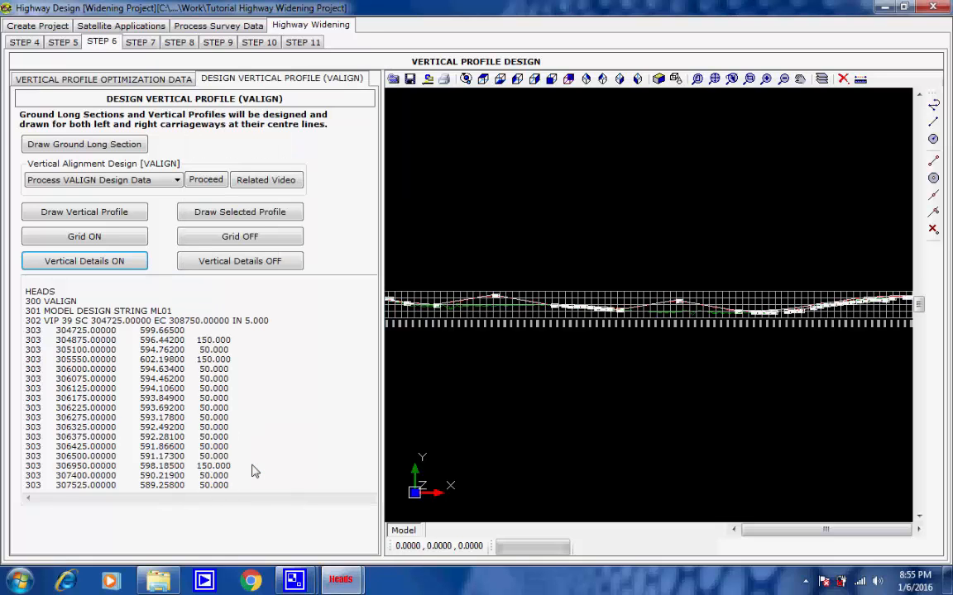
Step: Examine the VIP details on the vertical profile near chainages 305100 and 305550
scroll(431, 302, "up", 3)
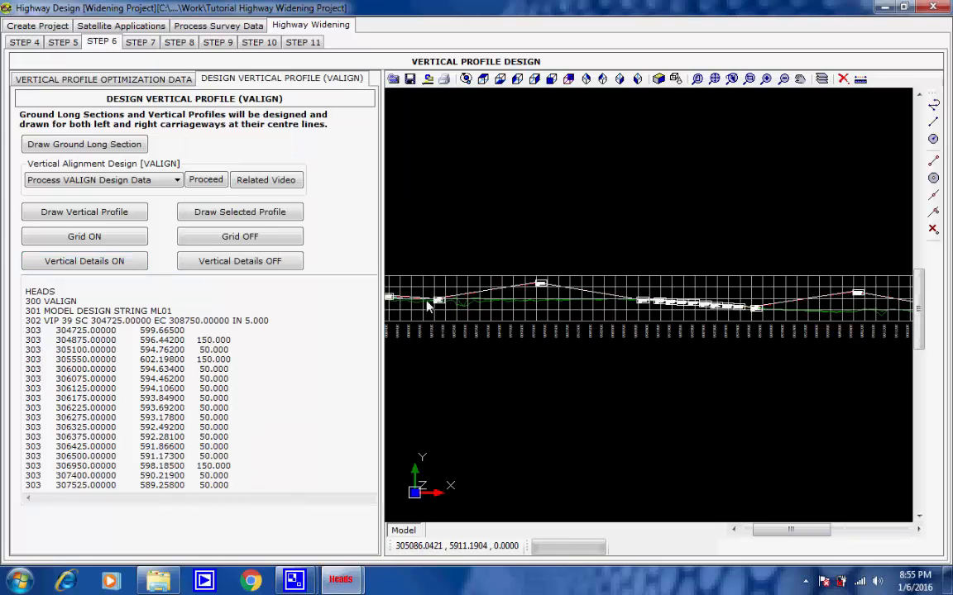
scroll(454, 303, "up", 4)
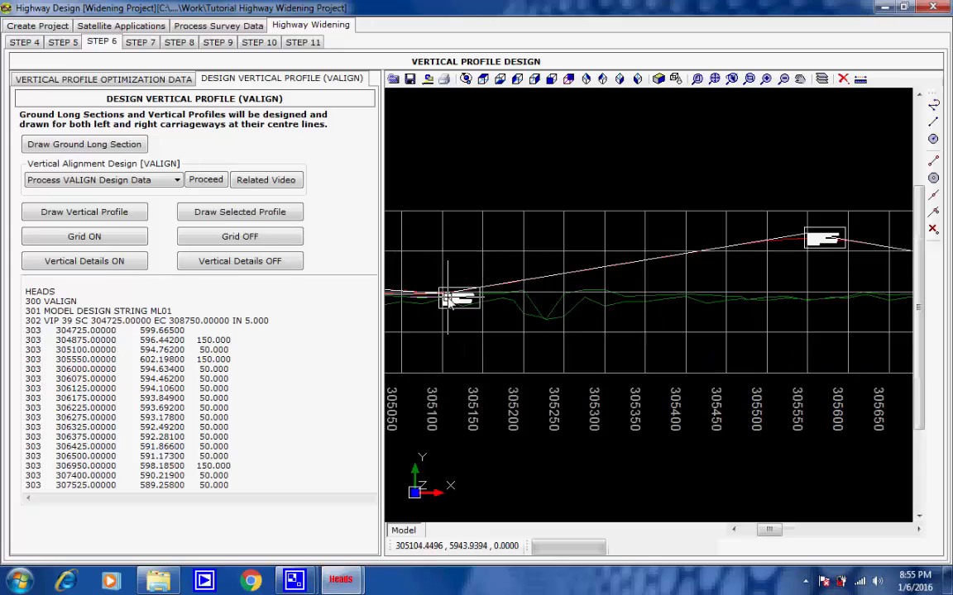
scroll(459, 308, "up", 2)
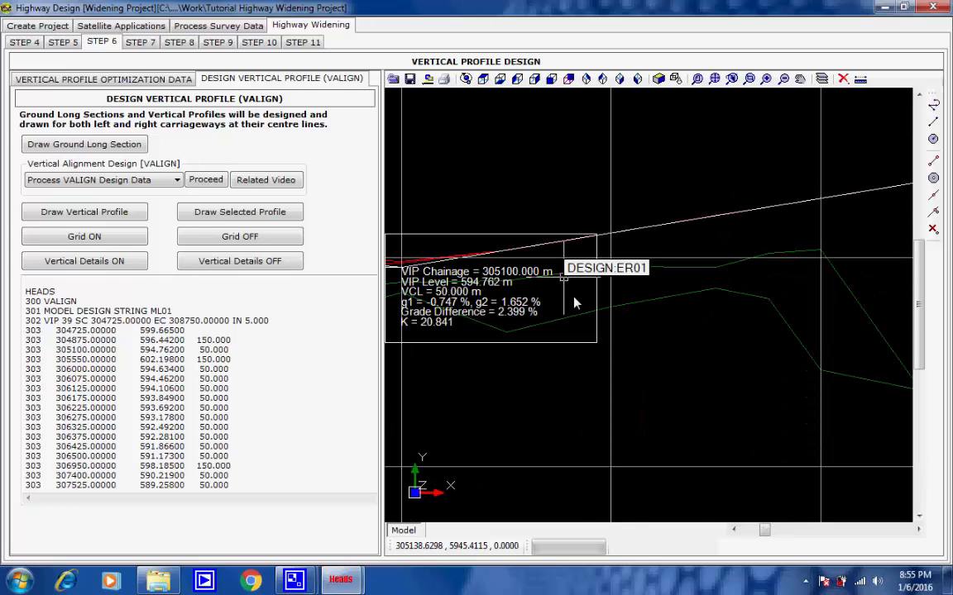
scroll(590, 306, "down", 1)
scroll(590, 306, "down", 5)
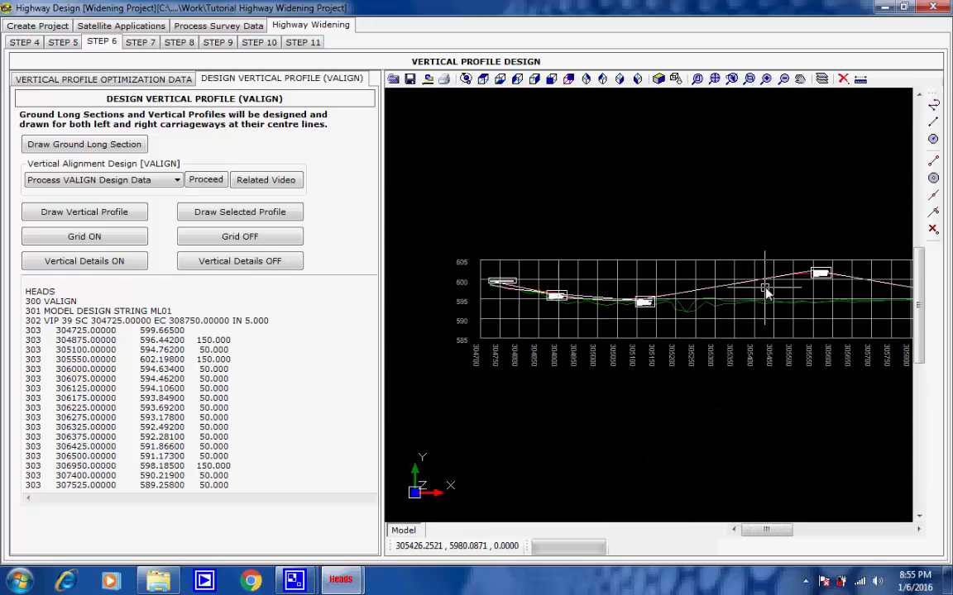
scroll(636, 288, "up", 4)
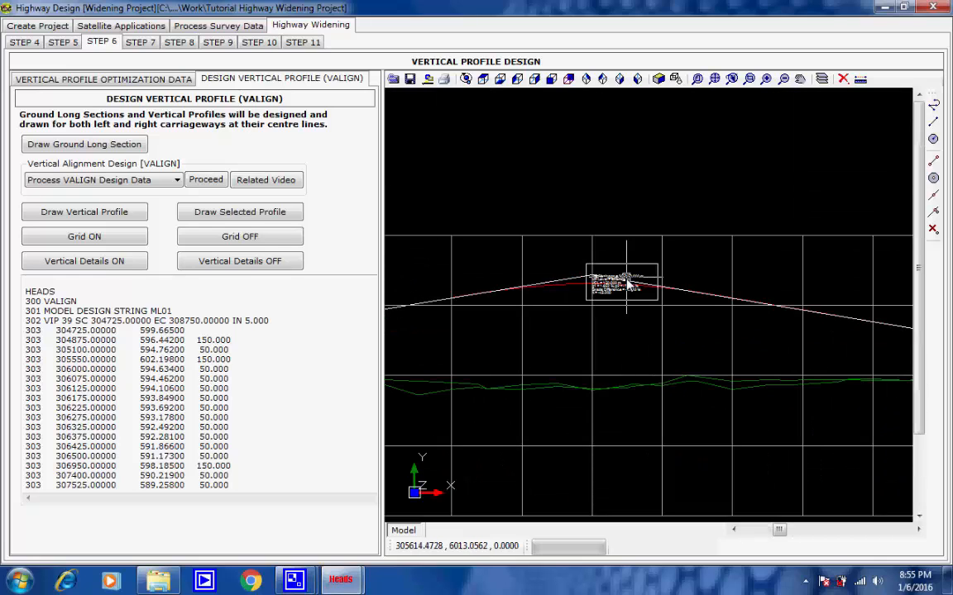
scroll(618, 285, "up", 3)
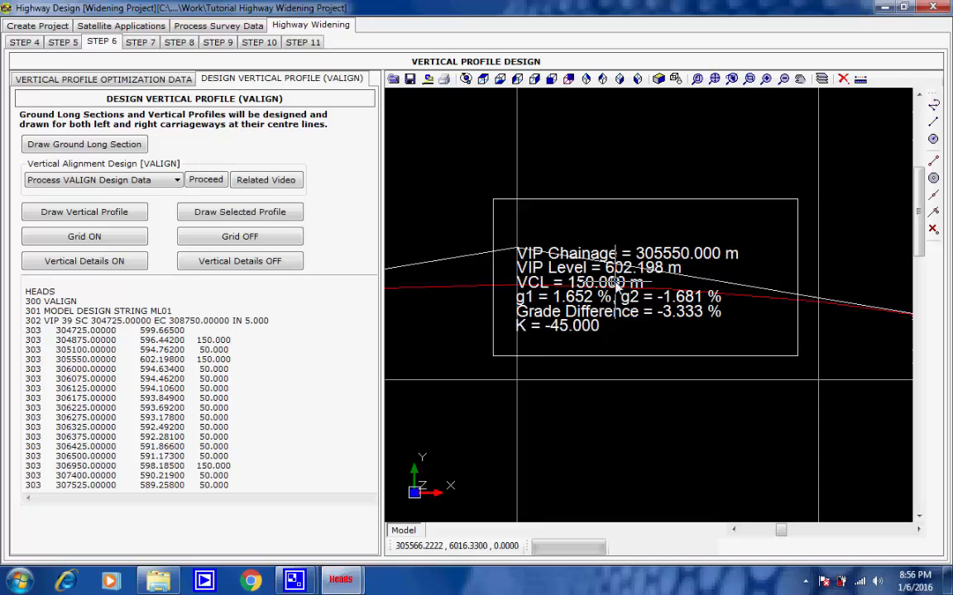
scroll(616, 284, "up", 1)
scroll(617, 284, "down", 4)
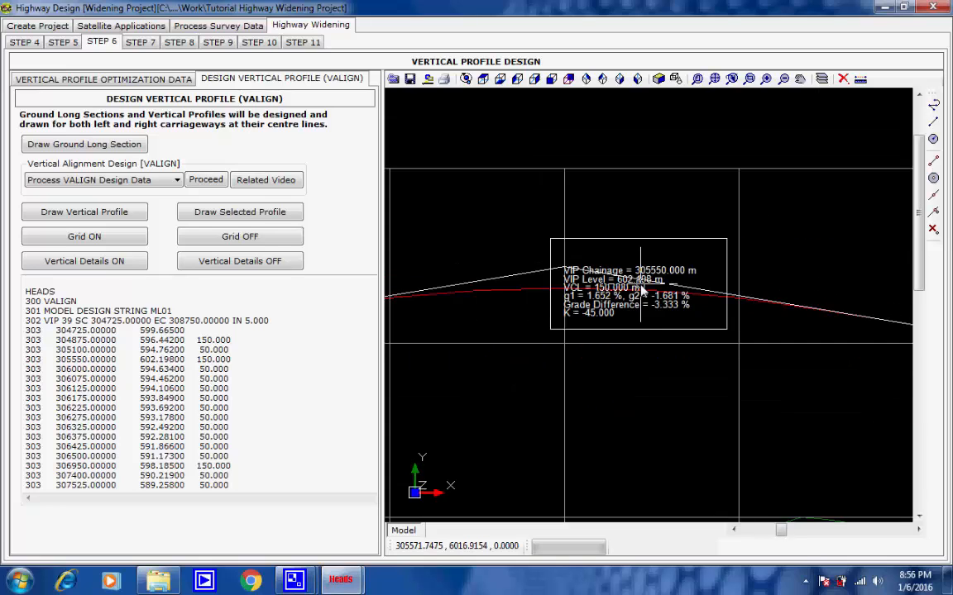
scroll(639, 298, "down", 8)
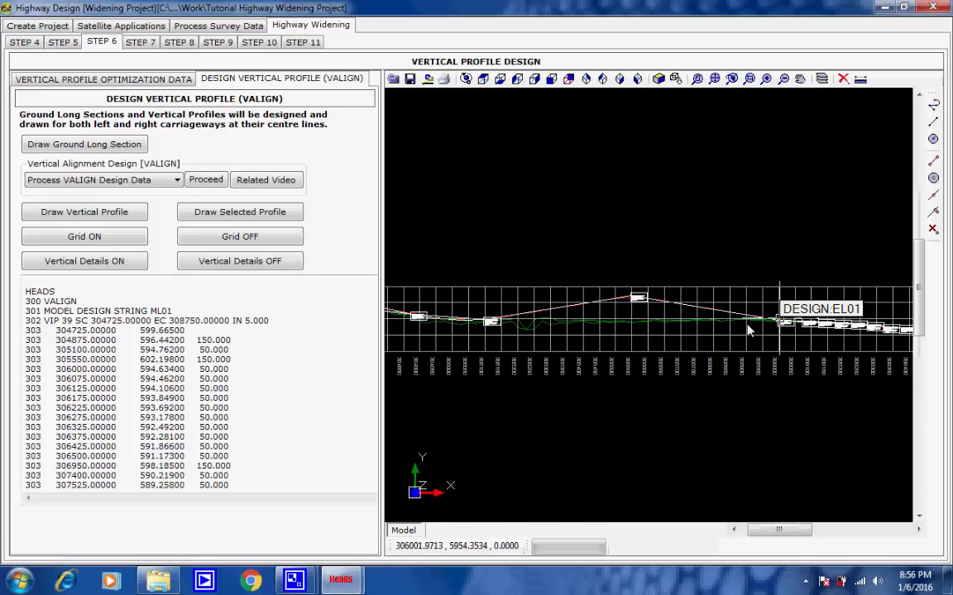
Step: Examine the VIP details near chainage 306950 and the end chainage label, then show the full profile
middle_click_drag(746, 329, 531, 346)
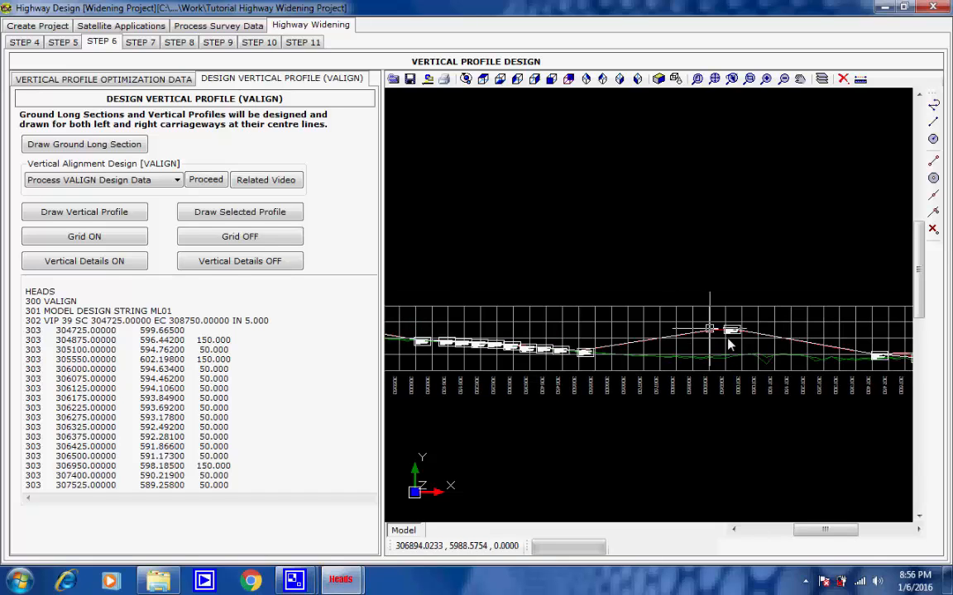
scroll(725, 336, "up", 5)
scroll(773, 333, "up", 8)
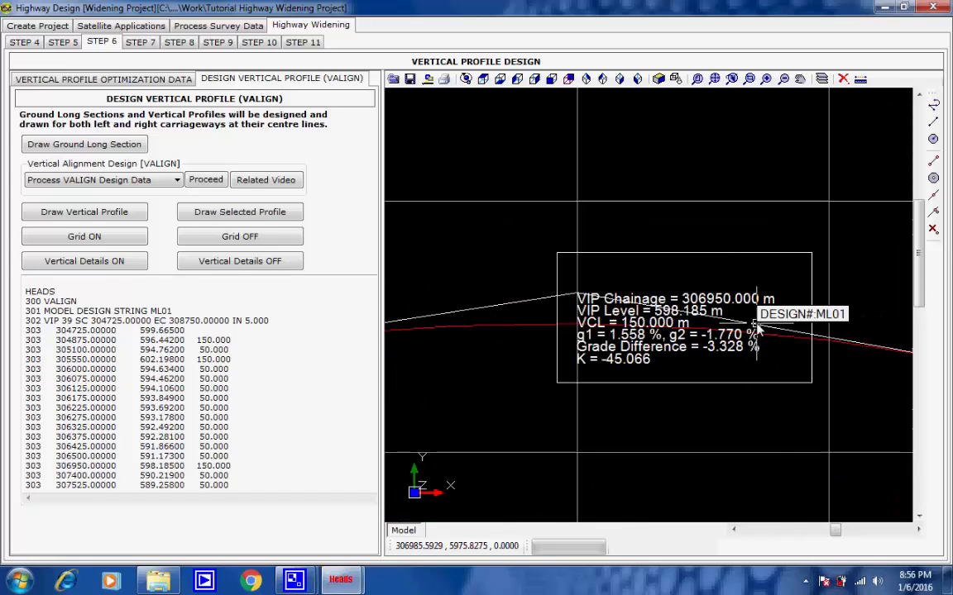
scroll(755, 323, "down", 3)
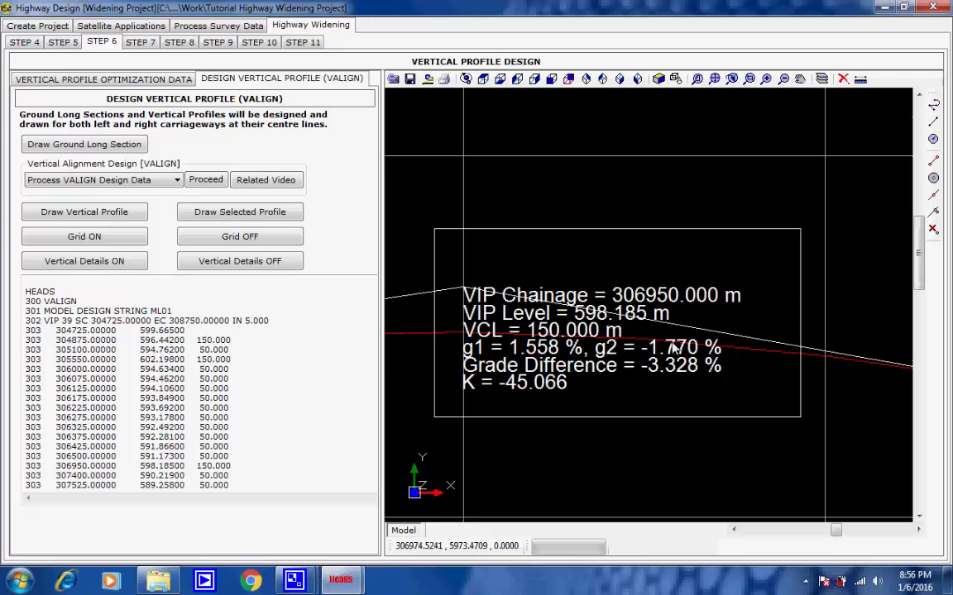
scroll(674, 351, "down", 6)
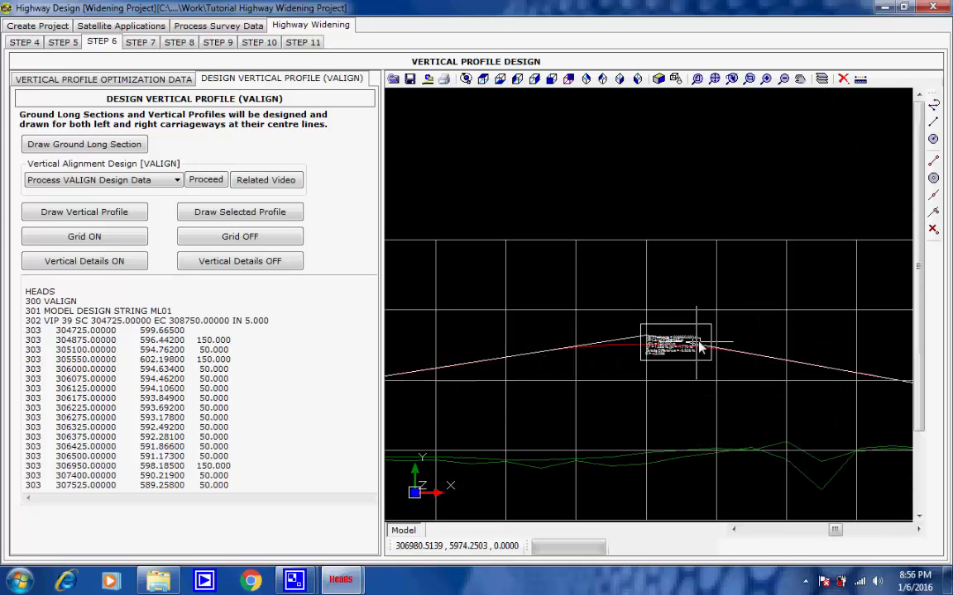
scroll(703, 351, "down", 2)
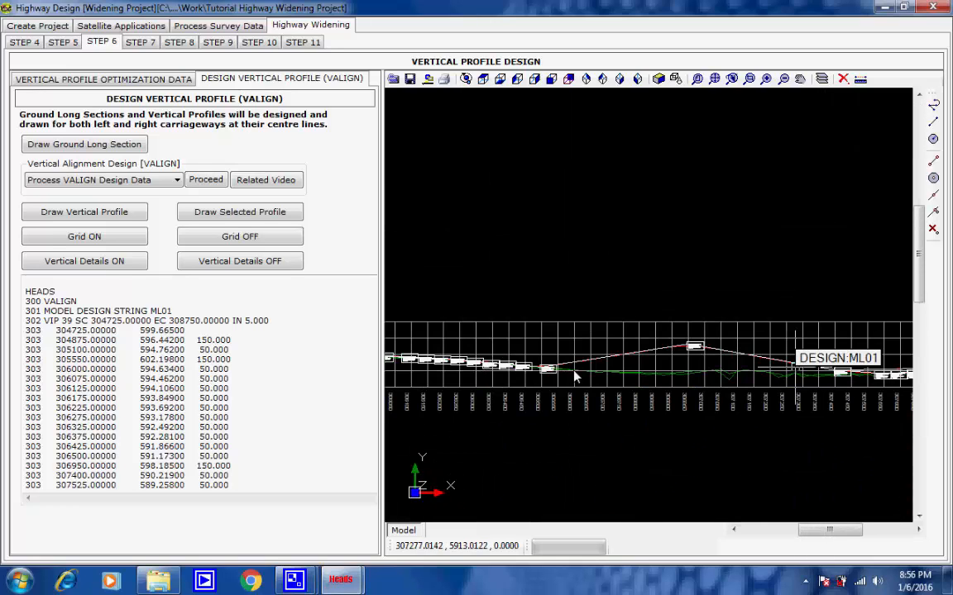
middle_click_drag(729, 359, 579, 359)
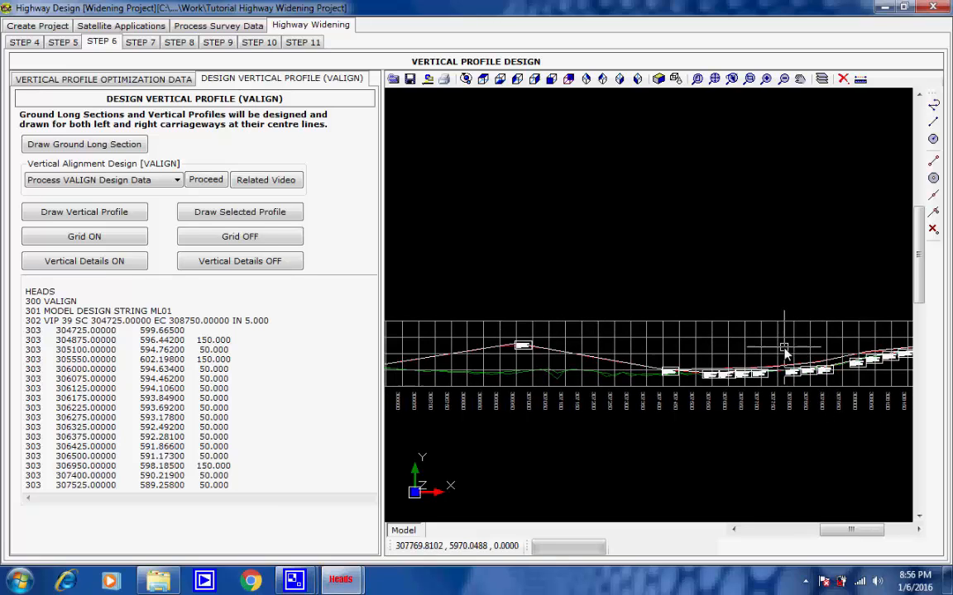
middle_click_drag(783, 347, 502, 358)
scroll(848, 319, "up", 5)
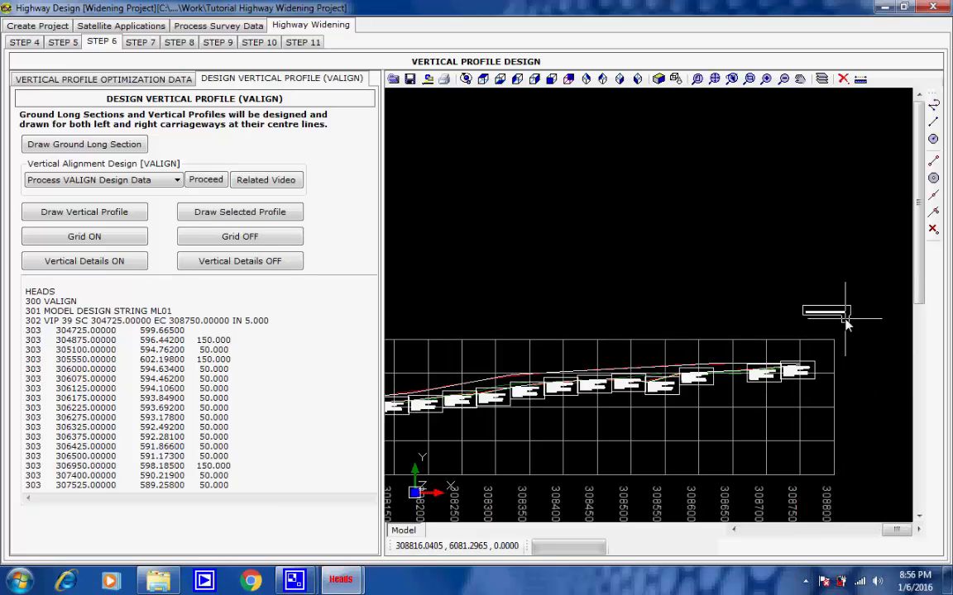
scroll(855, 313, "up", 3)
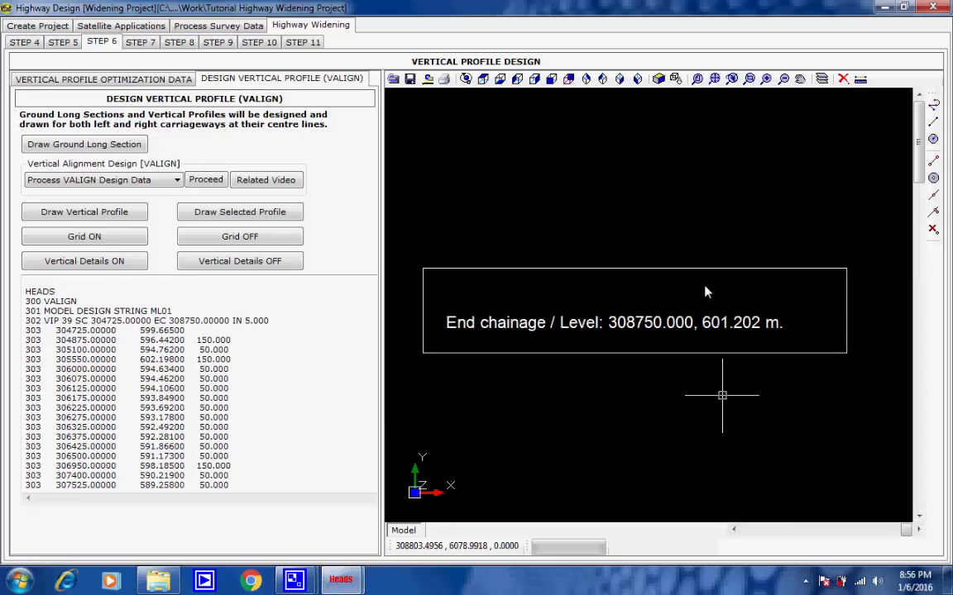
left_click(715, 79)
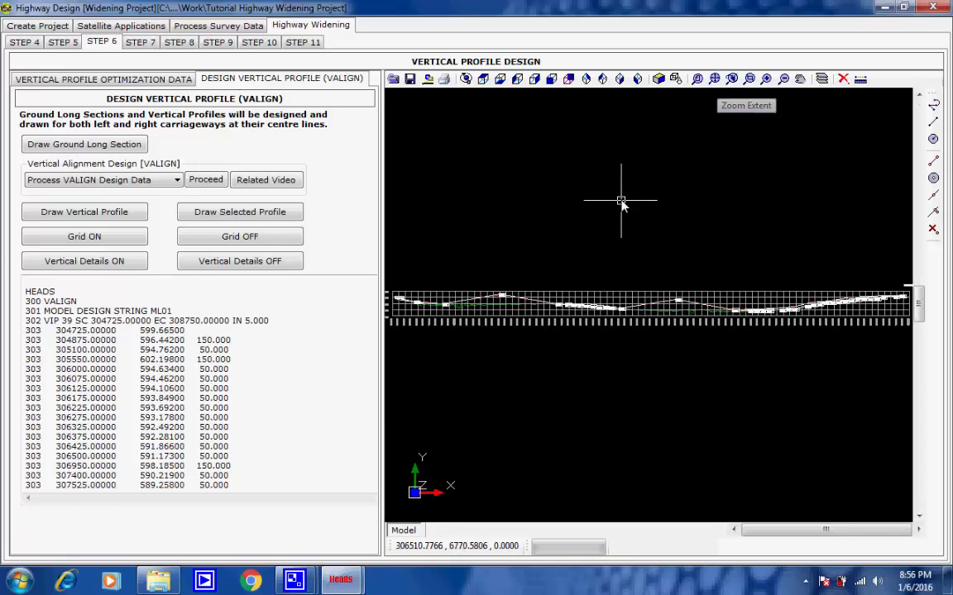
Step: Open the STEP 7 cross section design and review the start and end chainages of schedule 1's median
left_click(145, 43)
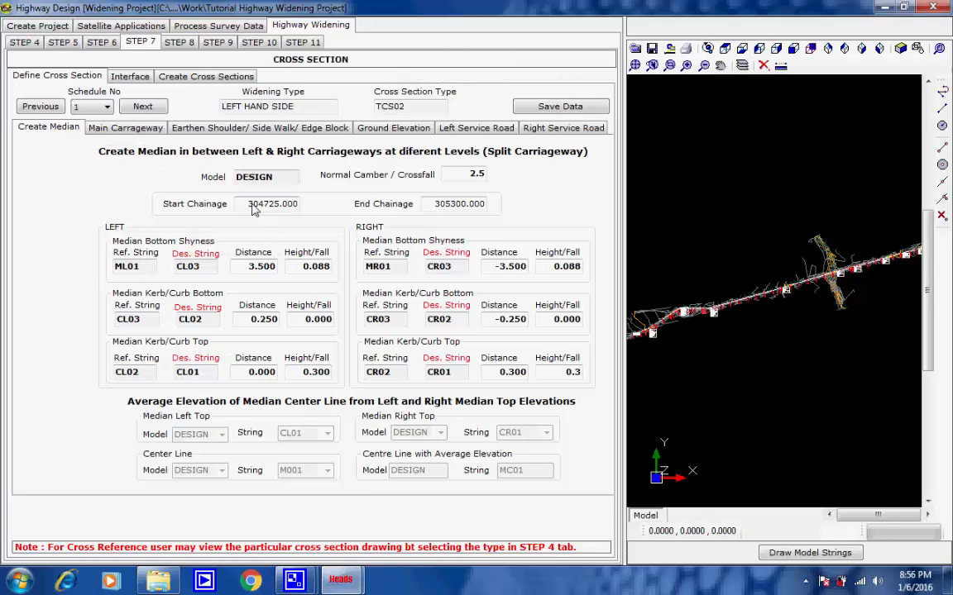
left_click_drag(246, 203, 300, 209)
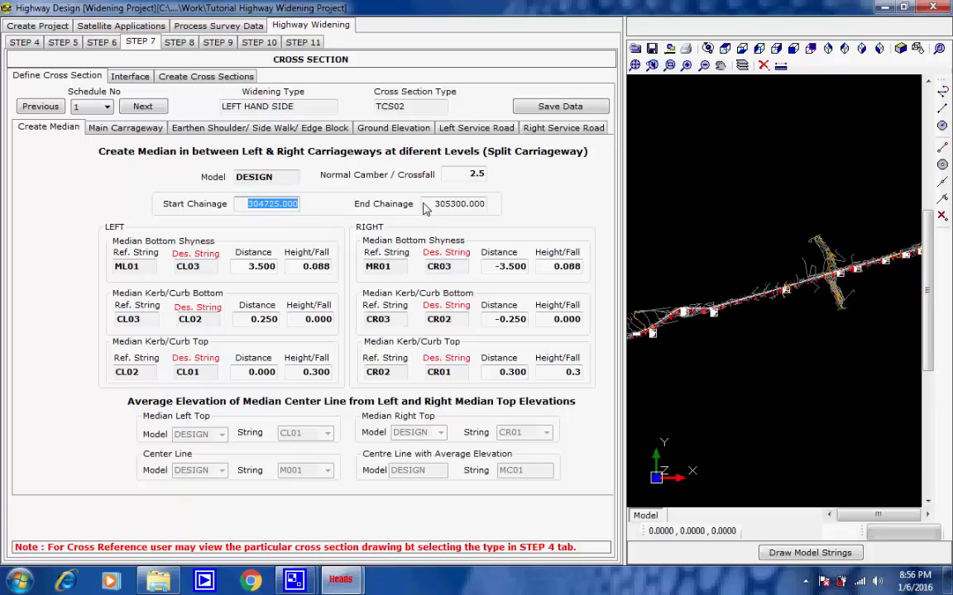
left_click_drag(423, 205, 492, 206)
left_click(485, 205)
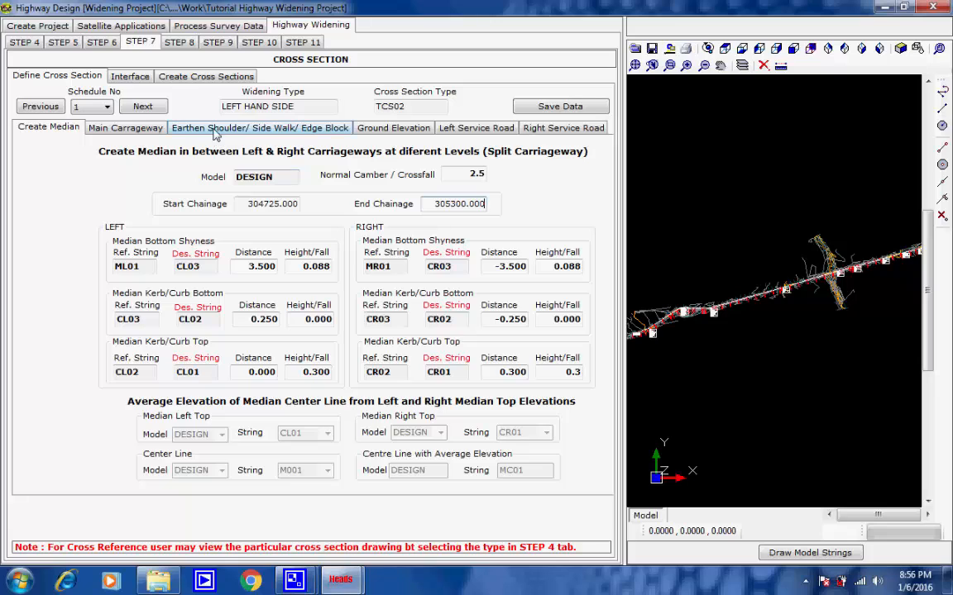
Step: Review the main carriageway data of schedule 1, checking the left and right carriageway and paved shoulder distances
left_click(128, 129)
left_click(483, 358)
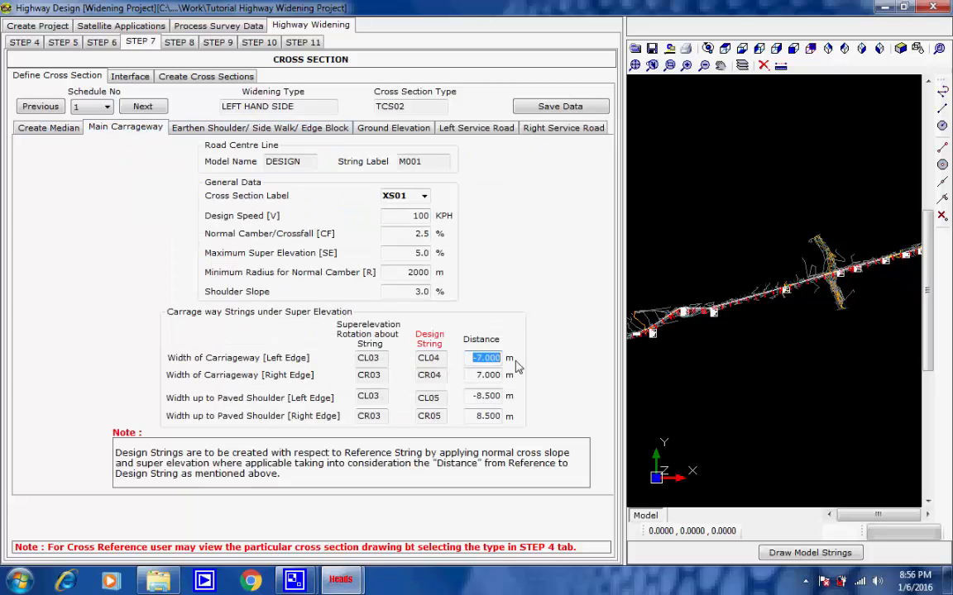
left_click(488, 376)
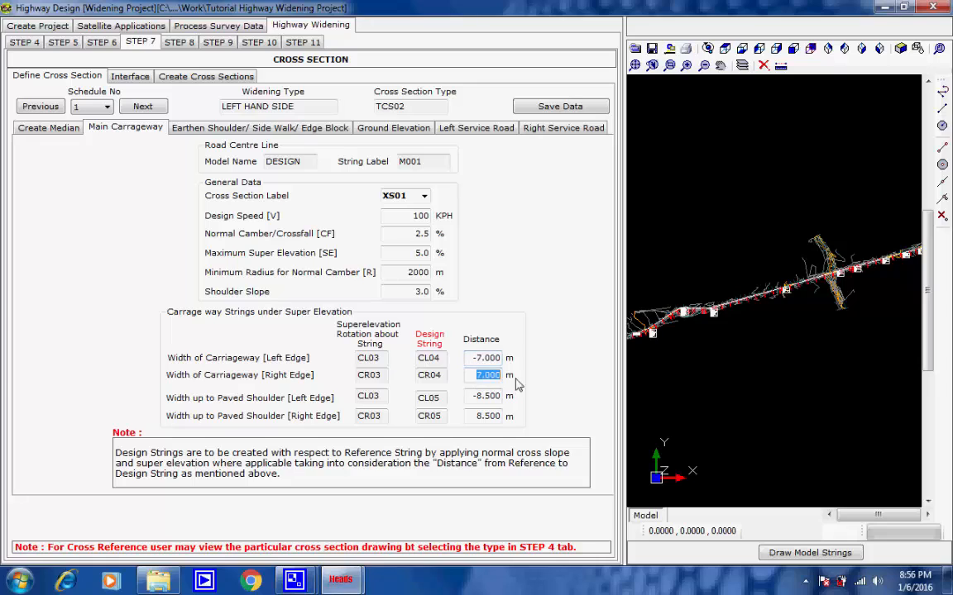
left_click(476, 398)
left_click(488, 417)
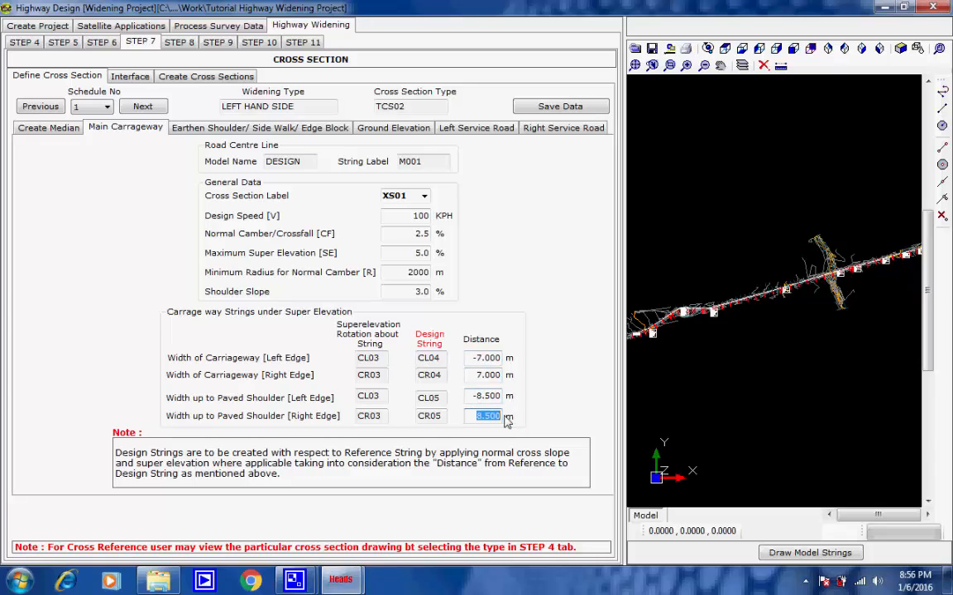
Step: Review schedule 1's earthen shoulder, ground elevation, left service road and right service road data
left_click(498, 417)
left_click(238, 129)
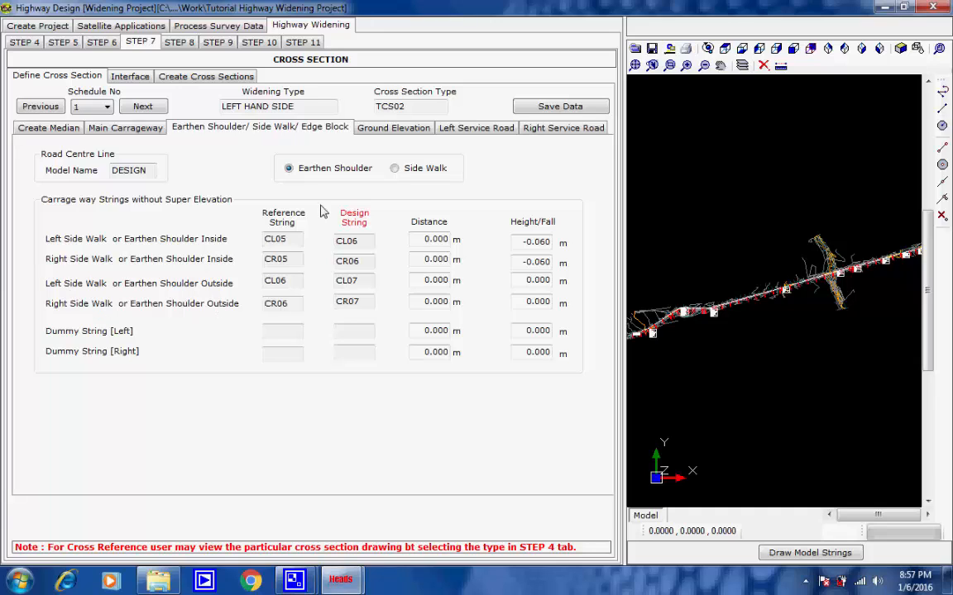
left_click(369, 130)
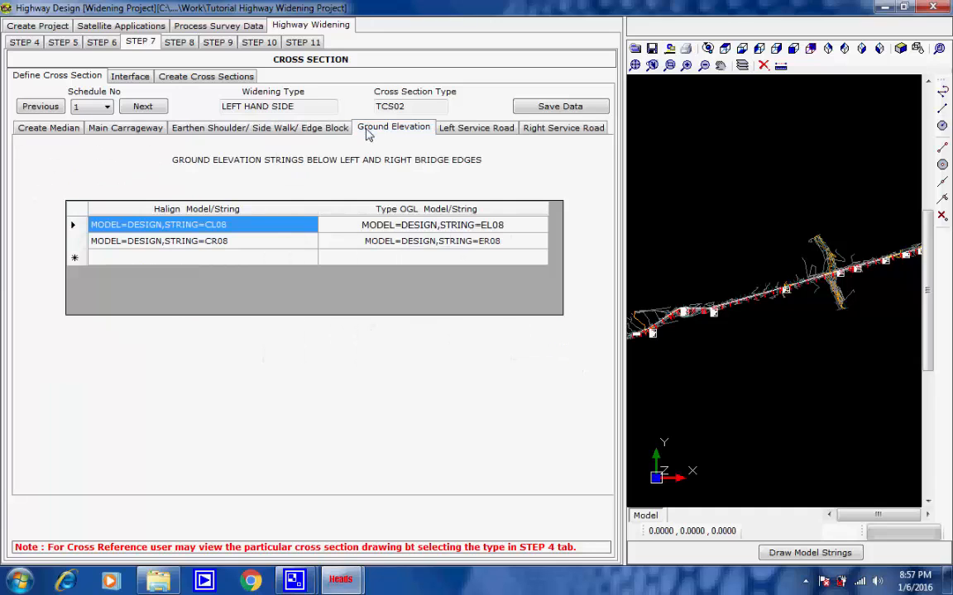
left_click(454, 131)
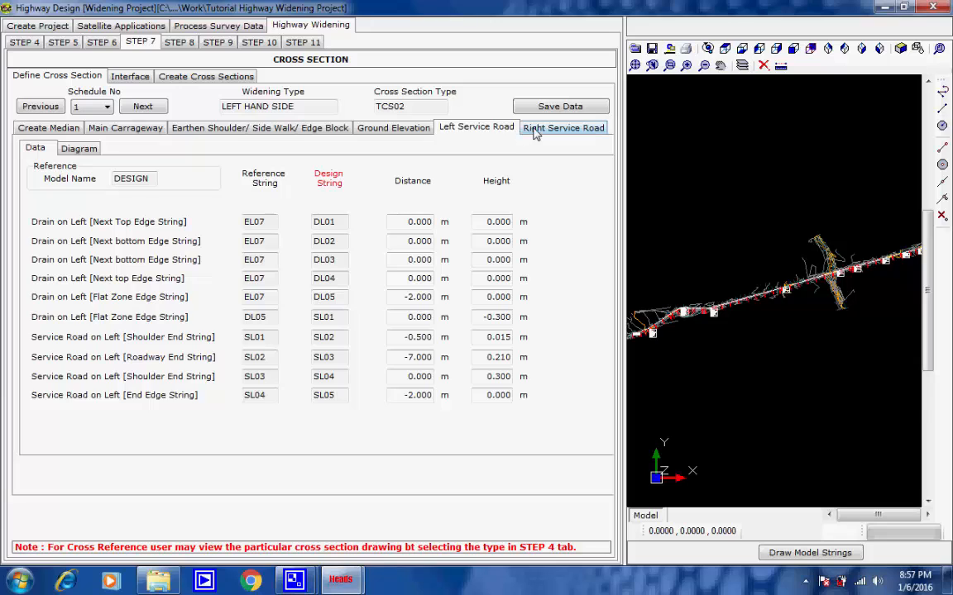
left_click(535, 130)
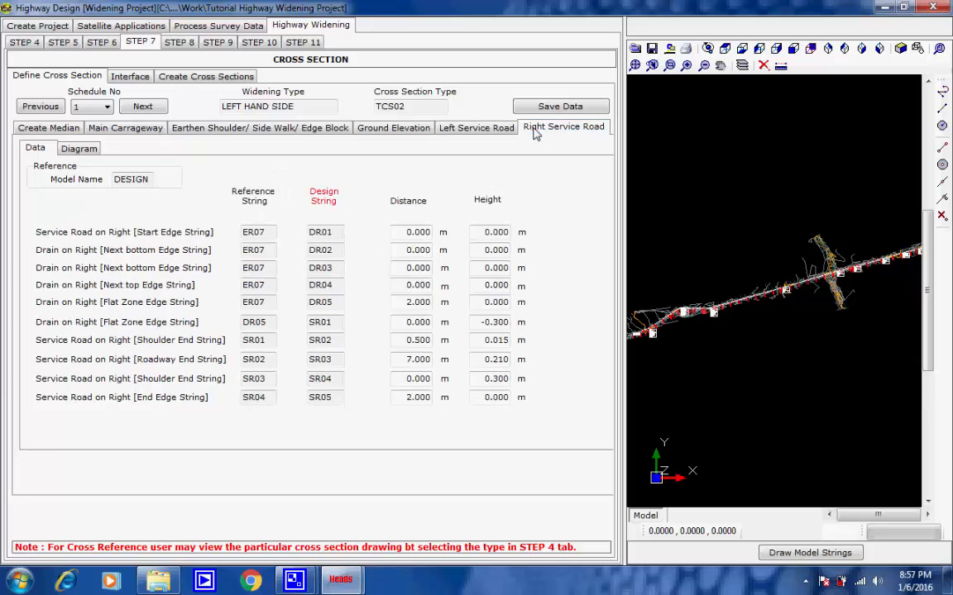
left_click(77, 150)
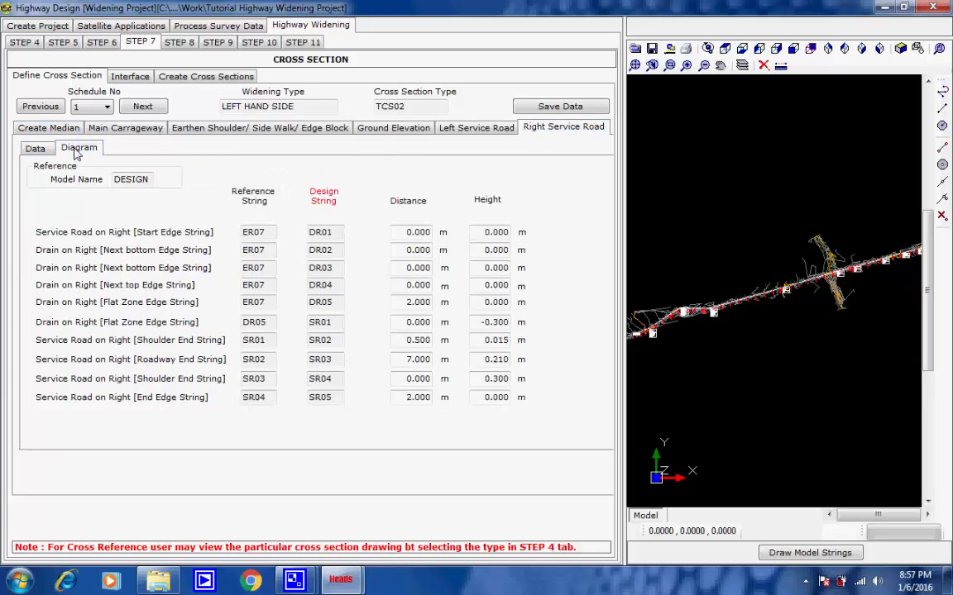
left_click(37, 150)
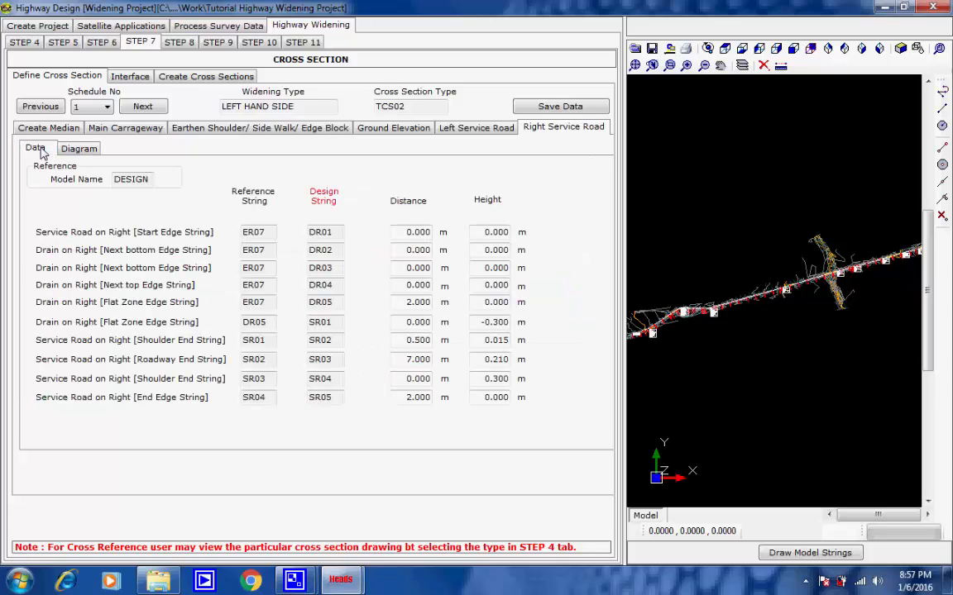
Step: Return to schedule 1's median data and save the cross section data
left_click(52, 128)
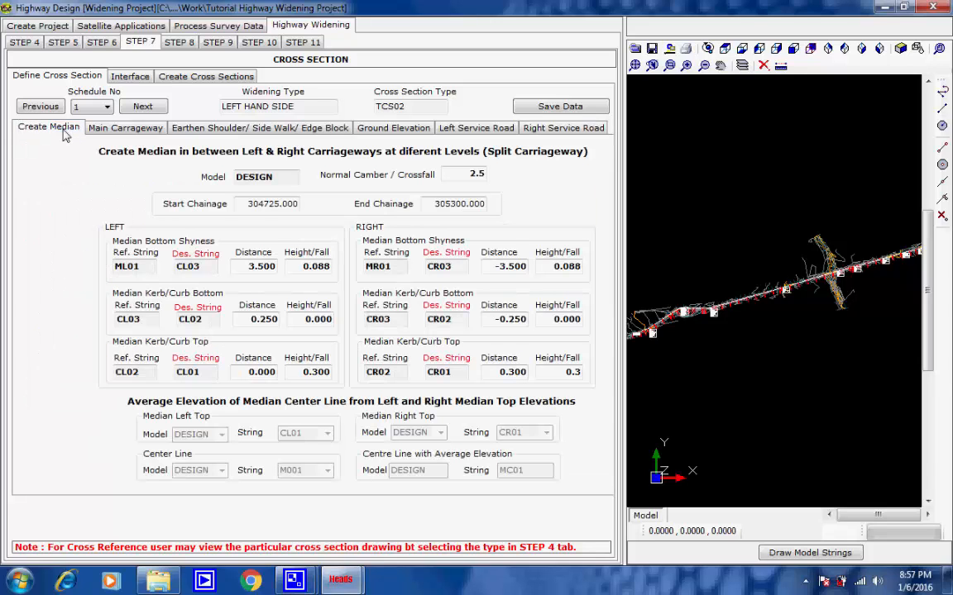
left_click(548, 108)
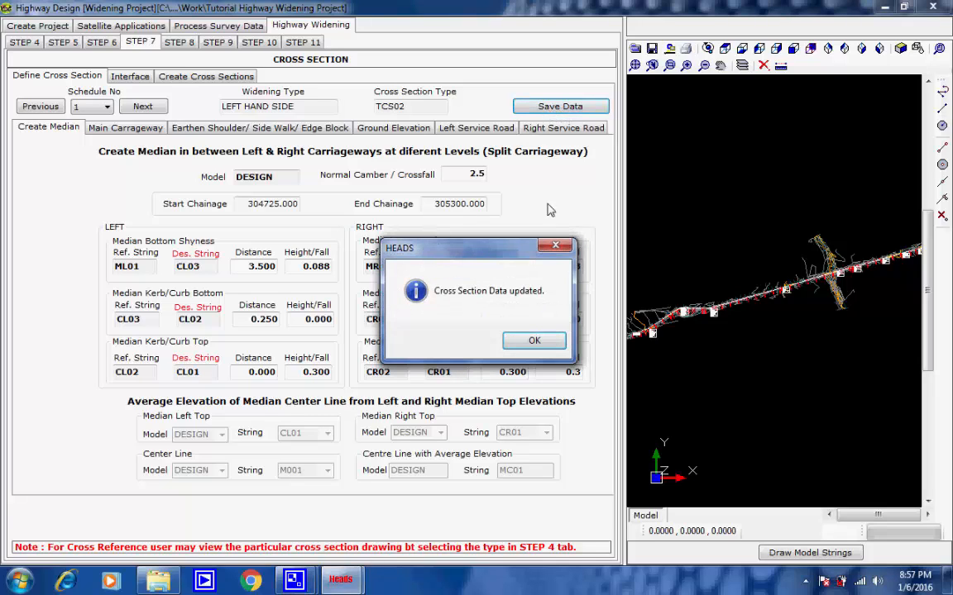
left_click(534, 342)
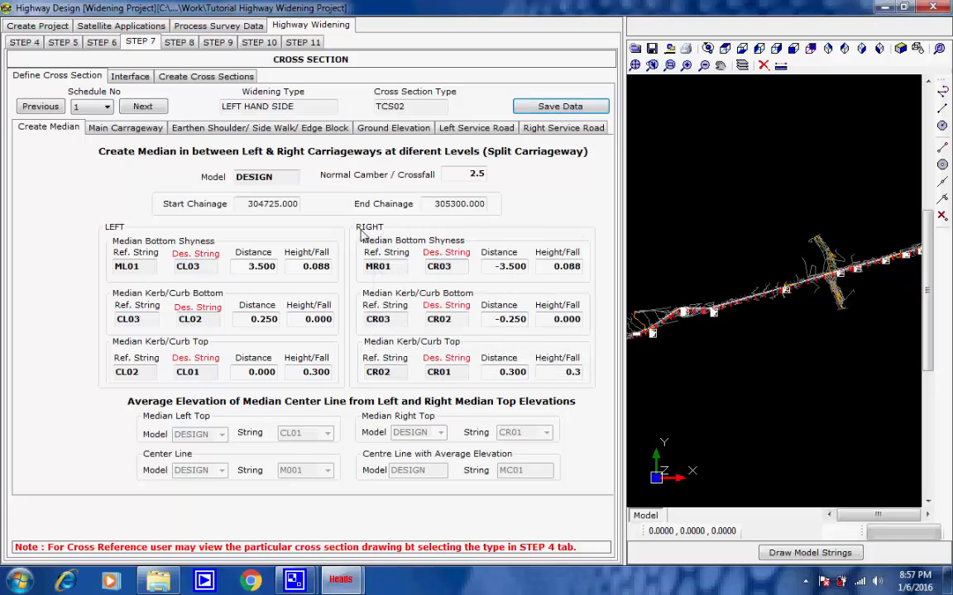
Step: Review the inside interface data before the service road, checking string I001 and the LHS and RHS cut and fill sections
left_click(128, 78)
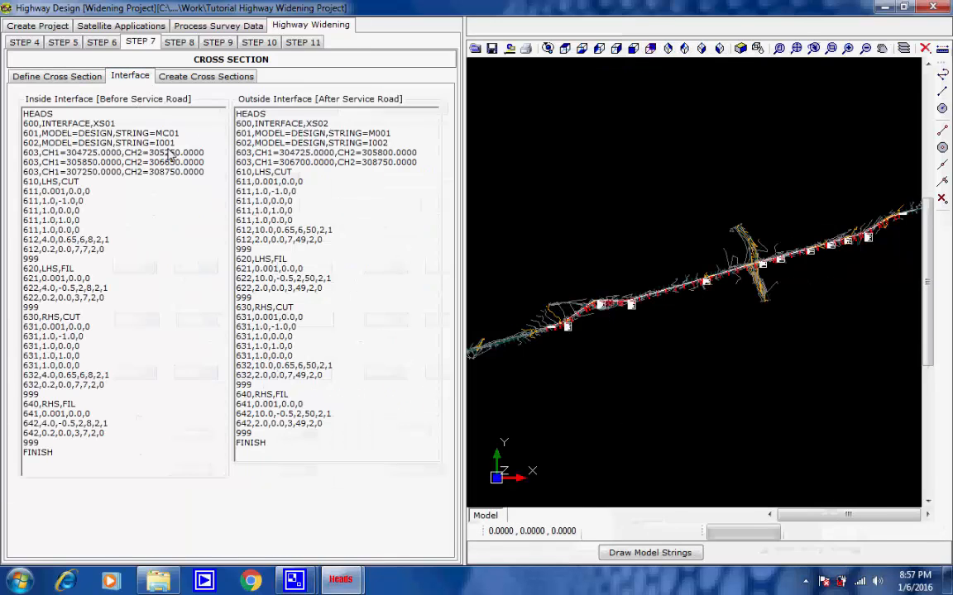
left_click_drag(185, 144, 23, 143)
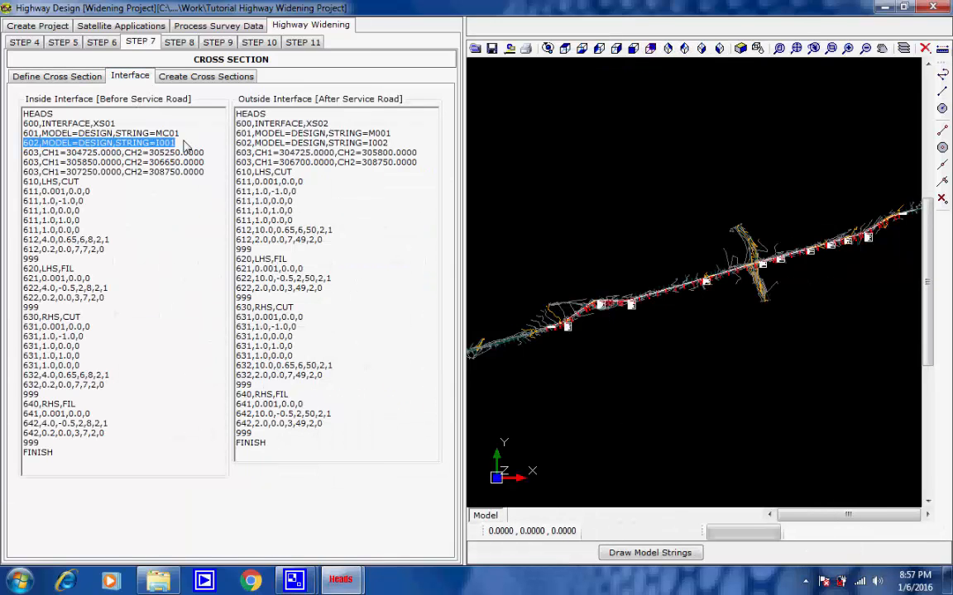
left_click(177, 145)
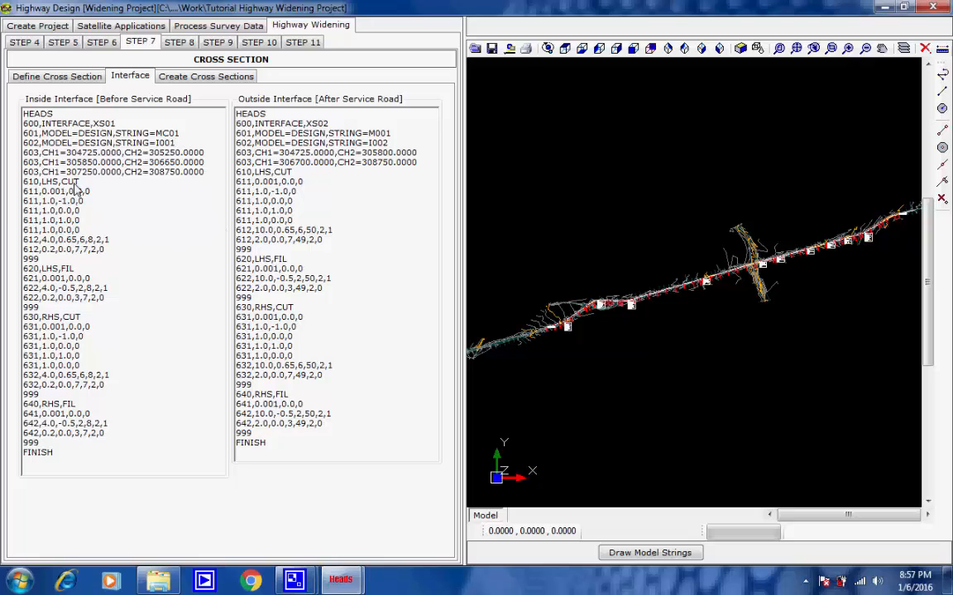
left_click_drag(78, 182, 23, 182)
left_click_drag(75, 269, 25, 270)
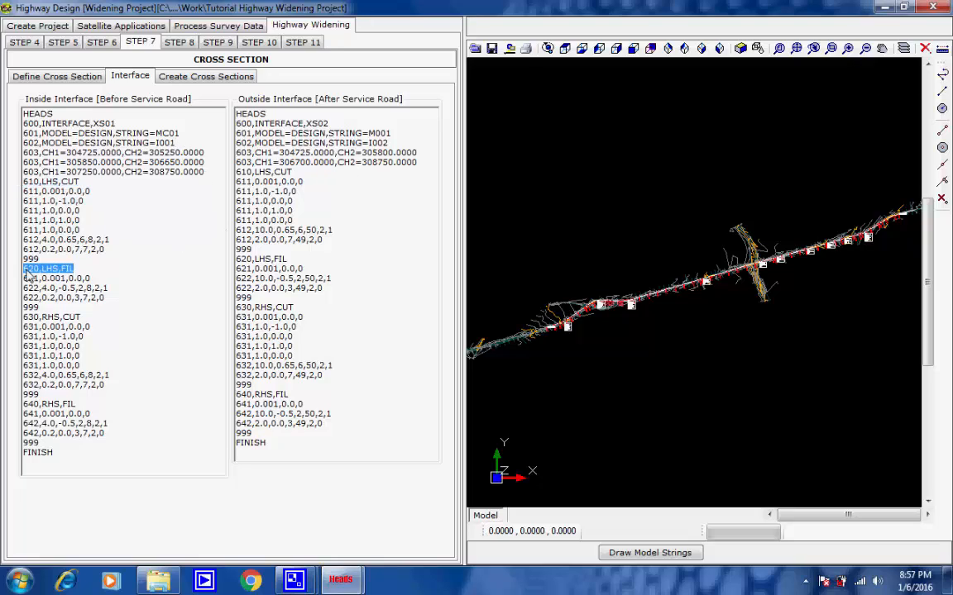
left_click(97, 267)
left_click_drag(81, 317, 23, 317)
left_click(88, 317)
left_click_drag(91, 405, 25, 405)
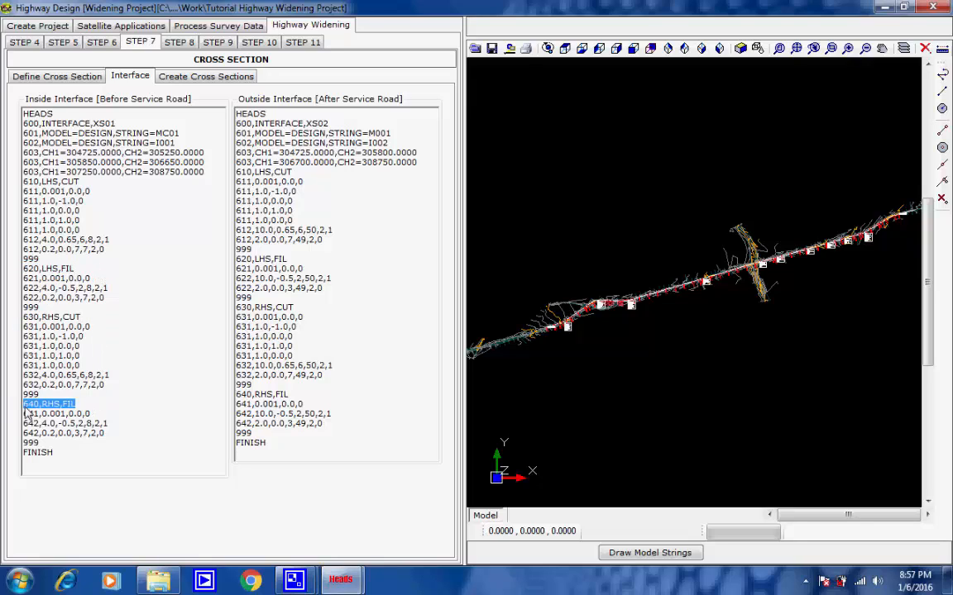
left_click(92, 404)
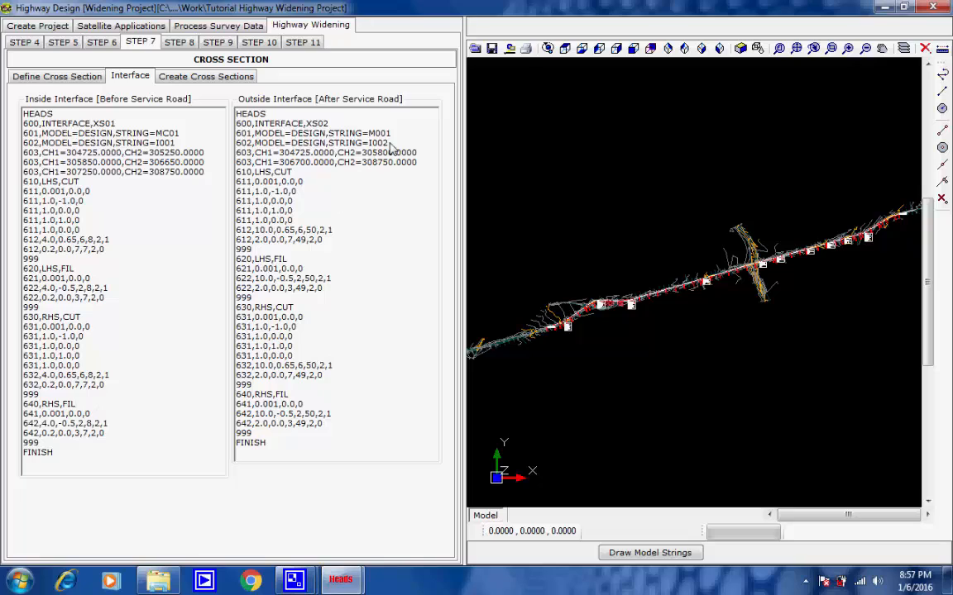
Step: Review the outside interface data after the service road, checking string I002 and the LHS and RHS cut and fill sections
left_click_drag(391, 144, 237, 147)
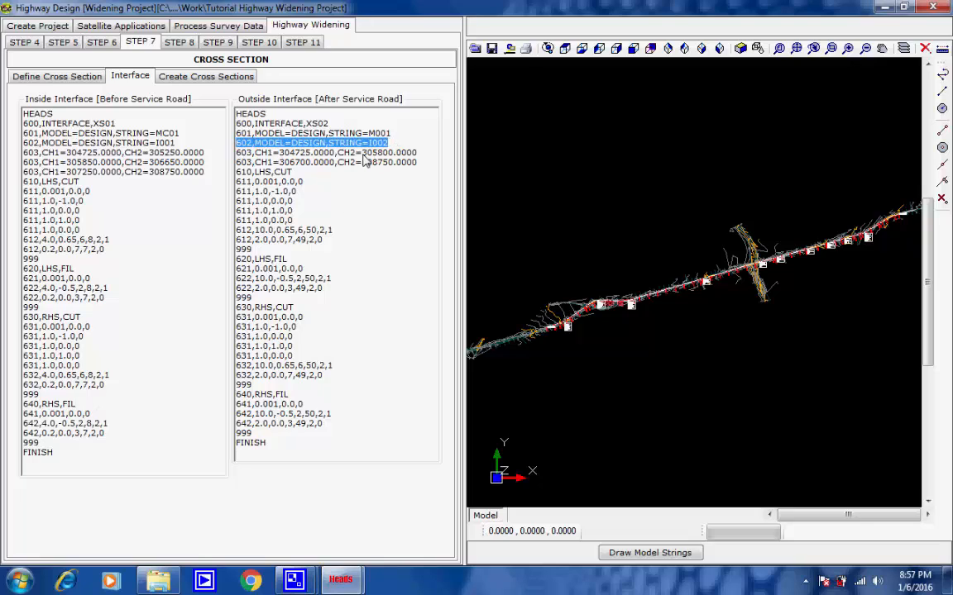
left_click(351, 144)
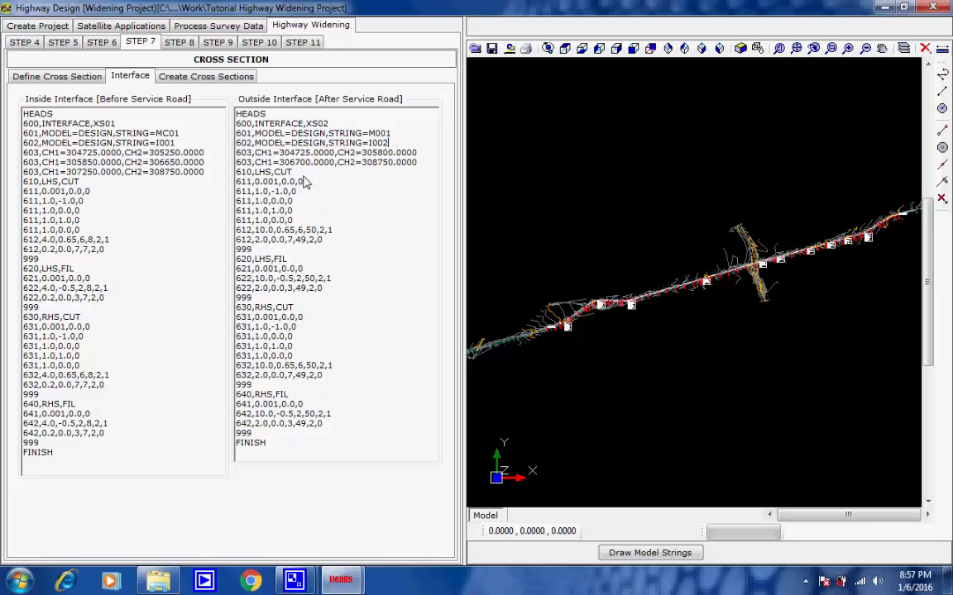
left_click_drag(293, 172, 247, 175)
left_click_drag(289, 259, 229, 267)
left_click_drag(299, 309, 234, 311)
left_click_drag(290, 395, 234, 399)
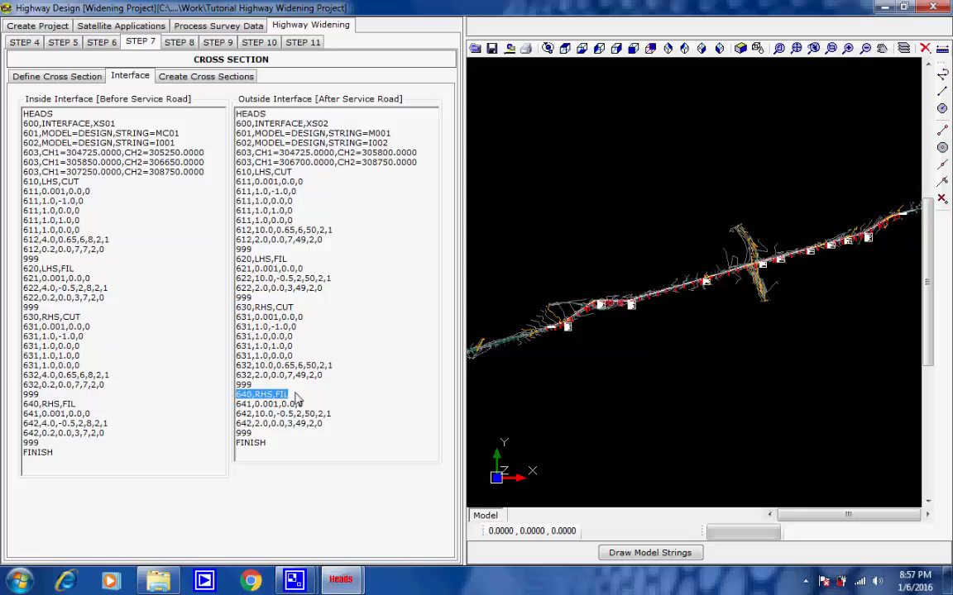
left_click(314, 396)
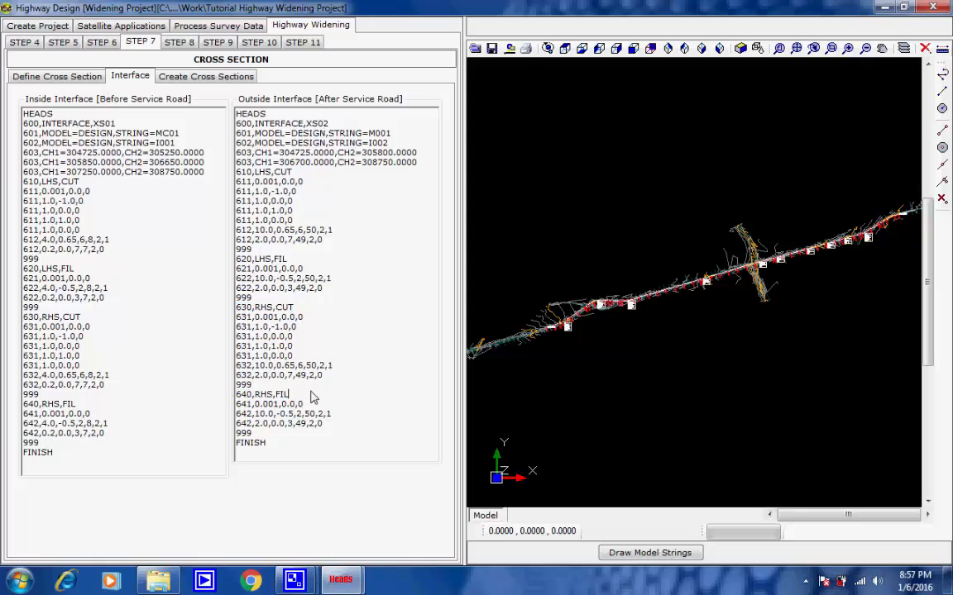
Step: Start processing the cross section data with all items included and run the first OFFSET process for the cross section strings
left_click(196, 78)
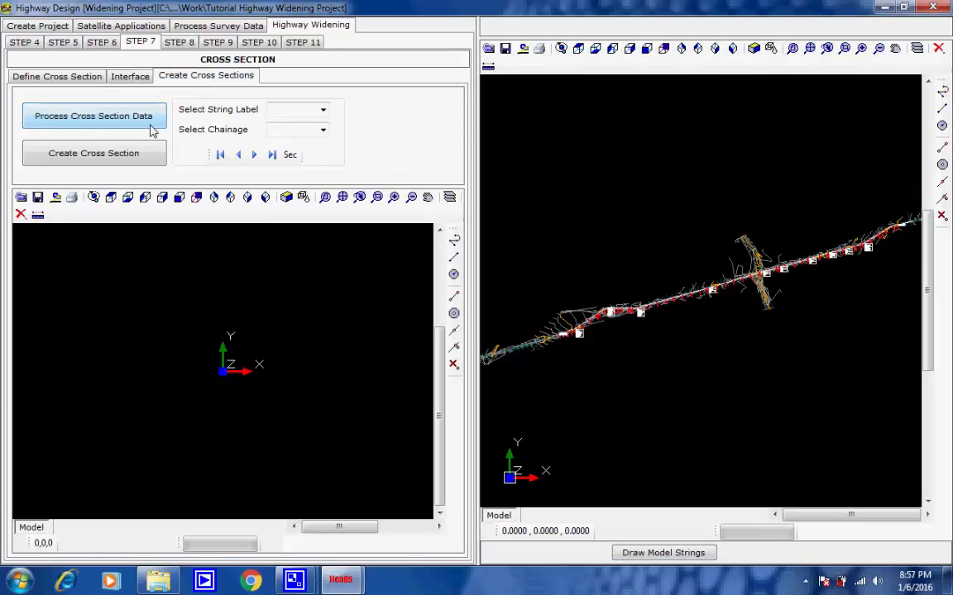
left_click(117, 121)
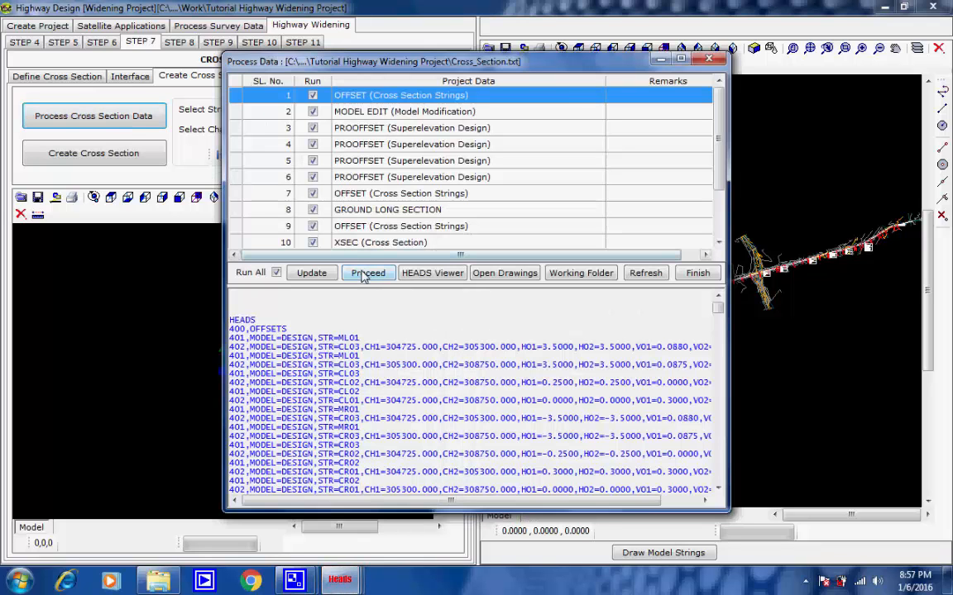
left_click(366, 274)
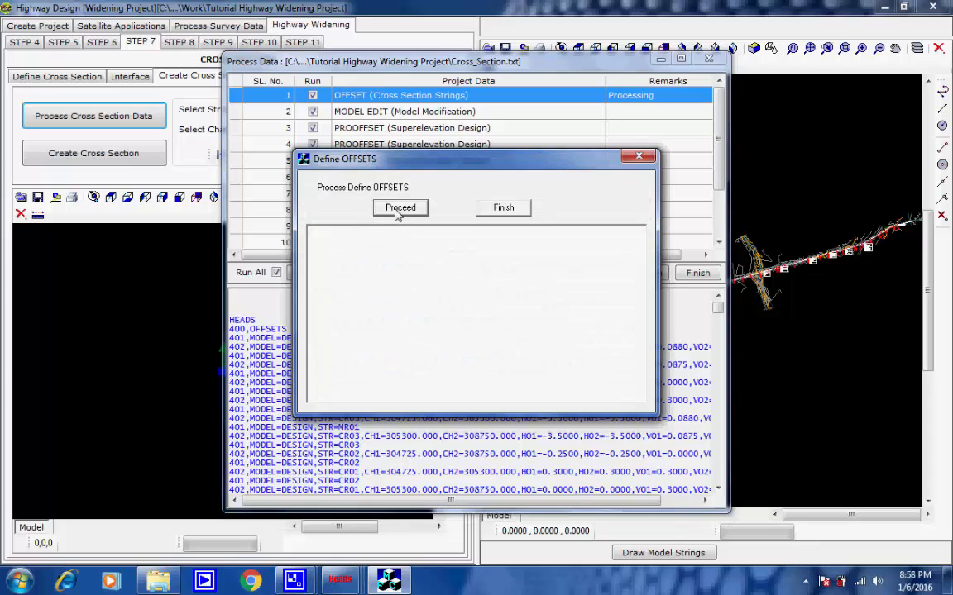
left_click(397, 210)
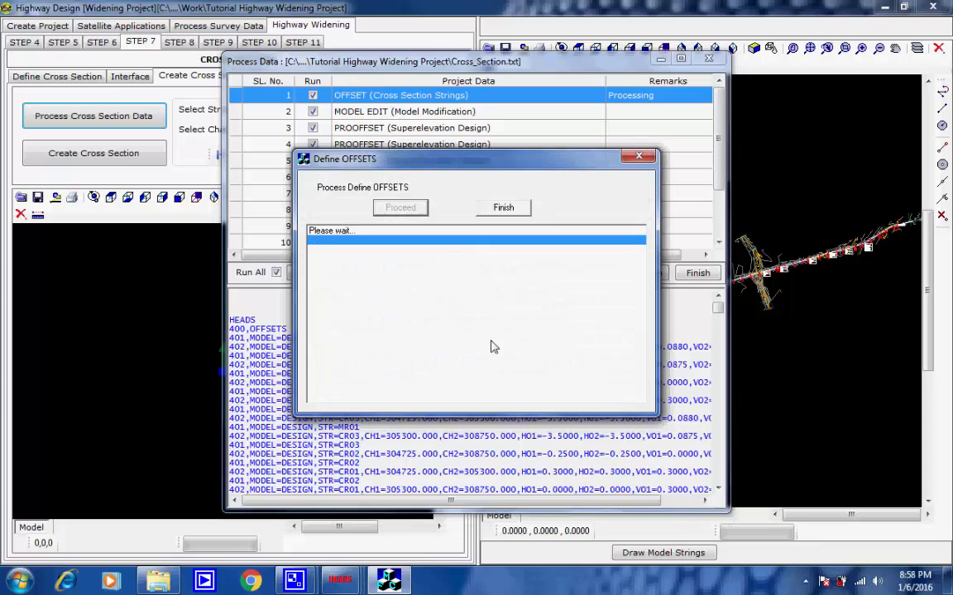
left_click(805, 583)
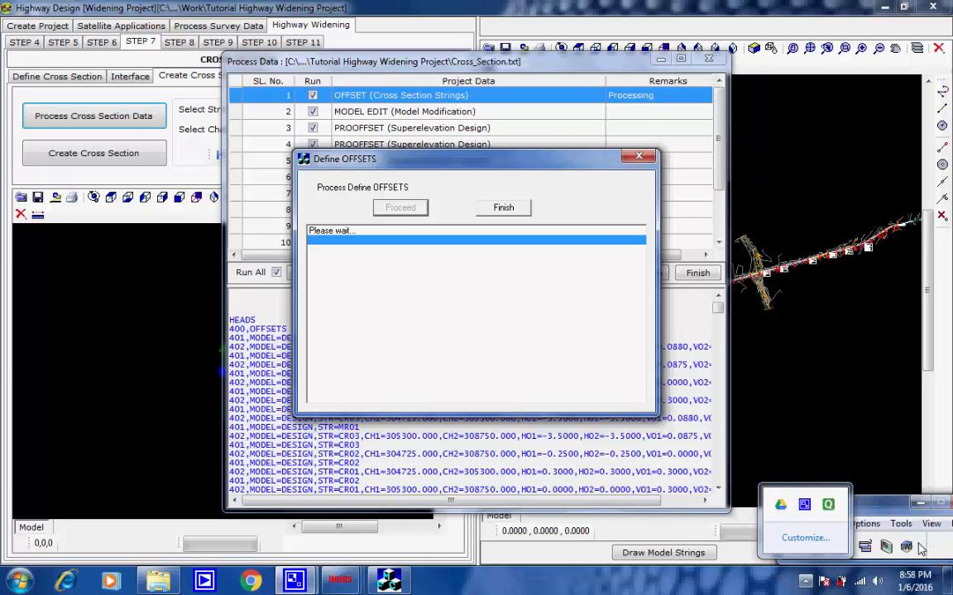
left_click(921, 550)
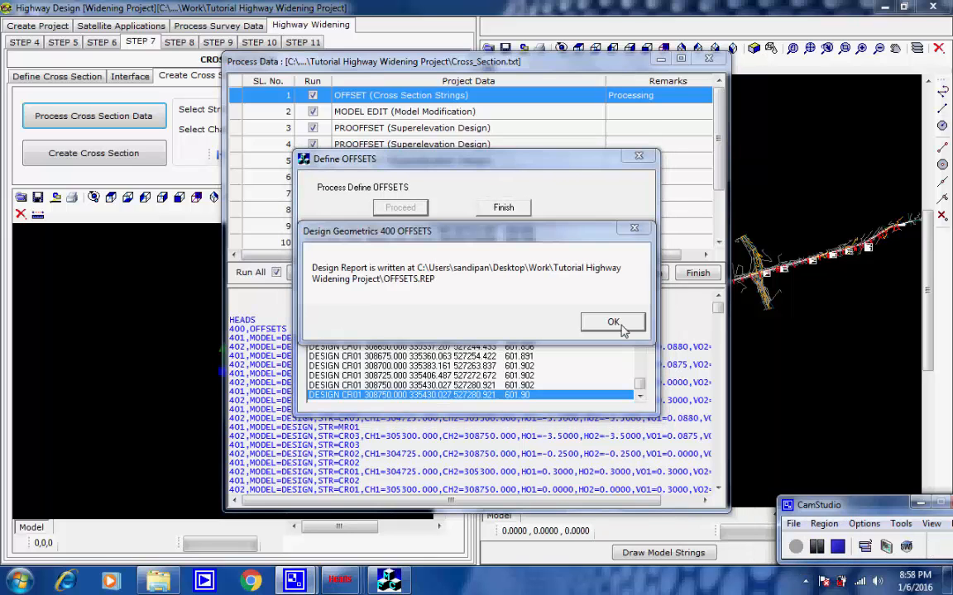
Step: Draw the OFFSET strings in the CAD viewer, and run and finish the MODEL EDIT process
left_click(612, 321)
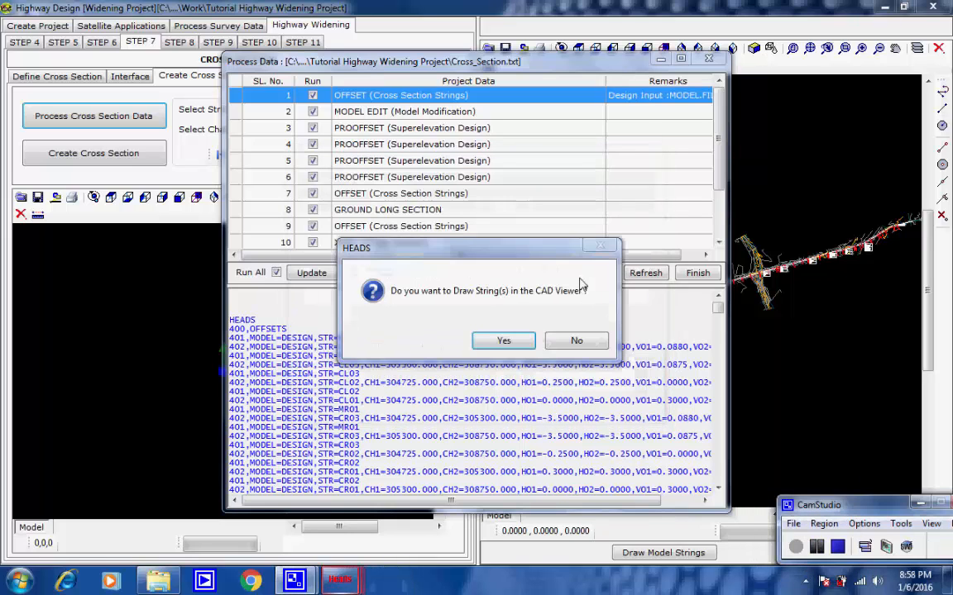
left_click(506, 340)
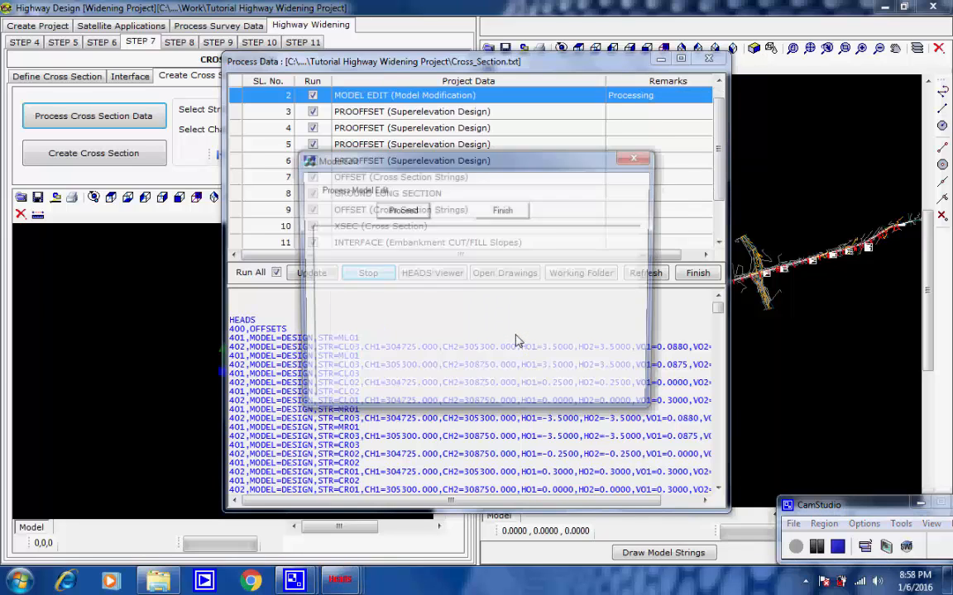
left_click(418, 212)
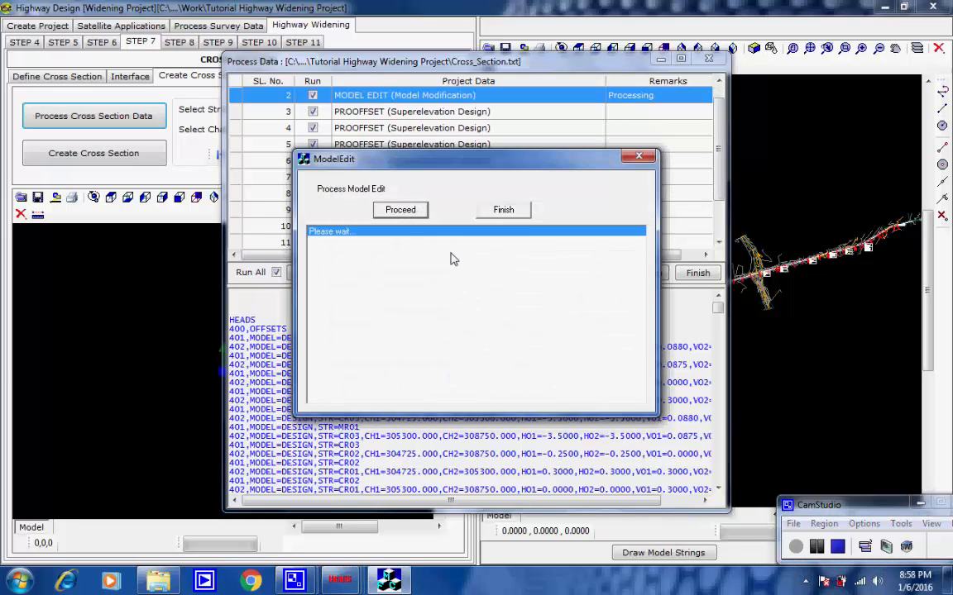
left_click(608, 324)
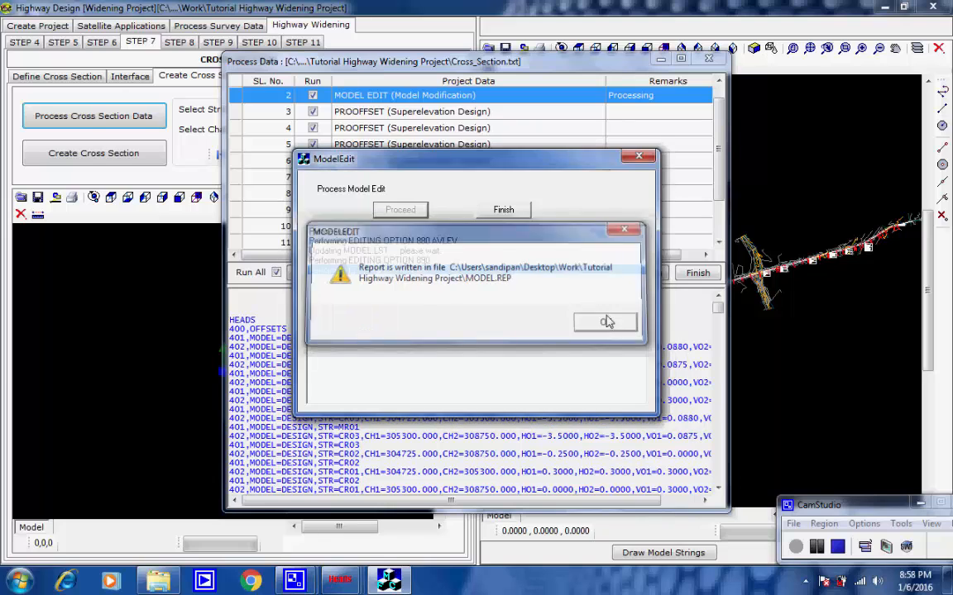
left_click(512, 211)
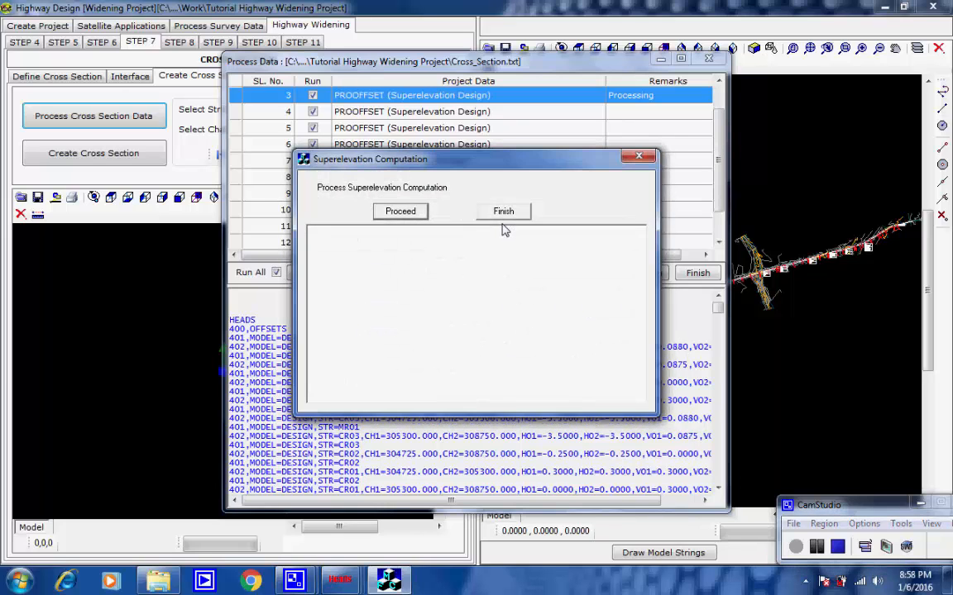
Step: Run the superelevation computation for item 3 and draw its strings in the CAD viewer
left_click(416, 212)
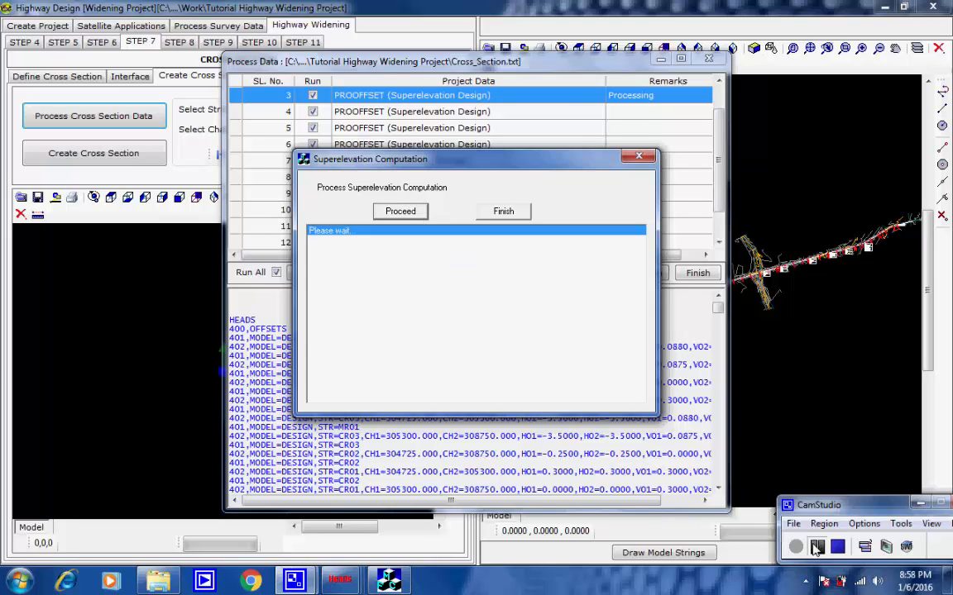
left_click(624, 325)
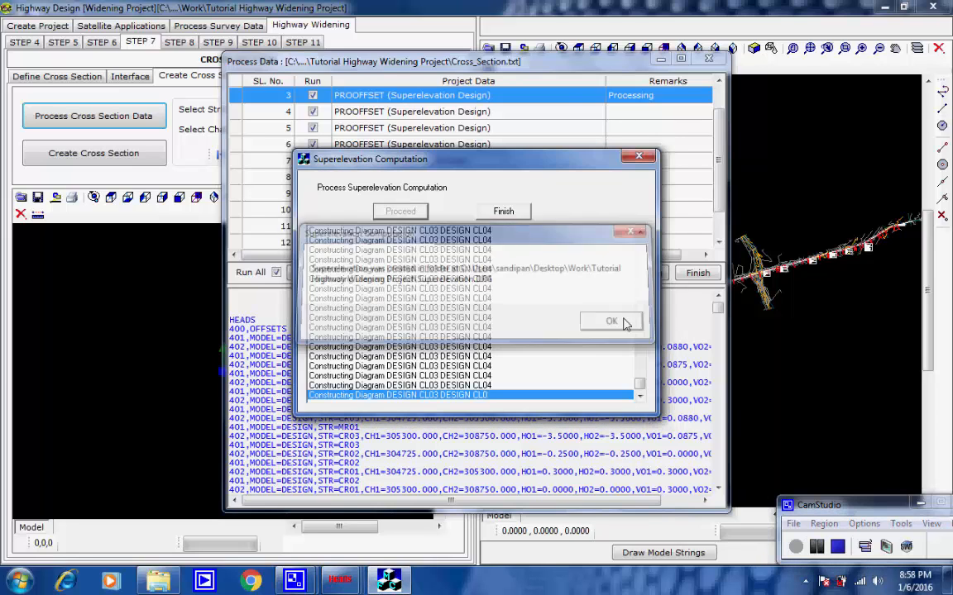
left_click(516, 211)
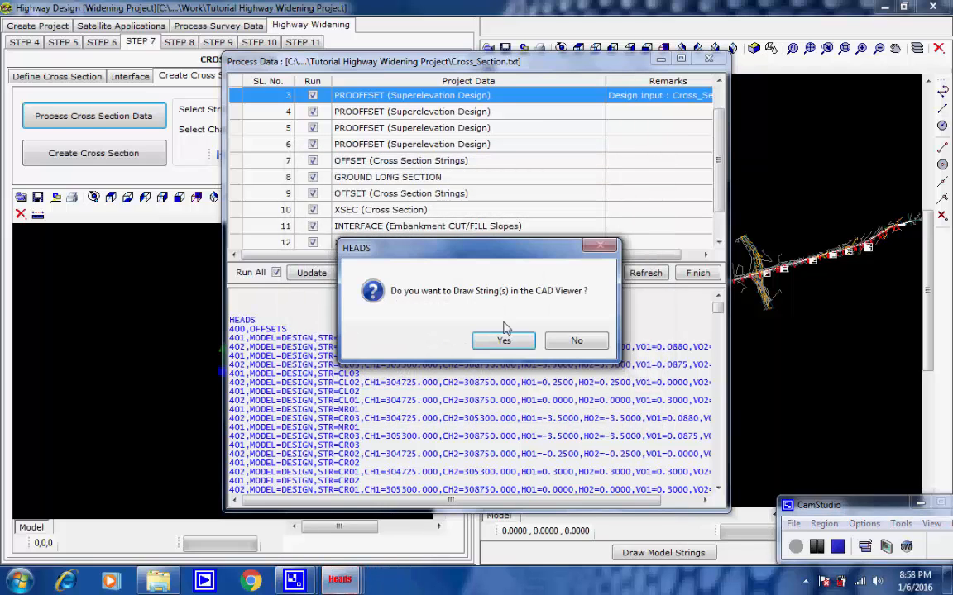
left_click(510, 342)
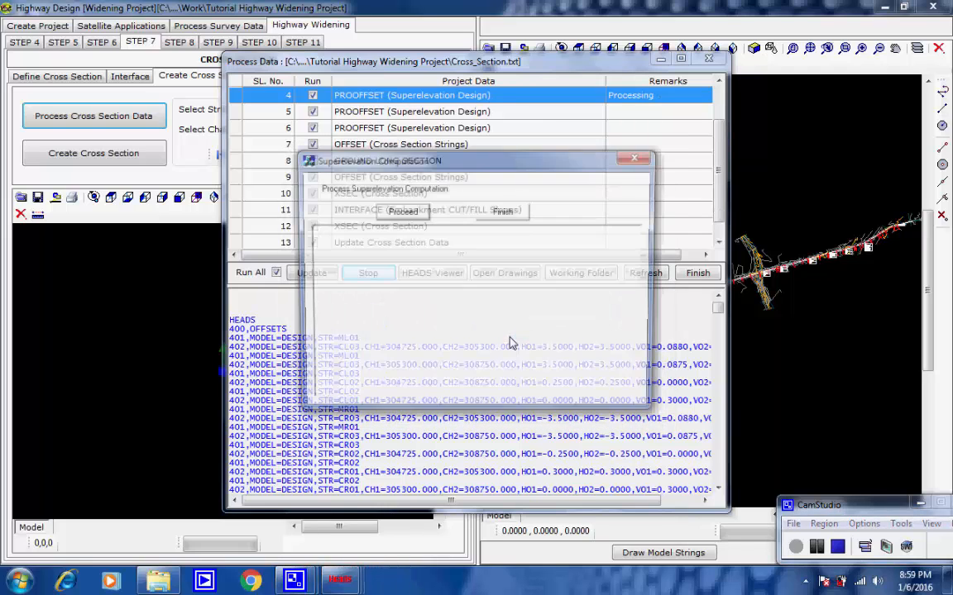
Step: Run the superelevation computation for item 4 and draw its strings in the CAD viewer
left_click(401, 212)
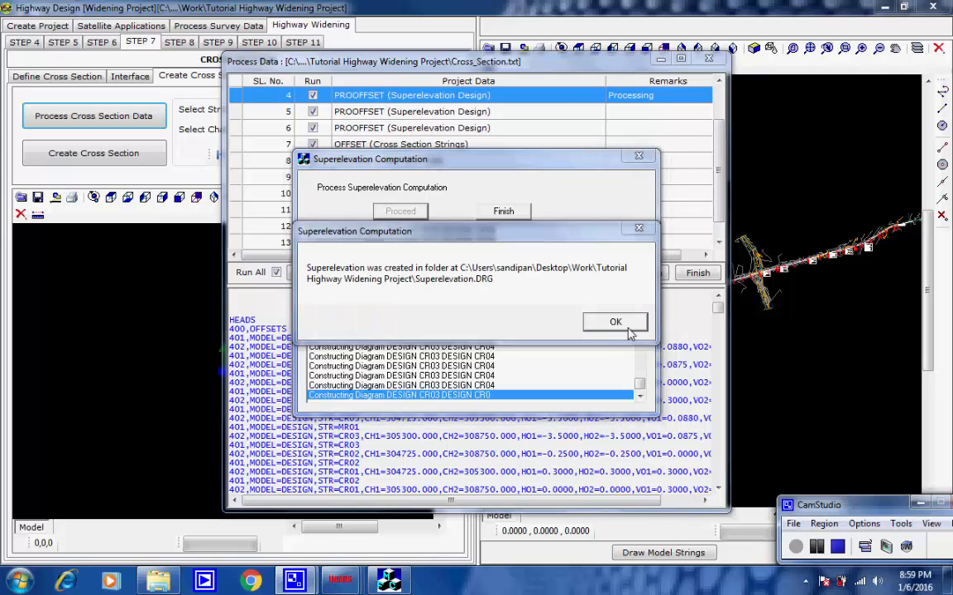
left_click(619, 323)
left_click(521, 212)
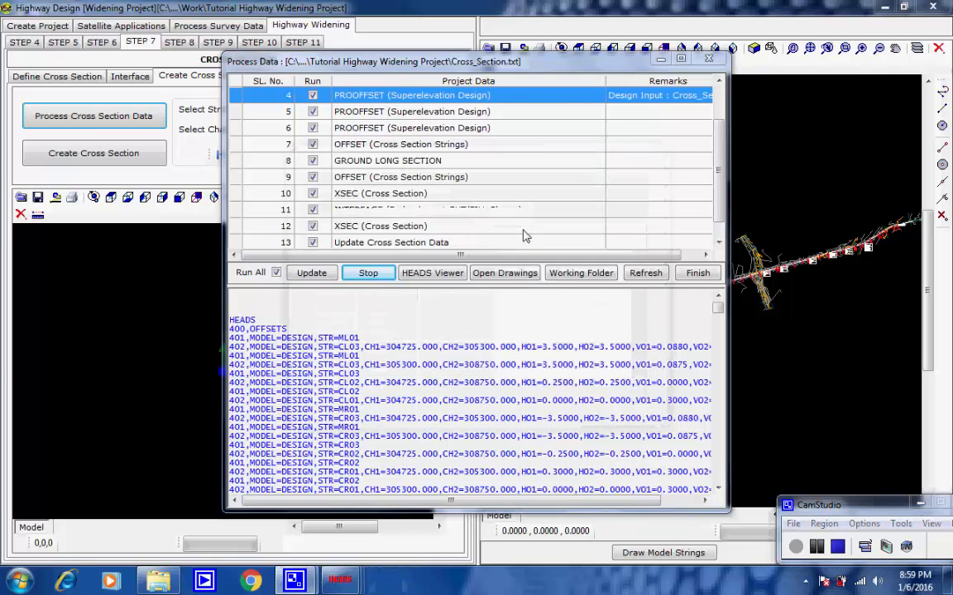
left_click(506, 340)
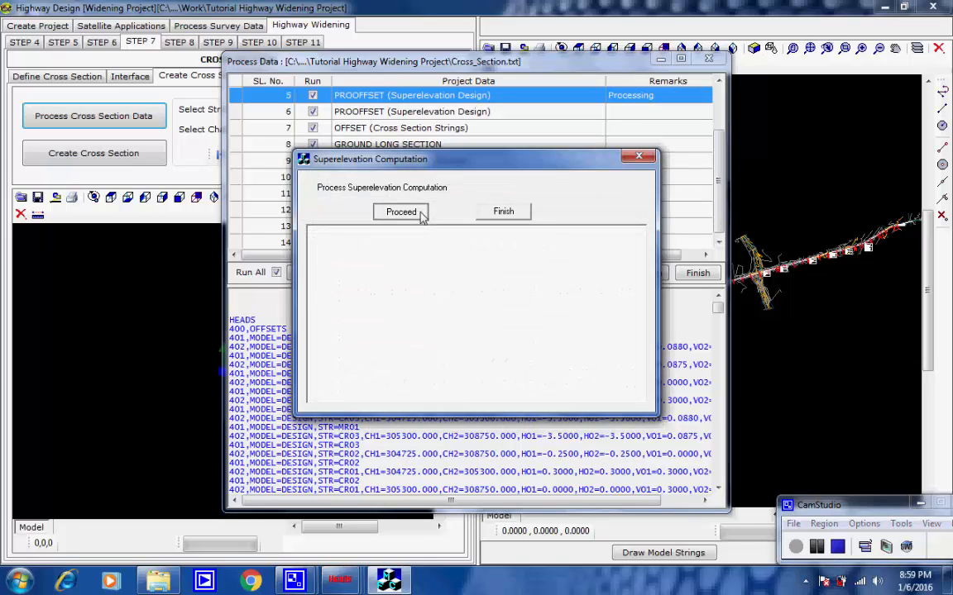
Step: Run the superelevation computation for item 5 and draw its strings in the CAD viewer
left_click(420, 212)
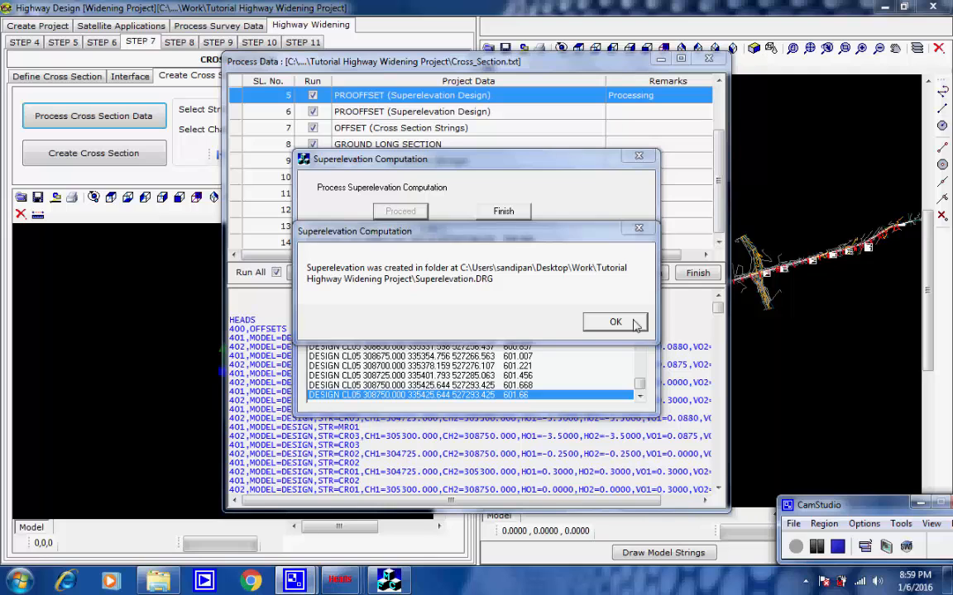
left_click(616, 322)
left_click(518, 213)
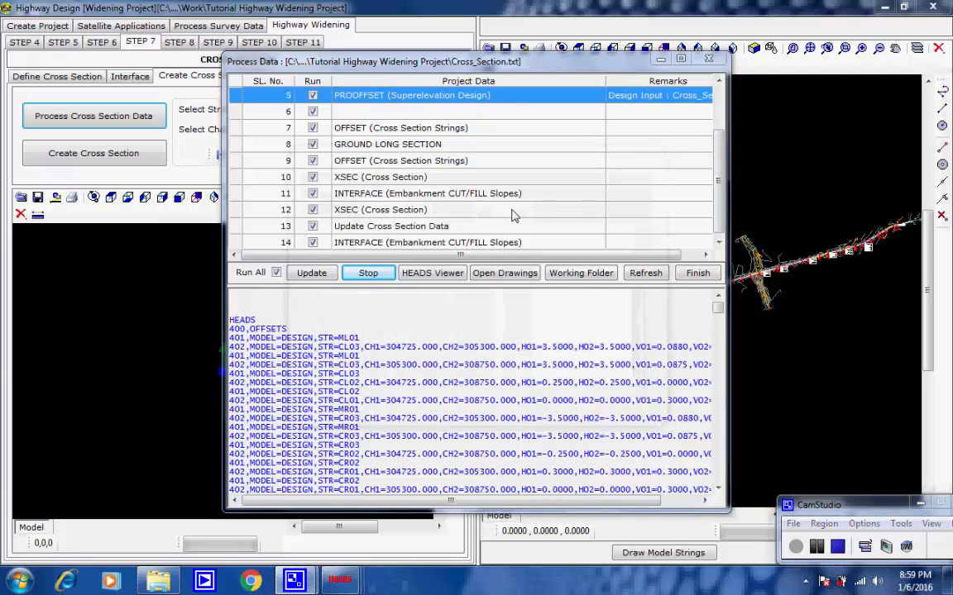
left_click(522, 343)
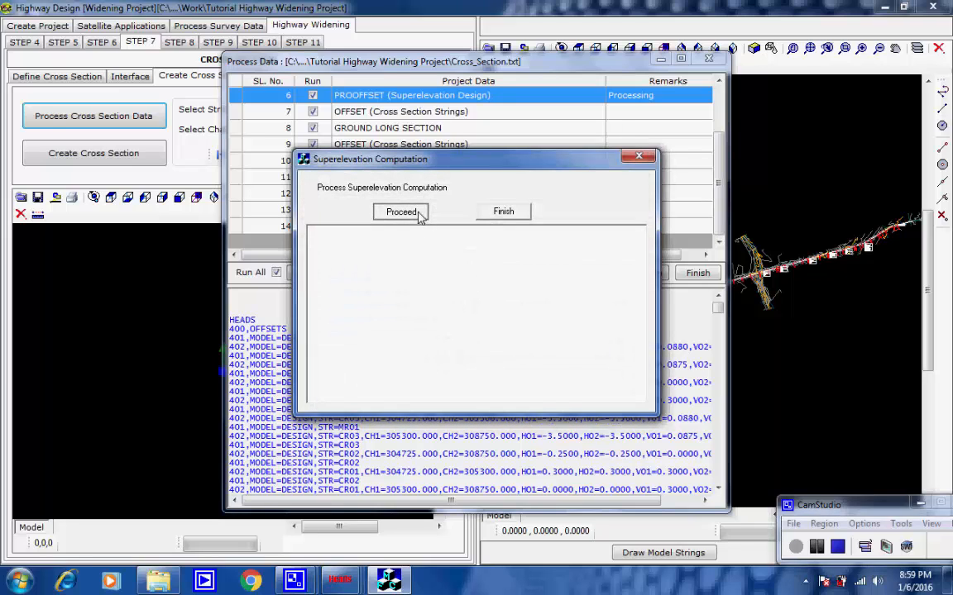
Step: Run the superelevation computation for item 6 and draw its strings in the CAD viewer
left_click(419, 214)
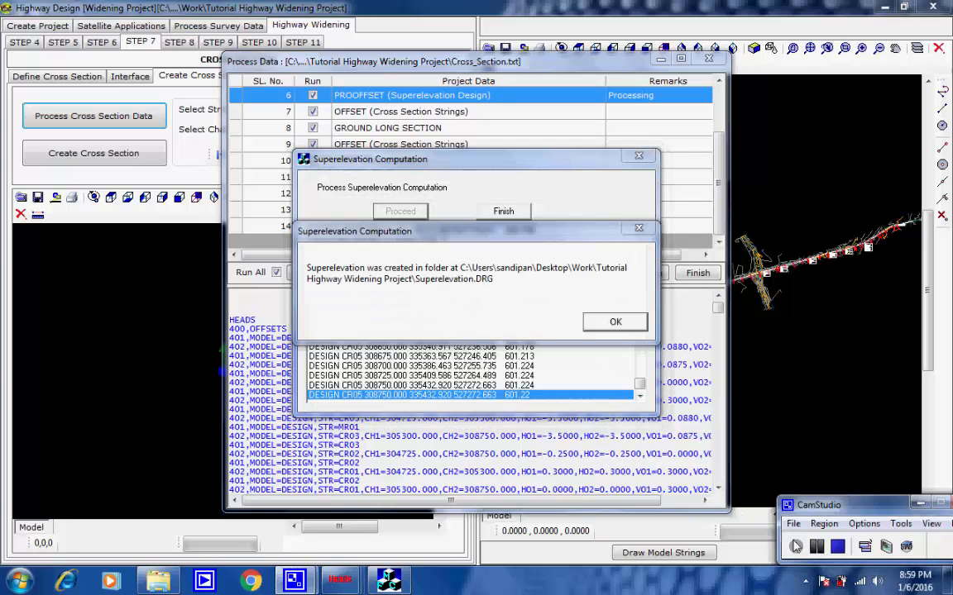
left_click(614, 322)
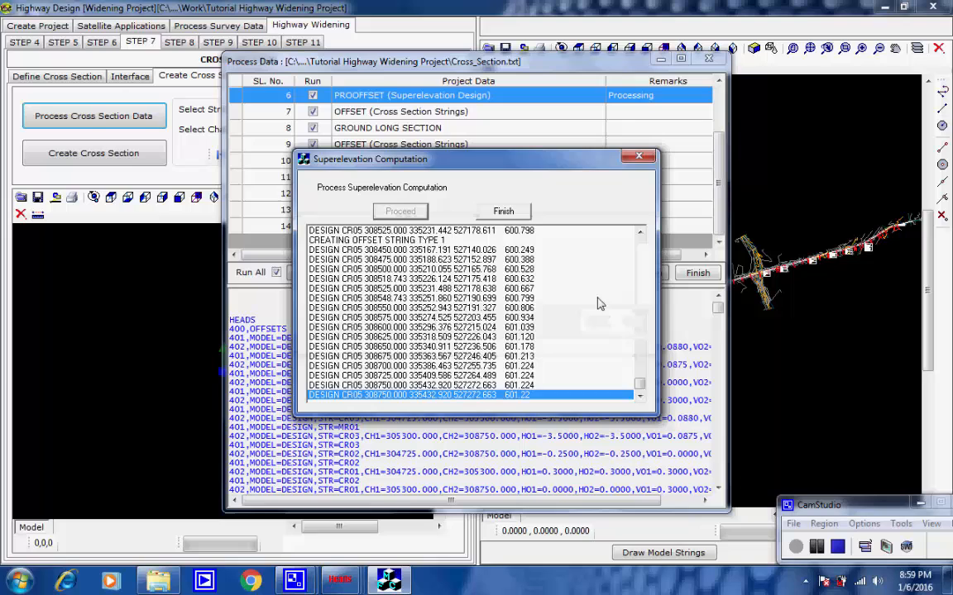
left_click(504, 212)
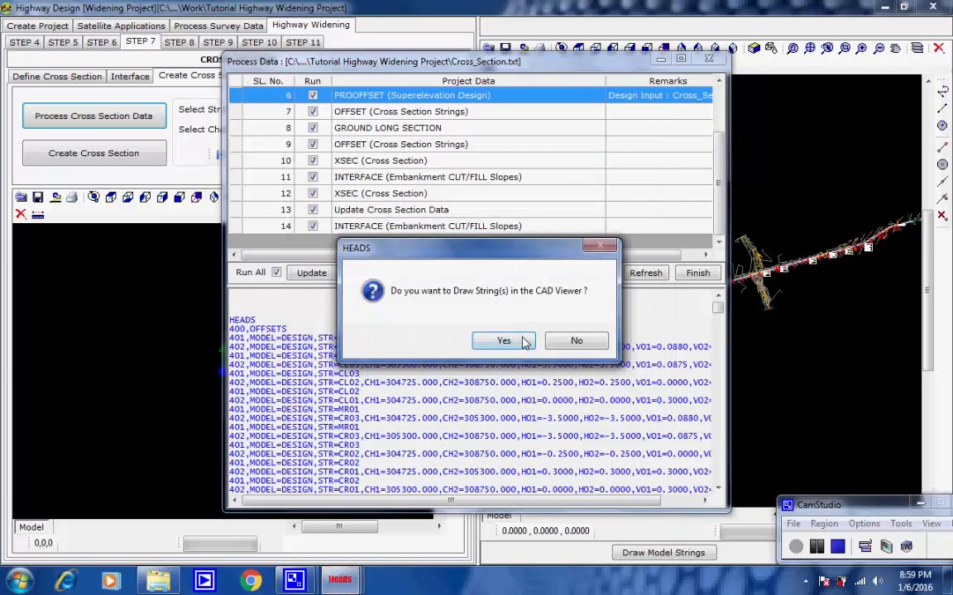
left_click(521, 341)
Step: Run the OFFSET process for the cross section strings of item 7 and draw them in the CAD viewer
left_click(418, 214)
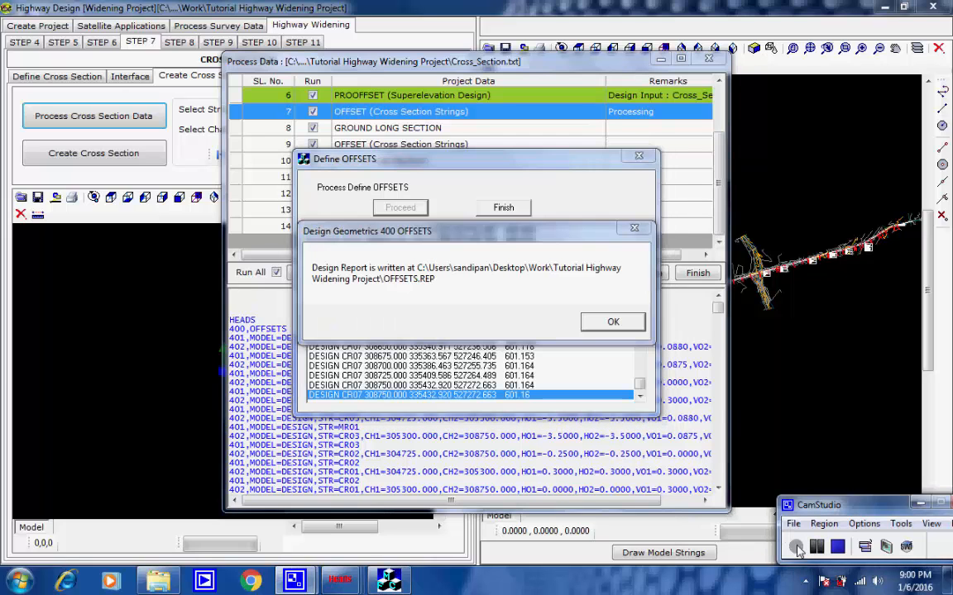
left_click(617, 323)
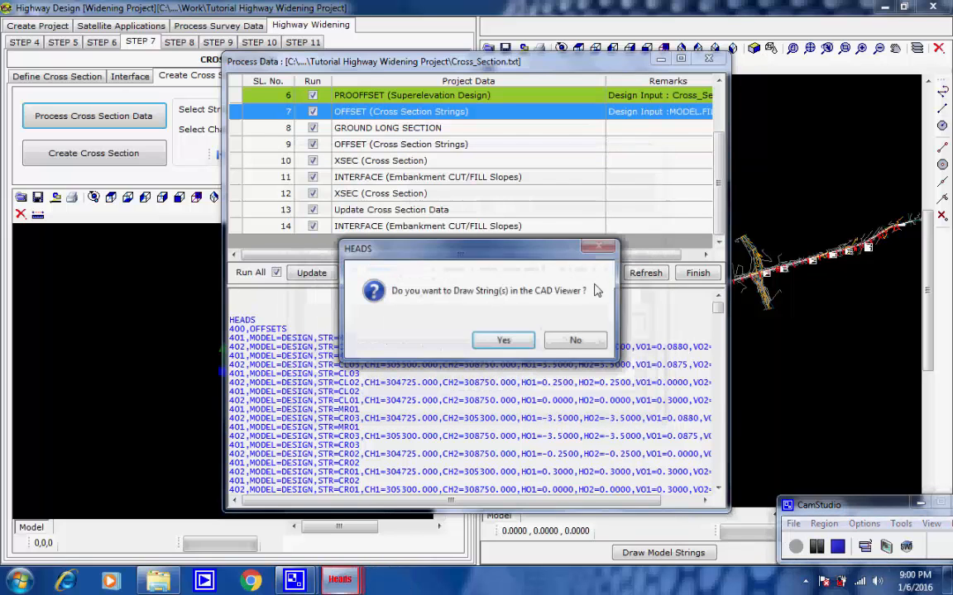
left_click(521, 341)
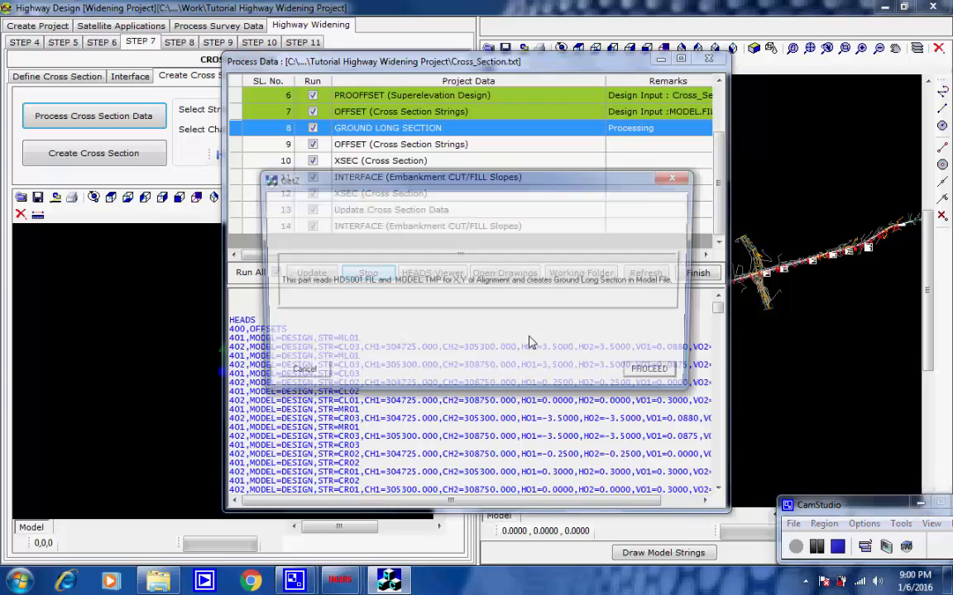
Step: Run the GROUND LONG SECTION process of item 8 to create the ground long sections in the model file
left_click(649, 378)
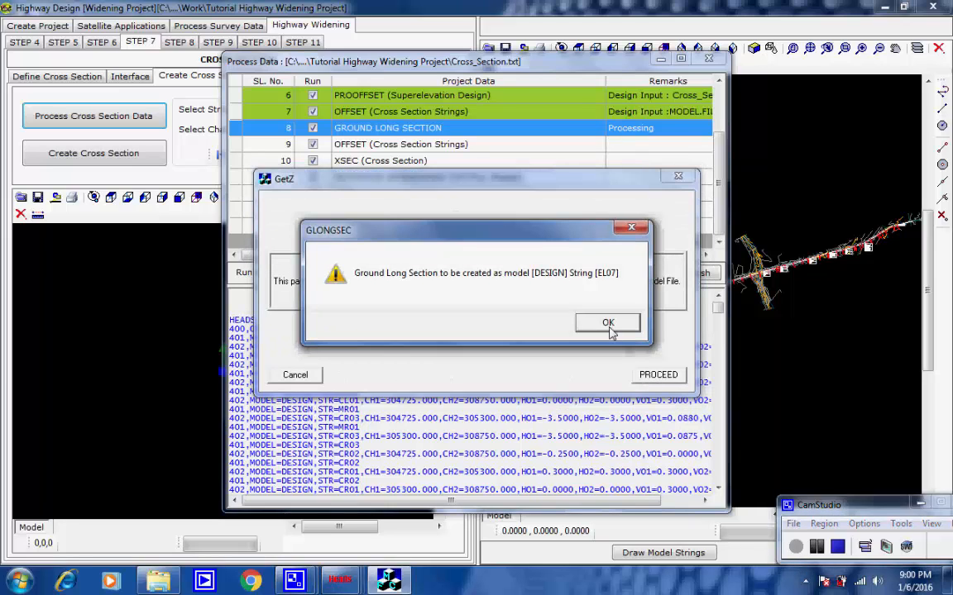
left_click(607, 323)
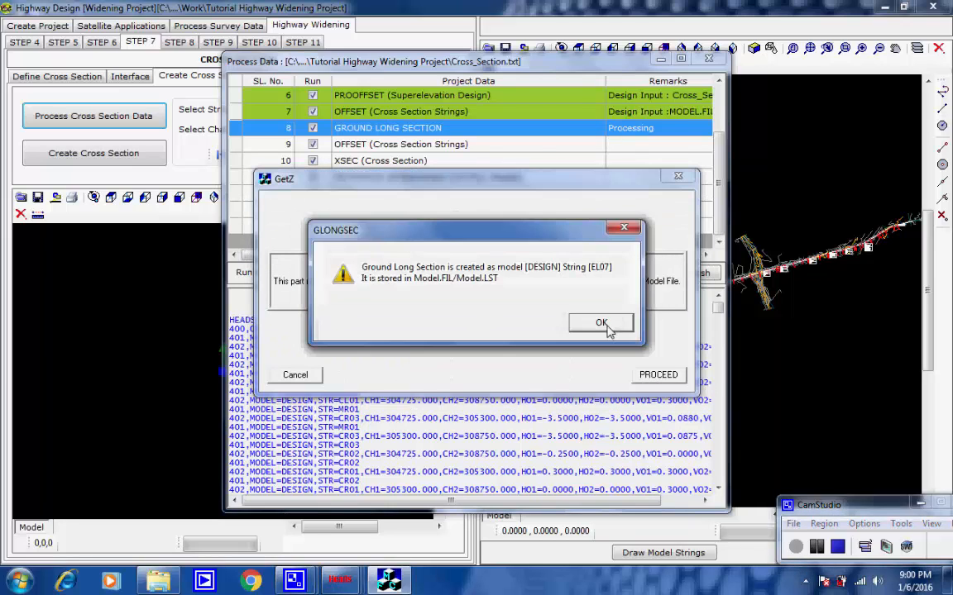
left_click(606, 325)
left_click(606, 325)
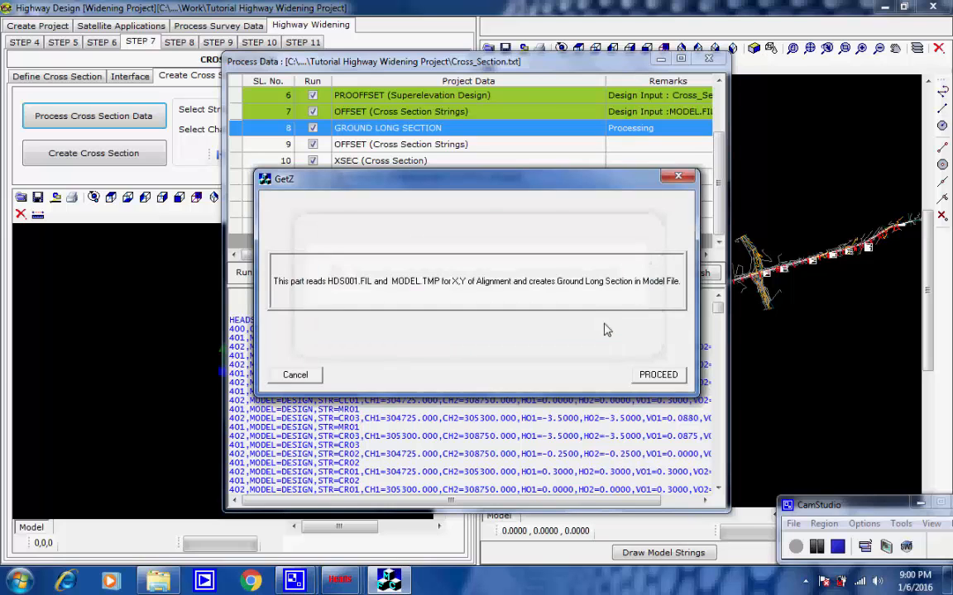
left_click(603, 324)
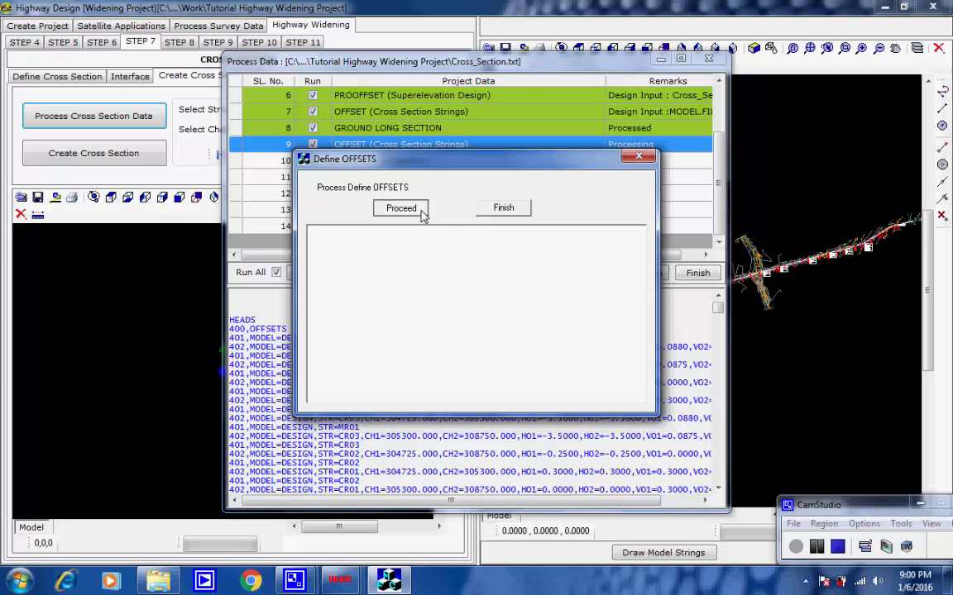
Step: Run the OFFSET process for the cross section strings of item 9 and draw them in the CAD viewer
left_click(401, 208)
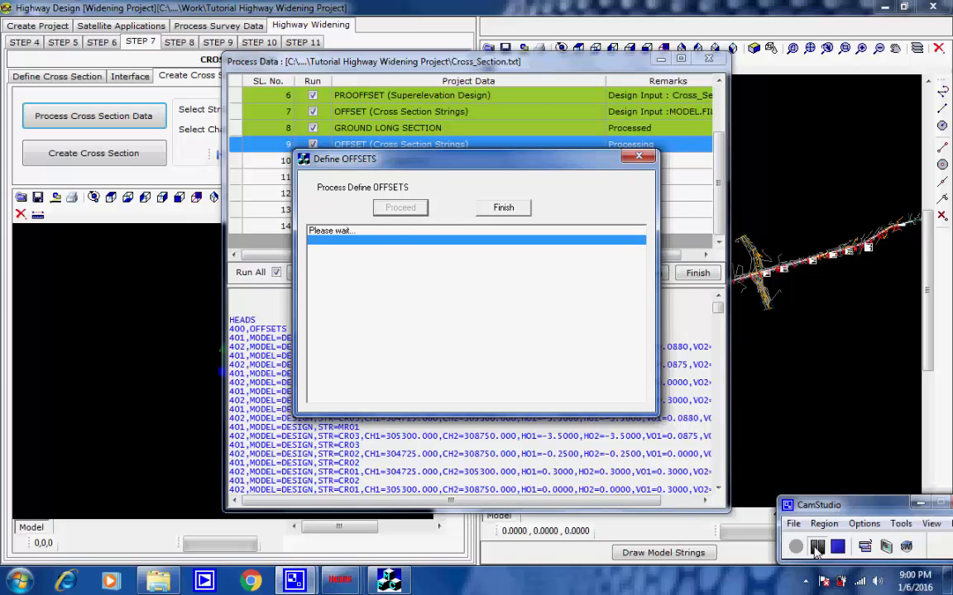
left_click(613, 322)
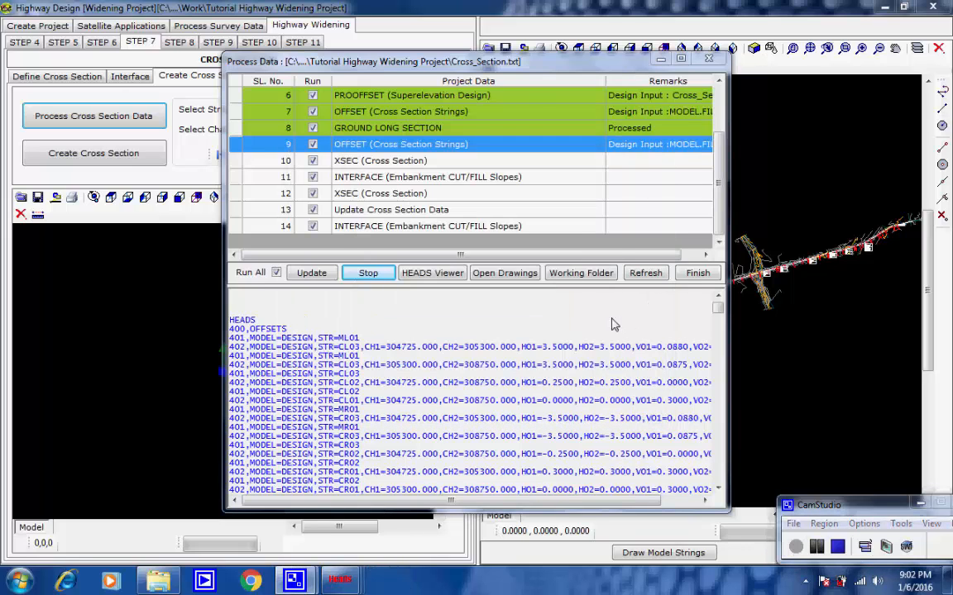
left_click(521, 342)
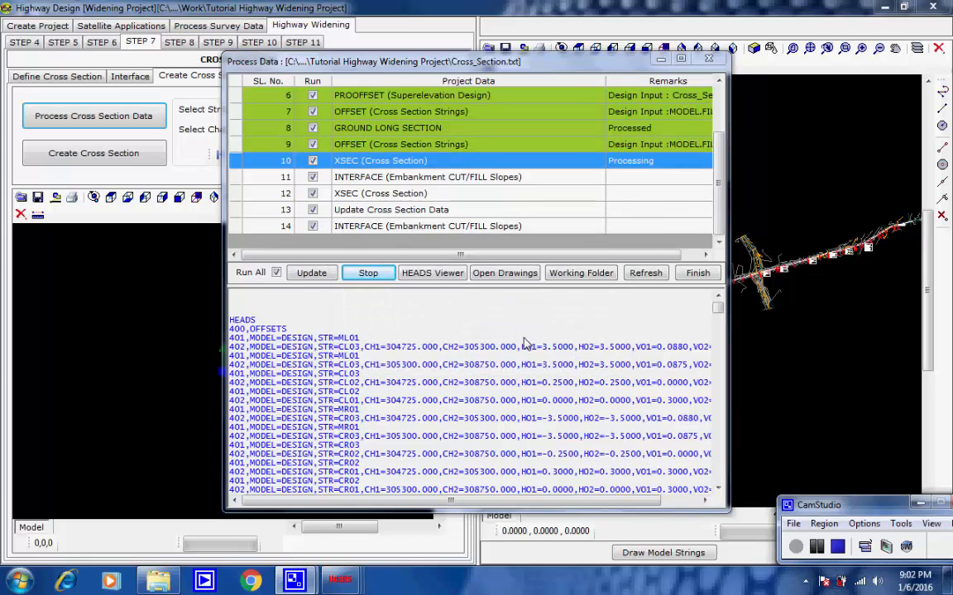
Step: Run and finish the XSEC process of item 10 to develop the cross sections
left_click(419, 215)
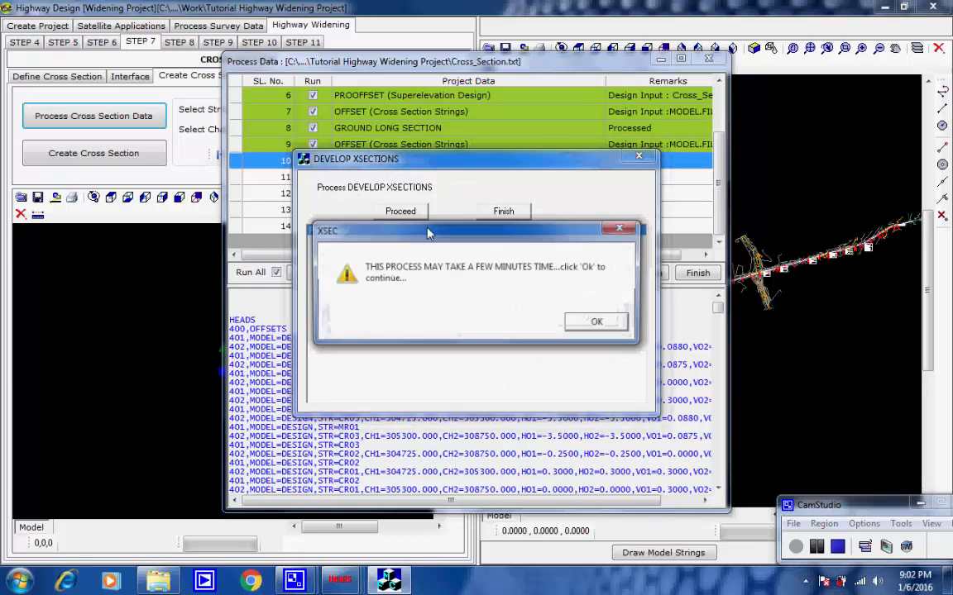
left_click(597, 322)
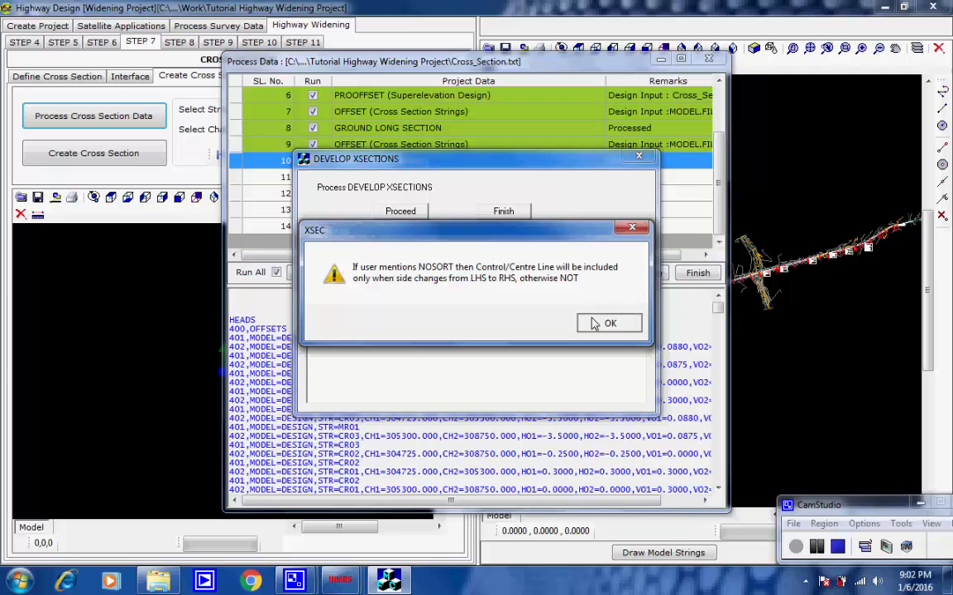
left_click(595, 323)
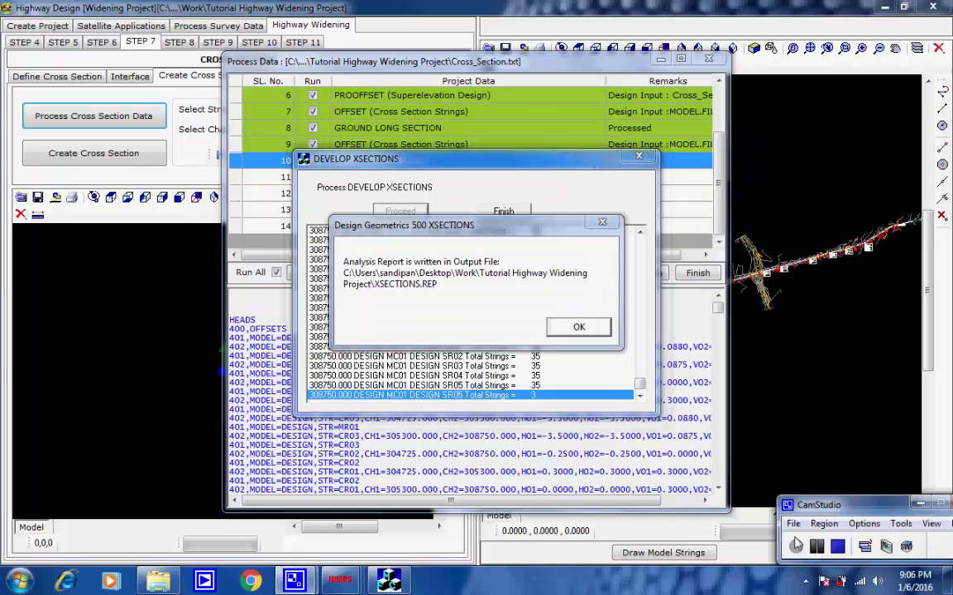
left_click(580, 328)
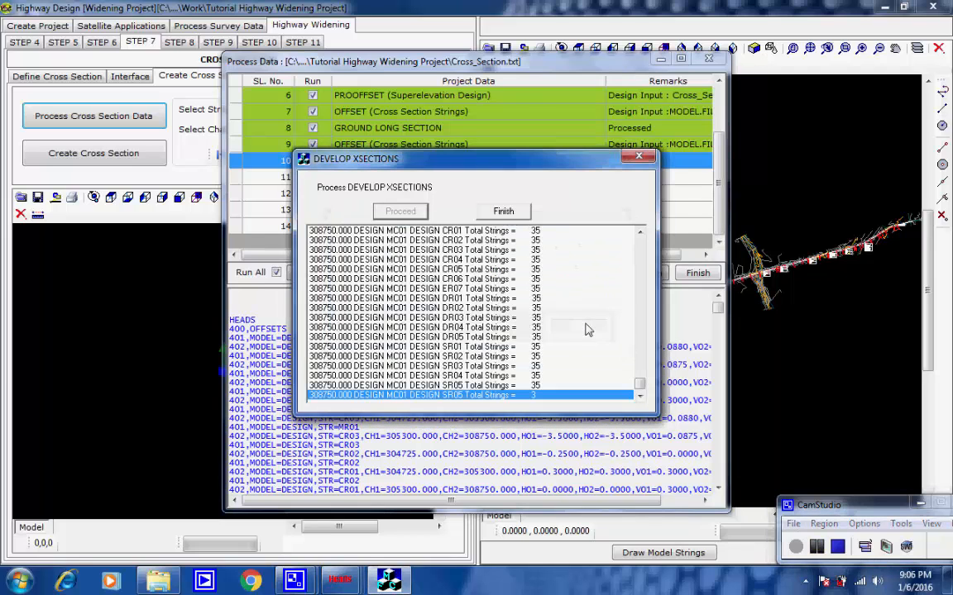
left_click(507, 212)
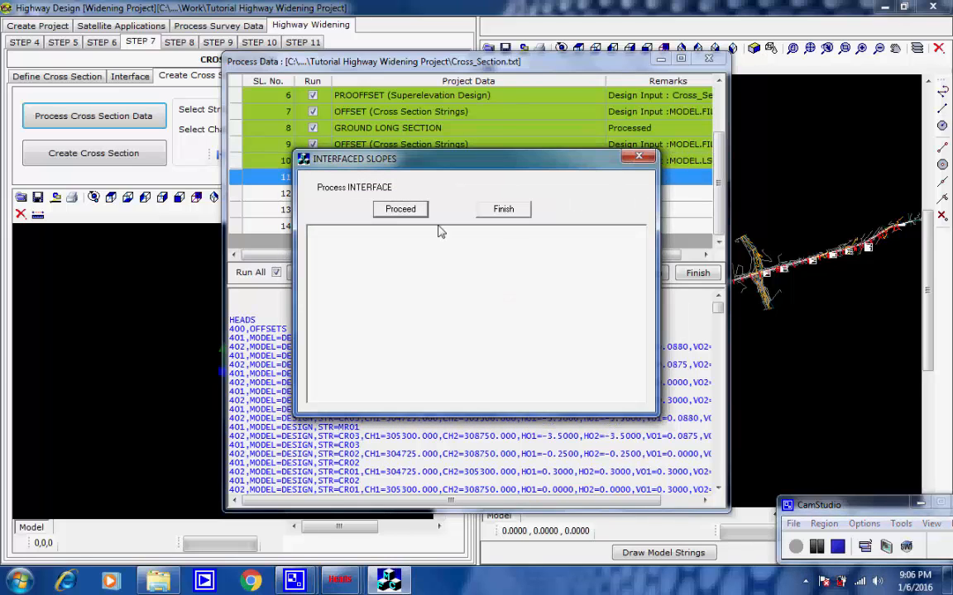
Step: Run the INTERFACE process for the embankment cut and fill slopes of item 11 and draw its strings in the CAD viewer
left_click(420, 212)
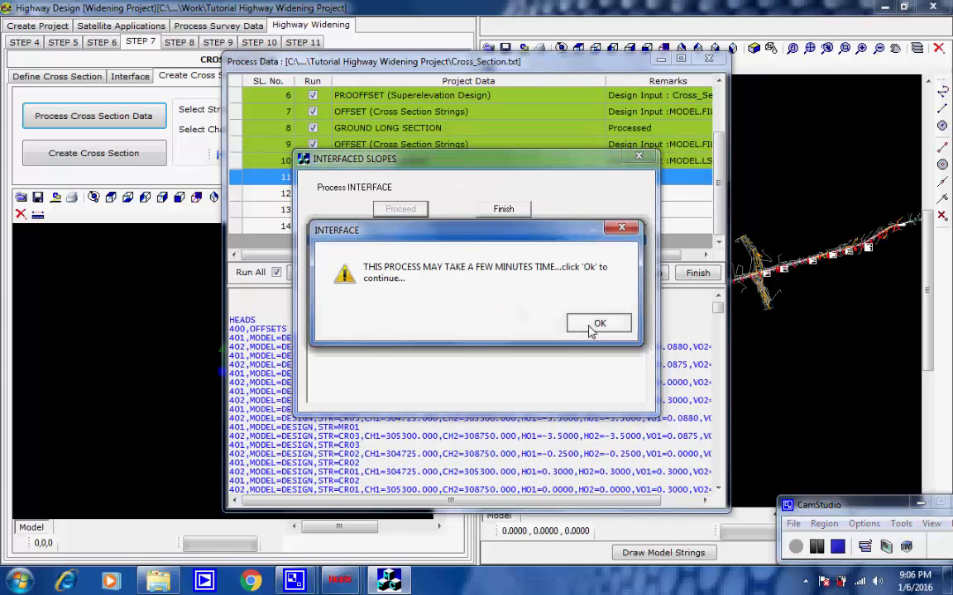
left_click(597, 325)
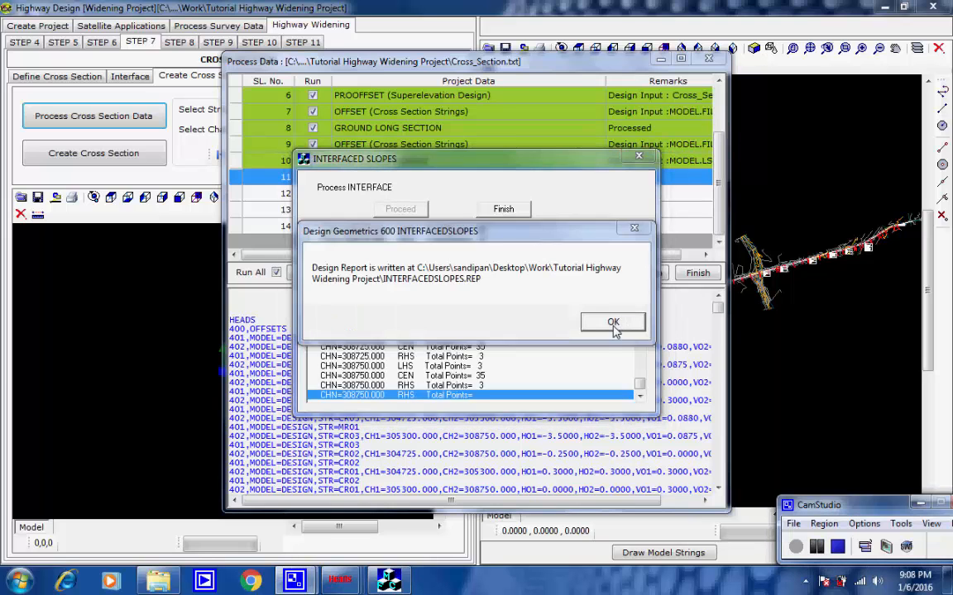
left_click(613, 323)
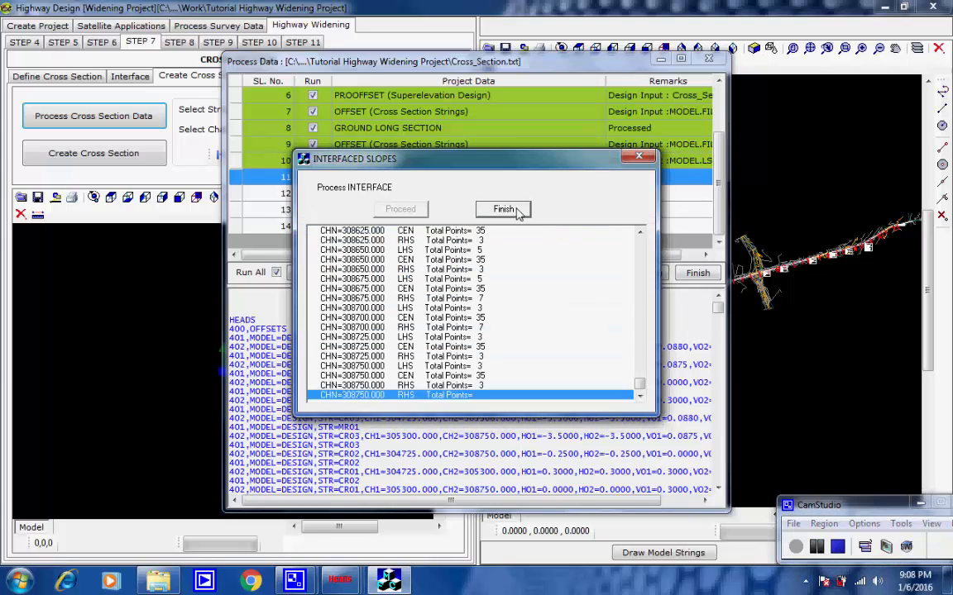
left_click(503, 210)
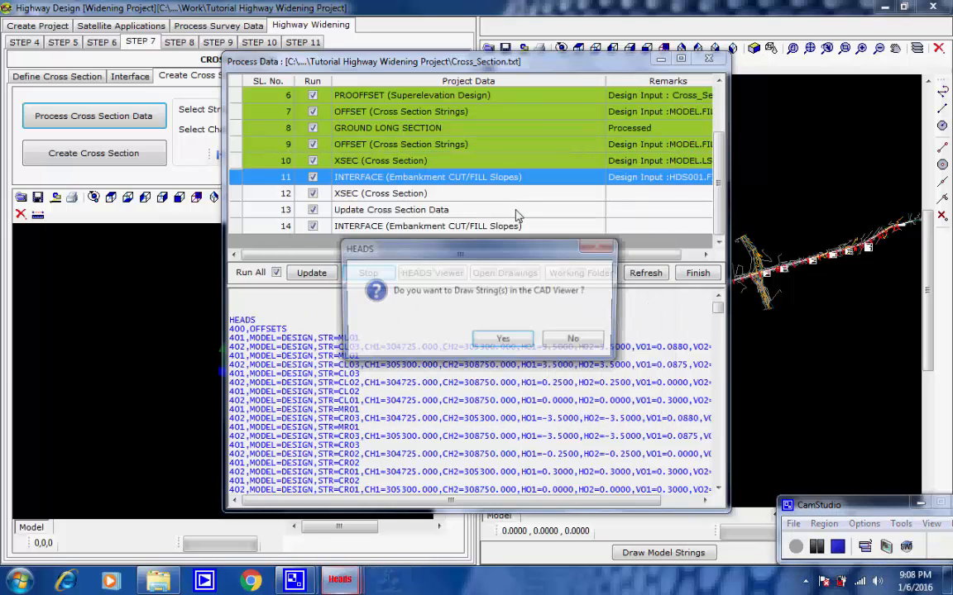
left_click(504, 342)
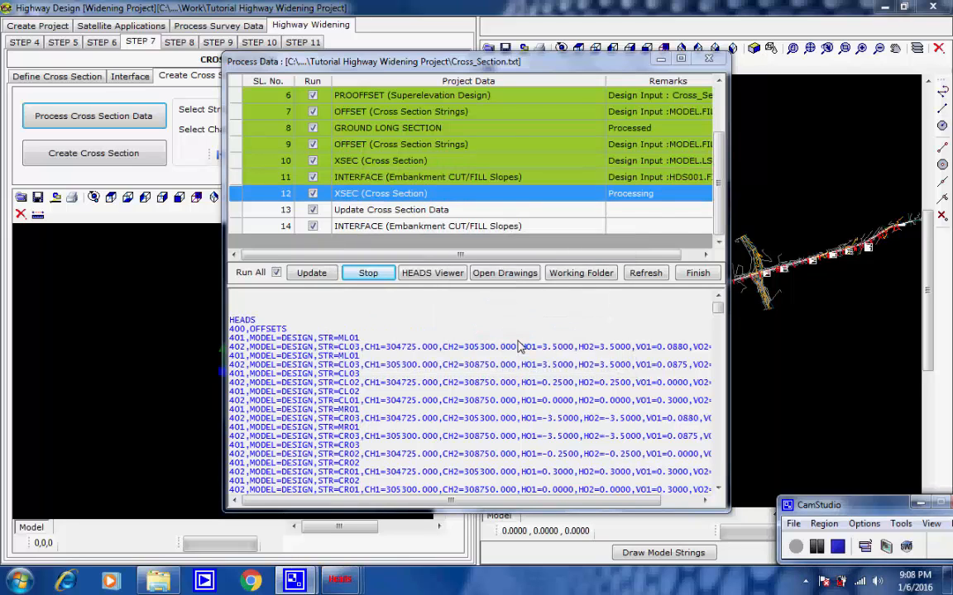
Step: Run and finish the second XSEC process, item 12, to develop the cross sections with the interface strings
left_click(400, 211)
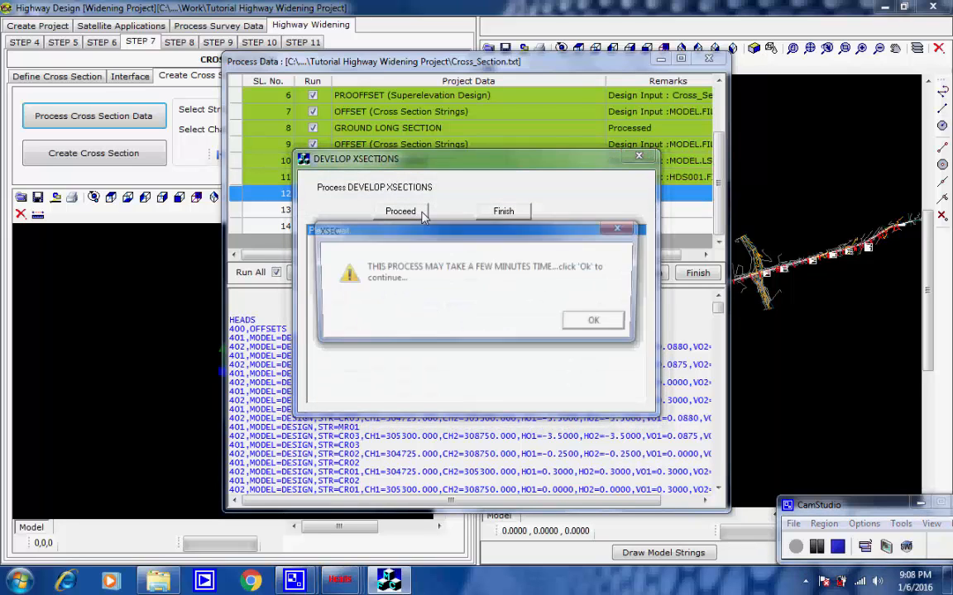
left_click(586, 325)
left_click(589, 324)
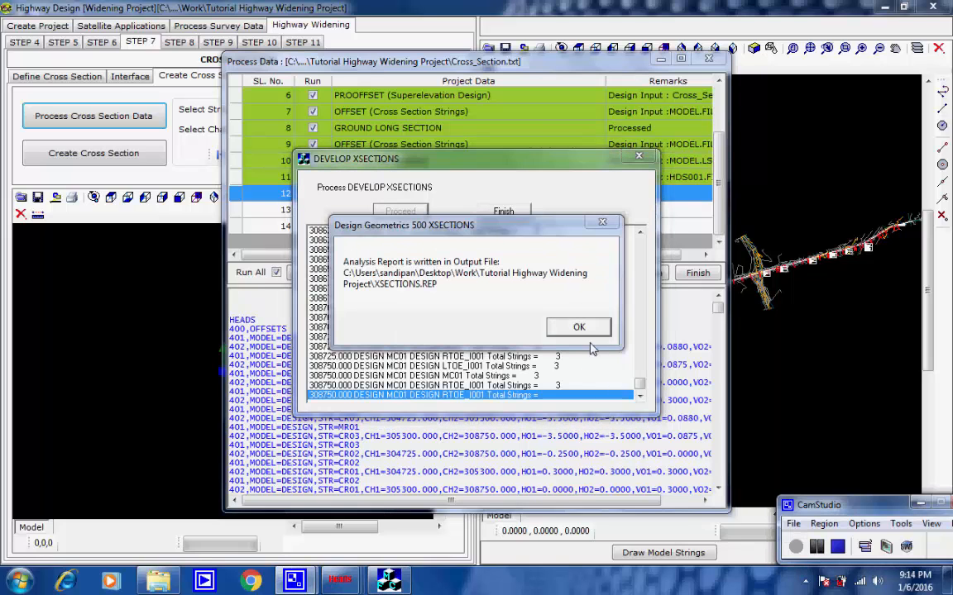
left_click(579, 328)
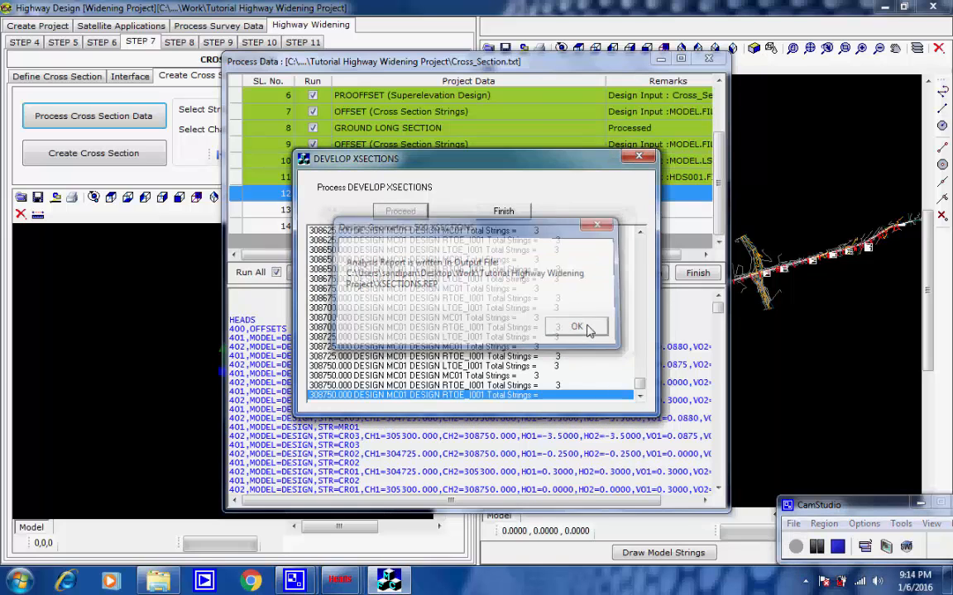
left_click(503, 213)
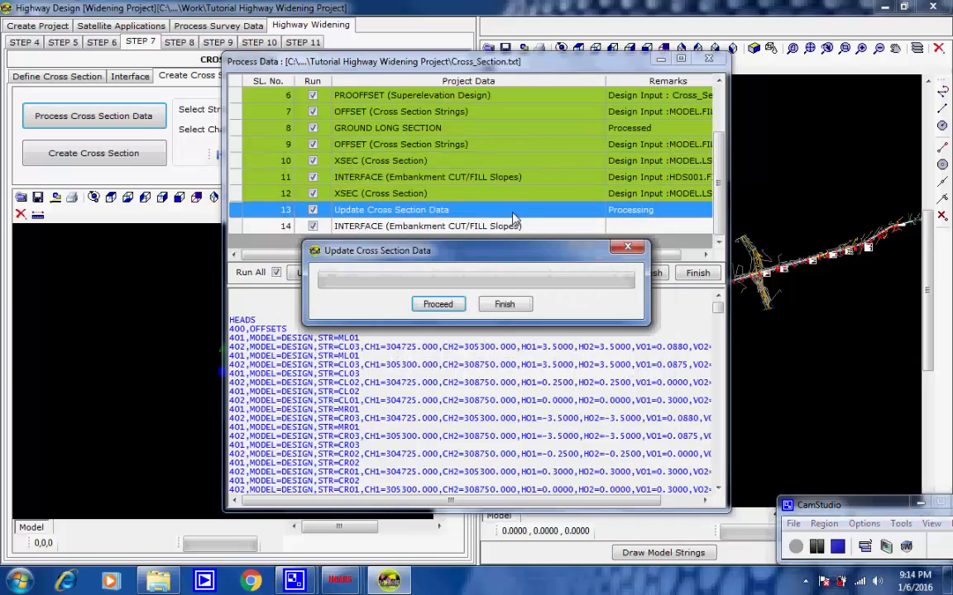
Step: Update the cross section data of item 13, run the INTERFACE process of item 14, and finish the cross section processing
left_click(438, 304)
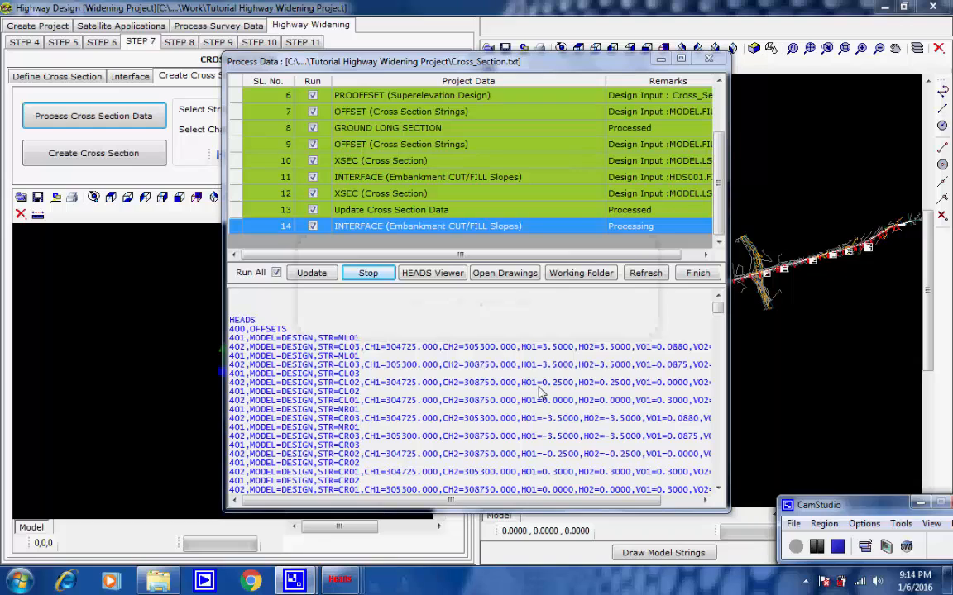
left_click(418, 210)
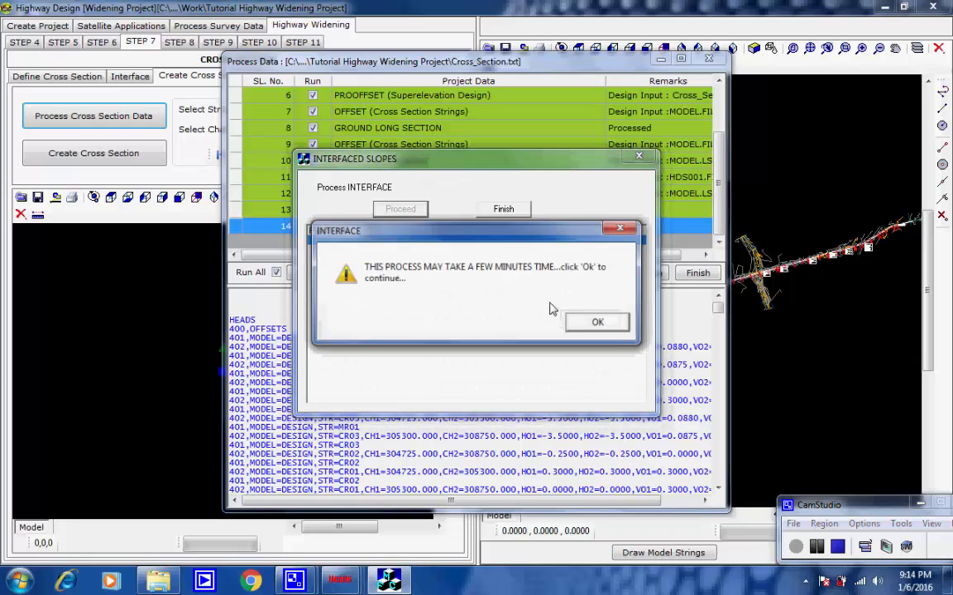
left_click(598, 324)
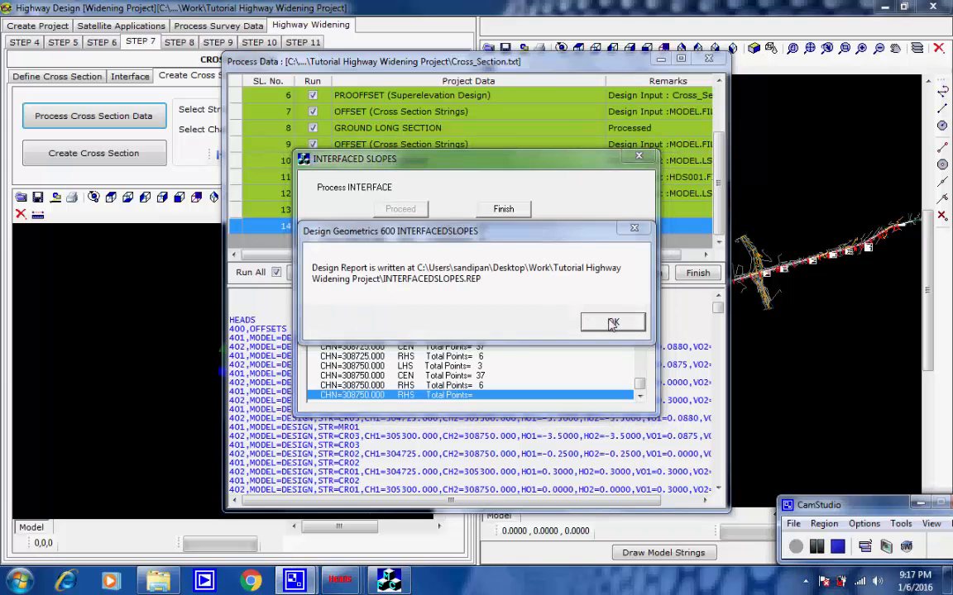
left_click(613, 321)
left_click(513, 212)
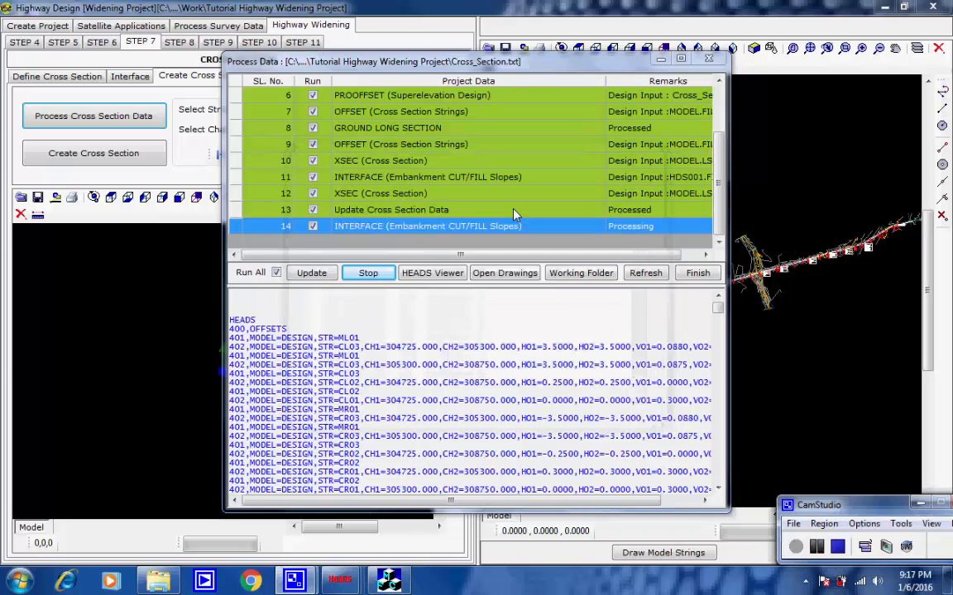
left_click(503, 341)
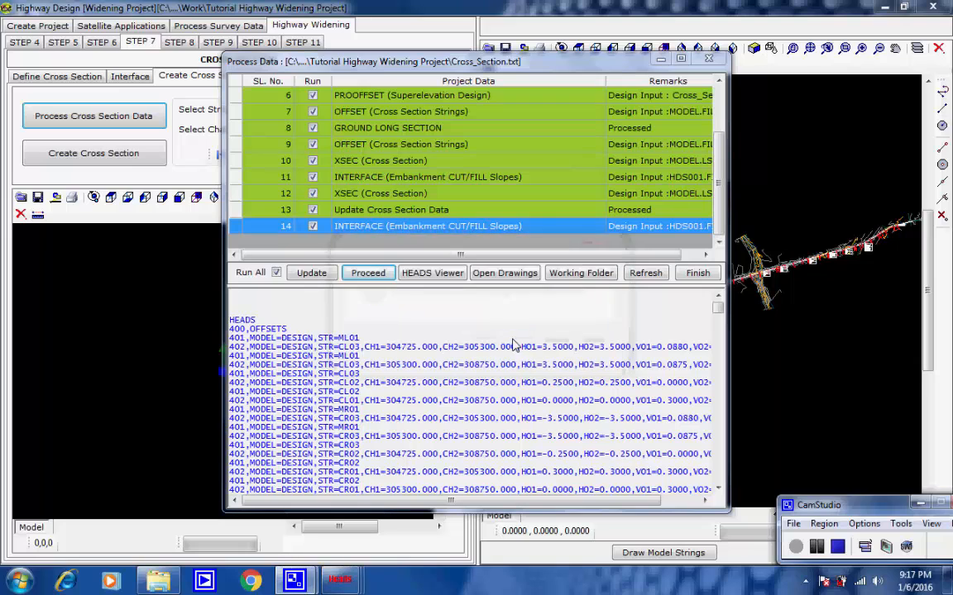
left_click(696, 278)
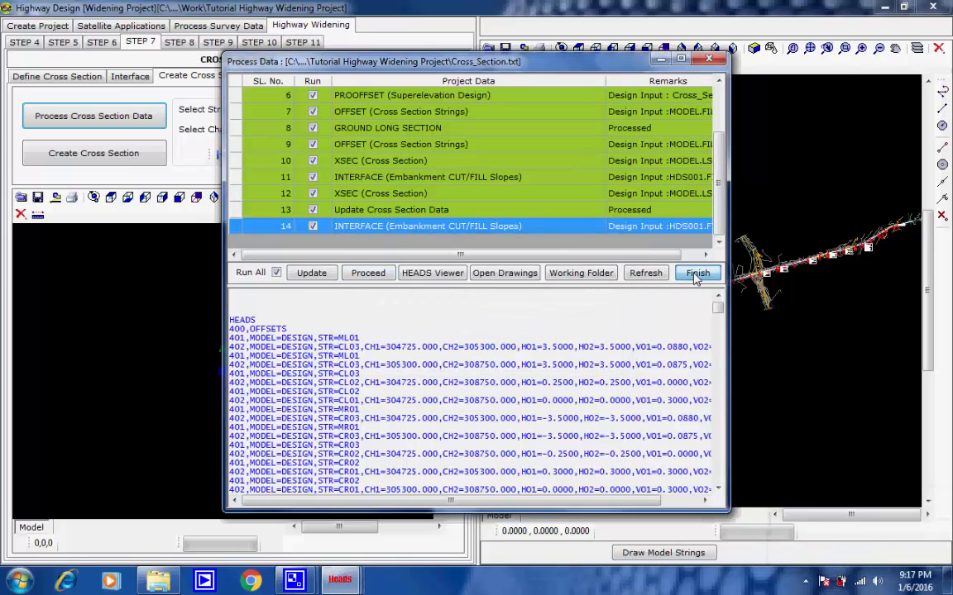
left_click(805, 582)
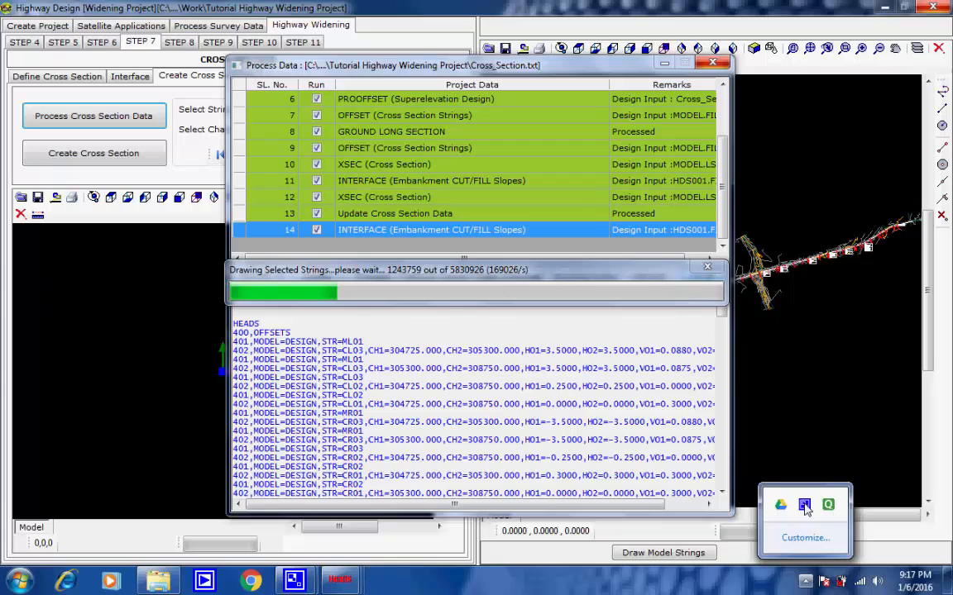
left_click(805, 504)
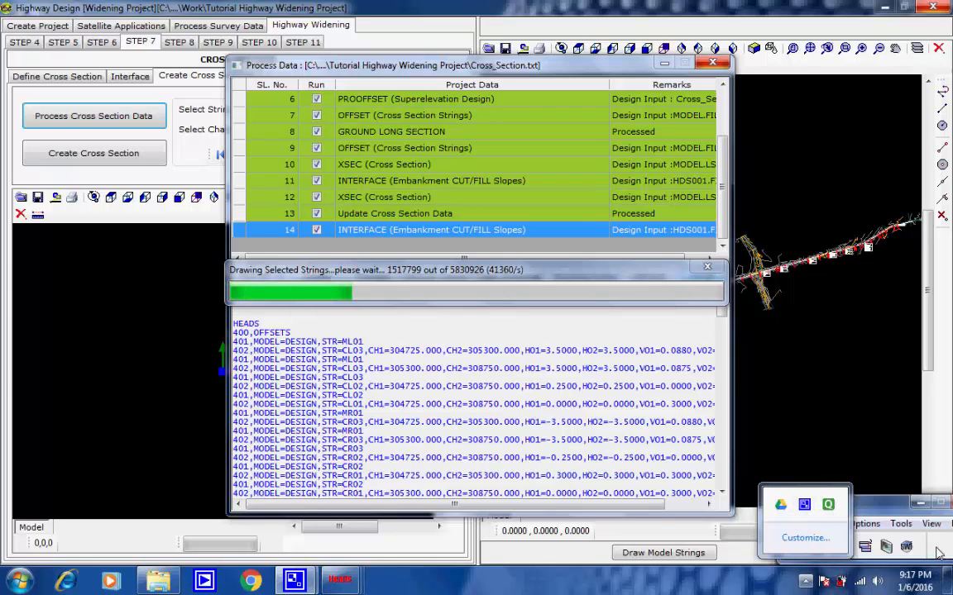
left_click(936, 547)
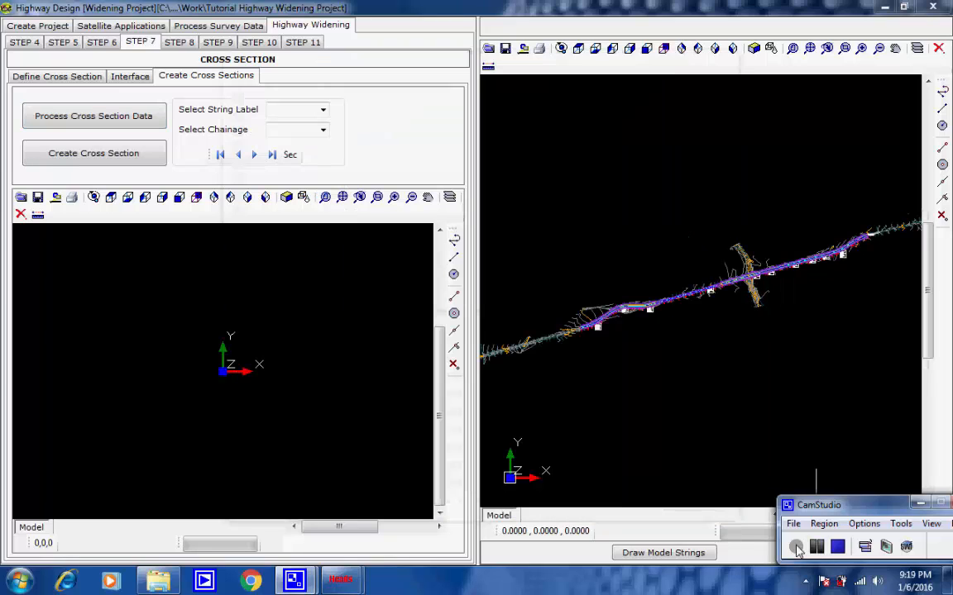
Step: Examine the design strings and embankment slopes along the whole highway alignment up to chainage 308+750, ending with the full model extent
left_click(606, 348)
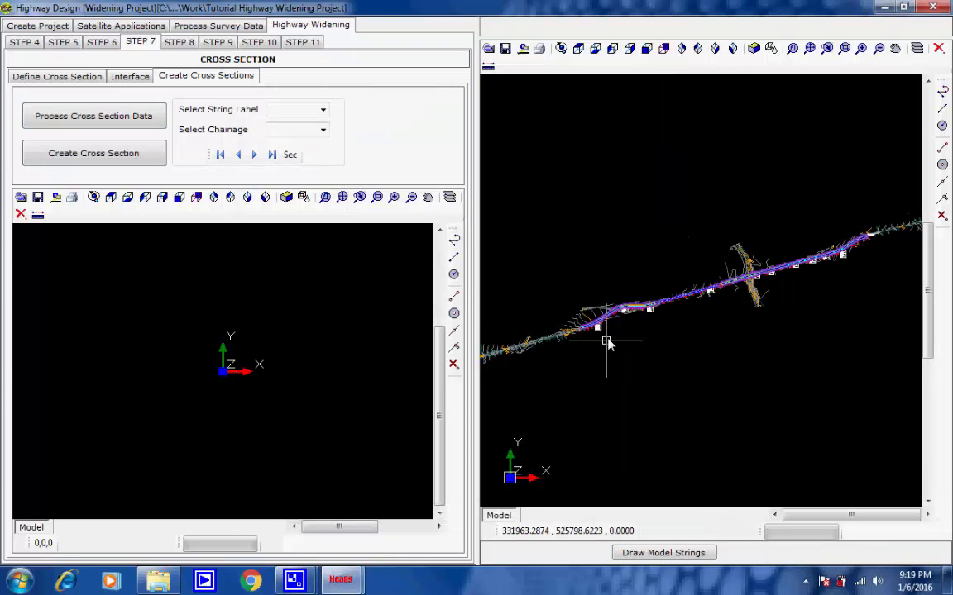
scroll(607, 345, "up", 3)
scroll(581, 331, "up", 2)
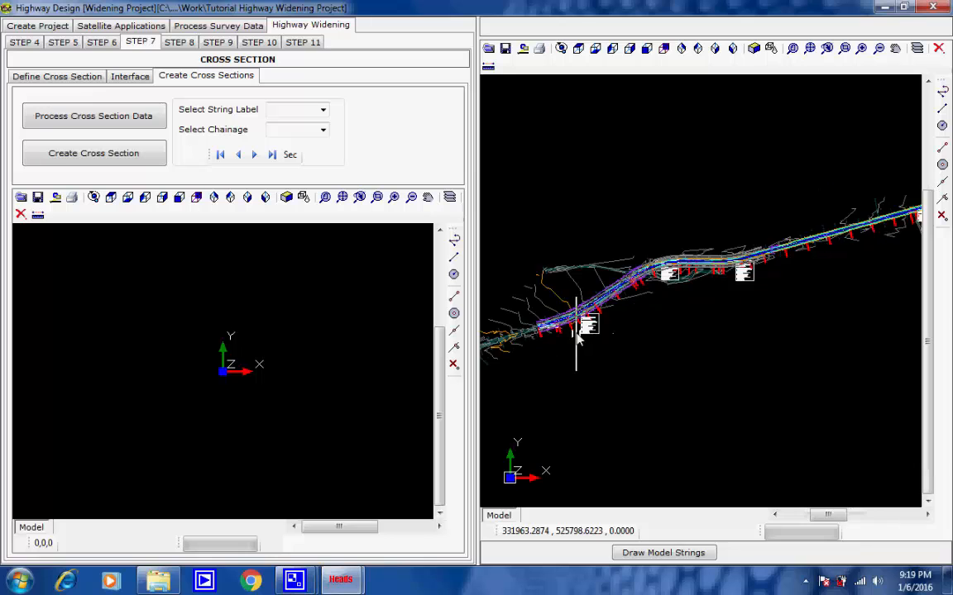
scroll(577, 331, "up", 5)
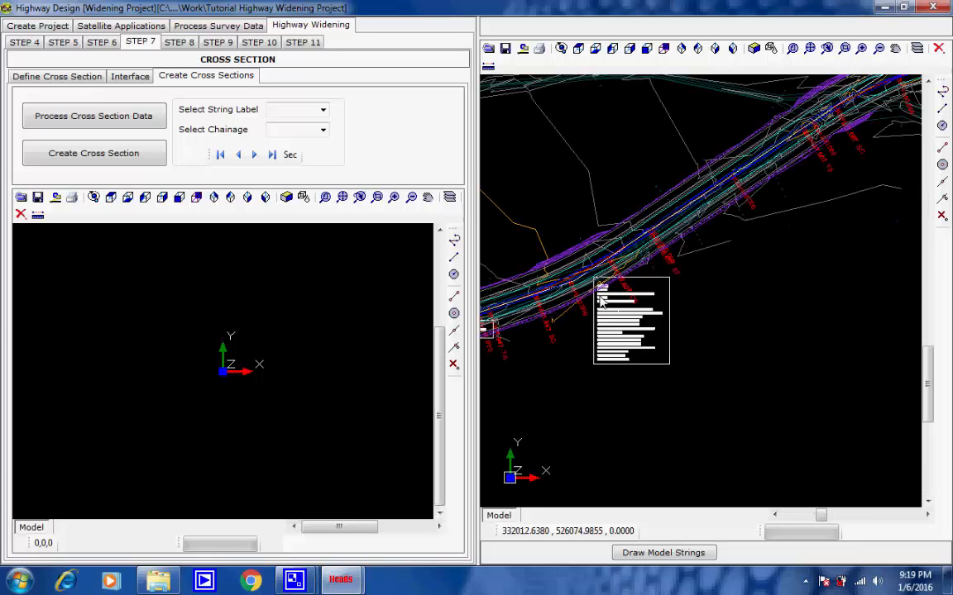
scroll(609, 285, "down", 5)
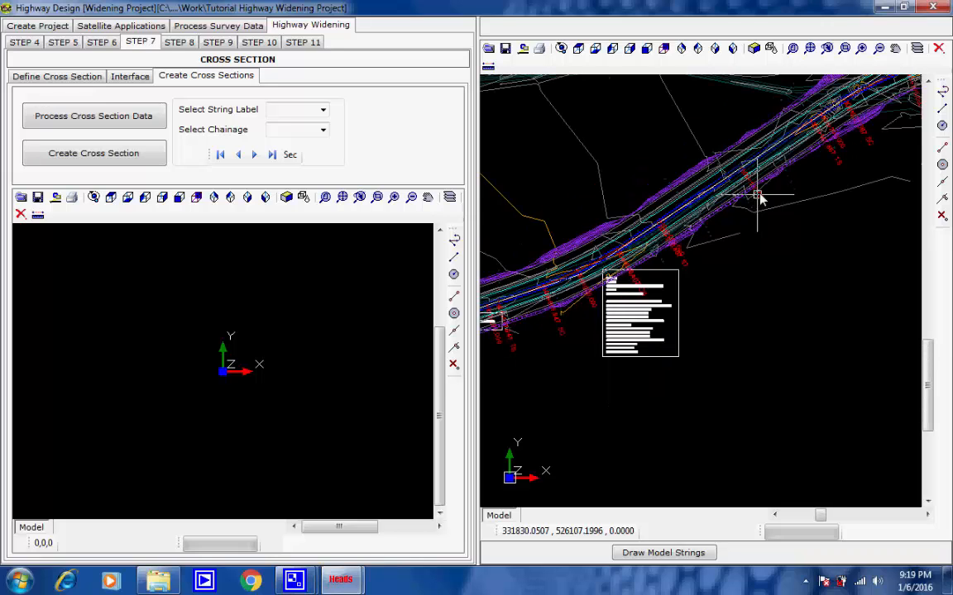
middle_click_drag(916, 111, 754, 282)
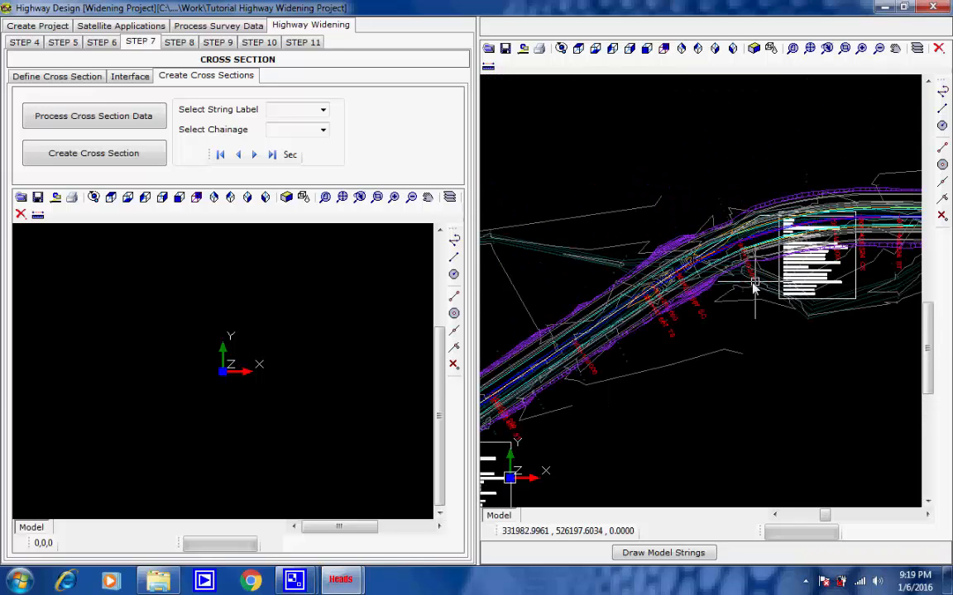
scroll(753, 284, "up", 3)
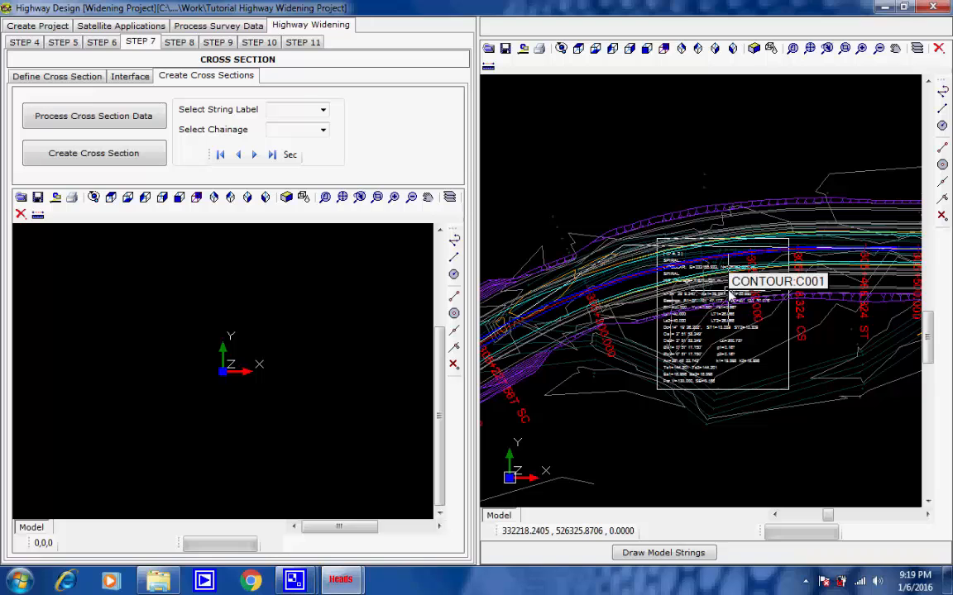
scroll(731, 294, "up", 1)
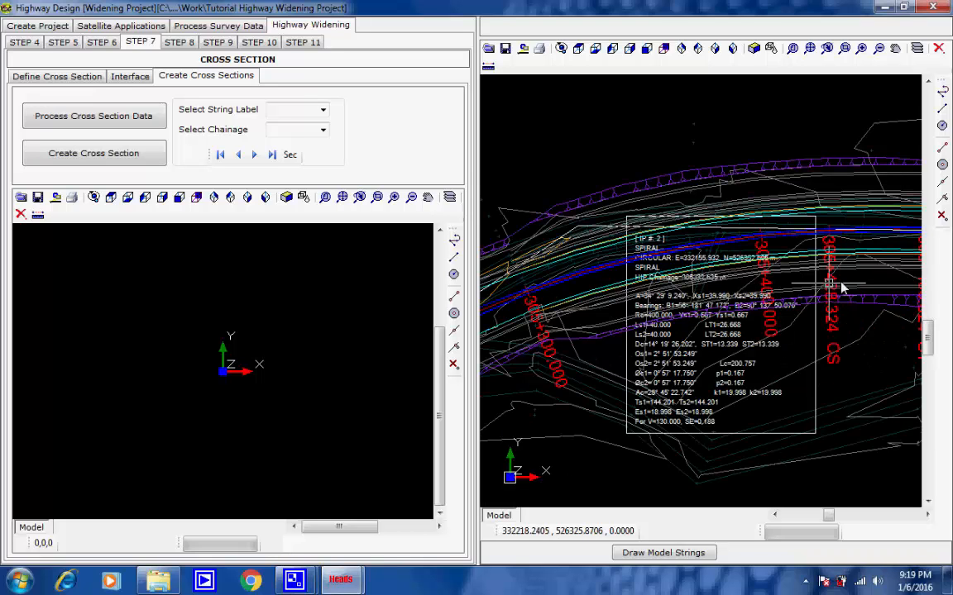
scroll(735, 291, "up", 1)
middle_click_drag(720, 304, 571, 324)
middle_click_drag(825, 315, 563, 323)
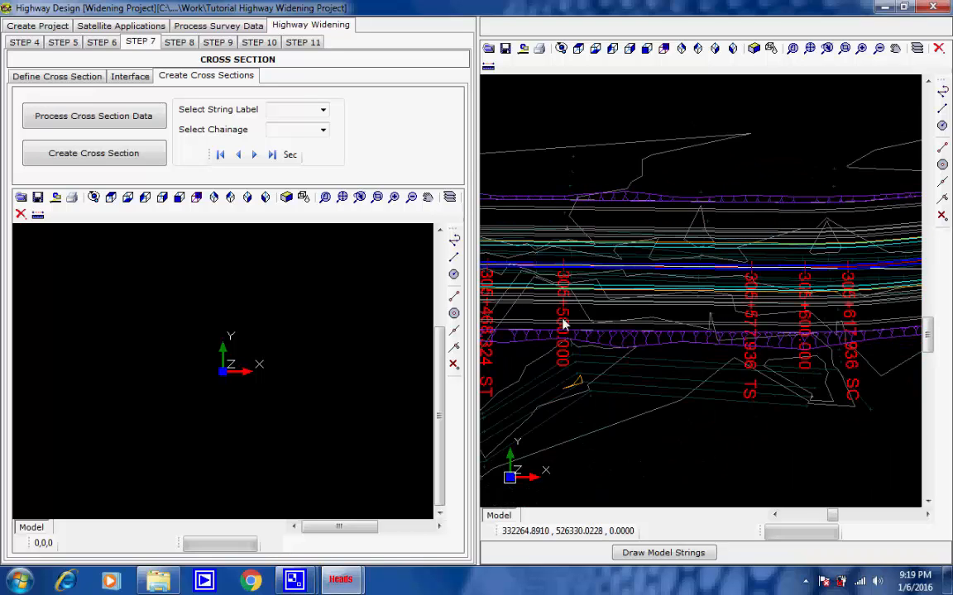
middle_click_drag(804, 319, 555, 340)
middle_click_drag(784, 299, 630, 339)
middle_click_drag(808, 280, 563, 346)
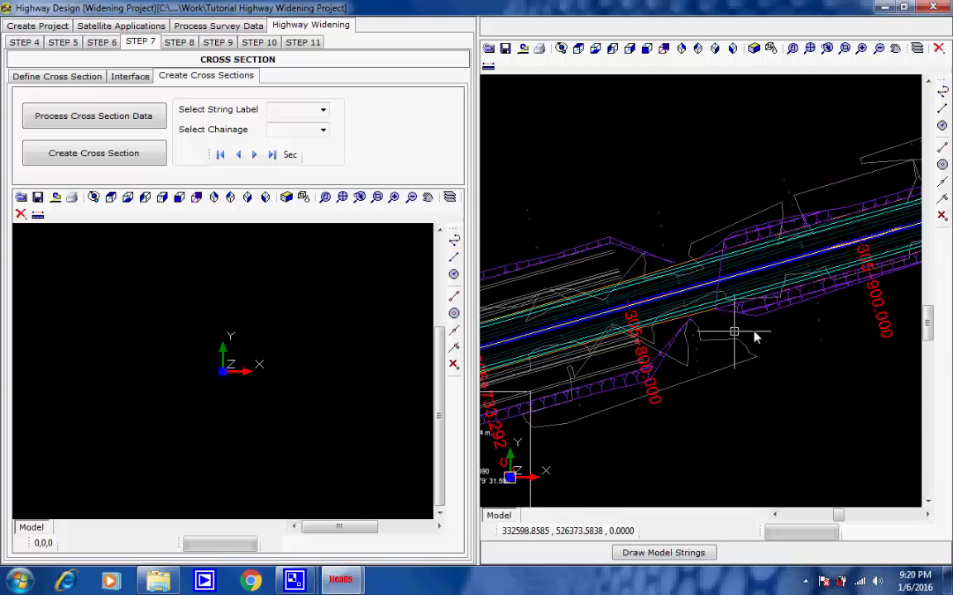
middle_click_drag(769, 334, 553, 375)
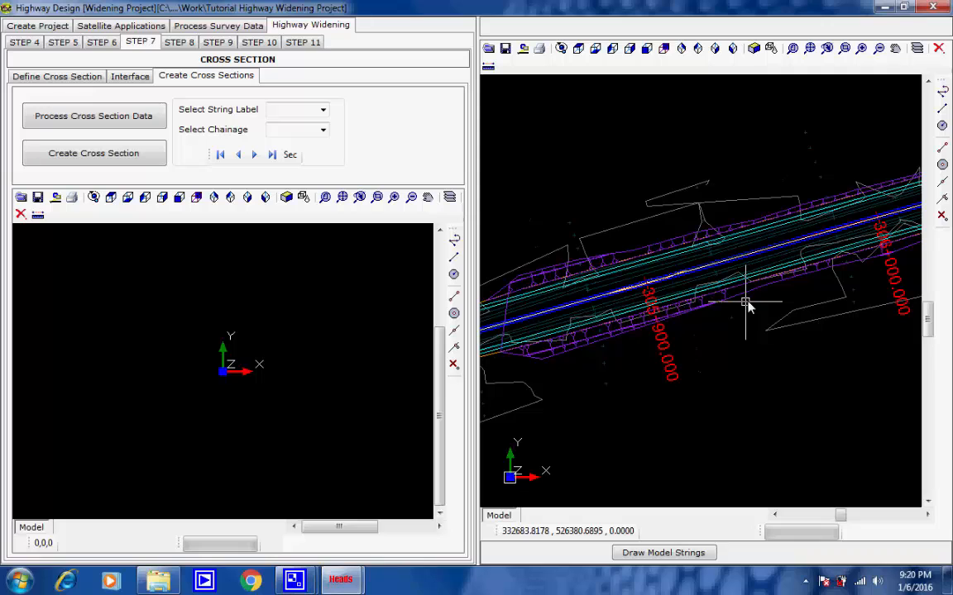
mouse_move(746, 303)
middle_mouse_down()
mouse_move(523, 373)
mouse_move(556, 381)
middle_mouse_up()
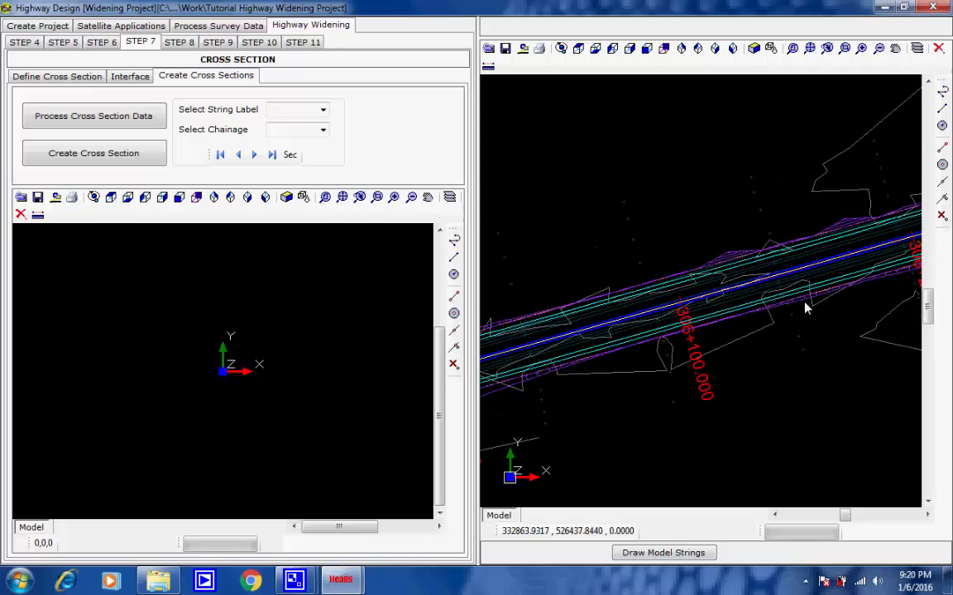
mouse_move(805, 303)
middle_mouse_down()
mouse_move(523, 399)
mouse_move(563, 392)
middle_mouse_up()
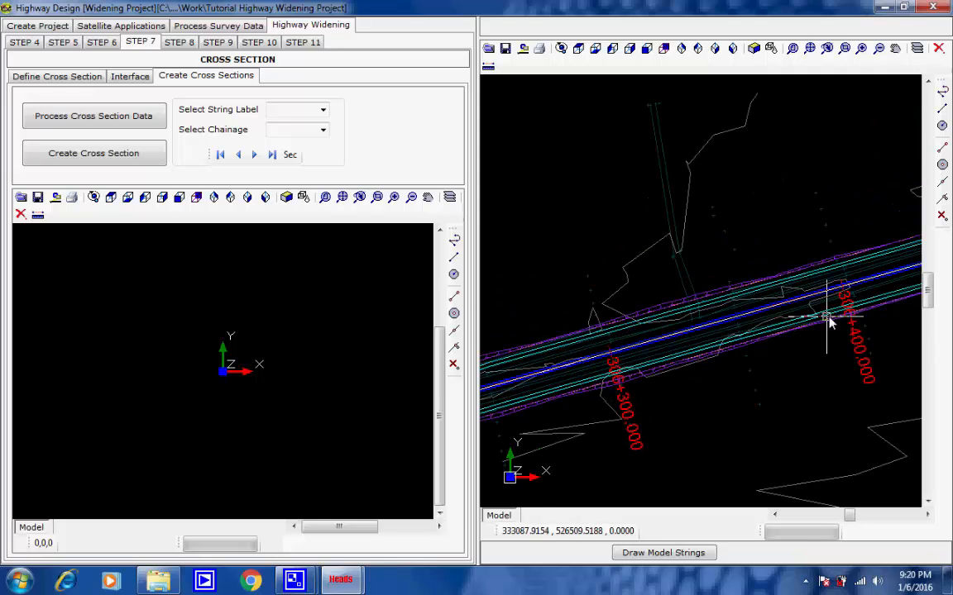
middle_click_drag(829, 317, 560, 397)
middle_click_drag(815, 318, 556, 406)
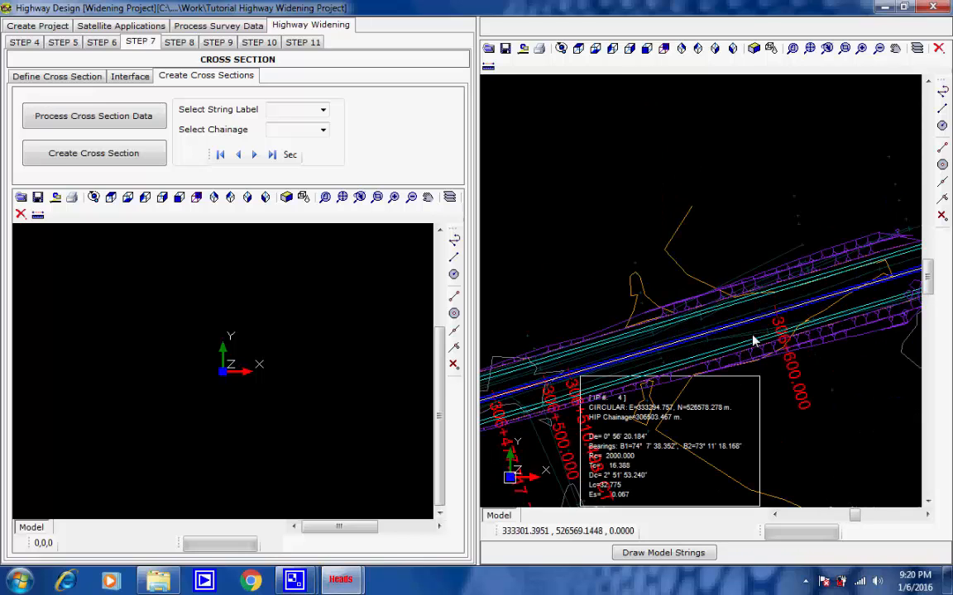
mouse_move(753, 340)
middle_mouse_down()
mouse_move(565, 383)
mouse_move(582, 383)
middle_mouse_up()
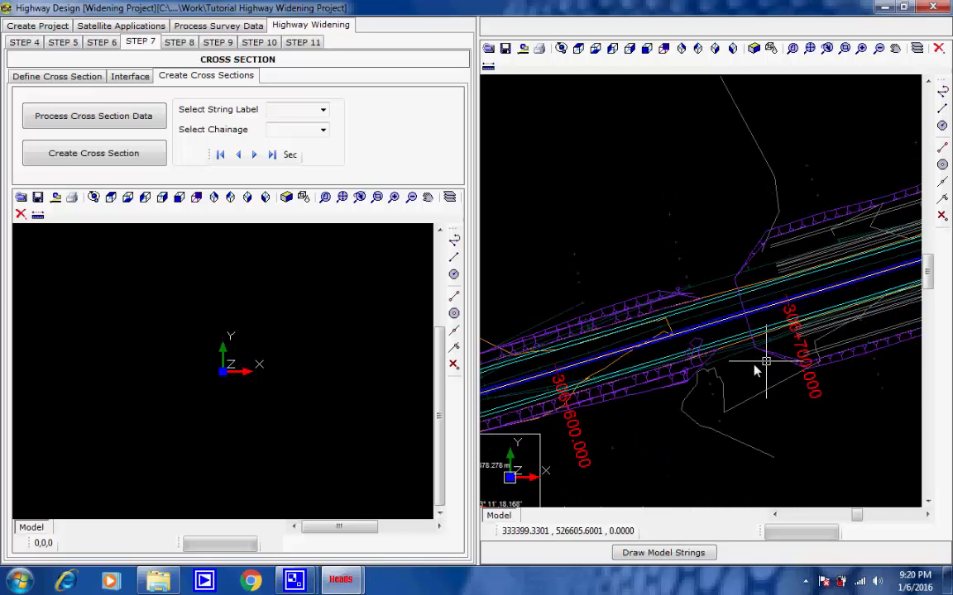
mouse_move(755, 366)
middle_mouse_down()
mouse_move(670, 362)
mouse_move(549, 389)
middle_mouse_up()
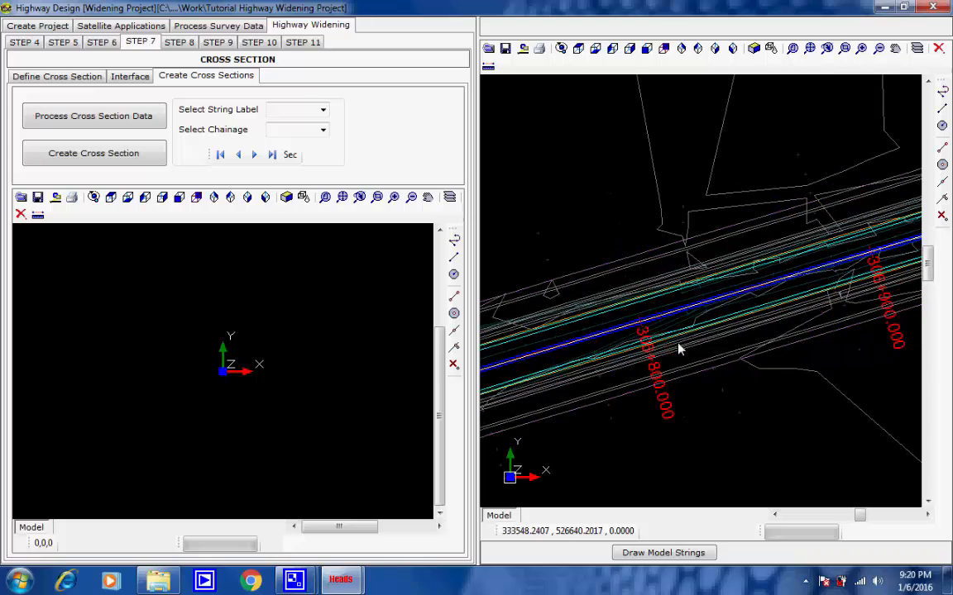
middle_click_drag(847, 261, 583, 375)
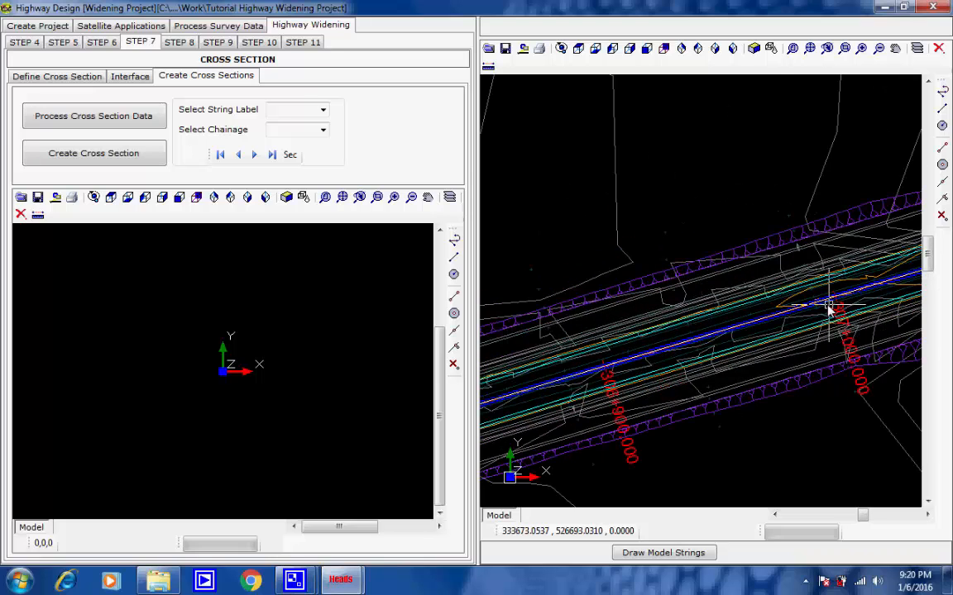
mouse_move(830, 308)
middle_mouse_down()
mouse_move(793, 294)
mouse_move(548, 354)
middle_mouse_up()
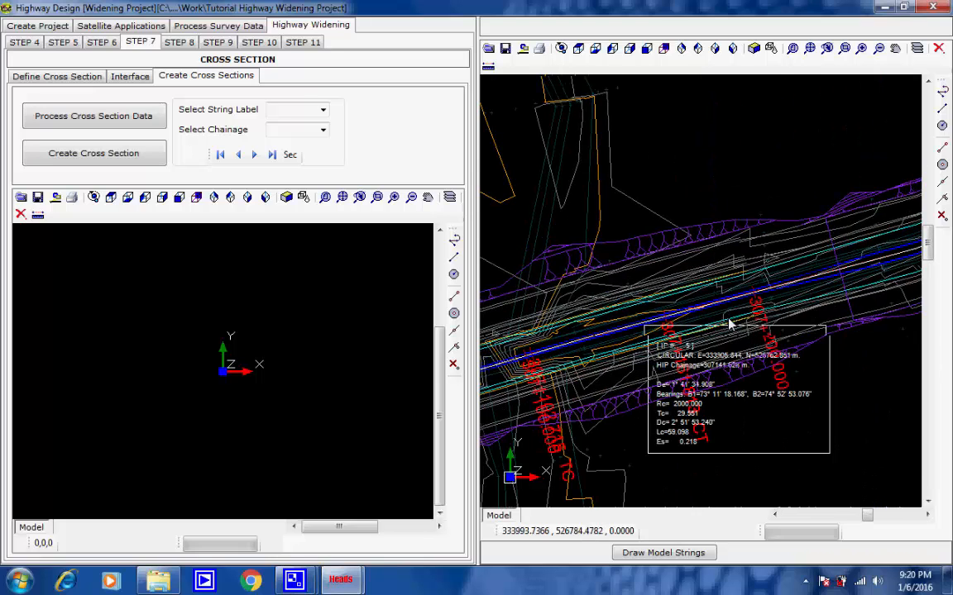
middle_click_drag(730, 325, 580, 376)
middle_click_drag(896, 296, 634, 311)
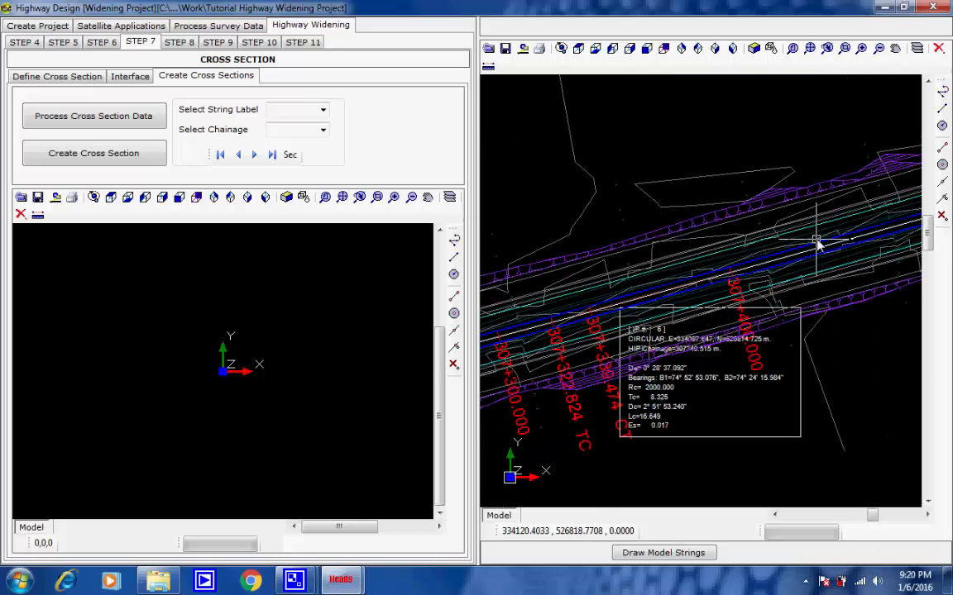
middle_click_drag(843, 254, 610, 329)
middle_click_drag(857, 258, 586, 334)
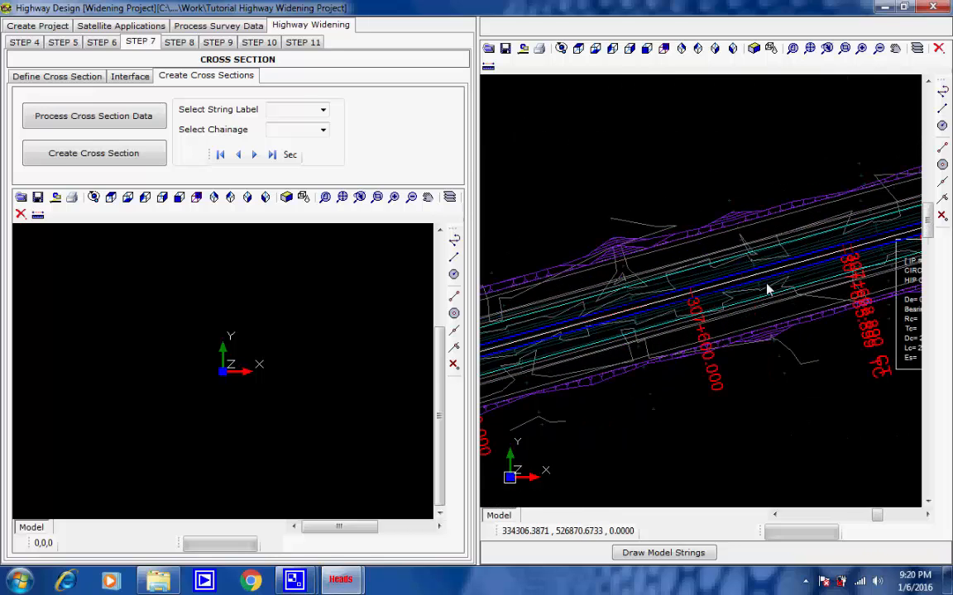
middle_click_drag(818, 263, 536, 339)
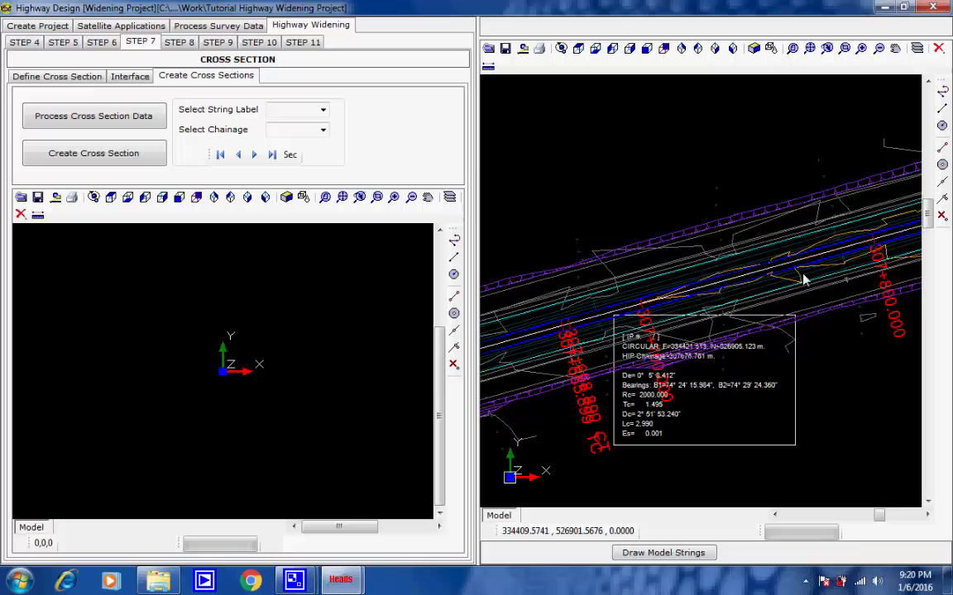
scroll(802, 279, "up", 2)
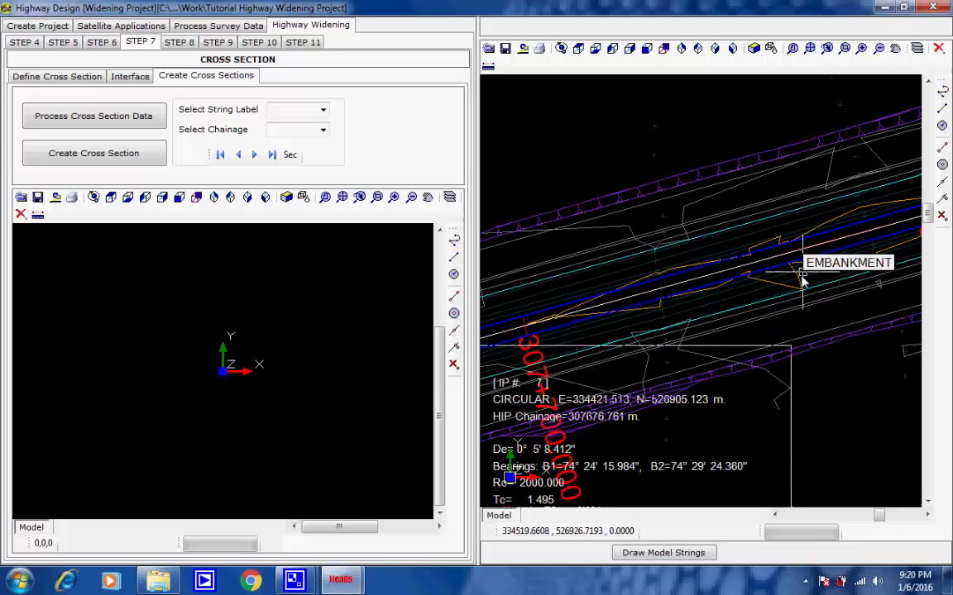
scroll(802, 279, "down", 3)
middle_click_drag(827, 273, 672, 317)
scroll(755, 302, "up", 2)
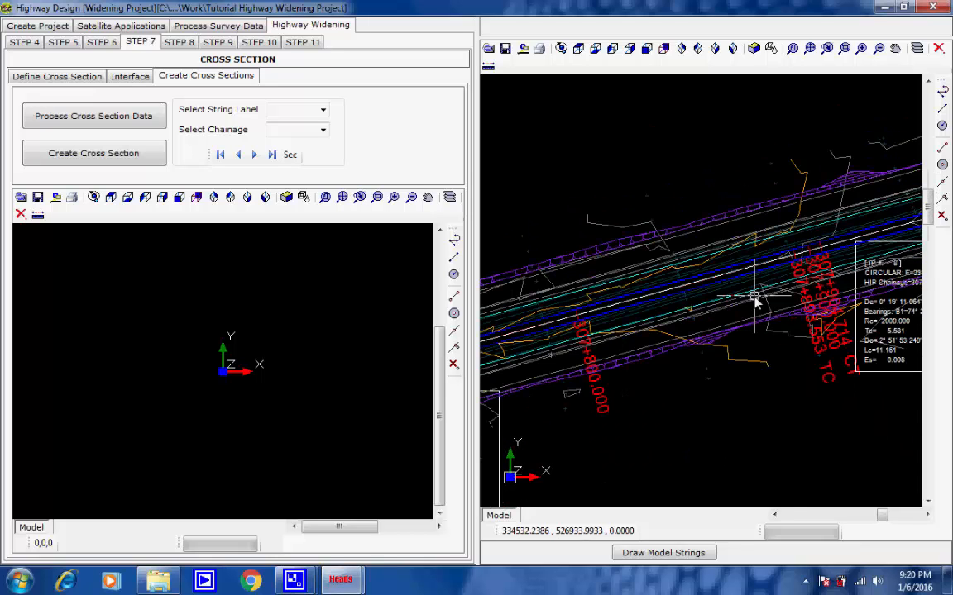
scroll(755, 299, "down", 2)
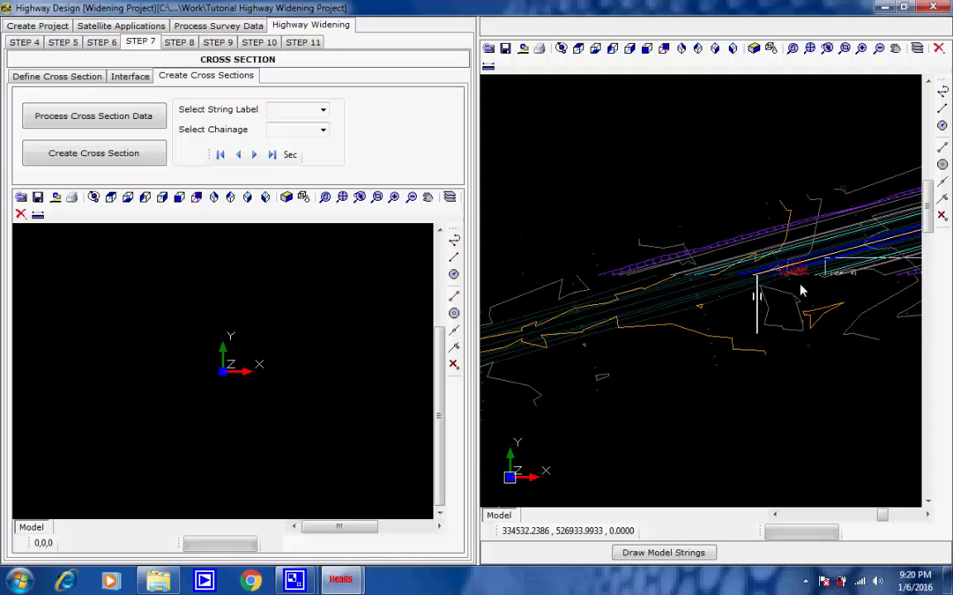
middle_click_drag(800, 285, 584, 368)
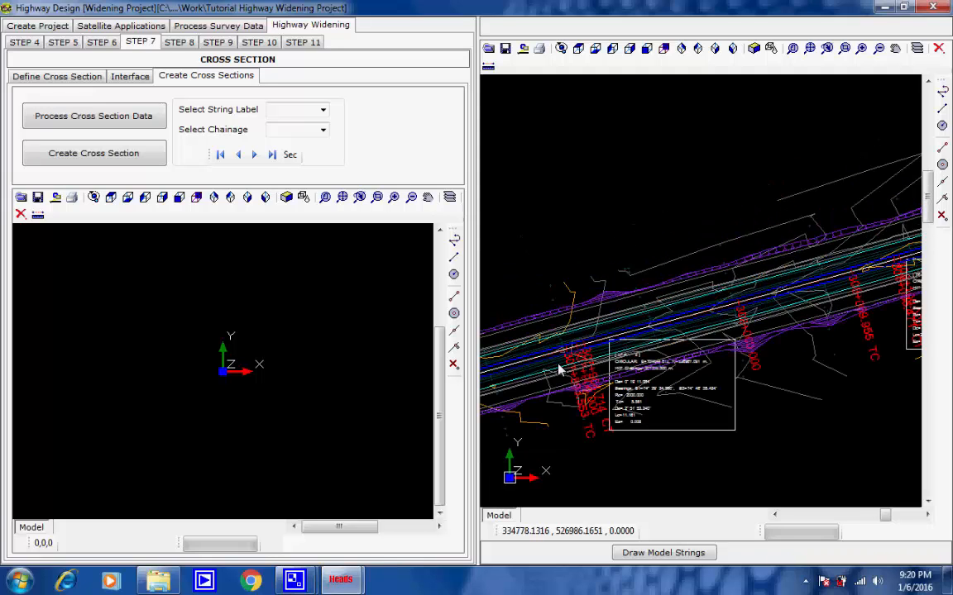
middle_click_drag(796, 337, 619, 371)
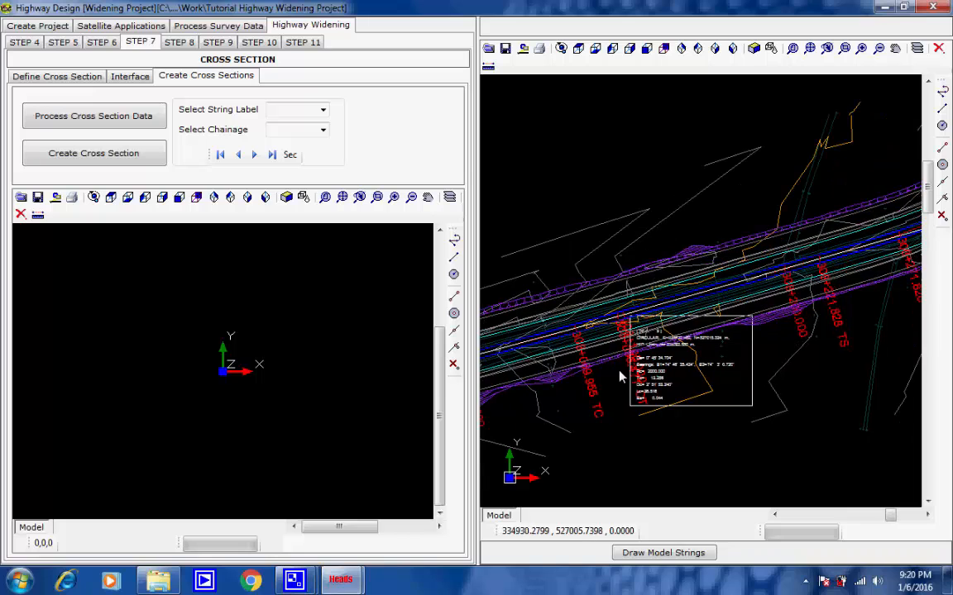
middle_click_drag(780, 300, 612, 379)
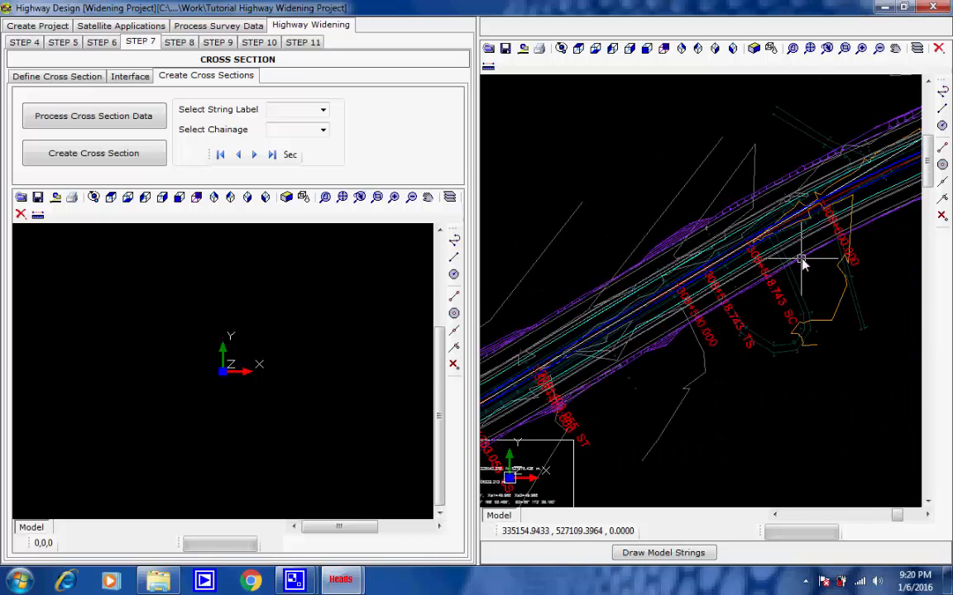
middle_click_drag(801, 262, 632, 376)
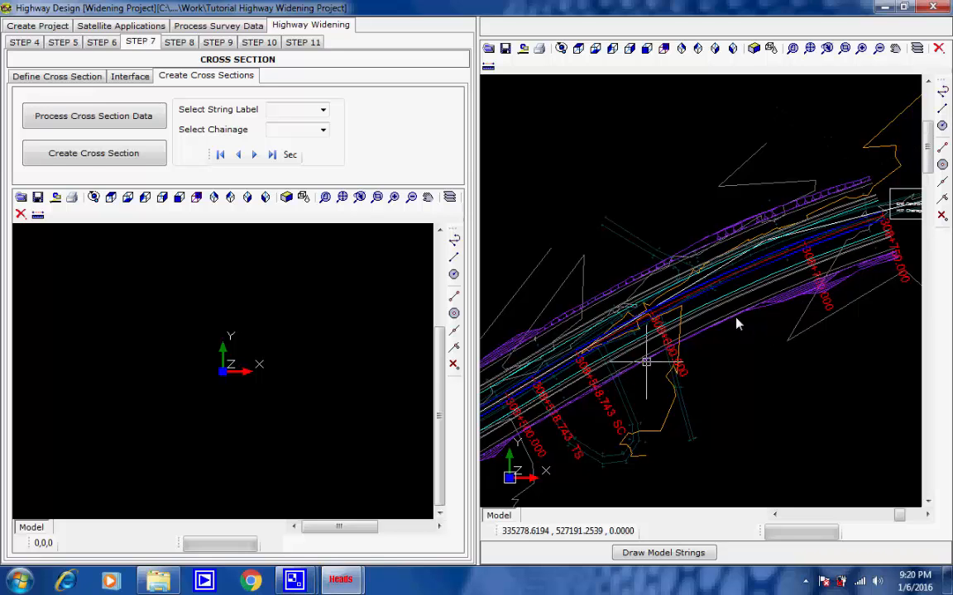
middle_click_drag(835, 276, 699, 340)
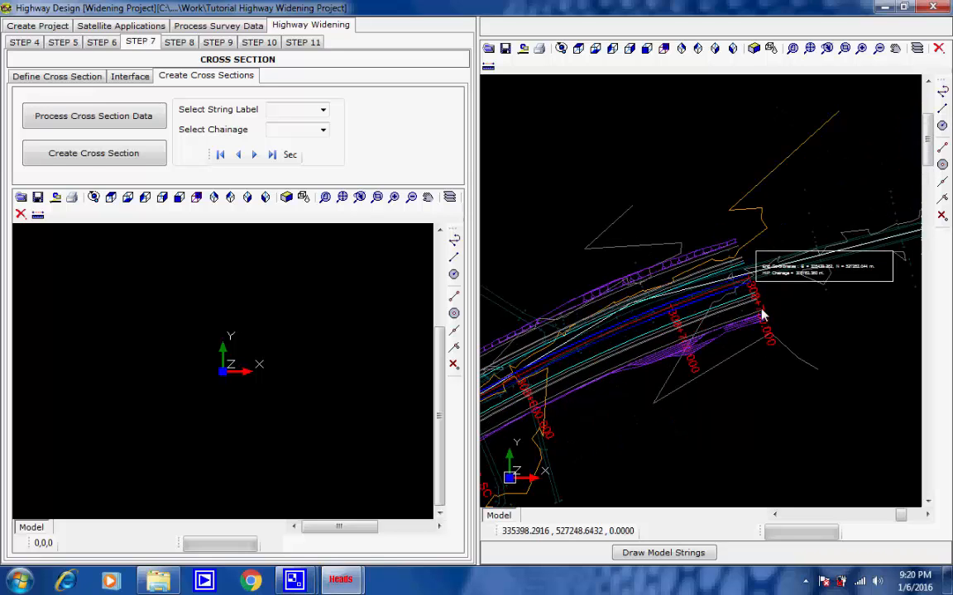
middle_click_drag(762, 314, 841, 280)
scroll(848, 273, "up", 8)
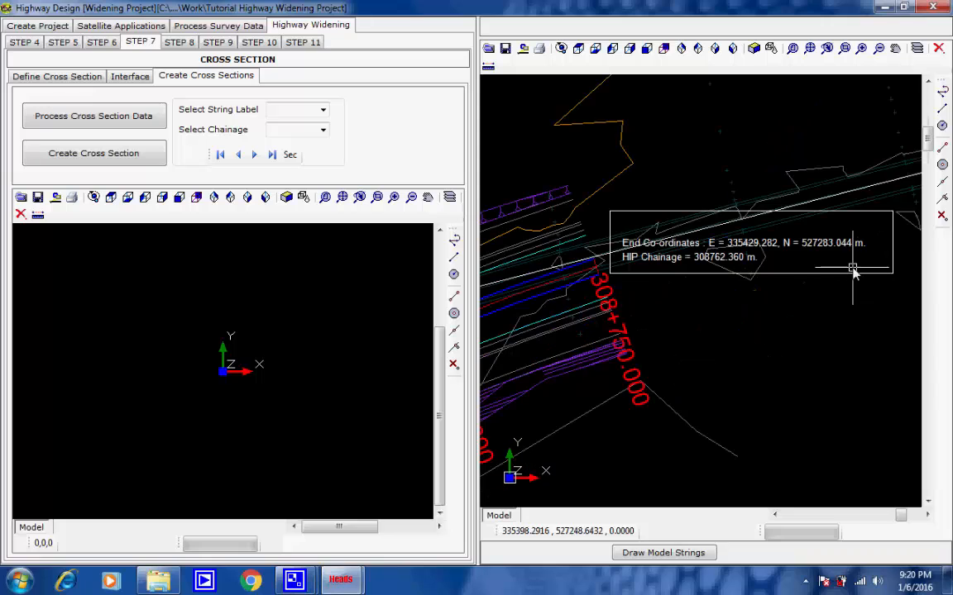
scroll(801, 313, "down", 2)
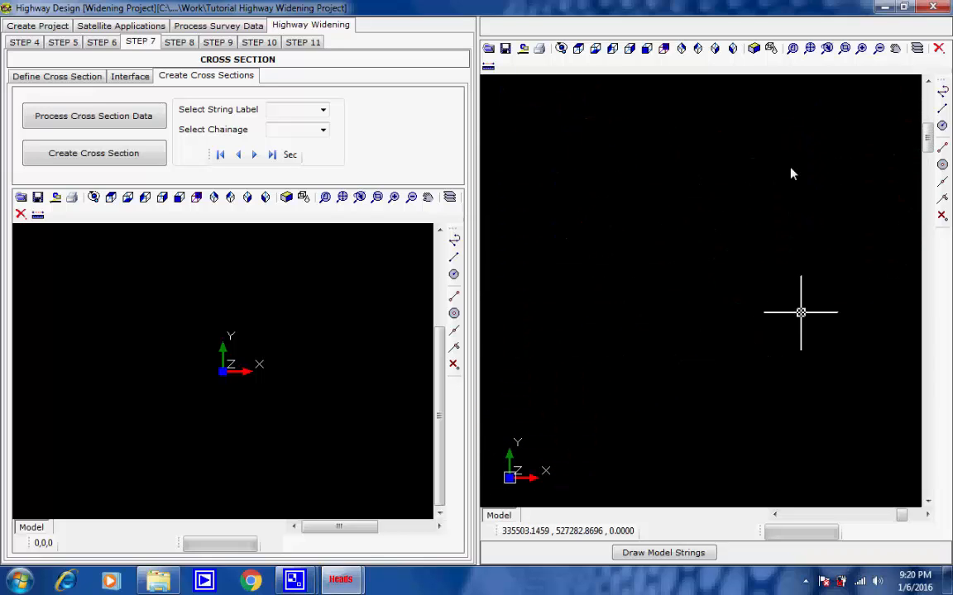
left_click(819, 48)
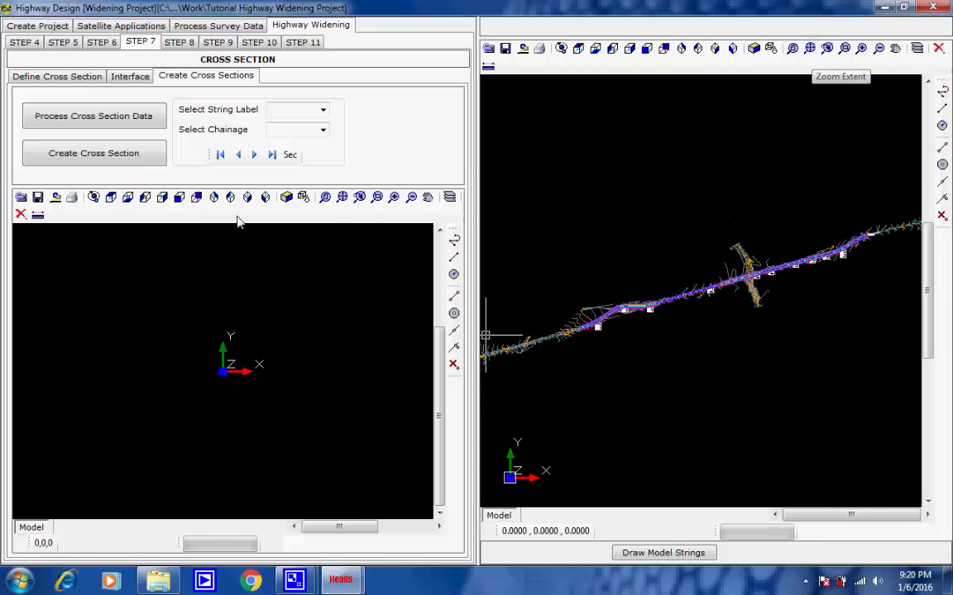
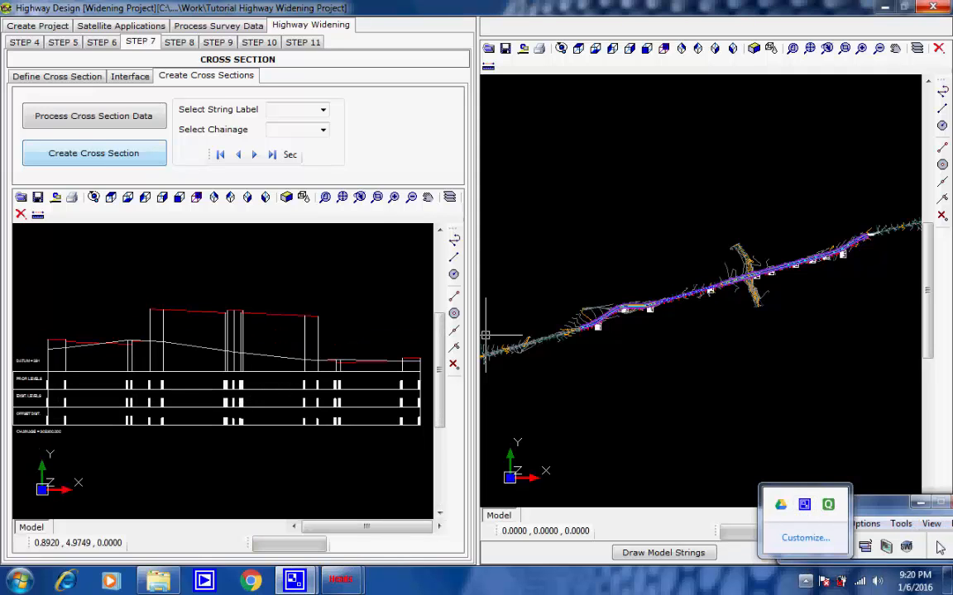
Step: Examine the plan strings around chainage 305+600 and the full cross section drawing of string I001 at chainage 305600
left_click(940, 547)
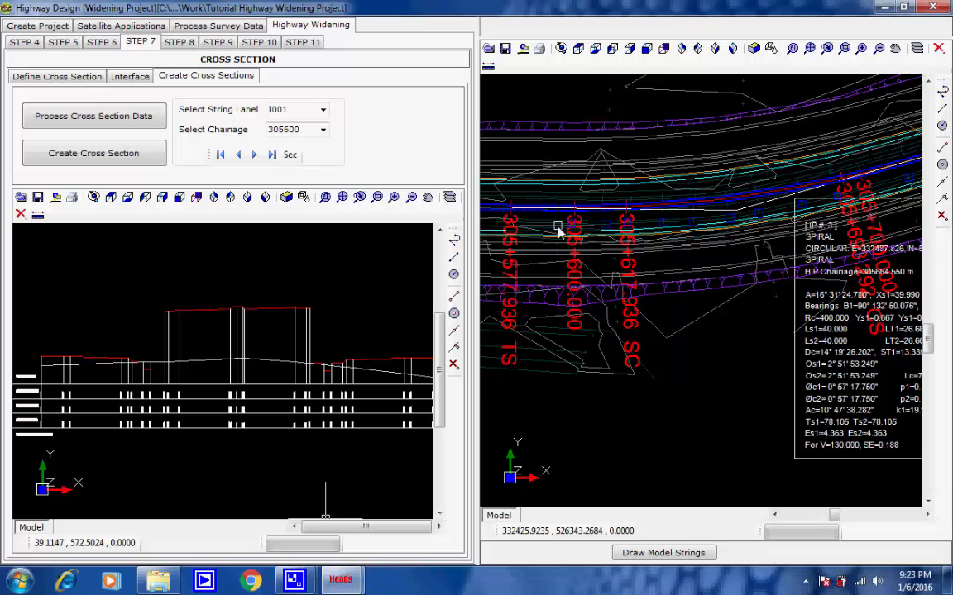
scroll(558, 236, "up", 2)
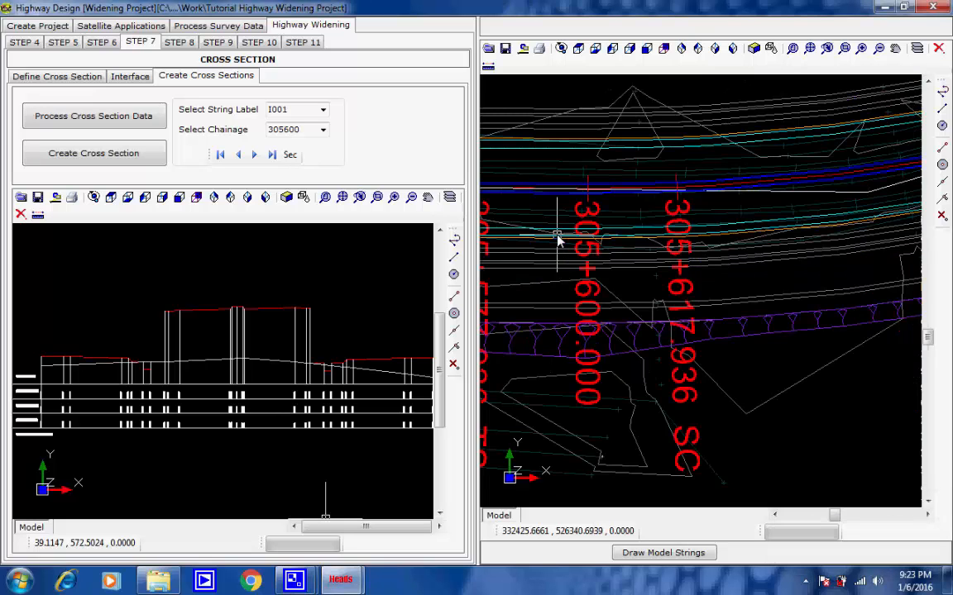
scroll(558, 239, "down", 2)
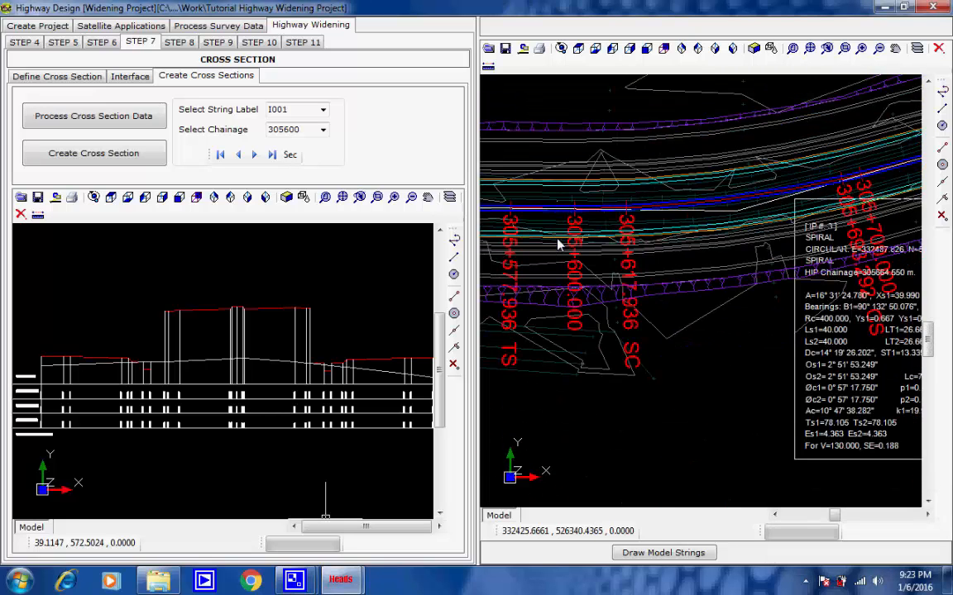
scroll(557, 240, "down", 1)
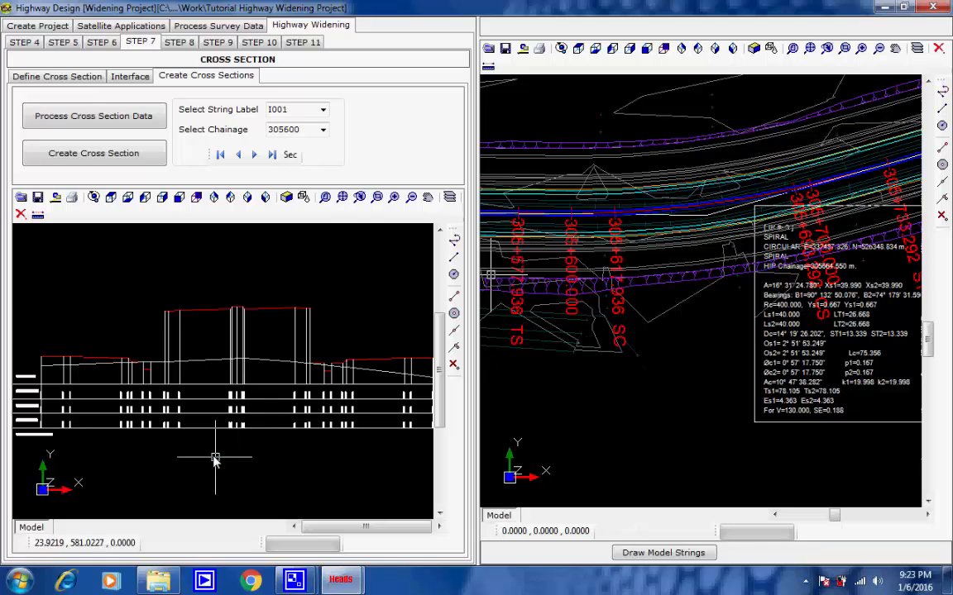
scroll(30, 436, "up", 4)
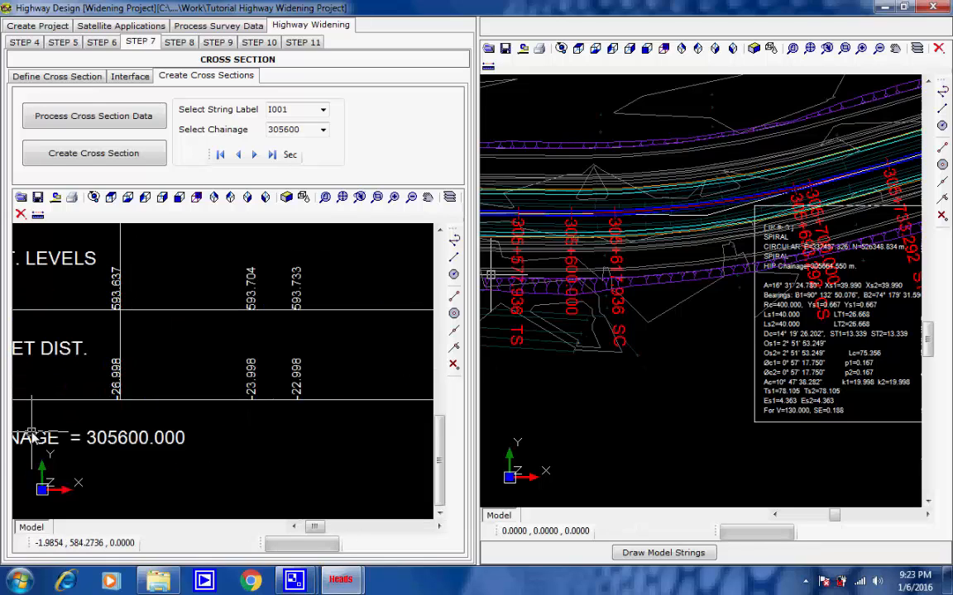
scroll(120, 447, "up", 2)
scroll(168, 466, "up", 1)
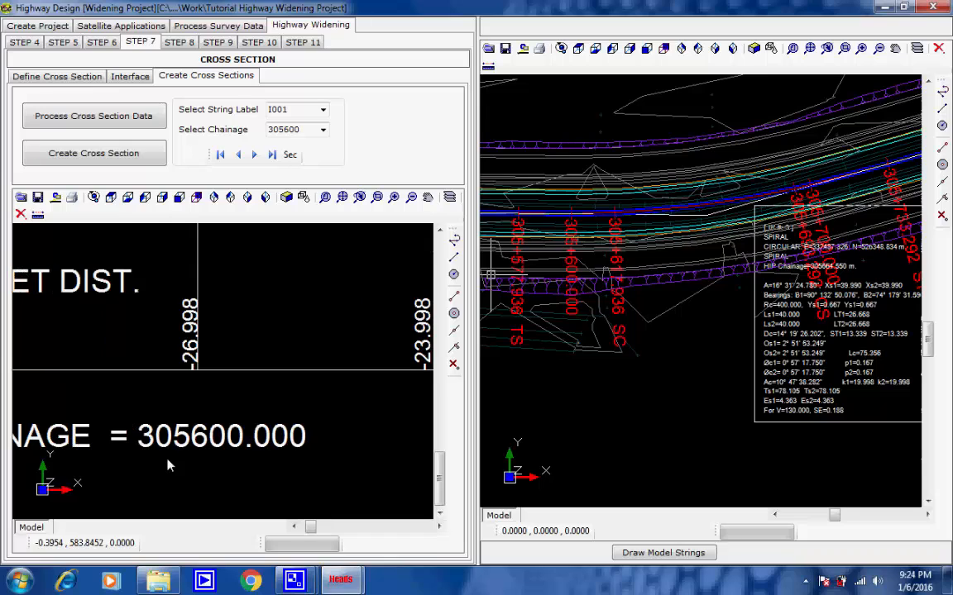
scroll(174, 451, "down", 6)
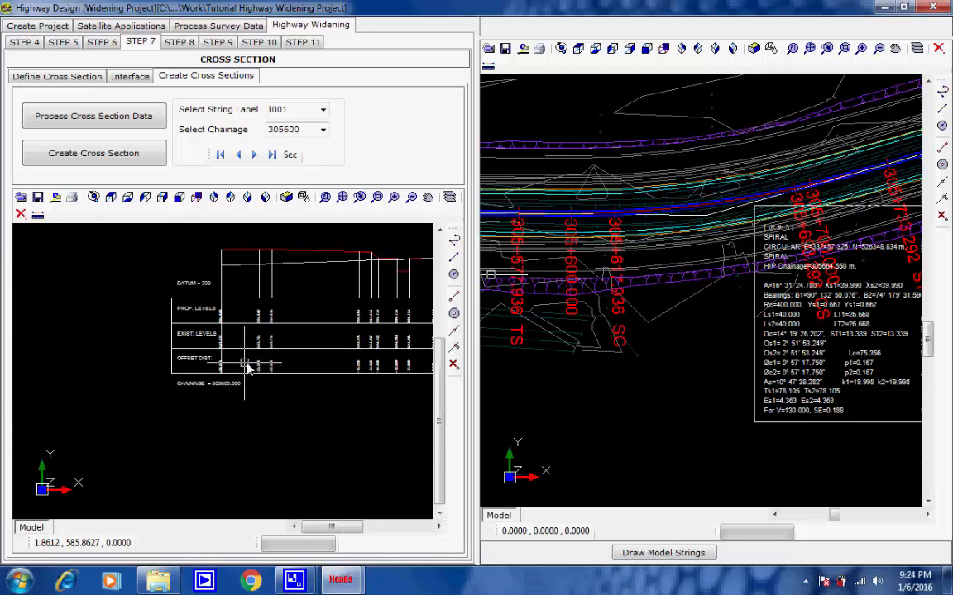
middle_click_drag(168, 364, 73, 379)
scroll(191, 359, "down", 3)
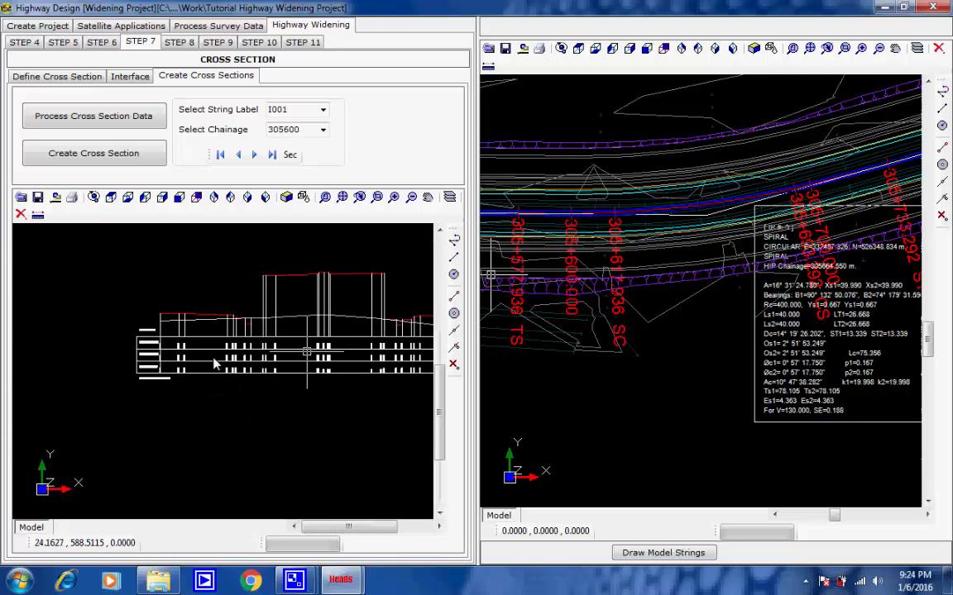
middle_click_drag(306, 352, 213, 357)
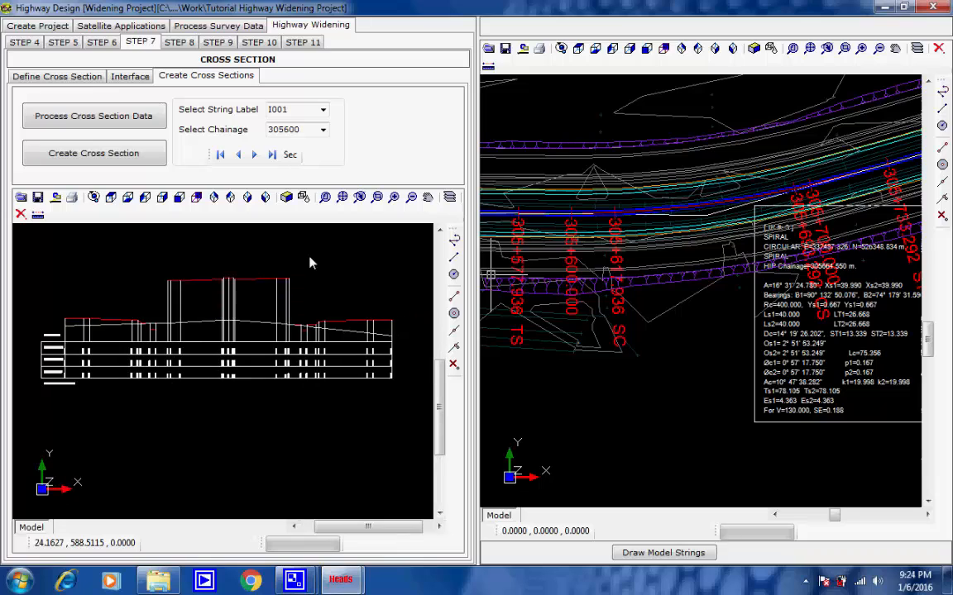
Step: Select chainage 305575 for string I001 and inspect its cross section drawing, including the chainage label and level rows
left_click(323, 130)
left_click(323, 133)
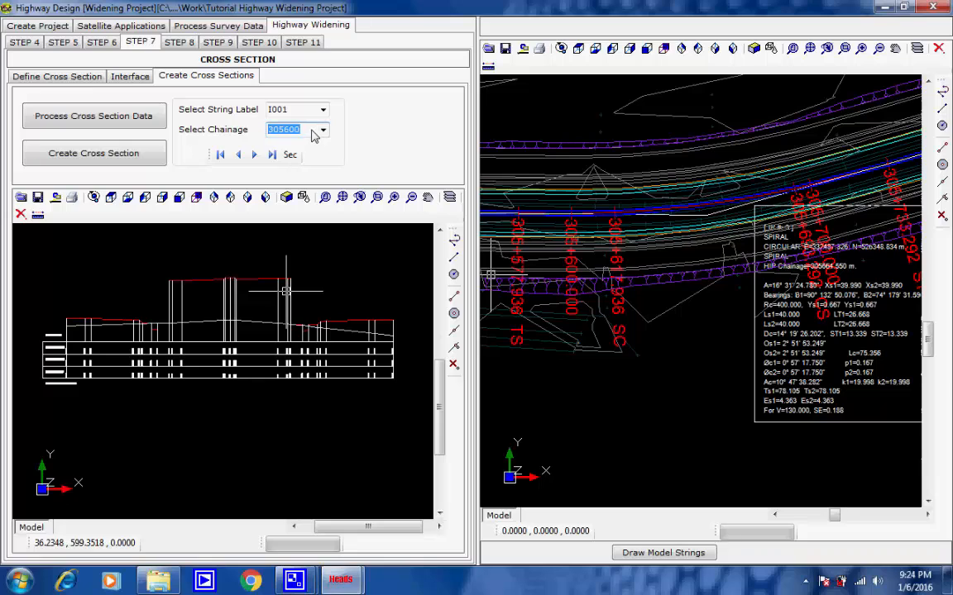
left_click(308, 130)
scroll(69, 378, "up", 1)
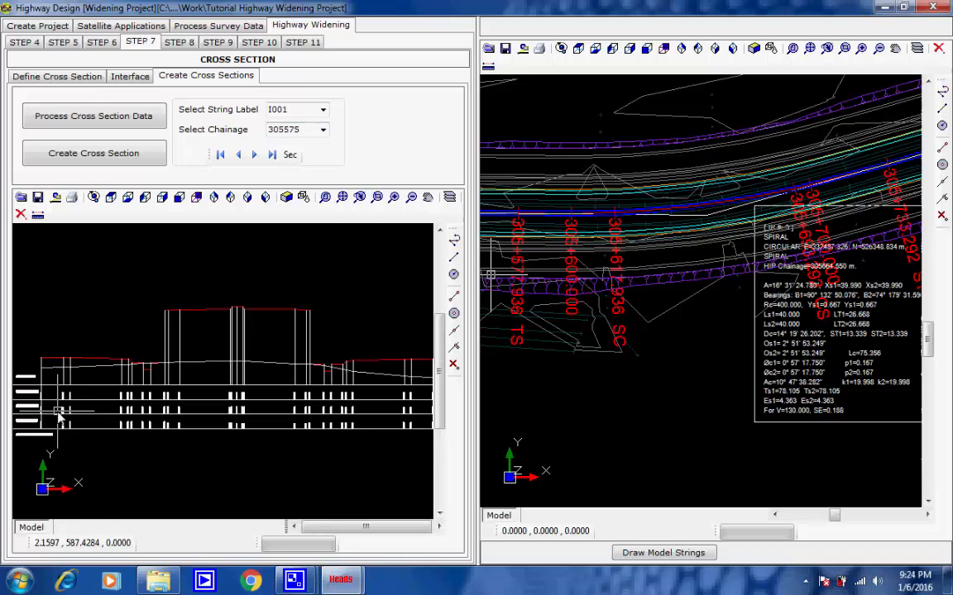
middle_click_drag(58, 414, 157, 373)
scroll(179, 387, "up", 5)
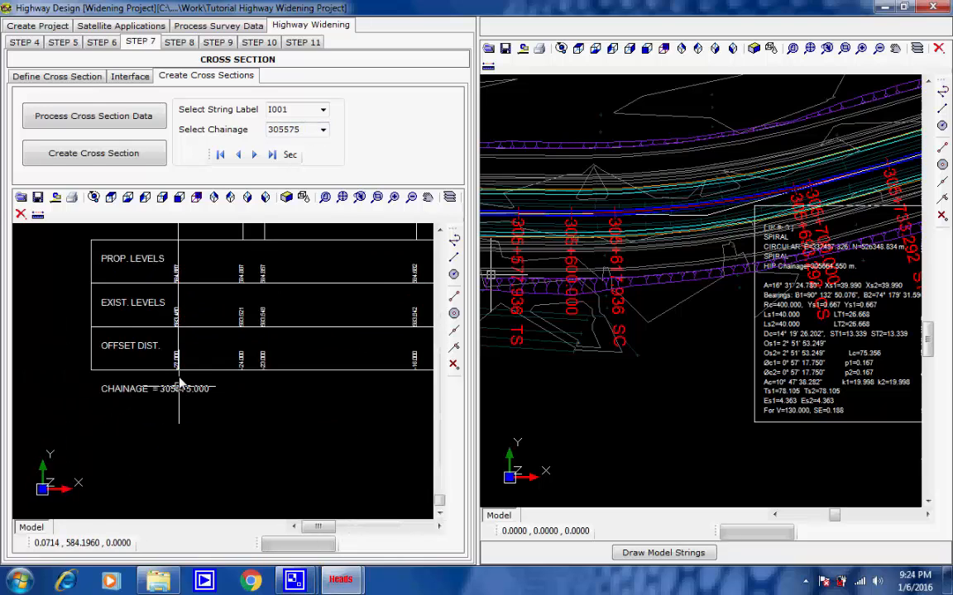
scroll(184, 382, "down", 4)
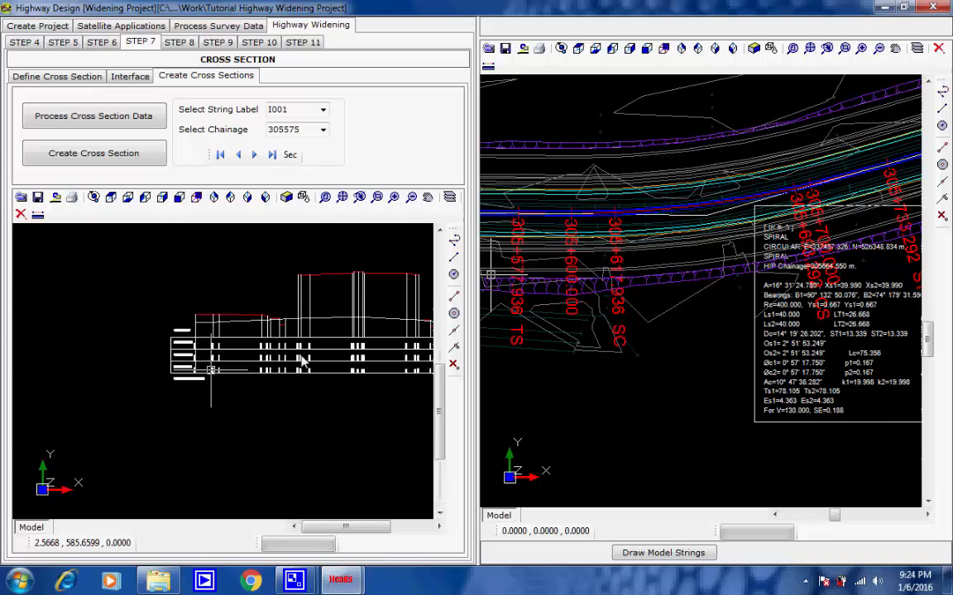
middle_click_drag(133, 364, 197, 364)
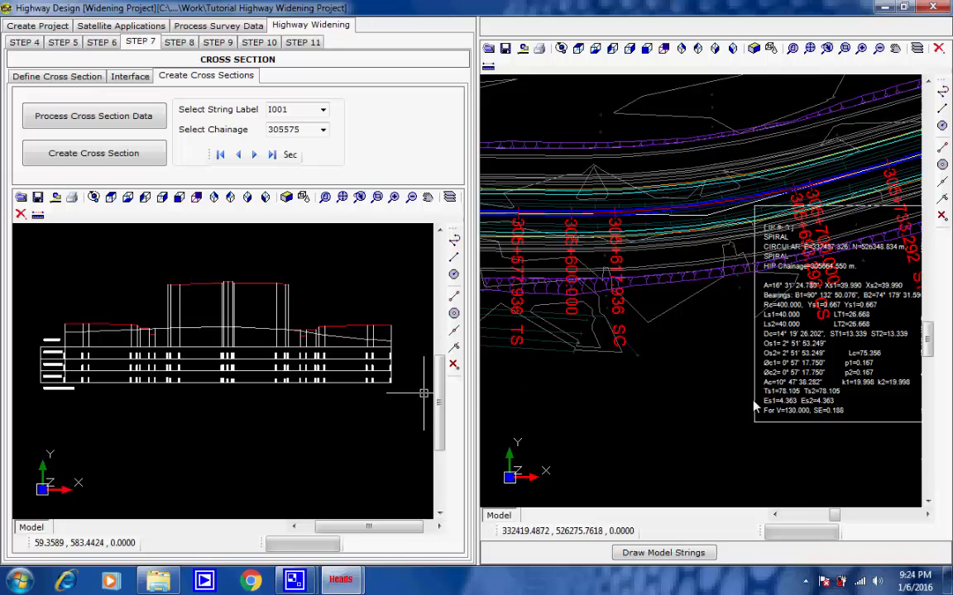
Step: Examine the design strings and embankment slopes in plan between chainages 305+500 and 305+900
middle_click_drag(542, 398, 754, 405)
middle_click_drag(602, 396, 671, 404)
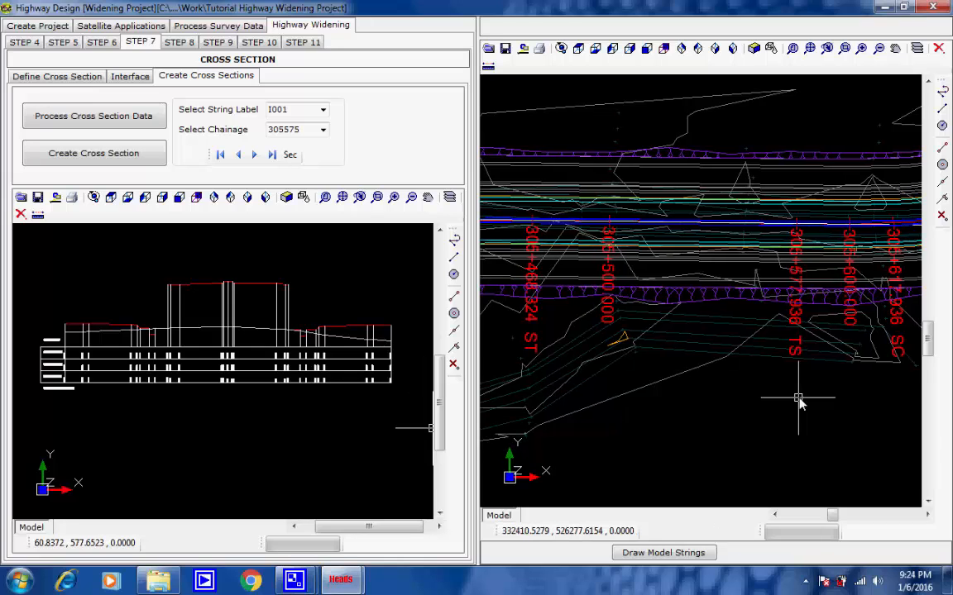
scroll(799, 401, "down", 3)
scroll(795, 396, "down", 2)
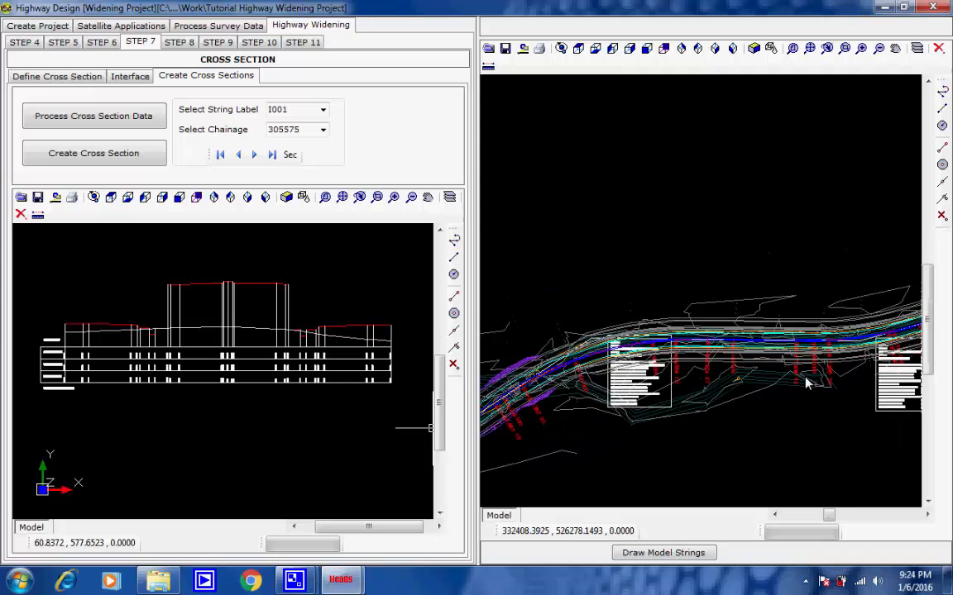
scroll(849, 357, "down", 1)
scroll(845, 339, "down", 4)
middle_click_drag(845, 340, 654, 391)
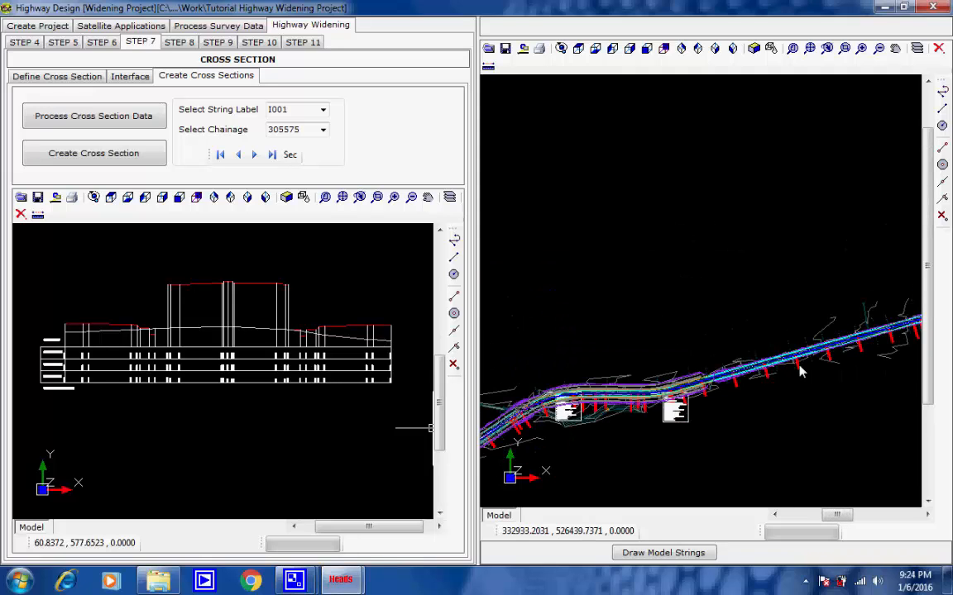
scroll(757, 383, "up", 5)
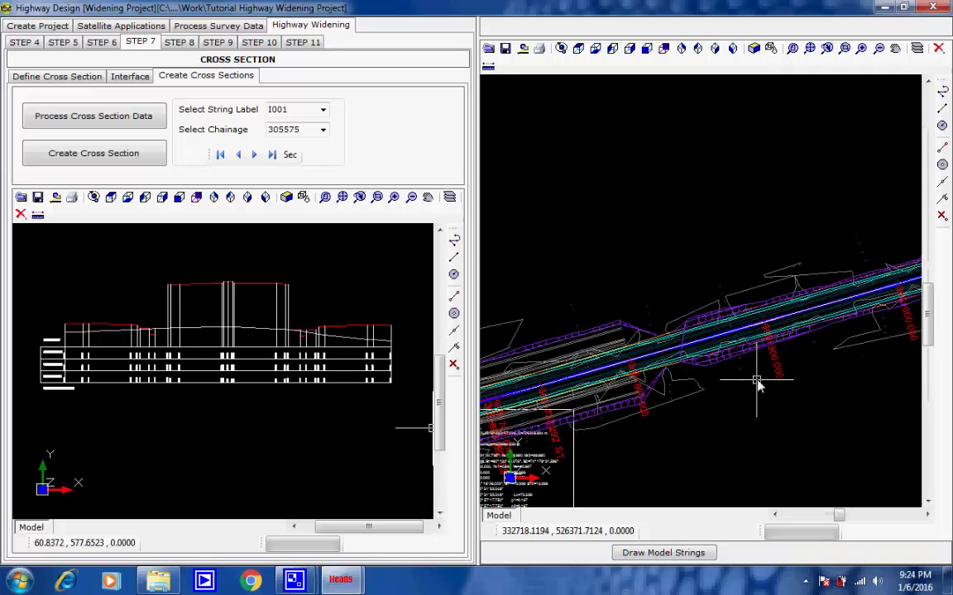
scroll(757, 385, "down", 1)
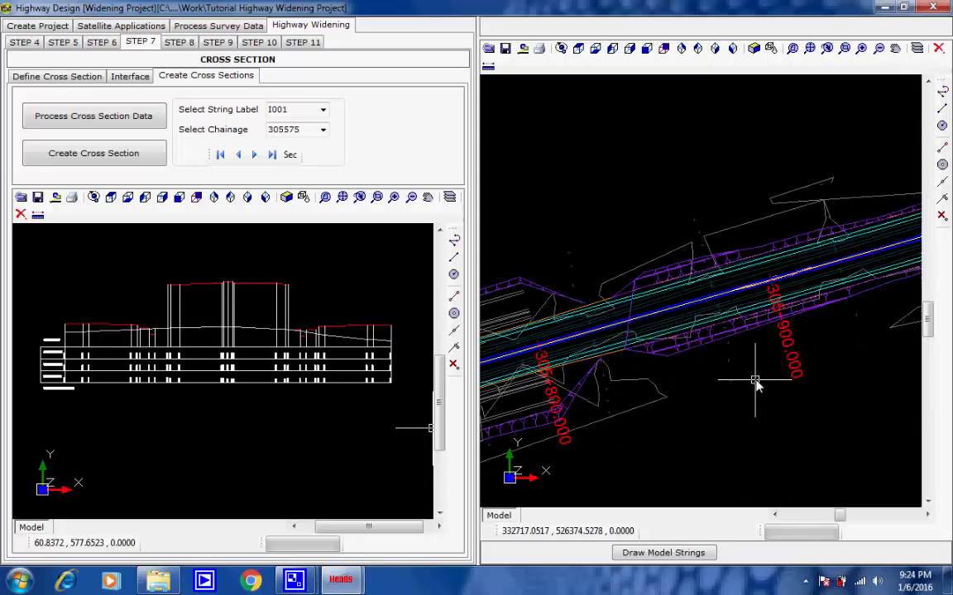
middle_click_drag(726, 409, 838, 369)
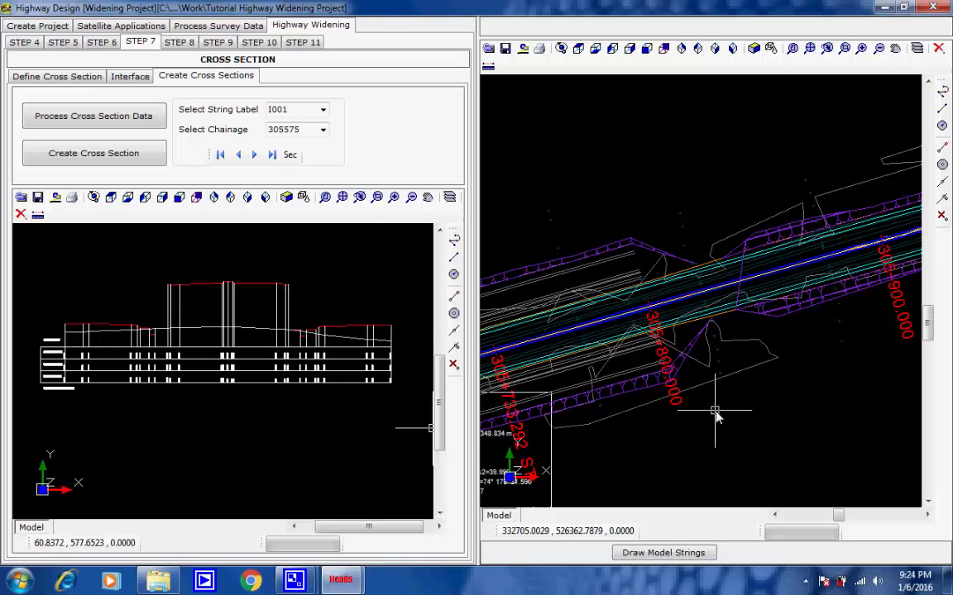
Step: Follow the alignment in plan further on and examine the change in road section between chainages 306+600 and 306+800
scroll(720, 410, "down", 3)
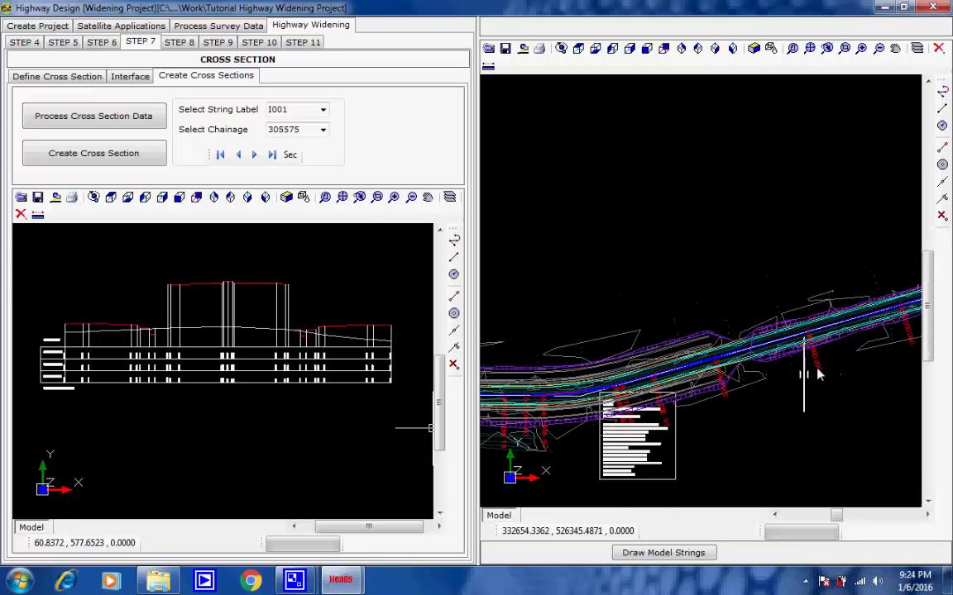
scroll(814, 372, "down", 2)
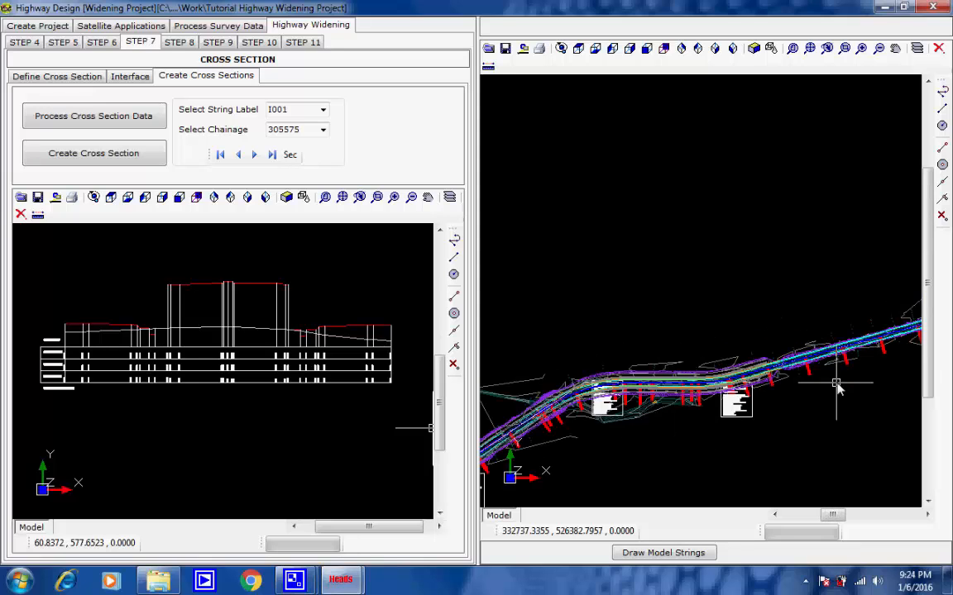
middle_click_drag(836, 383, 591, 426)
middle_click_drag(817, 380, 591, 444)
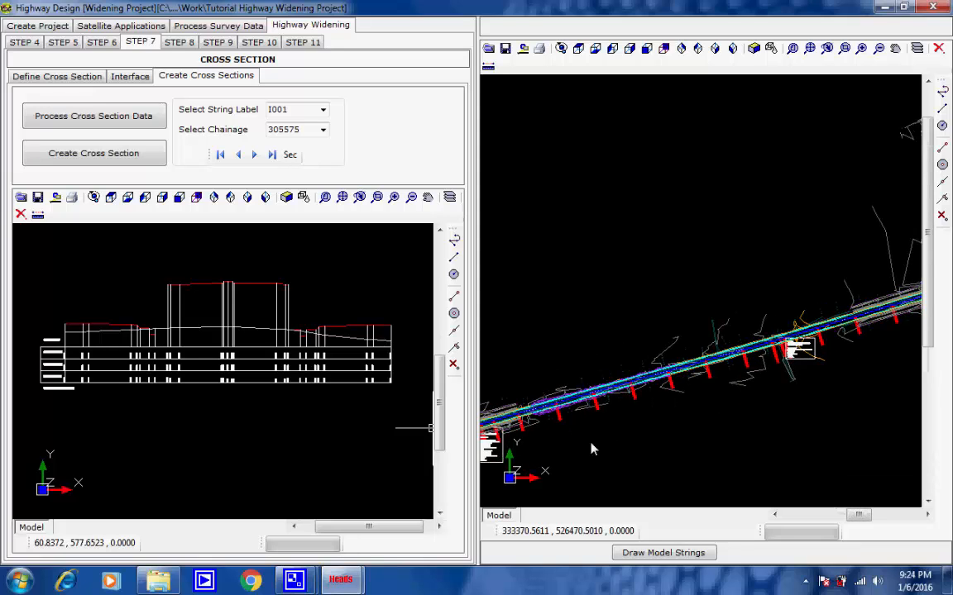
scroll(643, 425, "up", 3)
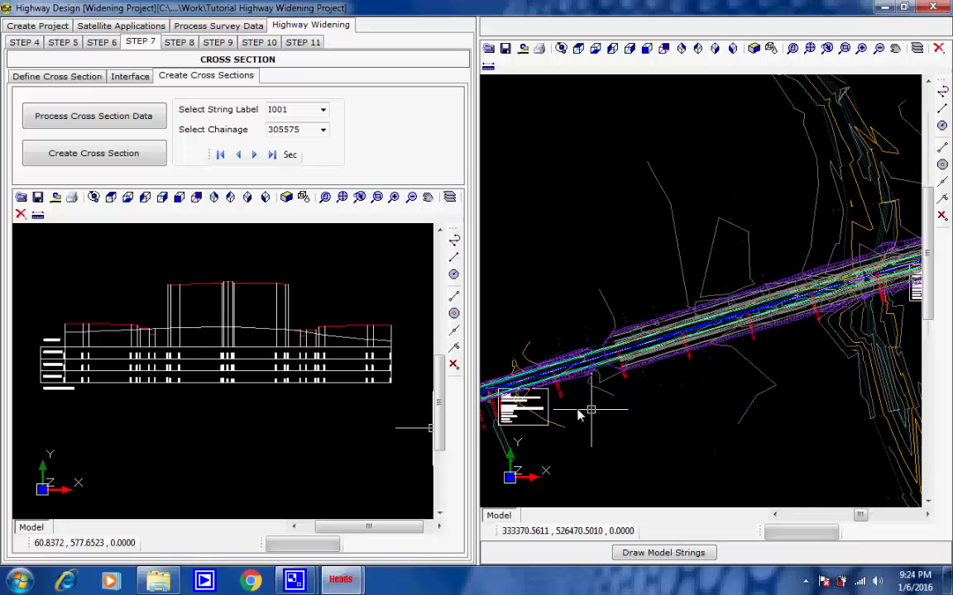
scroll(579, 416, "up", 3)
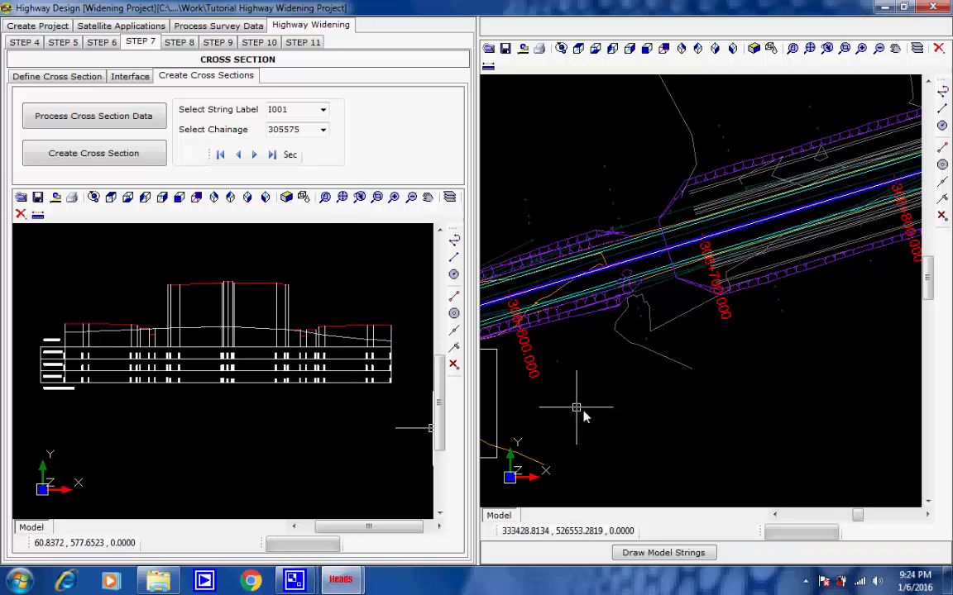
scroll(583, 416, "down", 3)
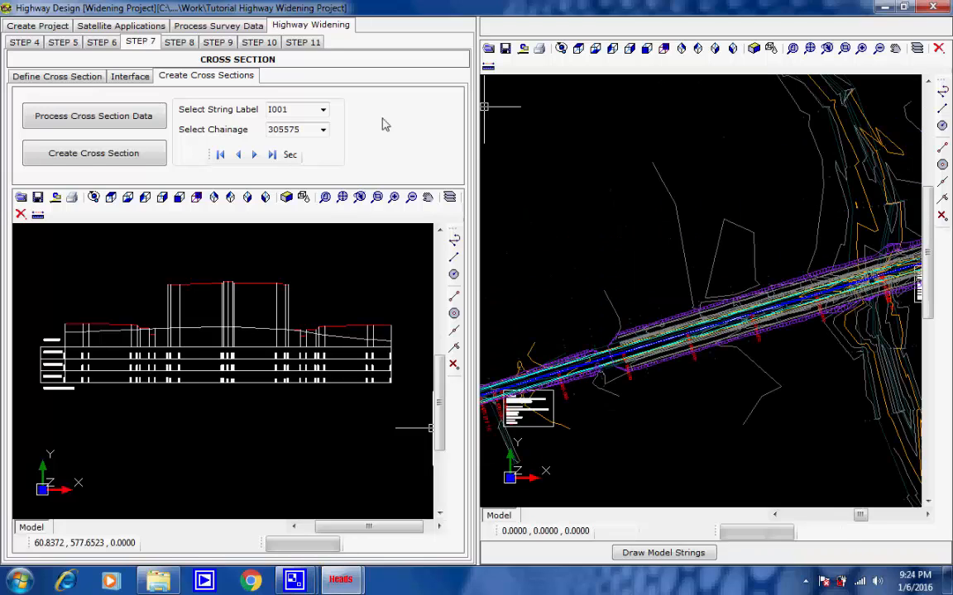
Step: Define the pavement layers for schedule 1, chainage 304725 to 305300, with the default main and service road data, and save them
left_click(190, 45)
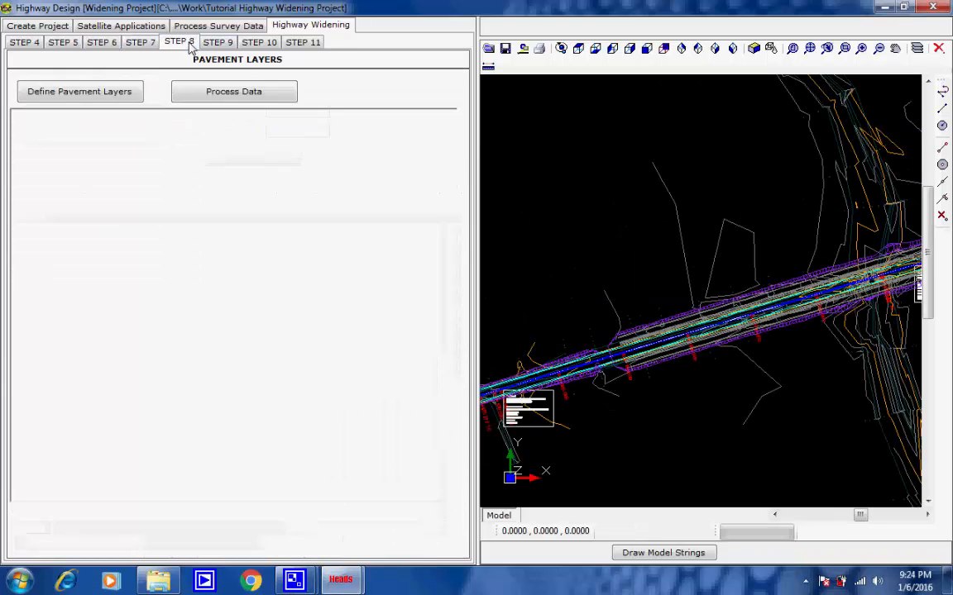
left_click(96, 92)
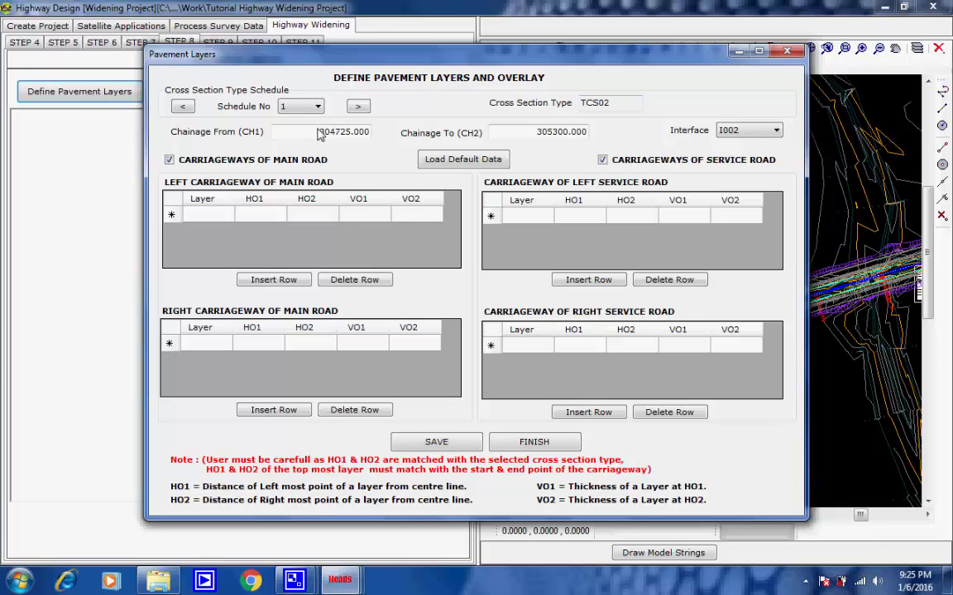
left_click_drag(320, 134, 371, 137)
left_click_drag(515, 135, 589, 135)
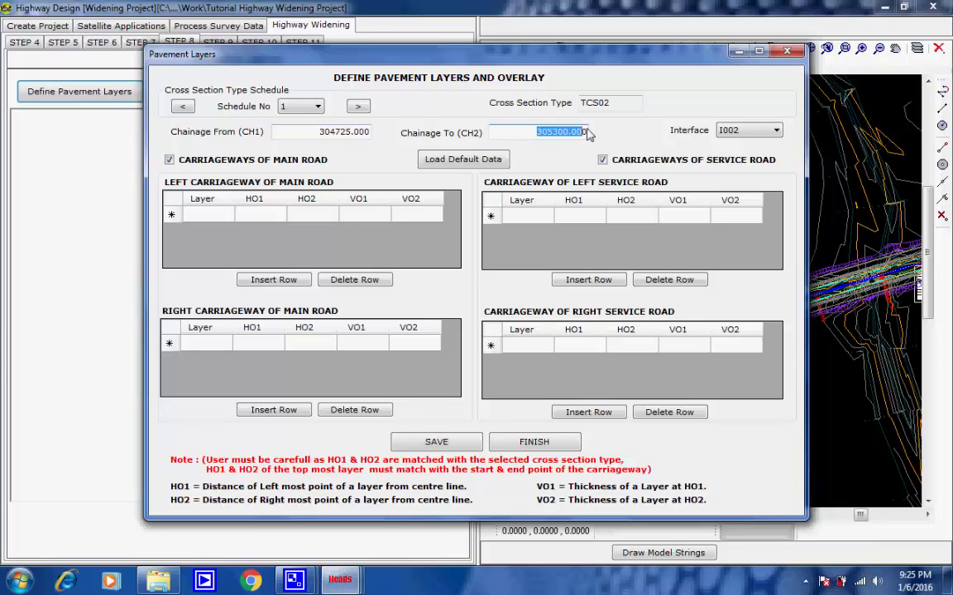
left_click(318, 107)
left_click(289, 119)
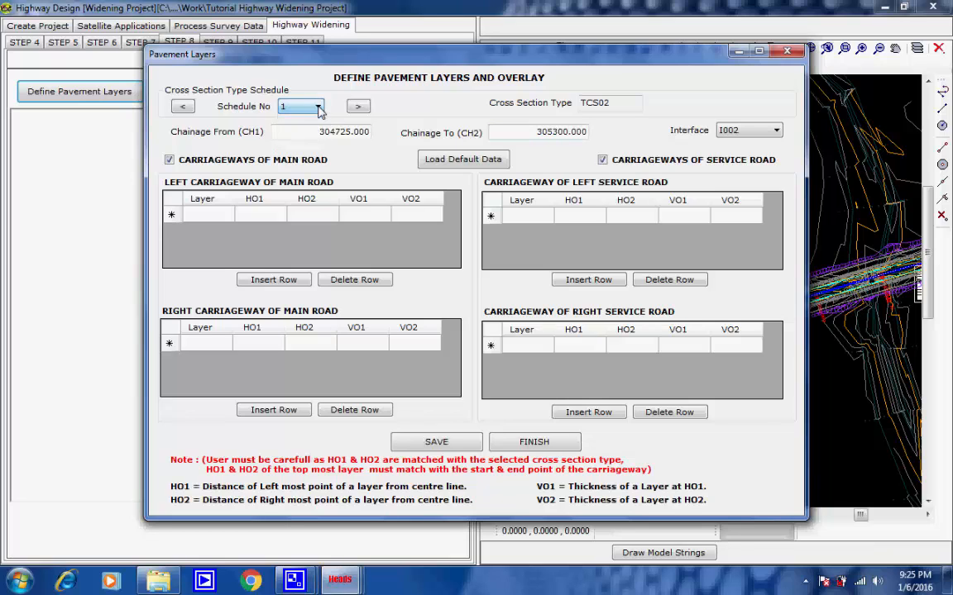
left_click(432, 162)
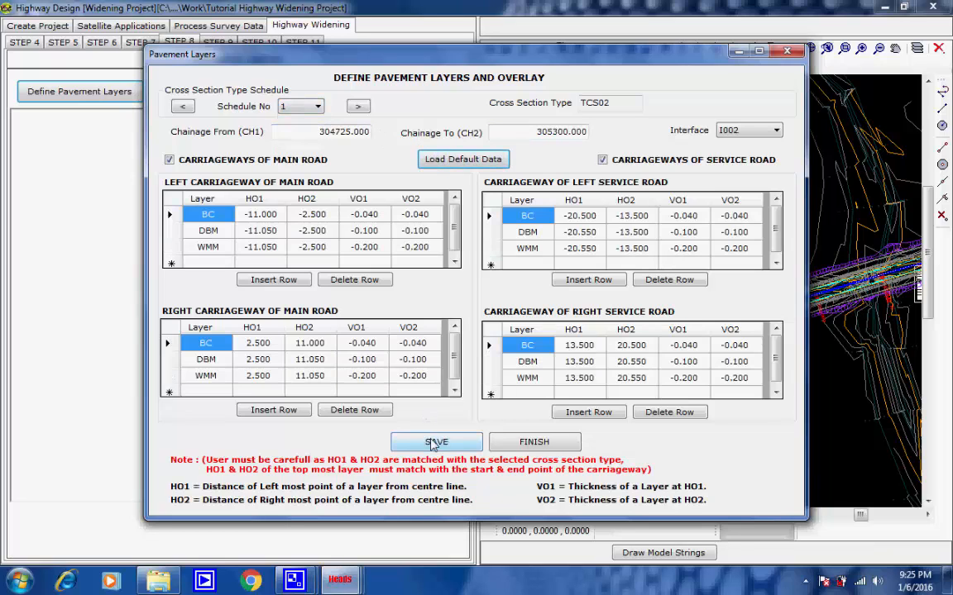
left_click(434, 444)
left_click(491, 339)
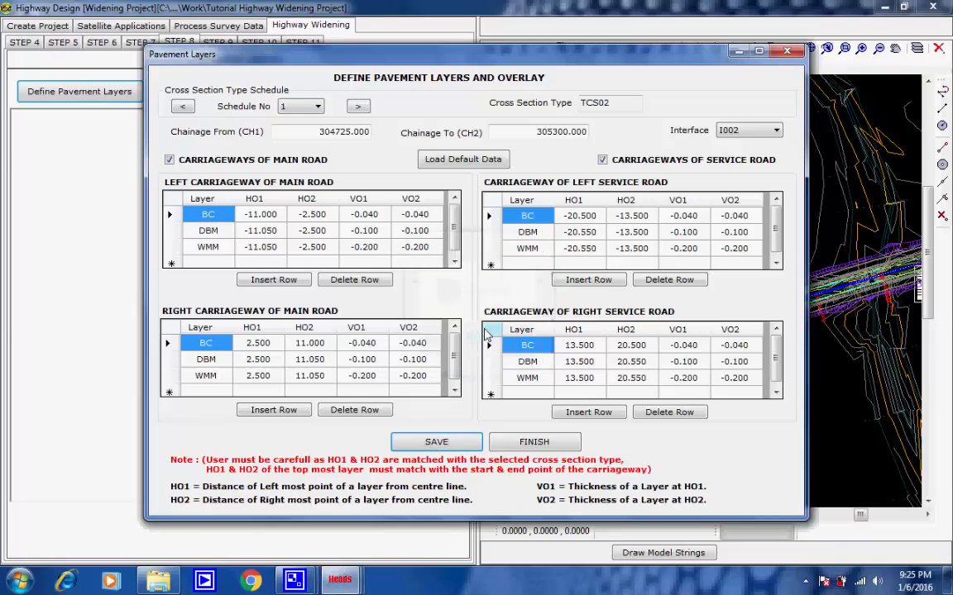
Step: Define the pavement layers for schedule 2, chainage 305300 to 305800, with the default main and service road data, and save them
left_click(314, 106)
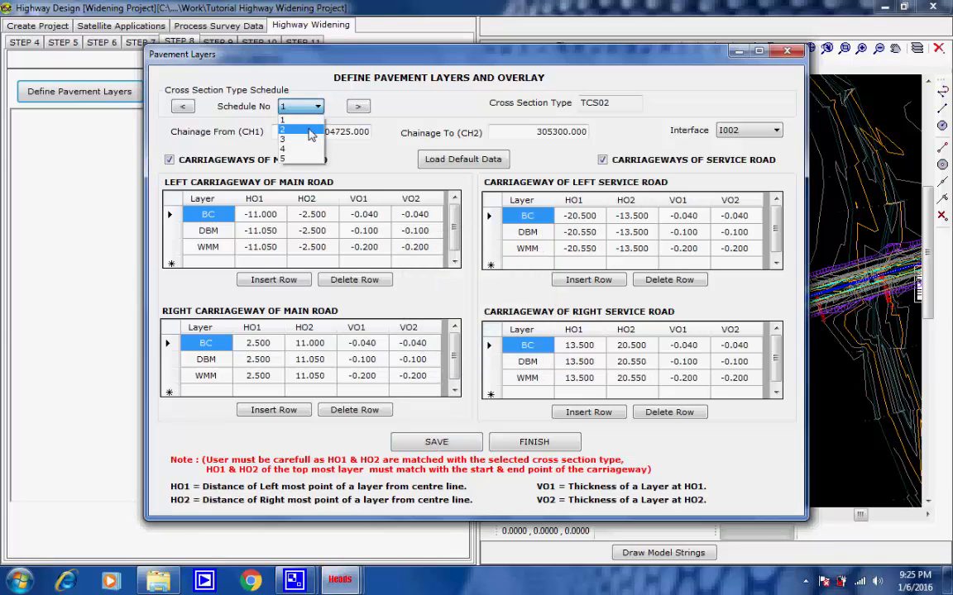
left_click(311, 132)
left_click_drag(314, 132, 377, 134)
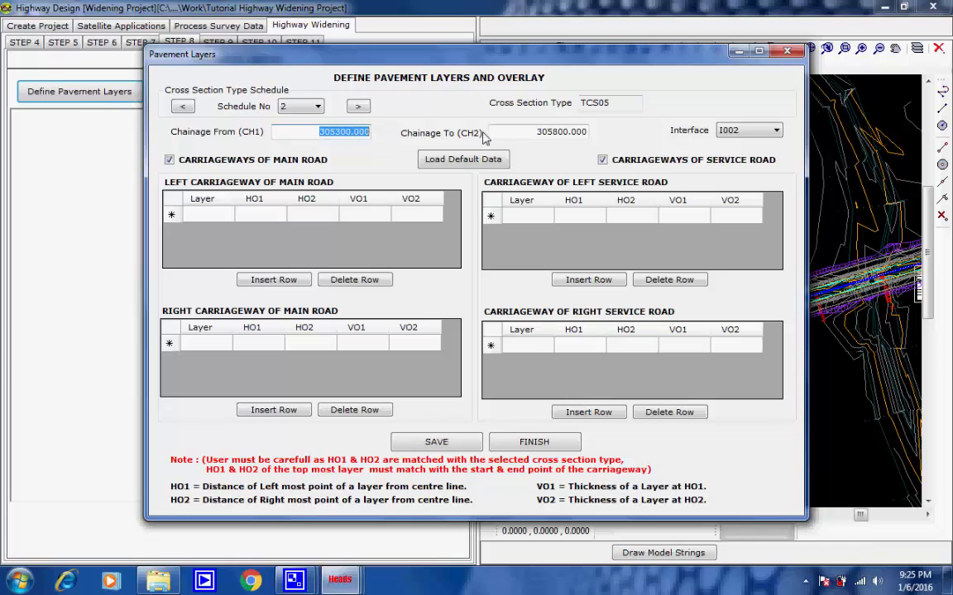
left_click_drag(532, 131, 592, 133)
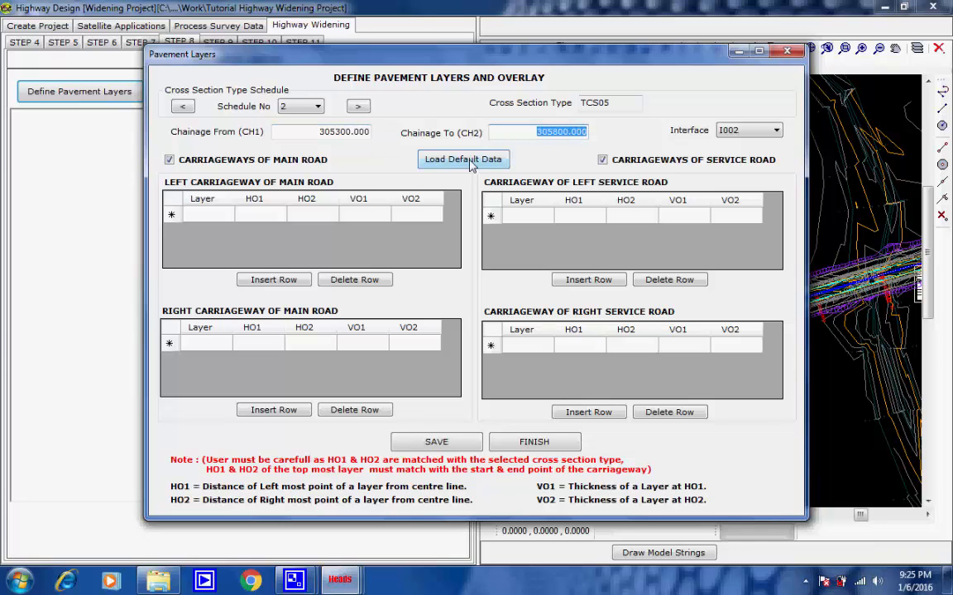
left_click(523, 135)
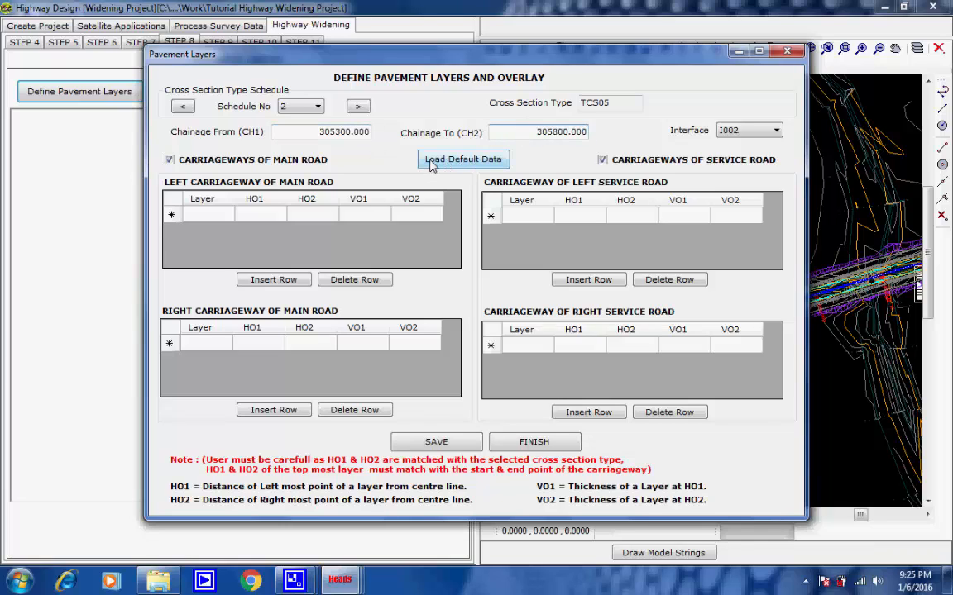
left_click(431, 163)
left_click(428, 443)
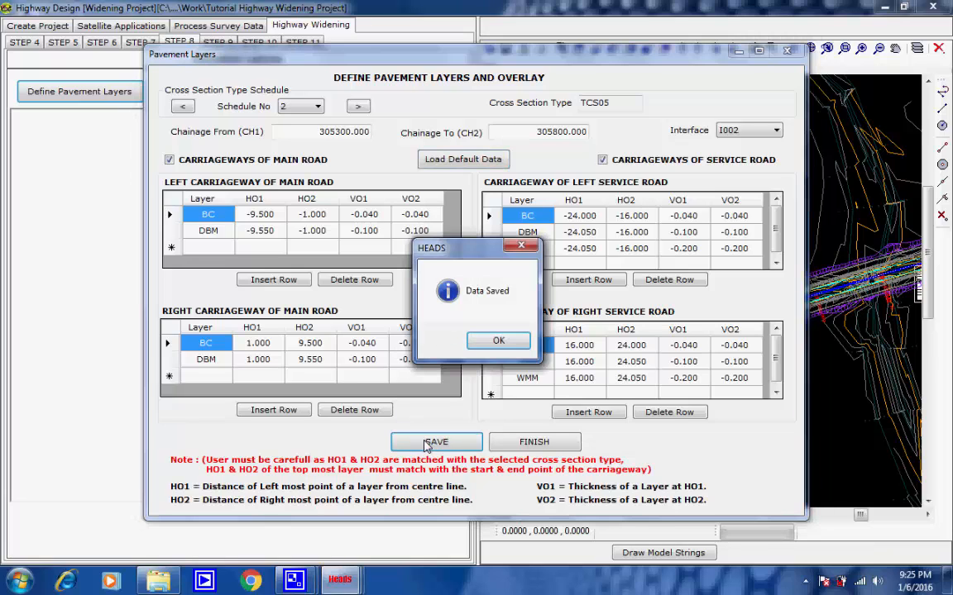
left_click(488, 342)
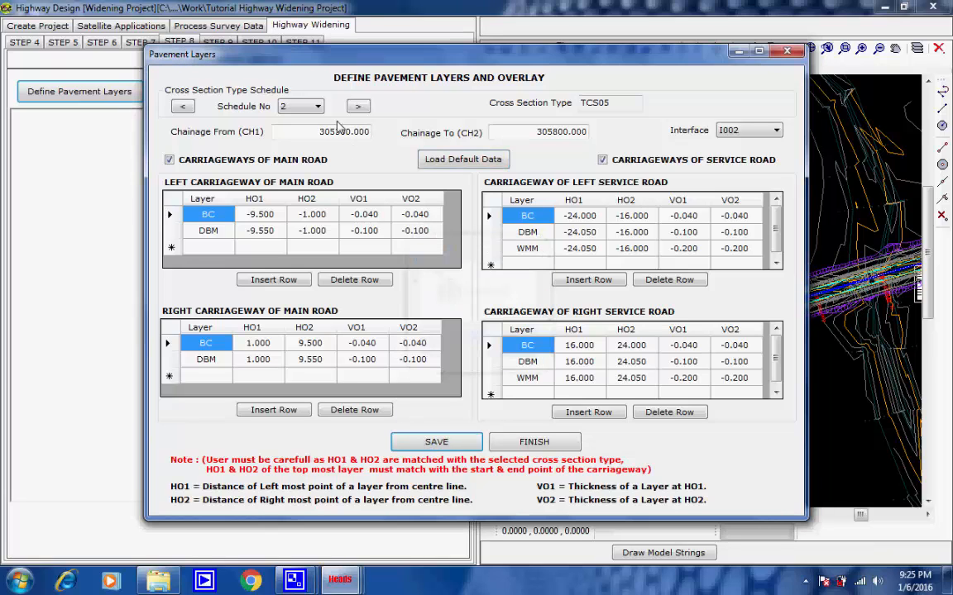
Step: Load the default pavement layers for schedule 3, chainage 305800 to 306700, and save them
left_click(319, 107)
left_click(281, 132)
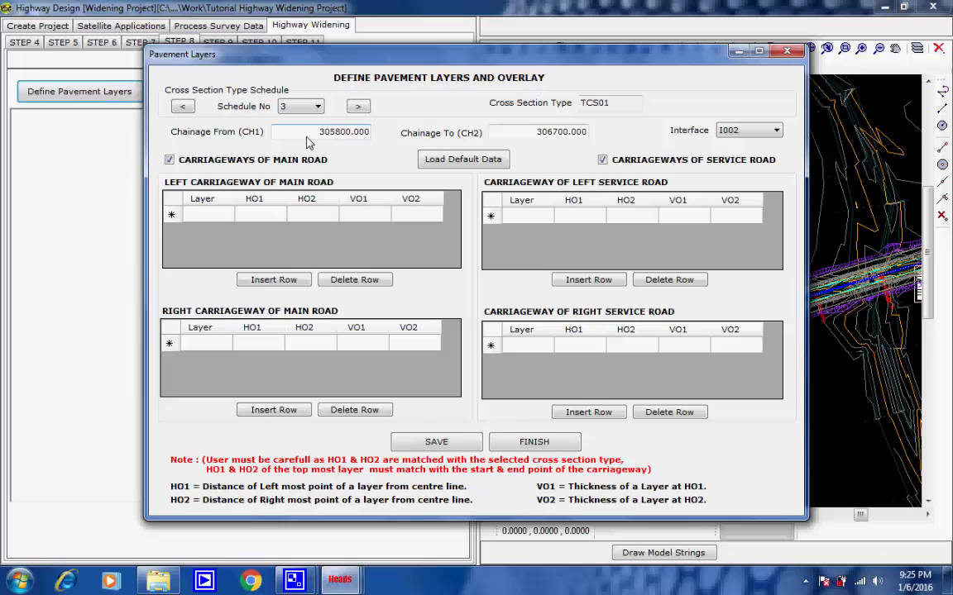
left_click(431, 162)
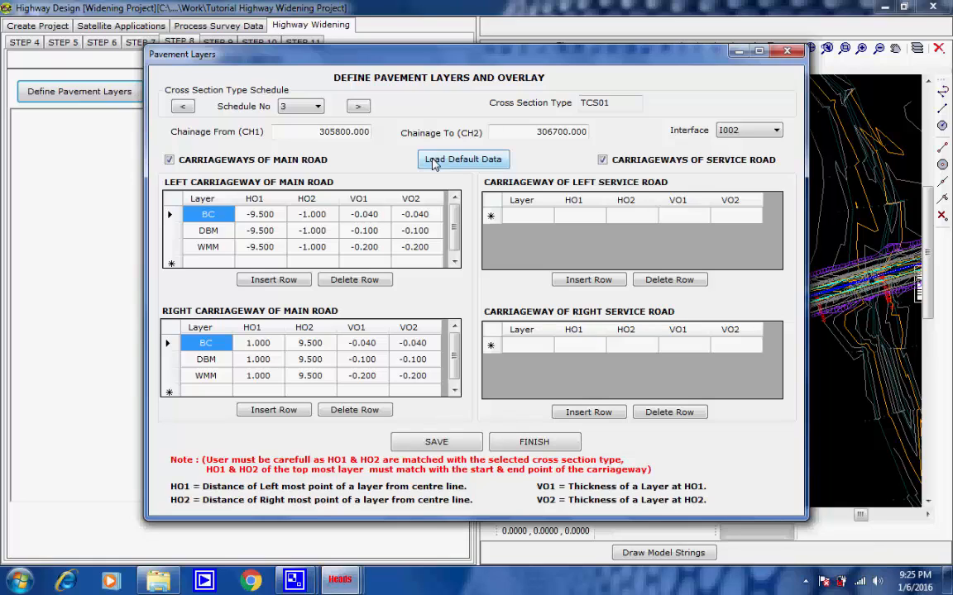
left_click(436, 442)
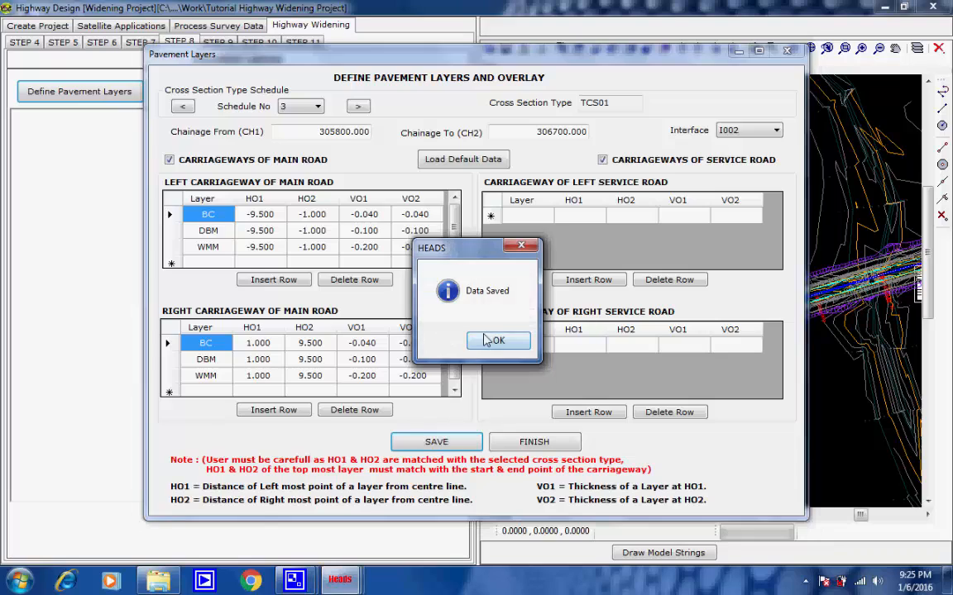
left_click(433, 311)
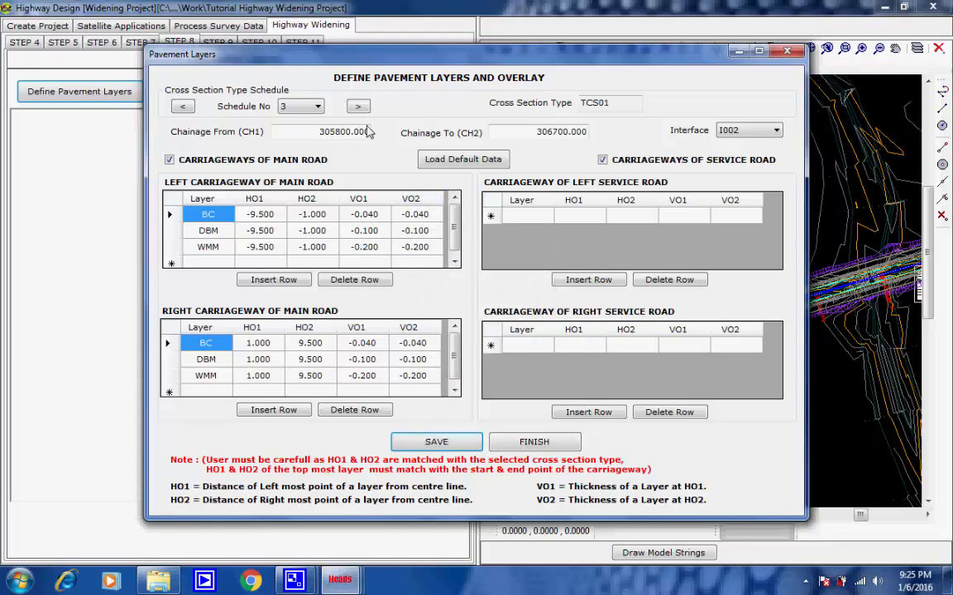
Step: Load the default pavement layers for schedule 4, chainage 306700 to 307200, and save them
left_click(319, 107)
left_click(286, 144)
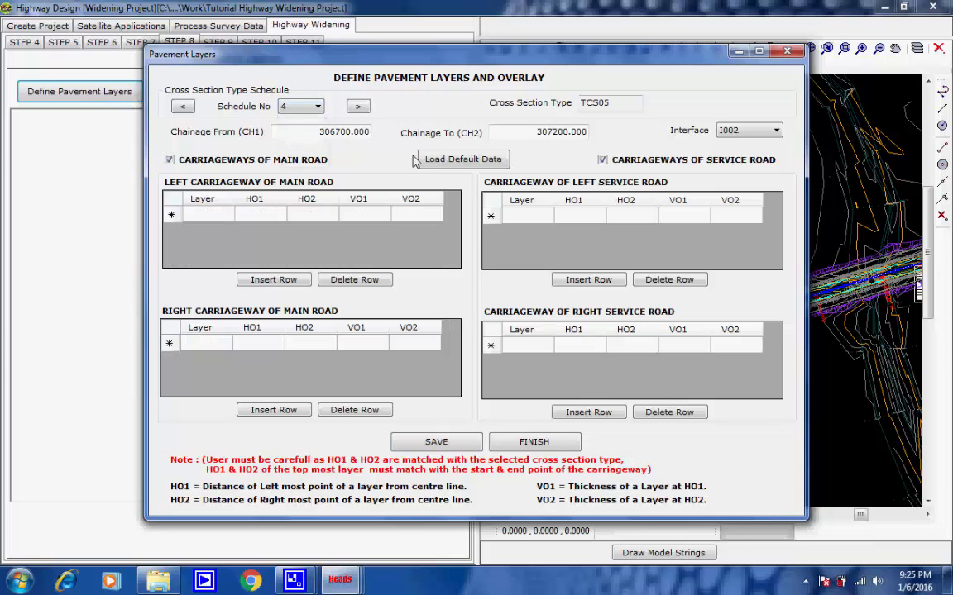
left_click(439, 158)
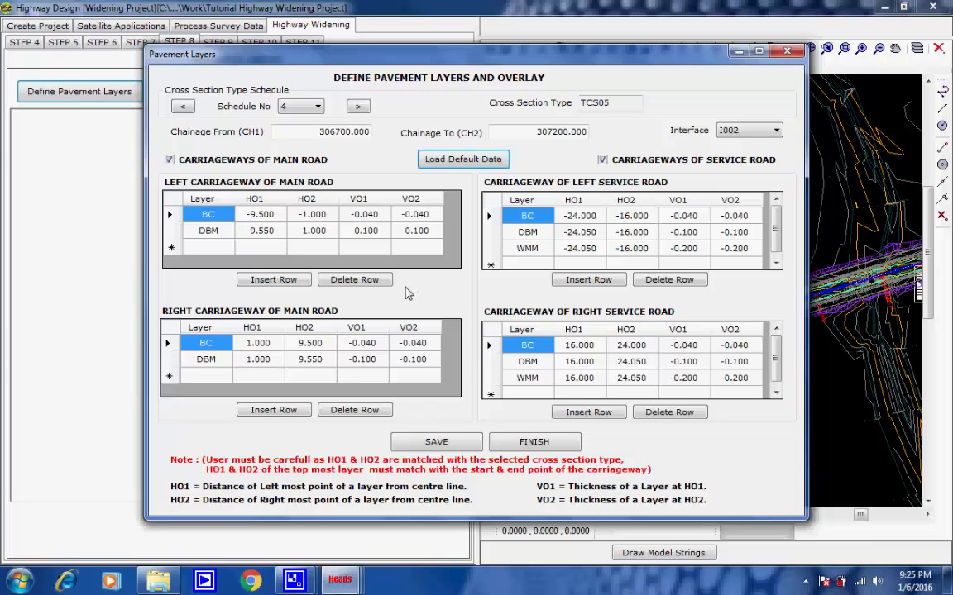
left_click(436, 443)
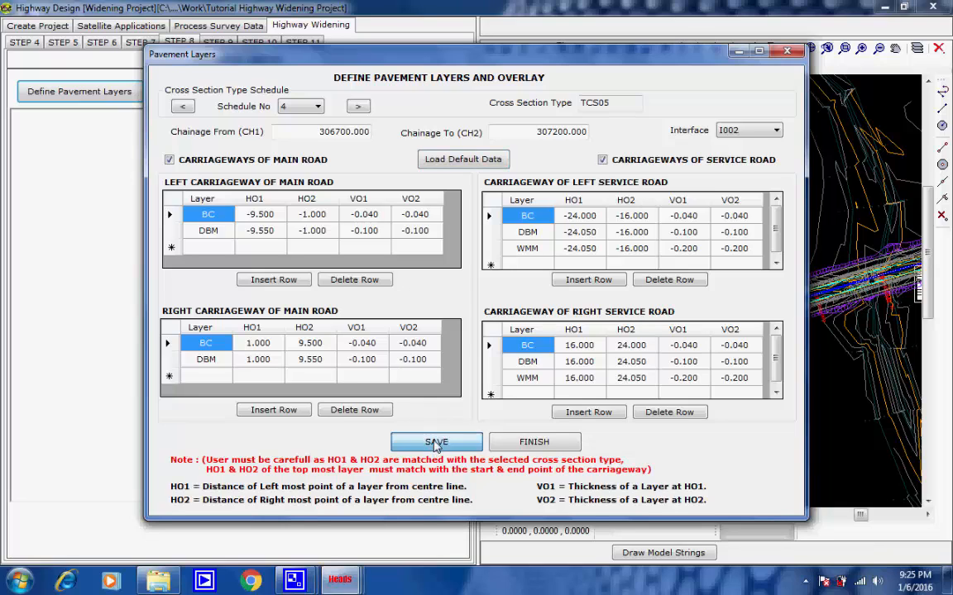
left_click(496, 341)
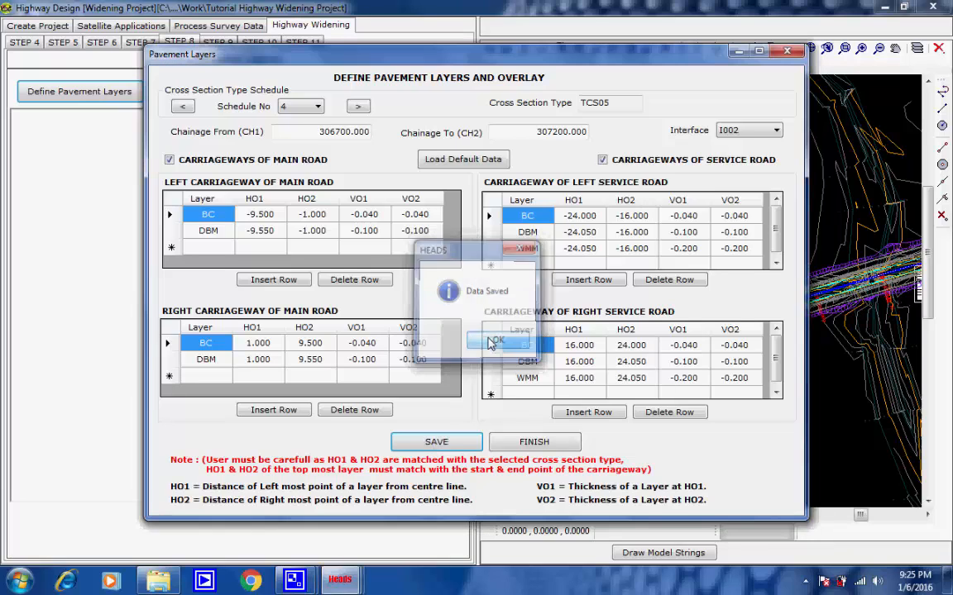
Step: Define and save the default pavement layers for schedule 5, chainage 307200 to 308750, and finish the pavement layer definition
left_click(319, 109)
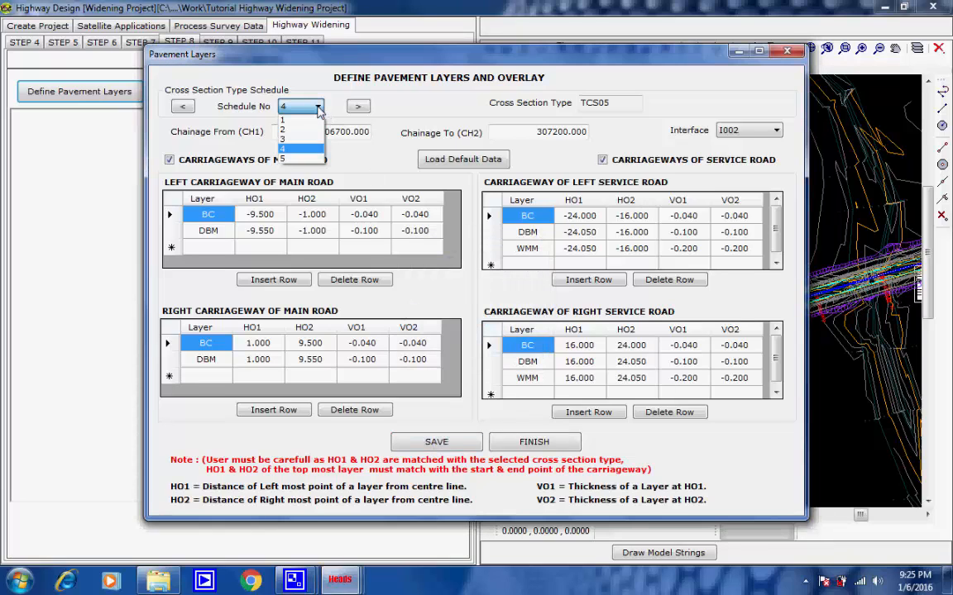
left_click(307, 159)
left_click_drag(310, 133, 383, 134)
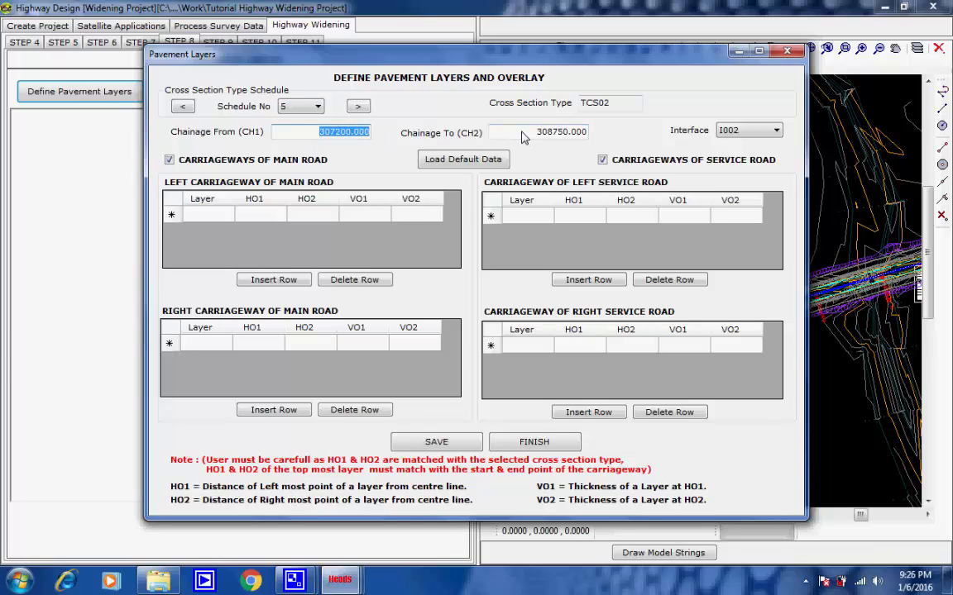
left_click_drag(534, 132, 589, 134)
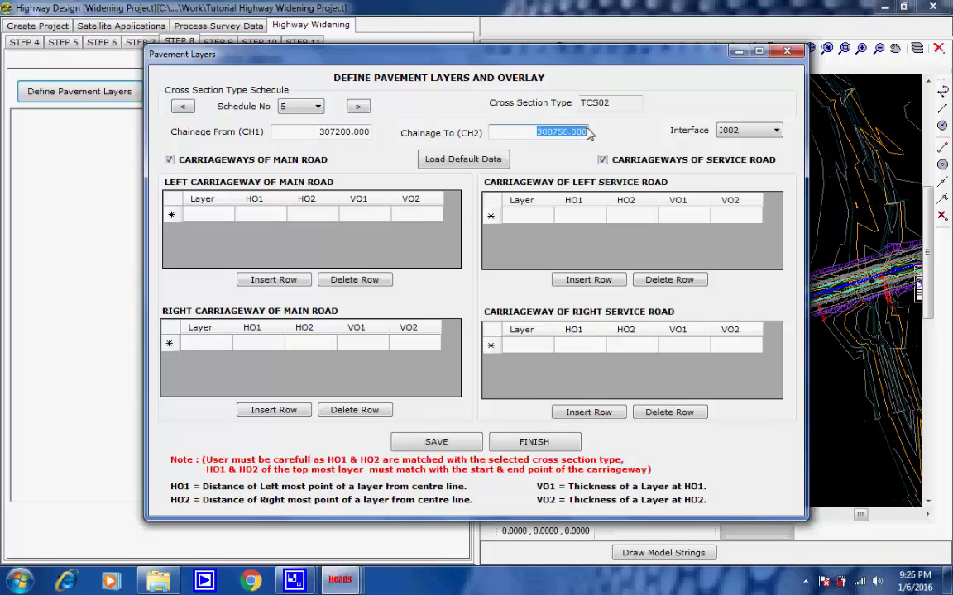
left_click(433, 161)
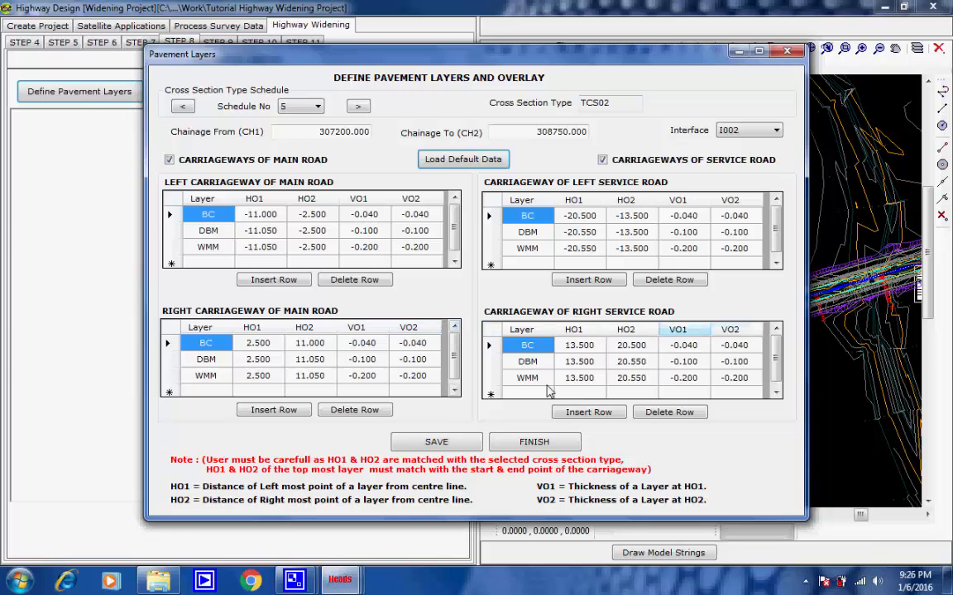
left_click(436, 442)
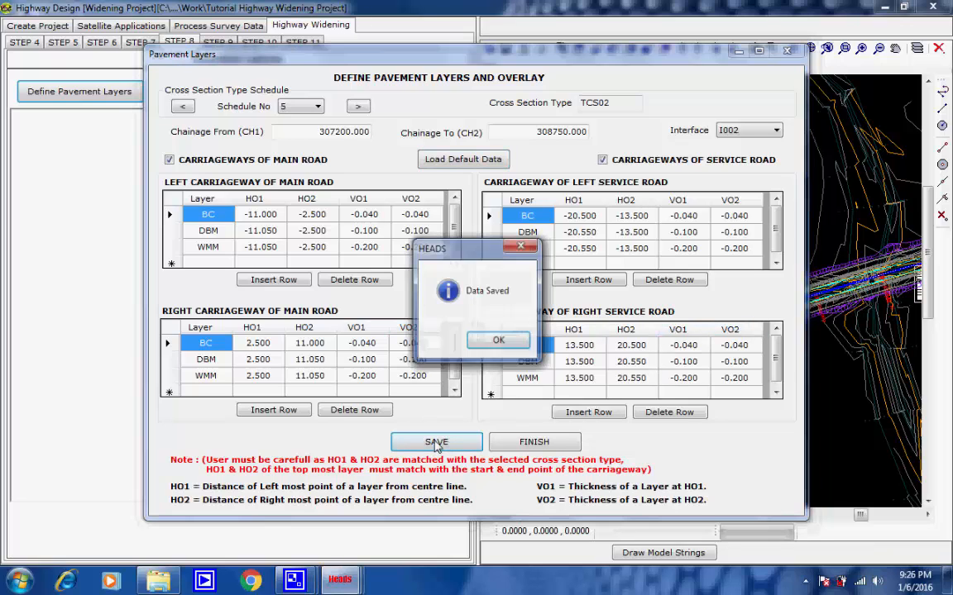
left_click(497, 340)
left_click(542, 443)
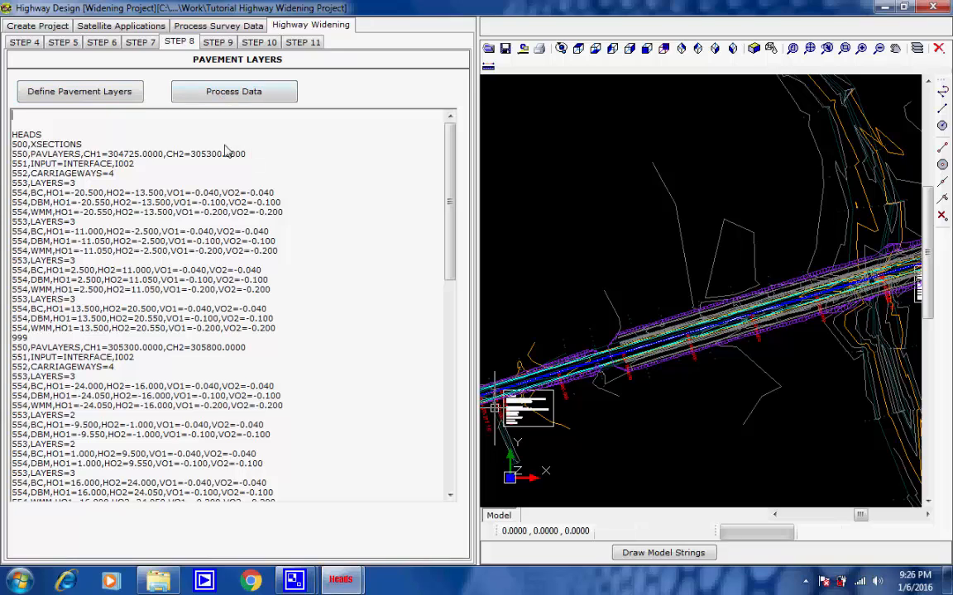
Step: Review the generated pavement layer input data and process it to develop the cross sections, through to the analysis report
scroll(228, 155, "down", 11)
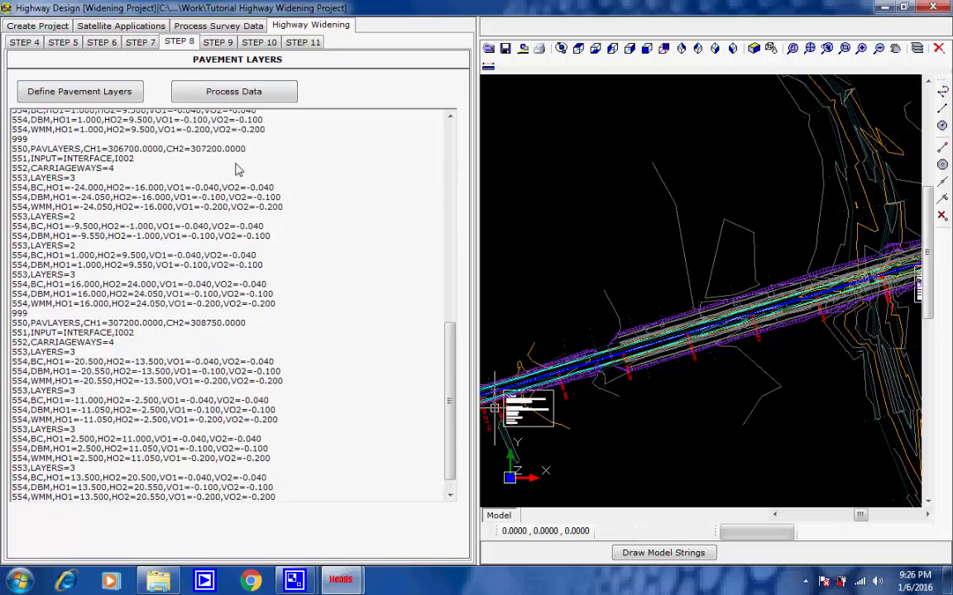
scroll(237, 167, "up", 10)
scroll(235, 141, "up", 2)
left_click(272, 98)
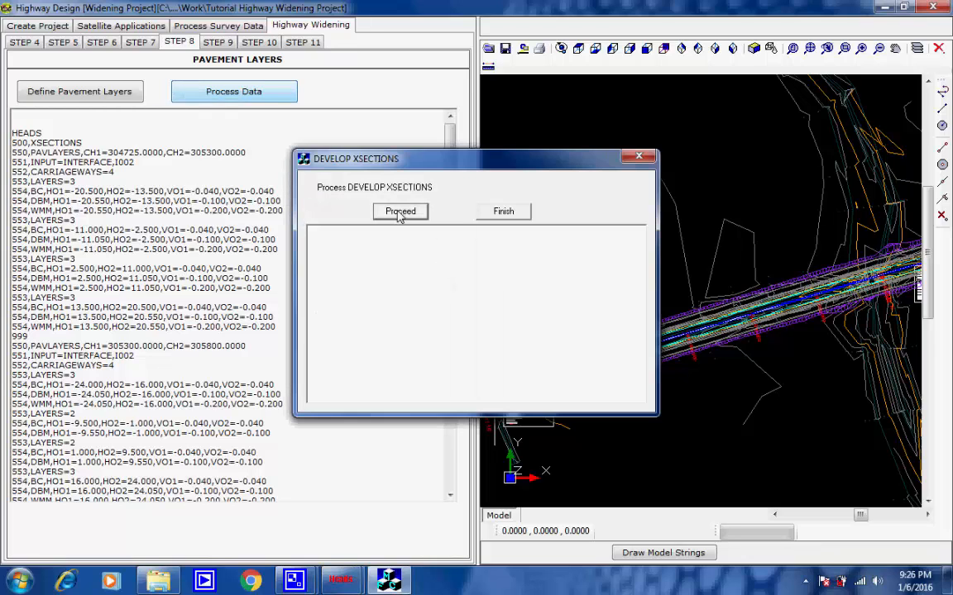
left_click(399, 212)
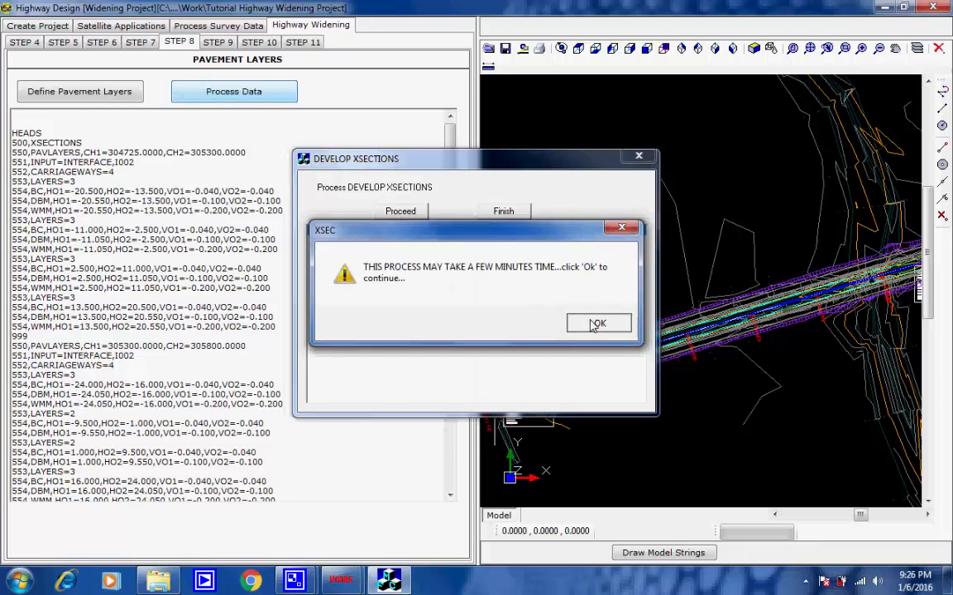
left_click(596, 324)
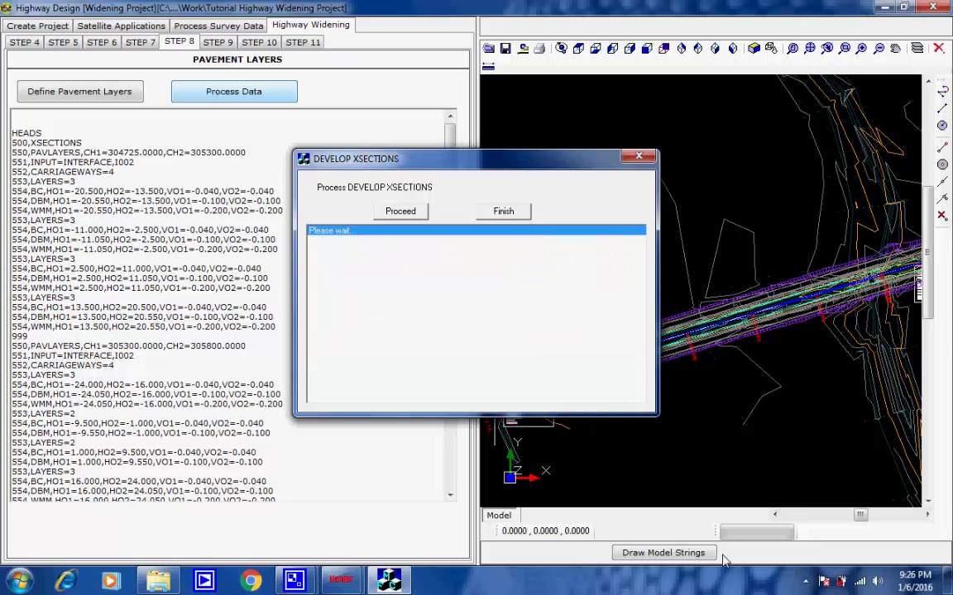
left_click(805, 580)
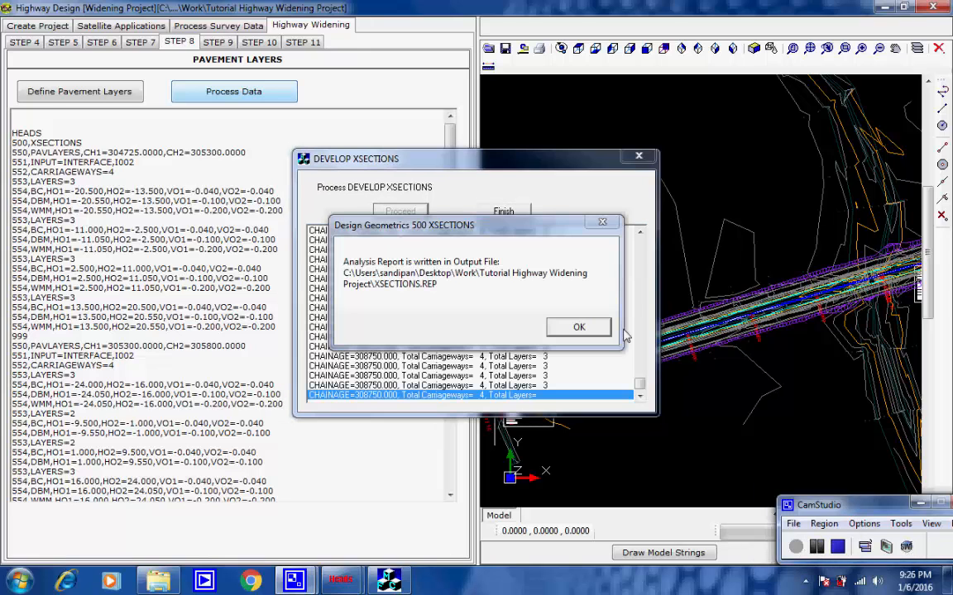
left_click(577, 325)
left_click(503, 211)
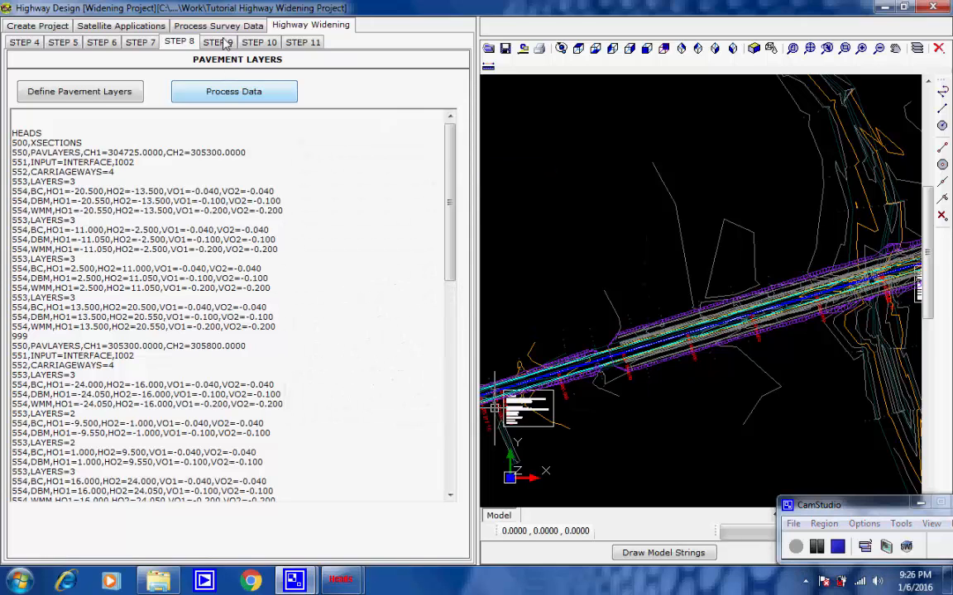
Step: Process the earthwork volume and mass haul data for interface I002 in the volume design stage
left_click(222, 42)
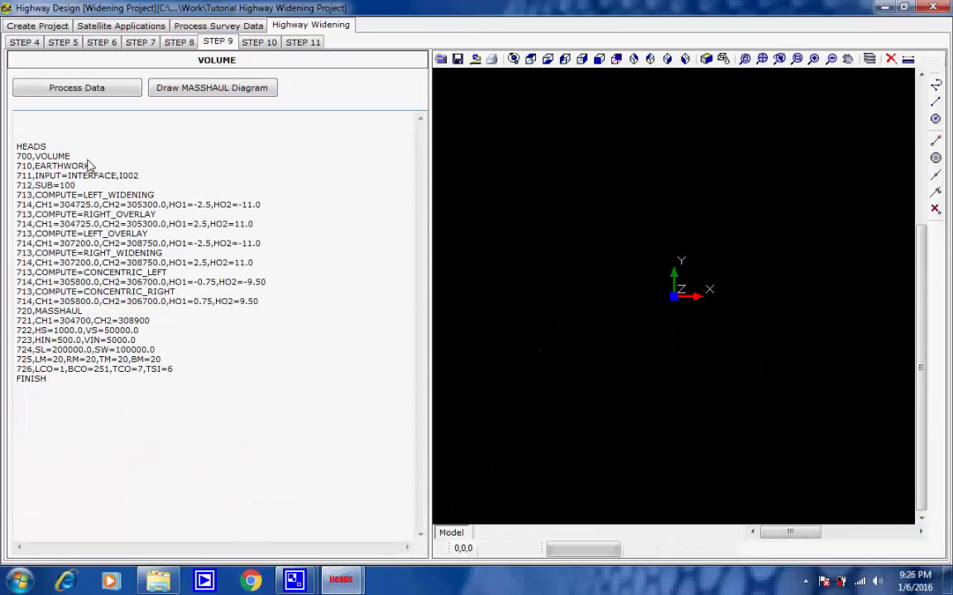
left_click_drag(94, 165, 1, 168)
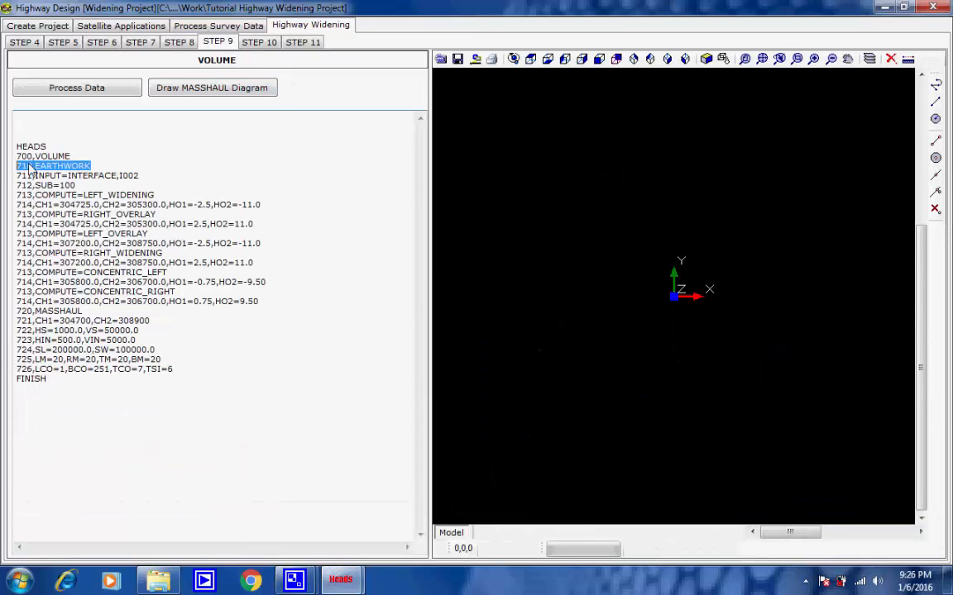
left_click(109, 160)
left_click(97, 90)
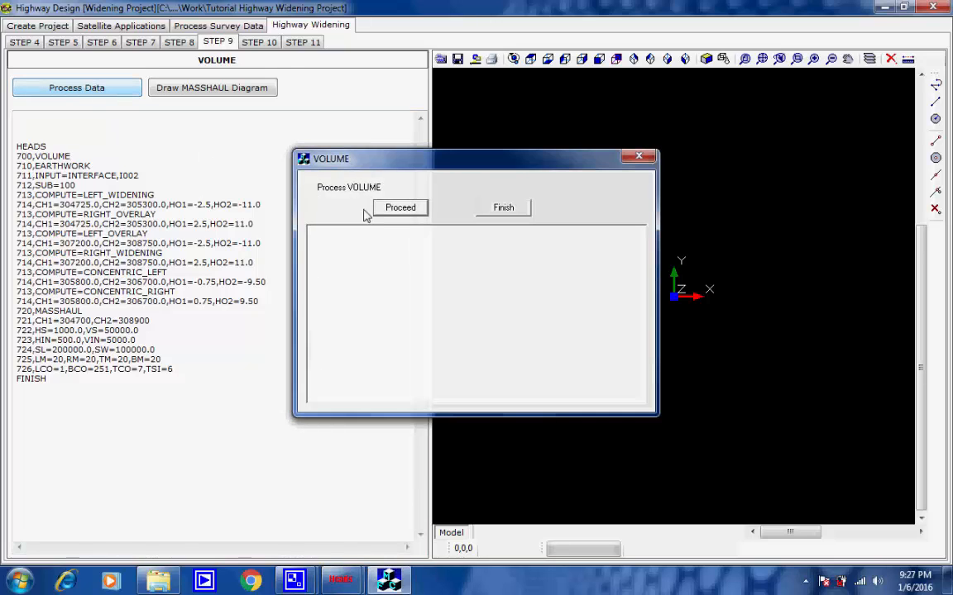
left_click(397, 210)
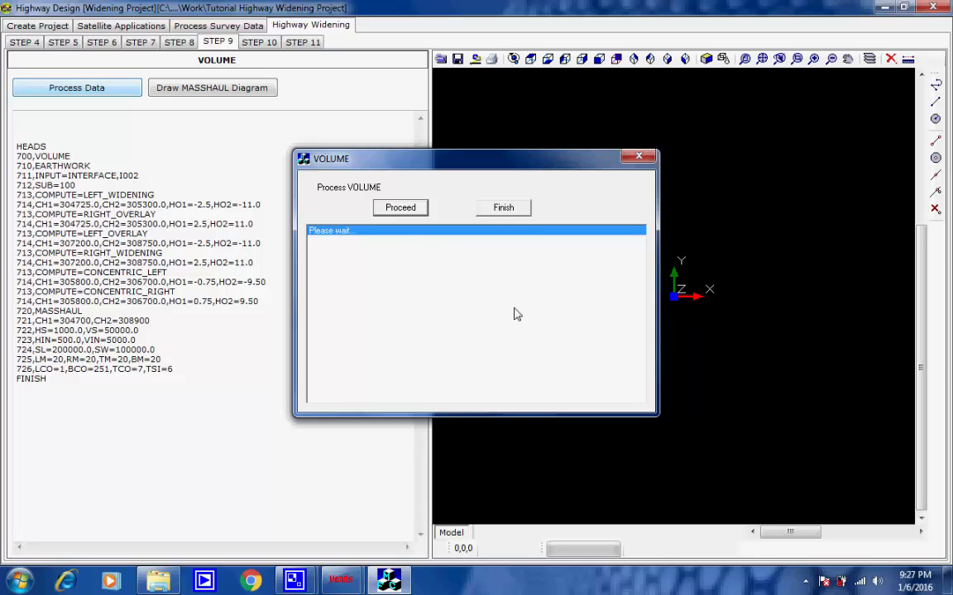
left_click(805, 581)
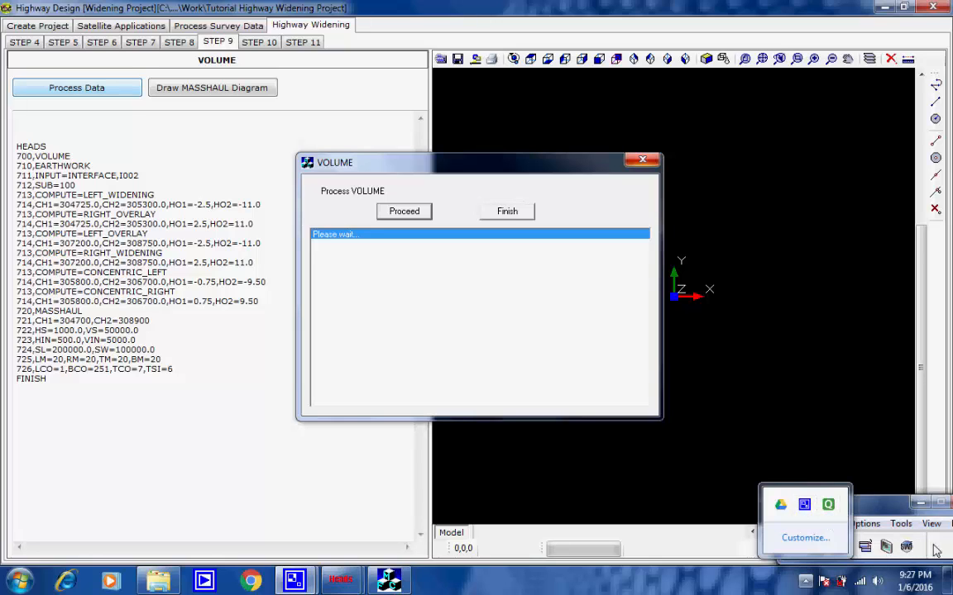
left_click(933, 550)
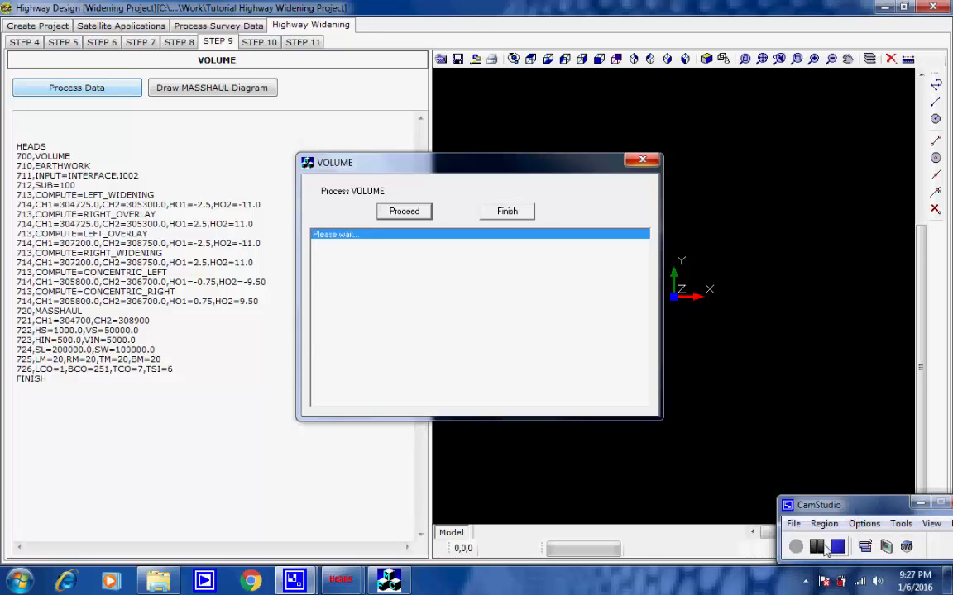
left_click(613, 322)
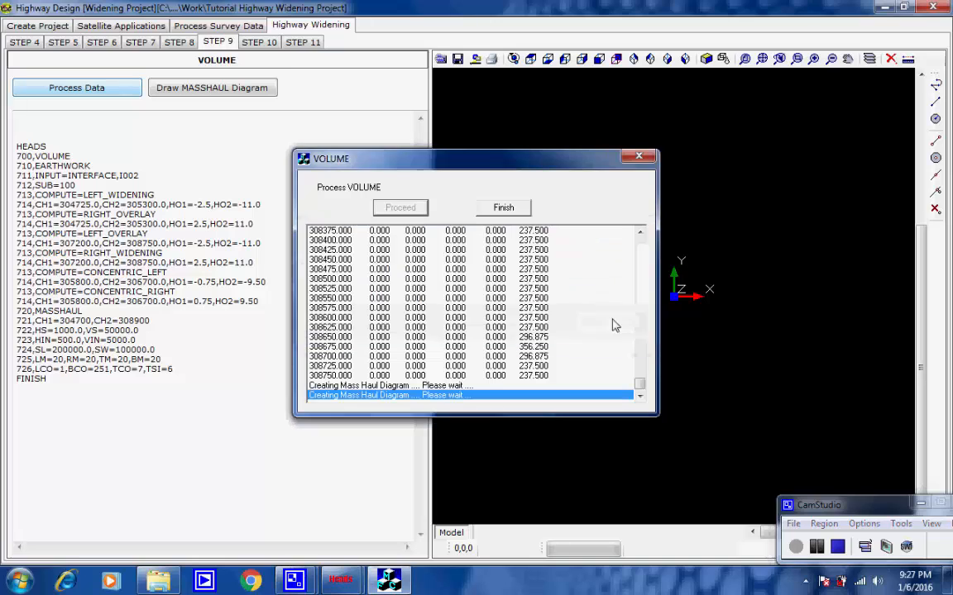
left_click(516, 208)
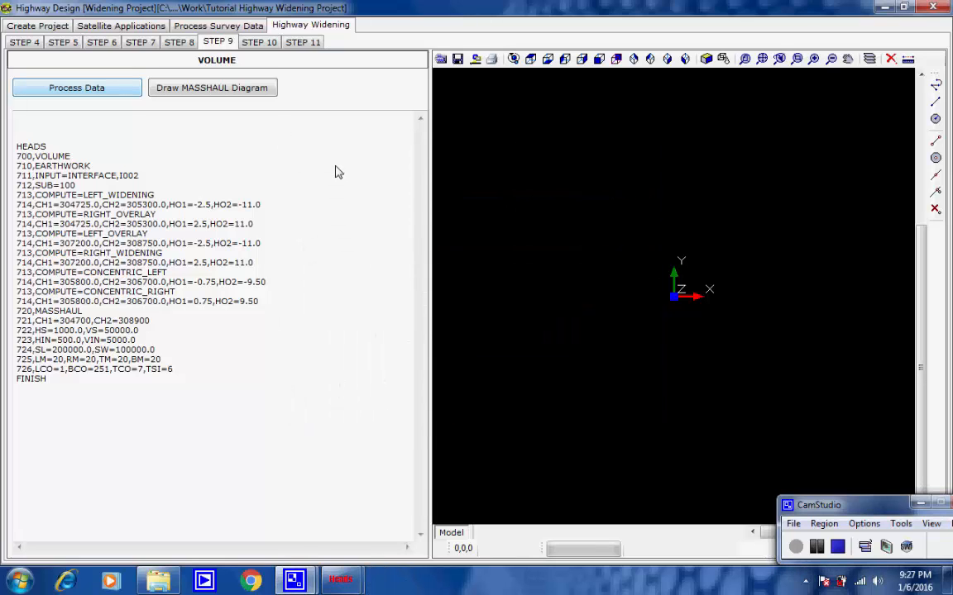
Step: Review the drawing settings and process the horizontal alignment schematic for string M001, keeping ML01 as the vertical string
left_click(260, 42)
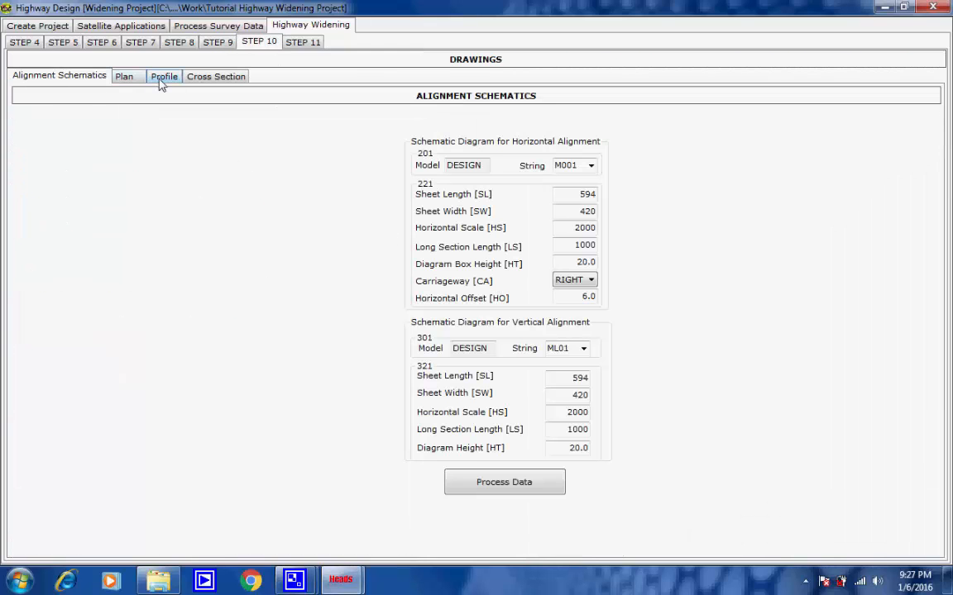
left_click(126, 77)
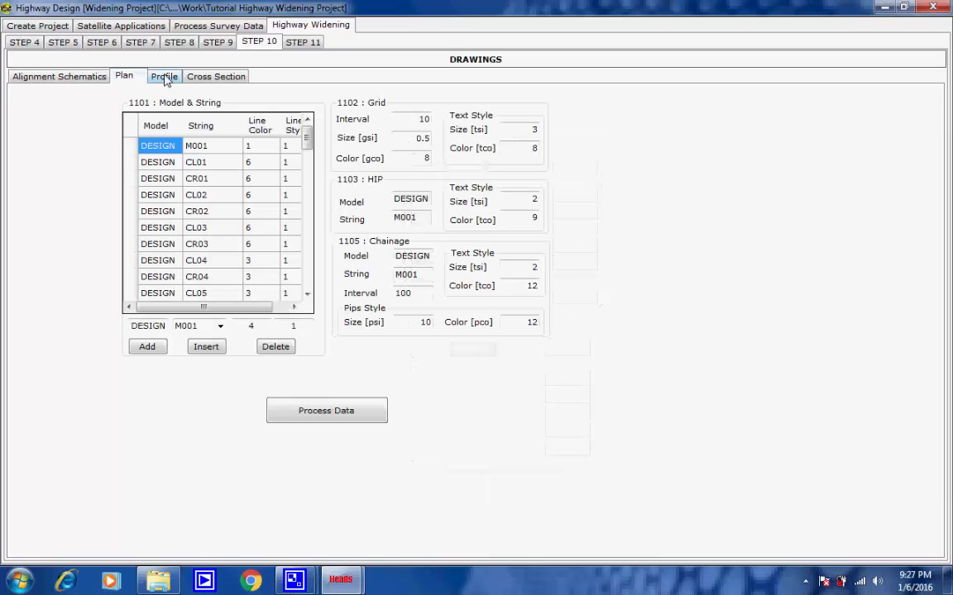
left_click(170, 77)
left_click(213, 76)
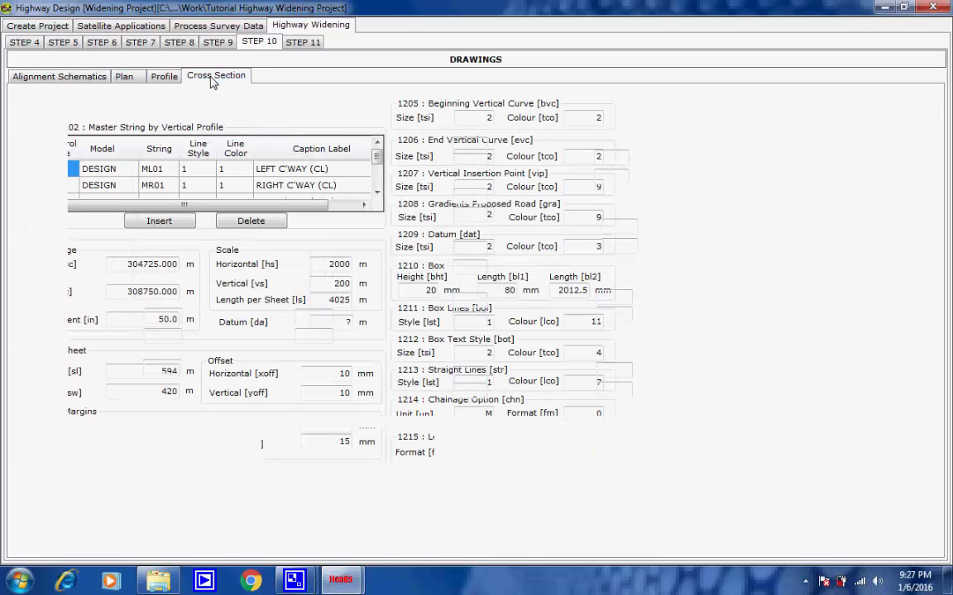
left_click(71, 79)
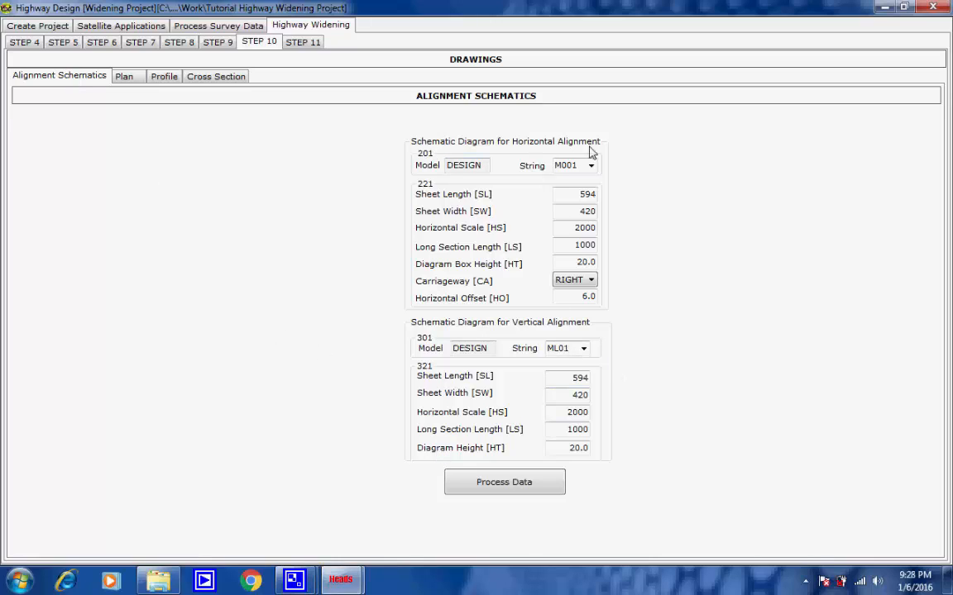
left_click(584, 348)
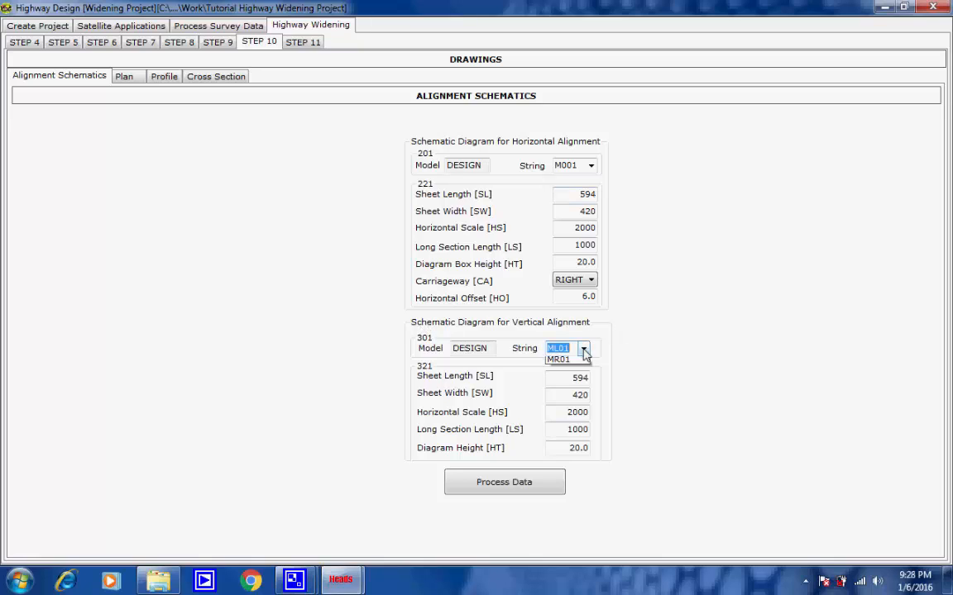
left_click(584, 351)
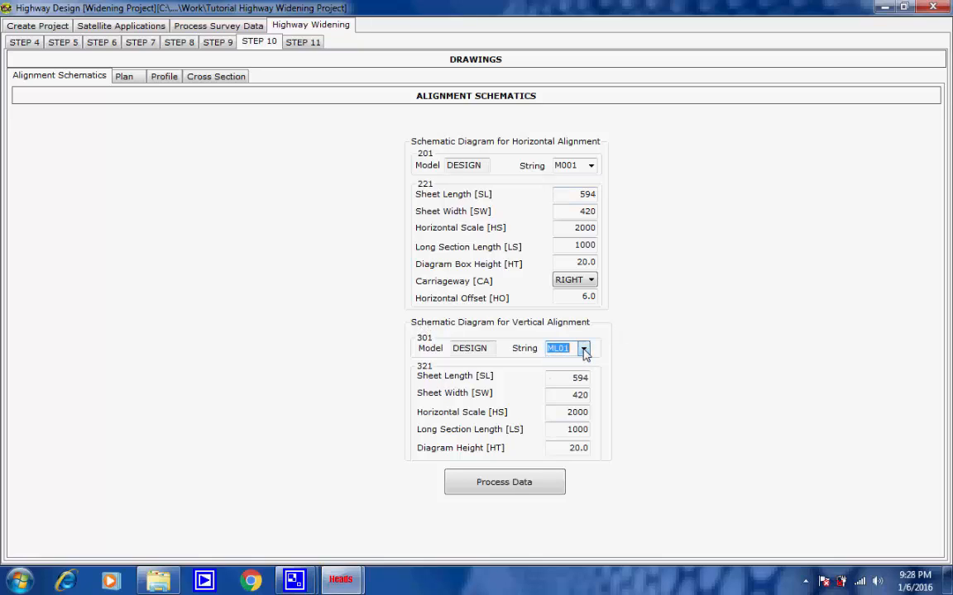
left_click(510, 486)
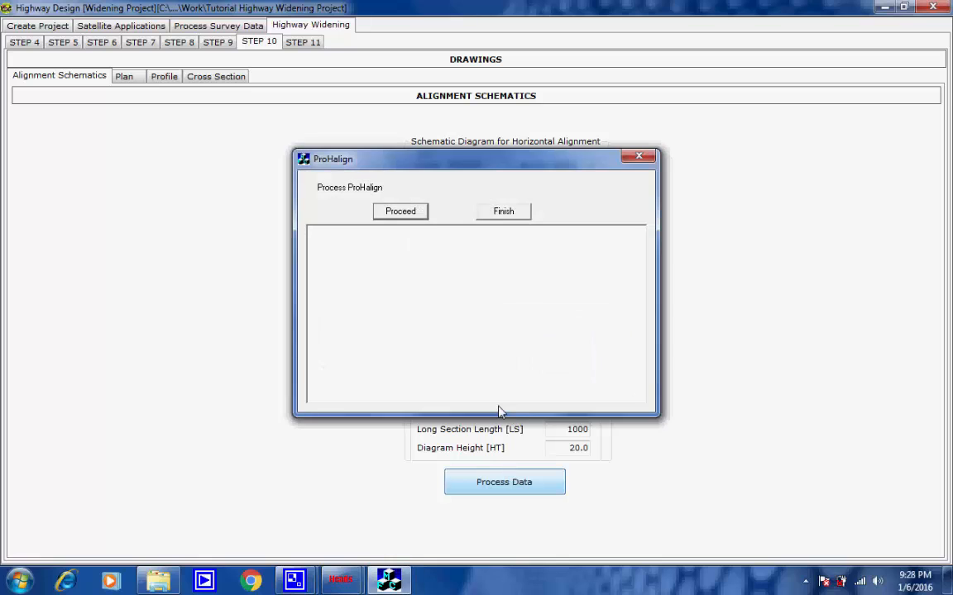
left_click(418, 213)
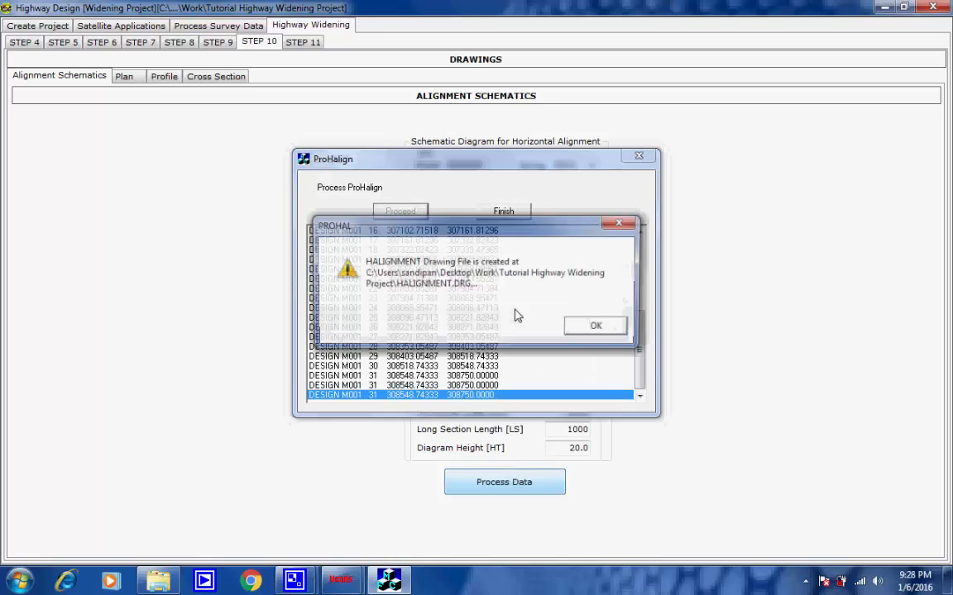
left_click(597, 325)
left_click(503, 212)
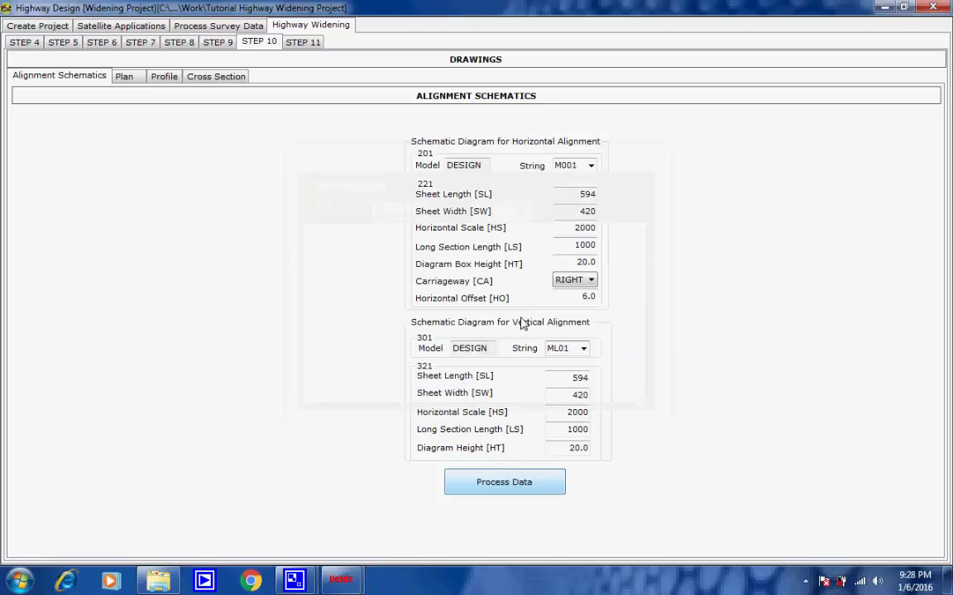
Step: Process the vertical alignment schematic for string ML01 and finish the alignment schematics
left_click(419, 214)
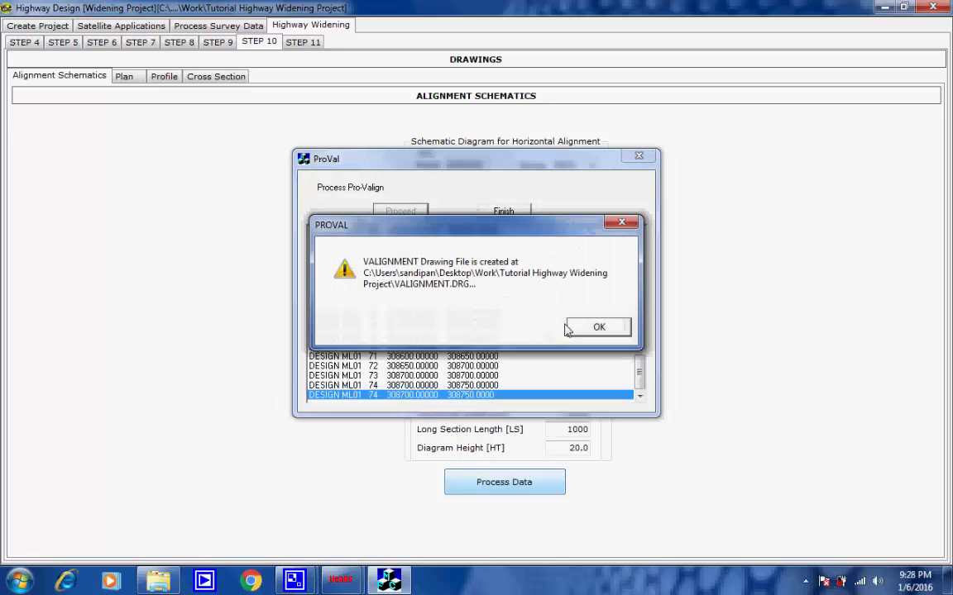
left_click(596, 326)
left_click(519, 212)
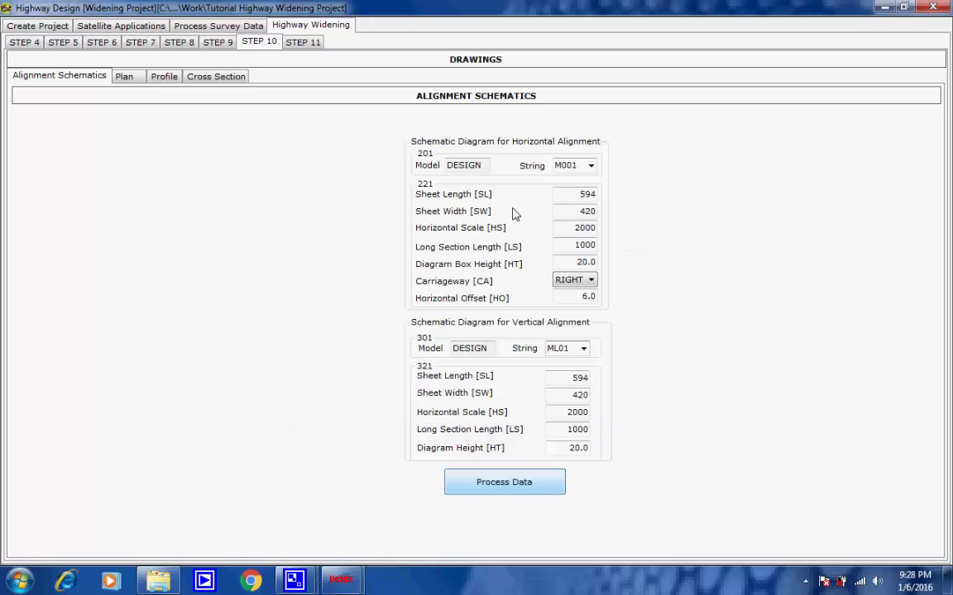
Step: Check the plan drawing's model and string list and start processing the plan with its default settings
left_click(126, 77)
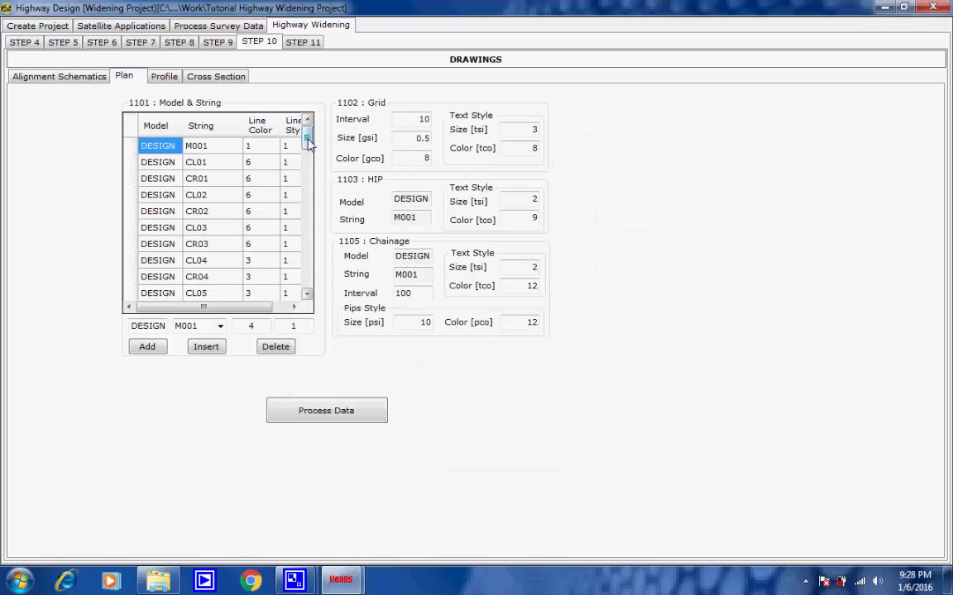
mouse_move(308, 142)
left_mouse_down()
mouse_move(308, 289)
mouse_move(313, 126)
left_mouse_up()
left_click(311, 417)
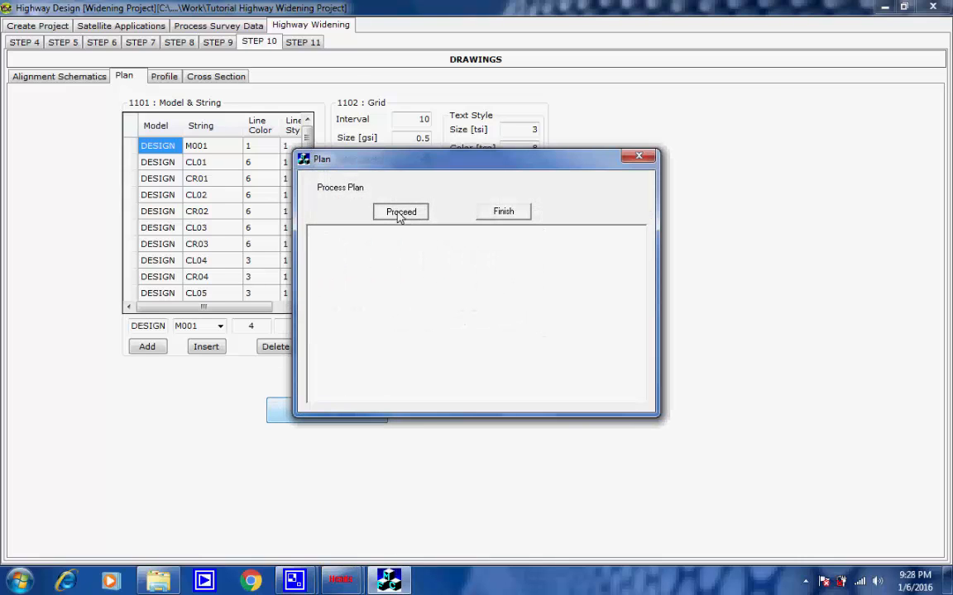
left_click(401, 211)
left_click(805, 581)
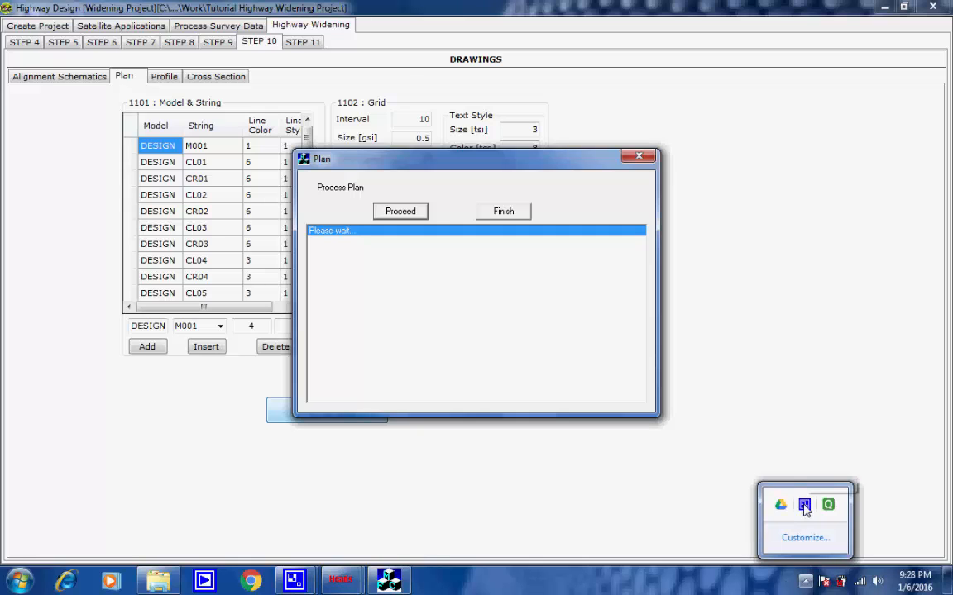
left_click(804, 506)
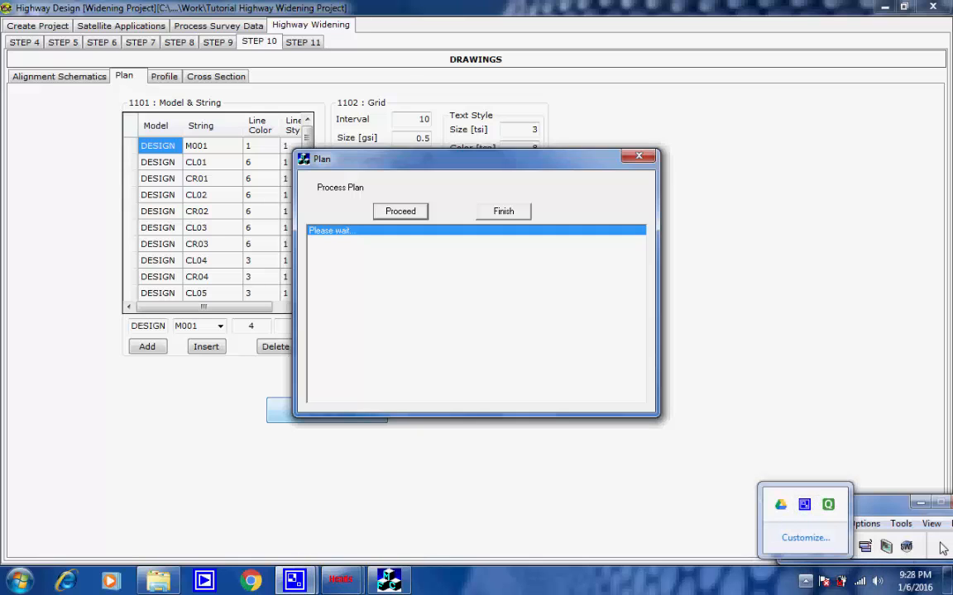
left_click(943, 547)
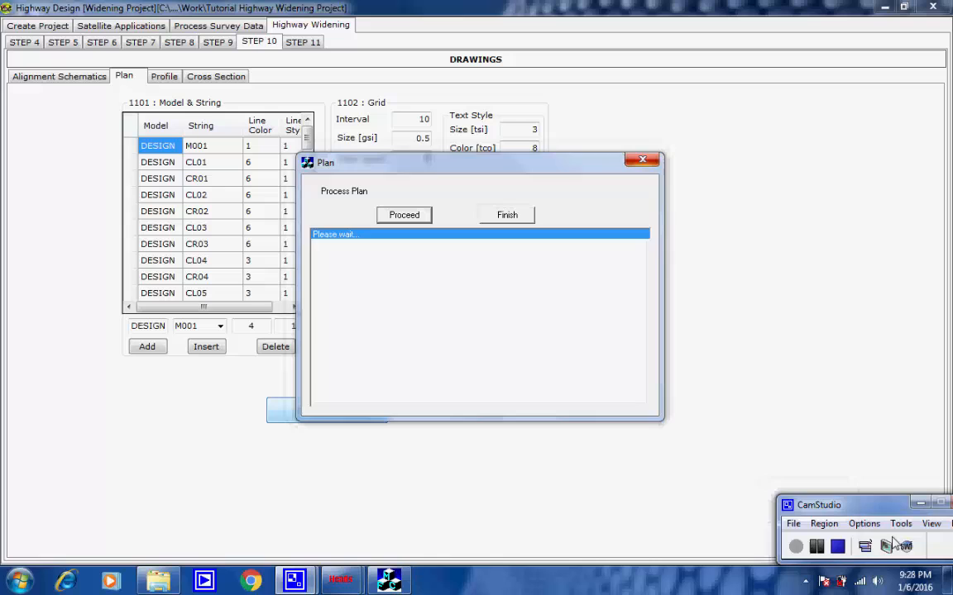
left_click(817, 548)
left_click(795, 547)
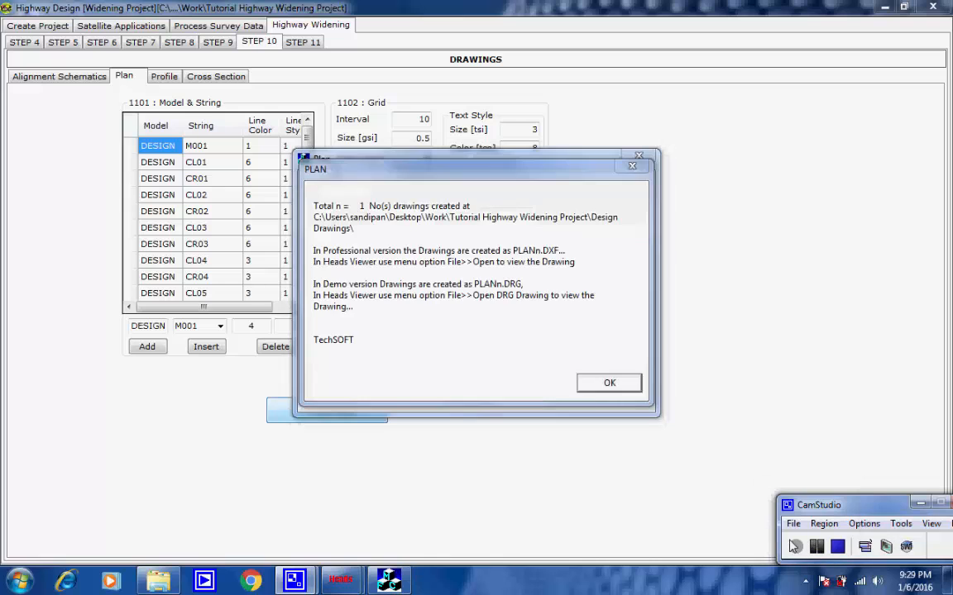
Step: Accept the plan processing result and finish the plan drawing process
left_click(610, 384)
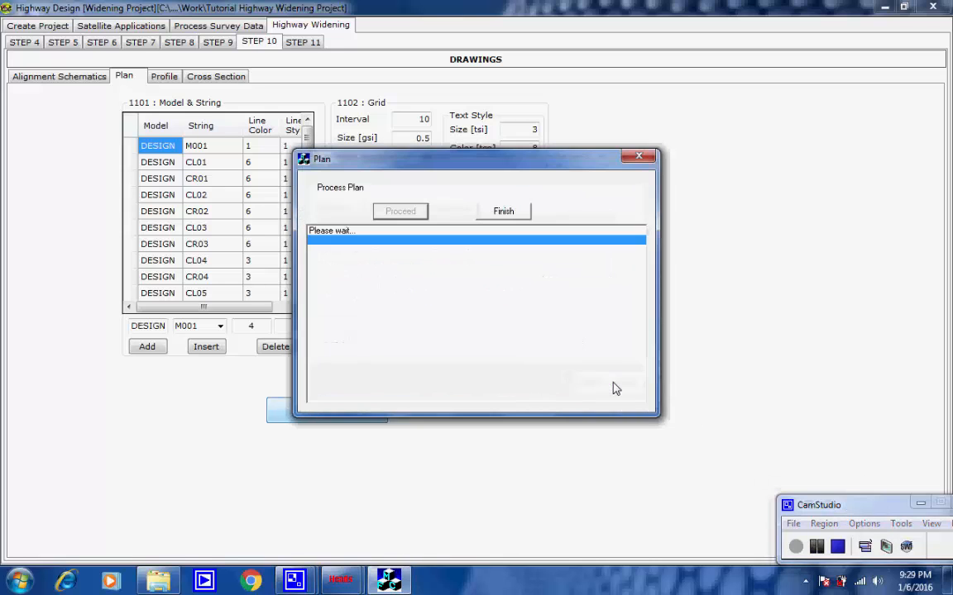
left_click(507, 212)
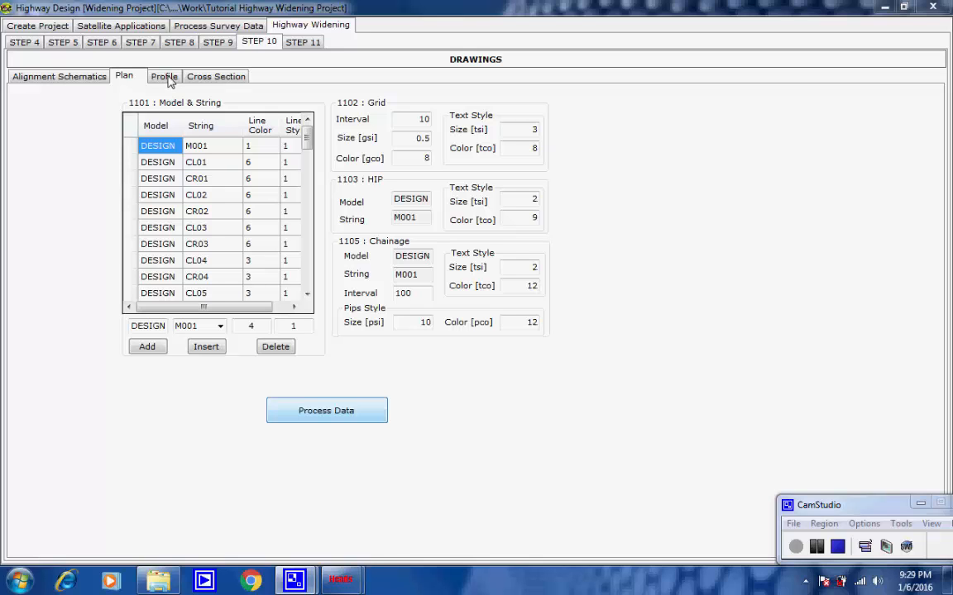
Step: Process the profile drawing for chainage 304725 to 308750 at 50 m increments, with scales 2000 horizontal and 200 vertical
left_click(165, 76)
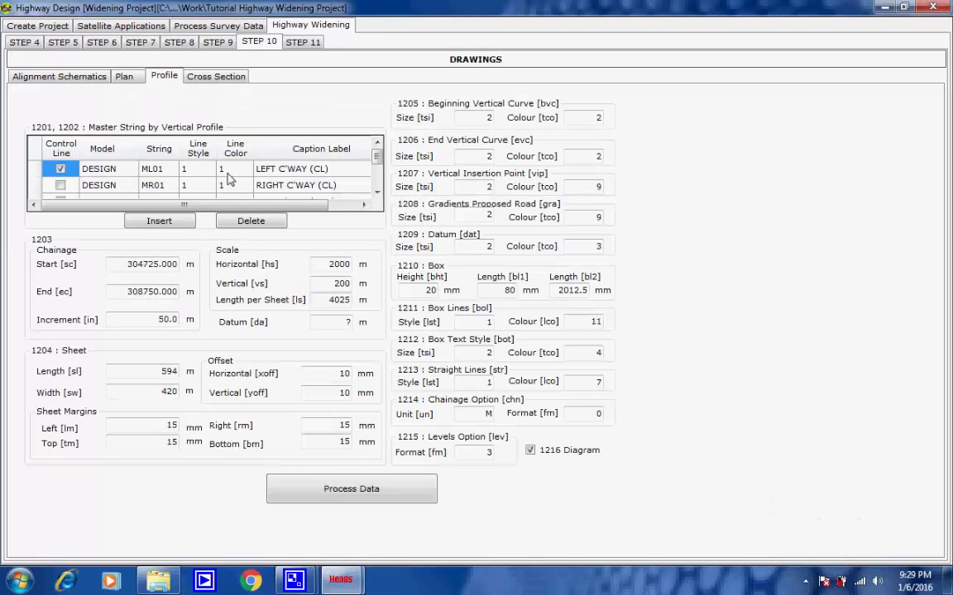
left_click_drag(112, 264, 179, 265)
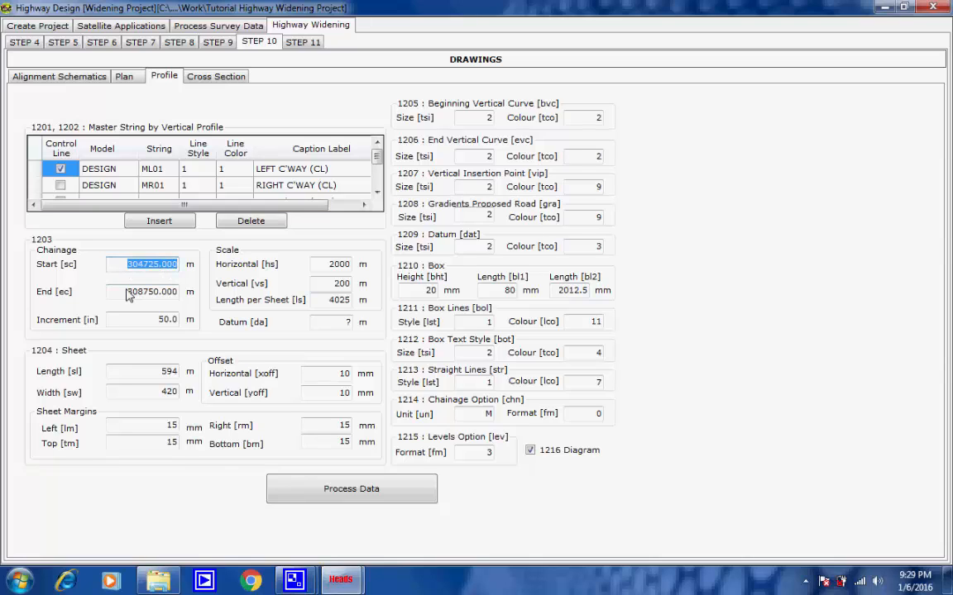
left_click_drag(118, 292, 173, 300)
left_click_drag(110, 320, 179, 321)
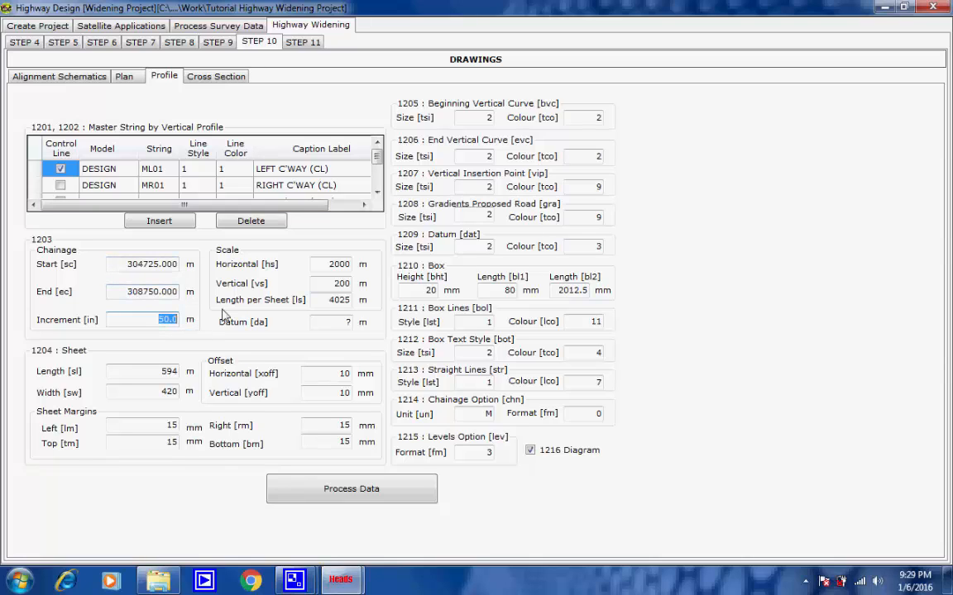
left_click_drag(325, 265, 346, 302)
left_click_drag(116, 373, 196, 399)
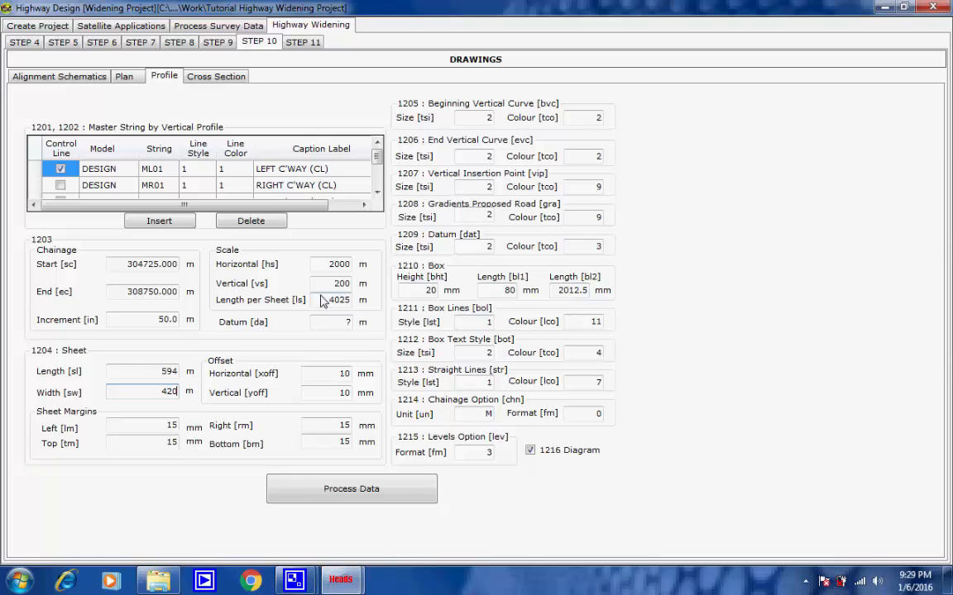
left_click(338, 489)
left_click(400, 212)
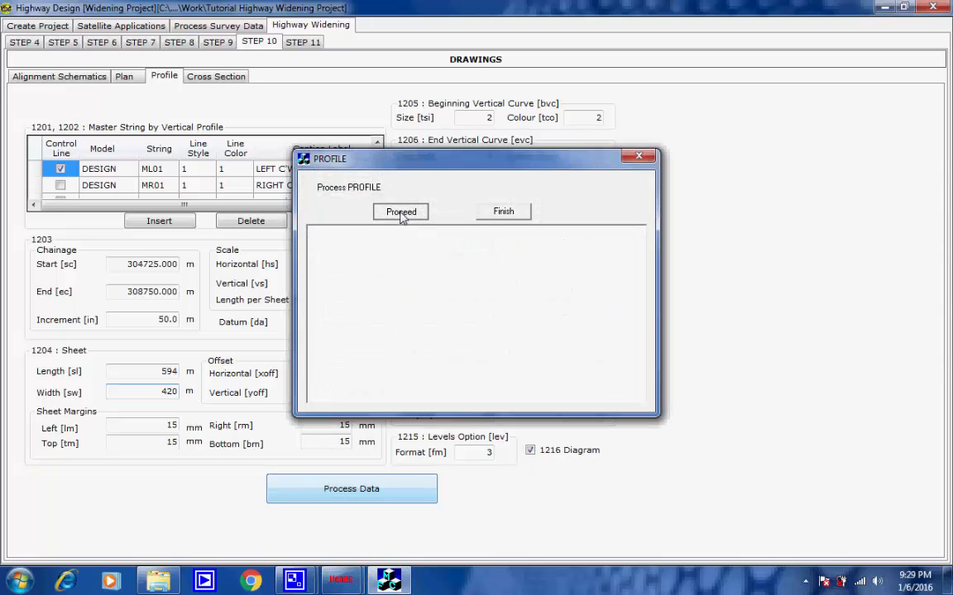
left_click(805, 581)
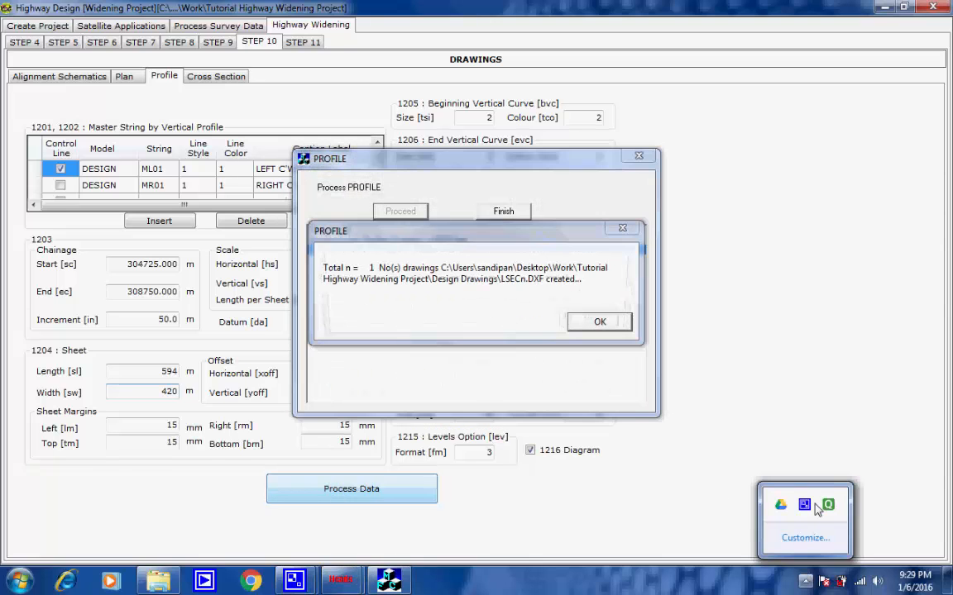
left_click(594, 323)
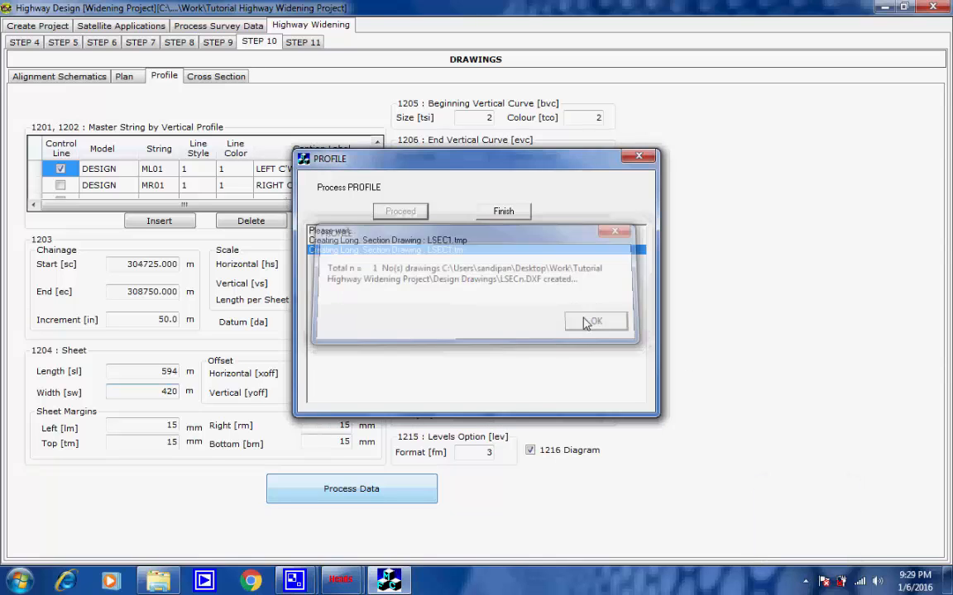
left_click(506, 212)
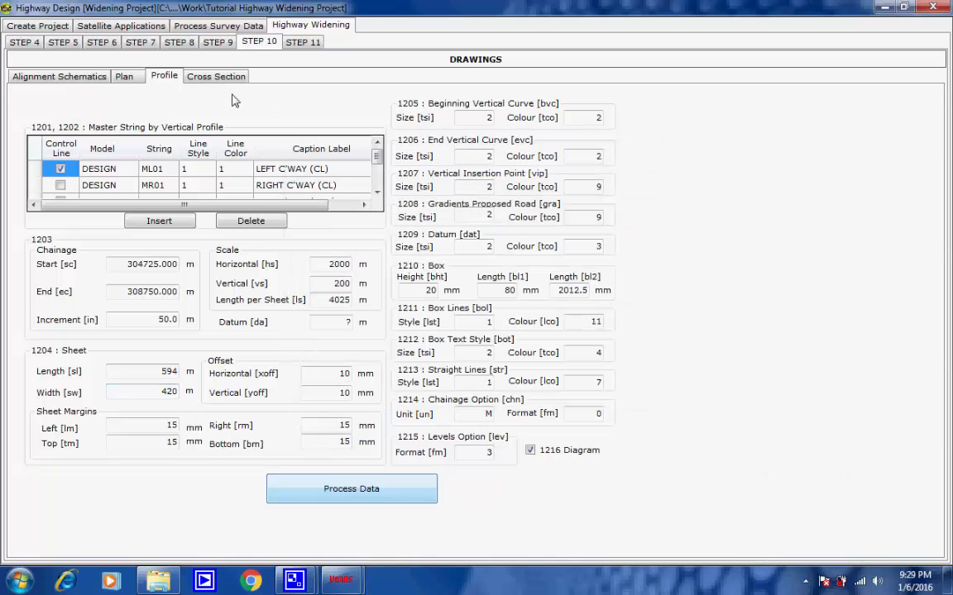
Step: Process the cross section drawings from interface I002 for chainage 304725 to 308750 at 25 m increments, on 1189 by 841 sheets
left_click(220, 78)
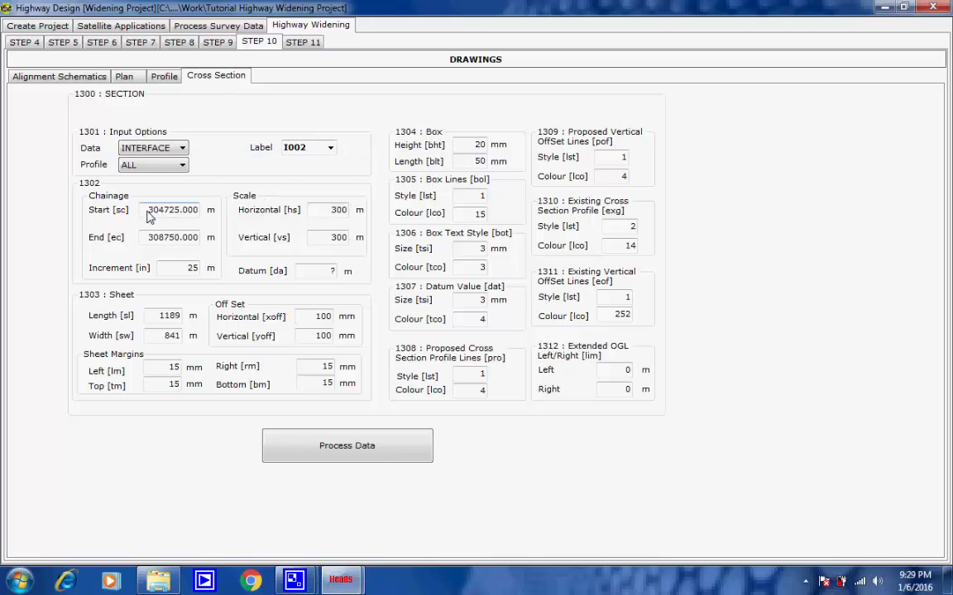
left_click_drag(147, 211, 200, 212)
left_click_drag(146, 238, 207, 273)
left_click_drag(324, 212, 367, 239)
left_click(183, 316)
left_click(192, 335)
left_click(168, 336)
left_click(400, 213)
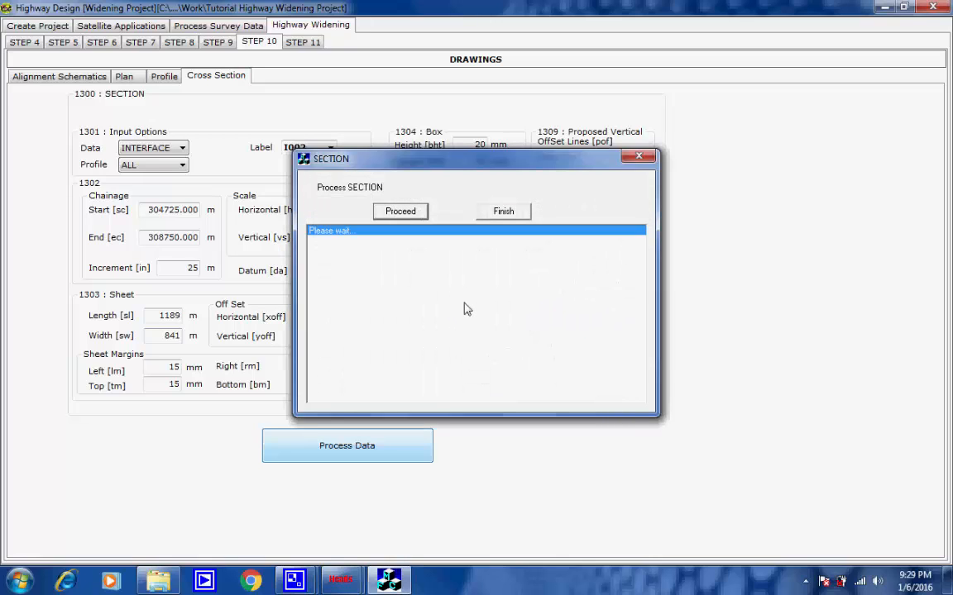
left_click(805, 581)
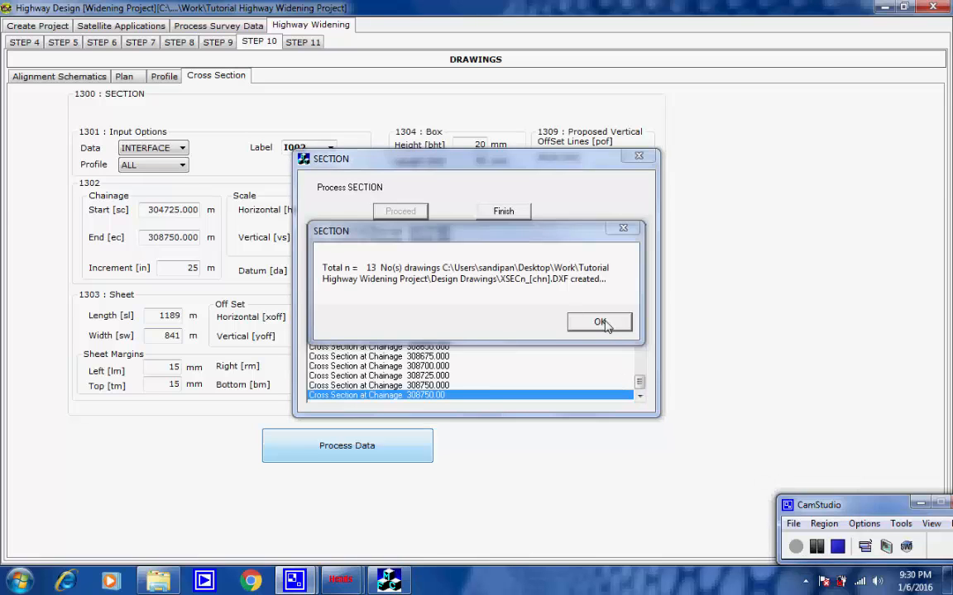
left_click(602, 322)
left_click(516, 213)
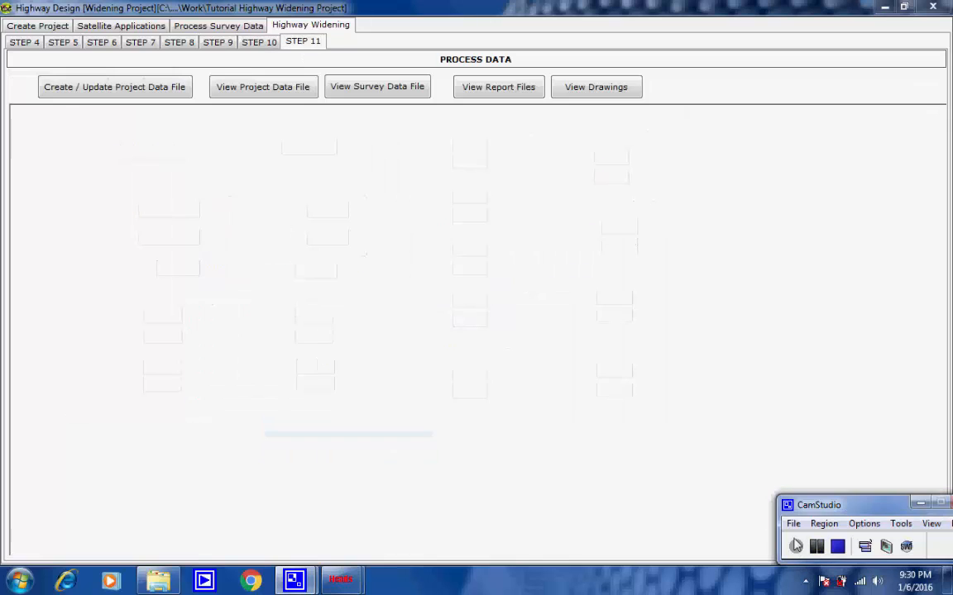
Step: Create the project data file in the final processing stage, then read through it in Notepad and close it
left_click(157, 88)
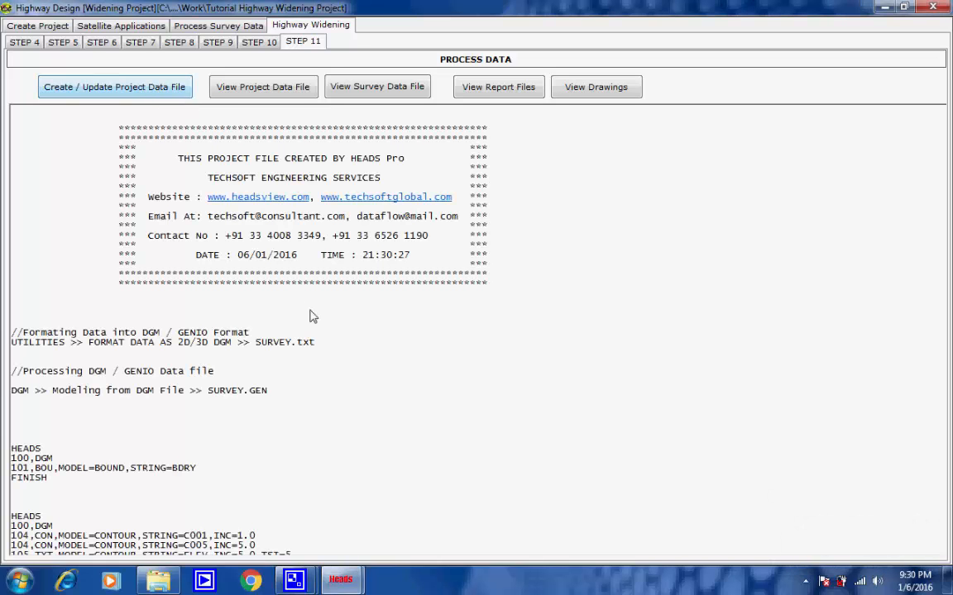
left_click(604, 340)
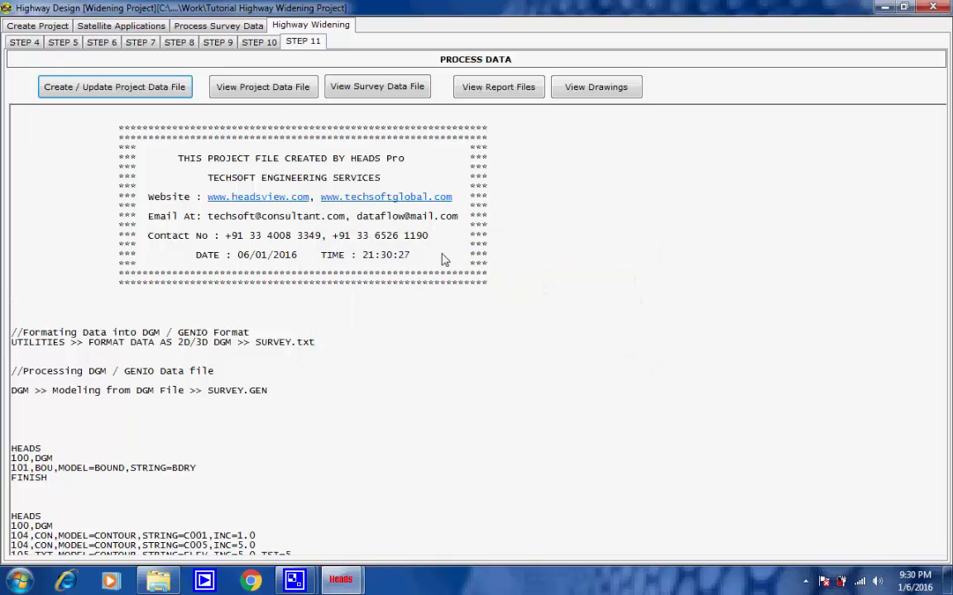
left_click(274, 92)
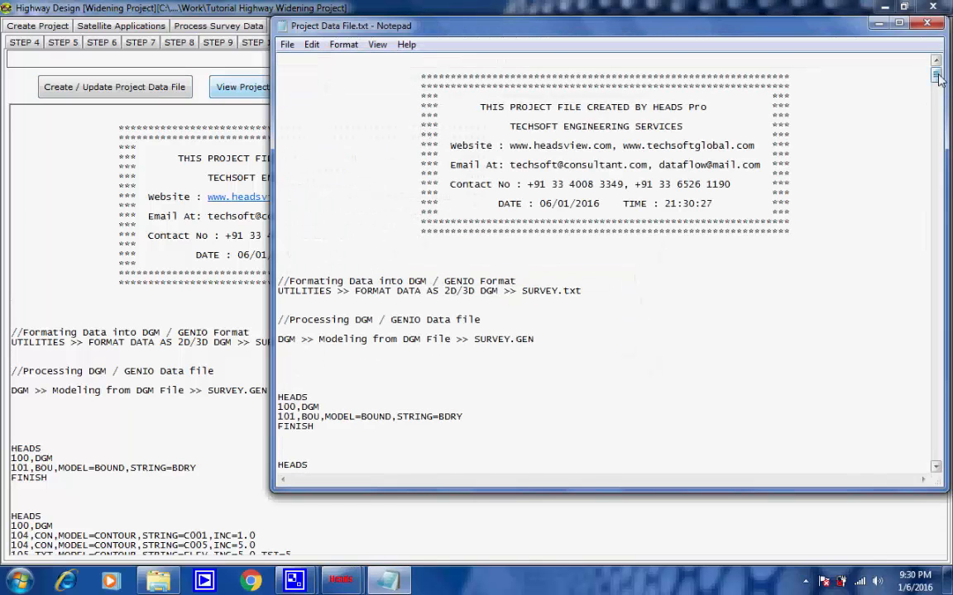
left_click_drag(937, 76, 948, 465)
left_click_drag(928, 106, 928, 63)
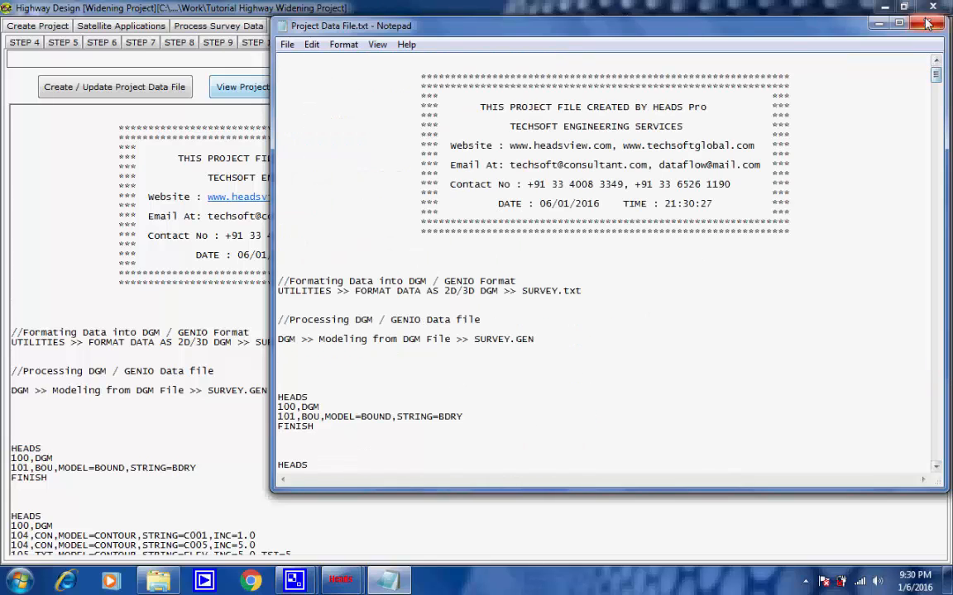
left_click(926, 23)
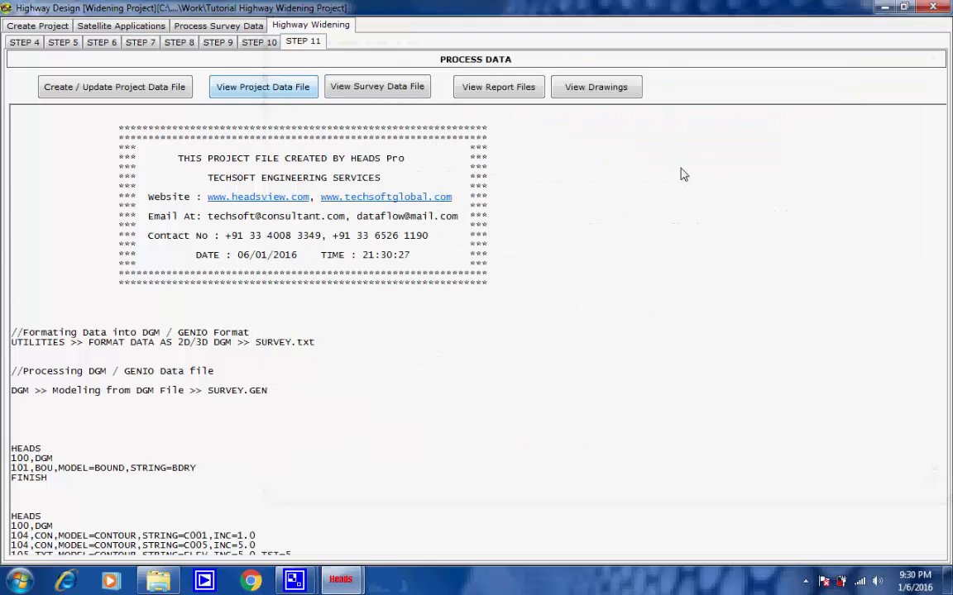
Step: View the project's survey data file SURVEY.txt in Notepad and close it
left_click(373, 89)
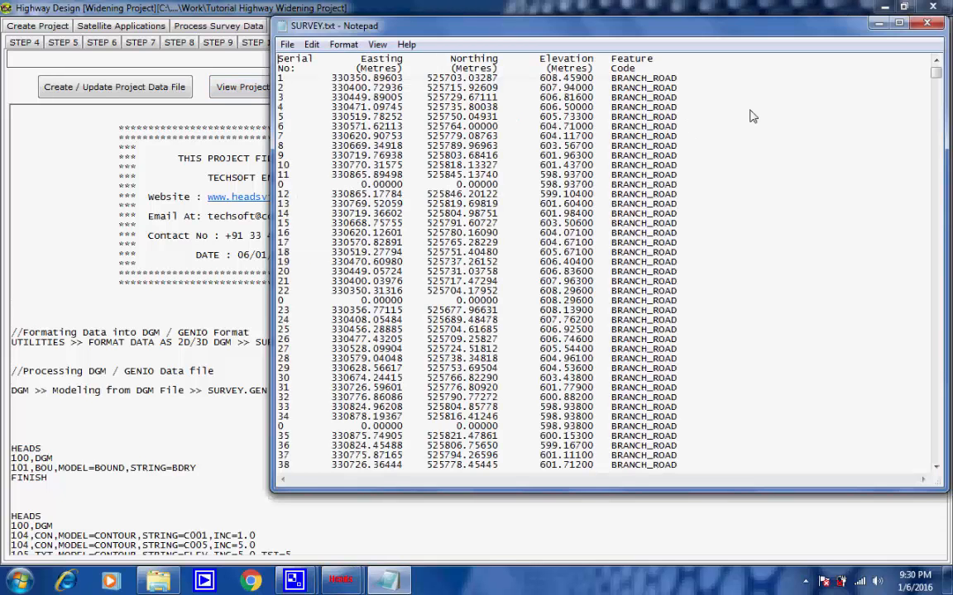
left_click(923, 26)
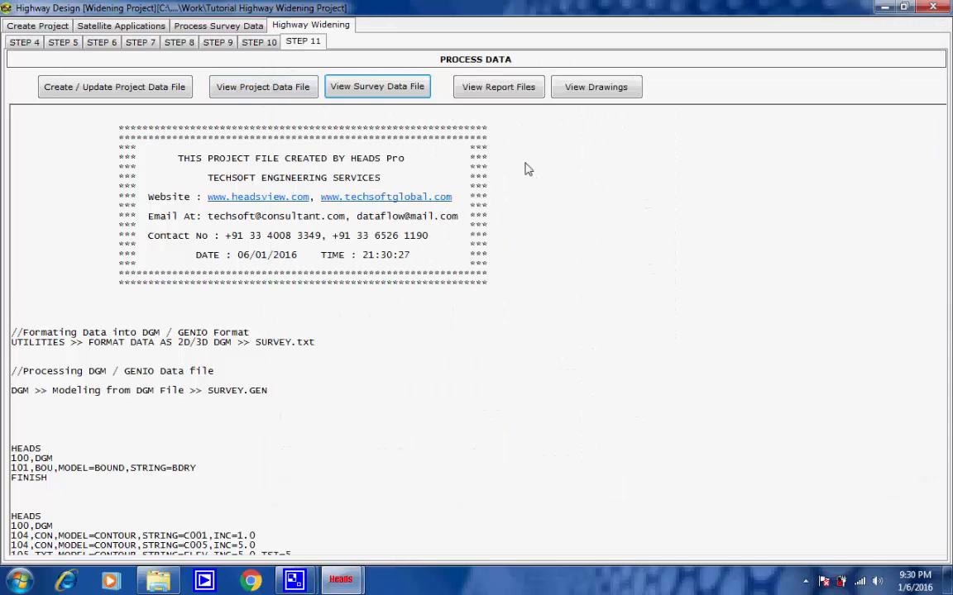
Step: Open the processed reports and read through the horizontal alignment report and the vertical alignment report to its end
left_click(506, 89)
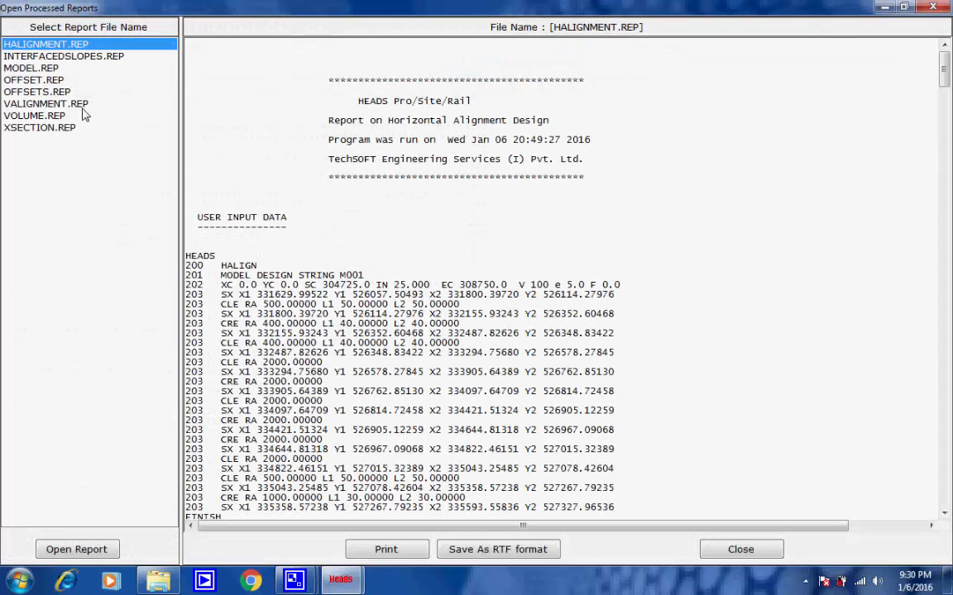
left_click_drag(942, 80, 934, 25)
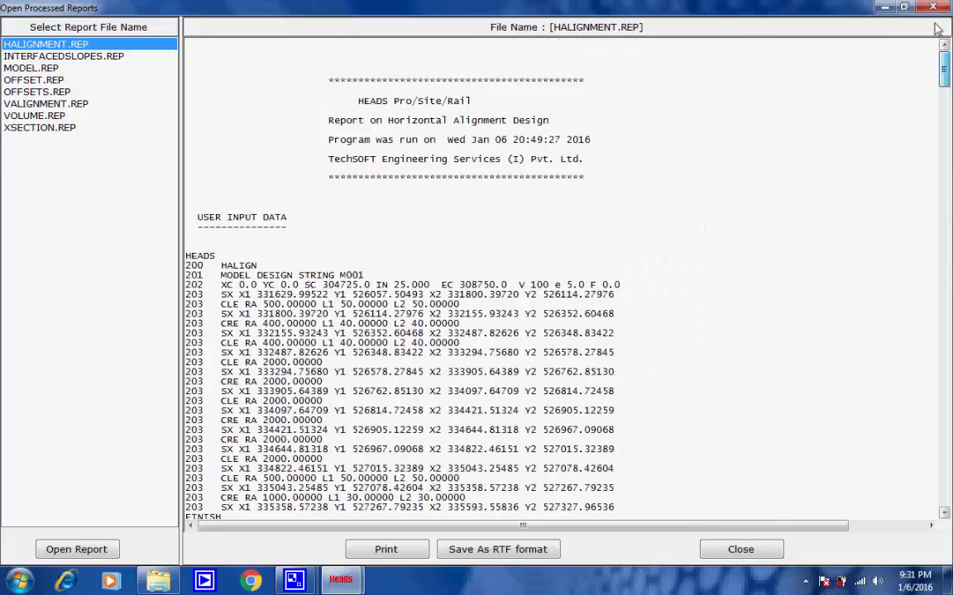
left_click(58, 105)
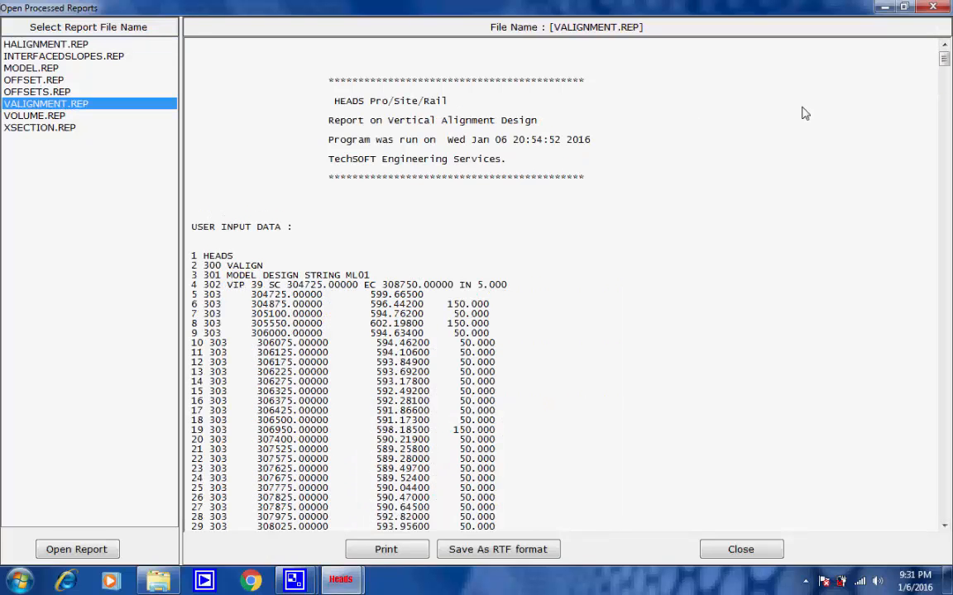
left_click_drag(943, 59, 951, 529)
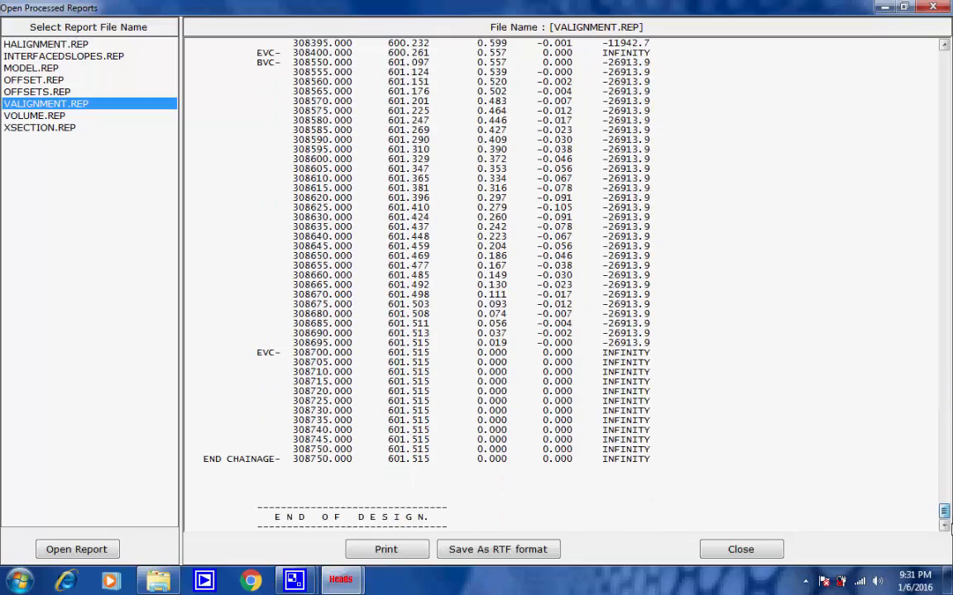
Step: Read the VOLUME.REP report from the earthwork input data through the widening and pavement layer quantities, and close the reports
left_click(46, 116)
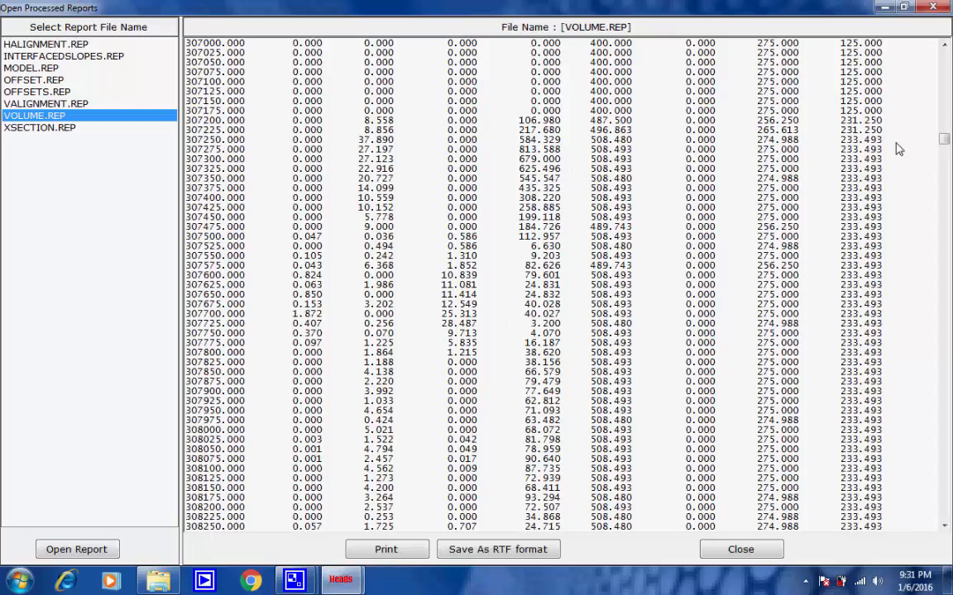
left_click_drag(945, 142, 945, 49)
scroll(662, 226, "down", 8)
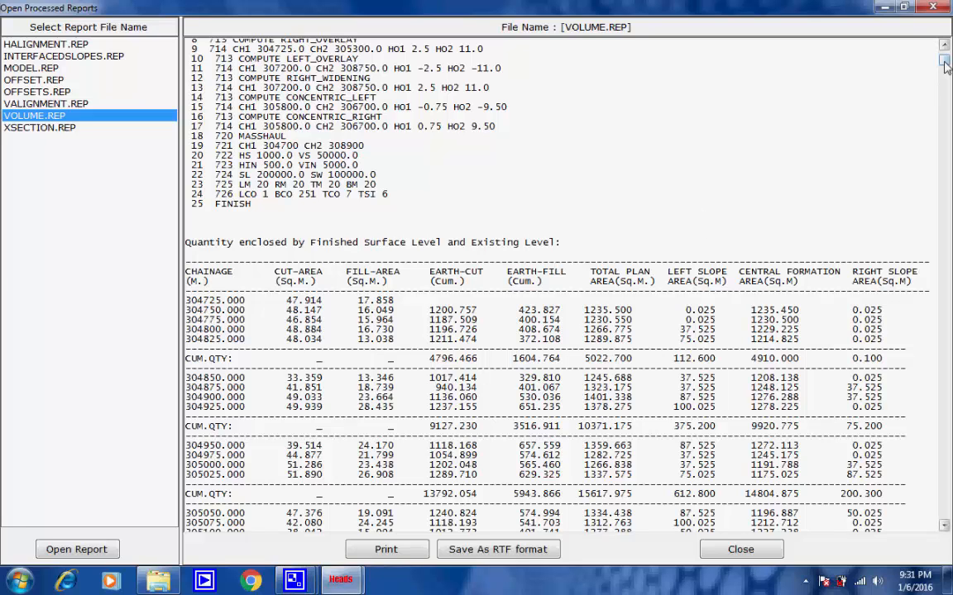
left_click_drag(944, 67, 945, 60)
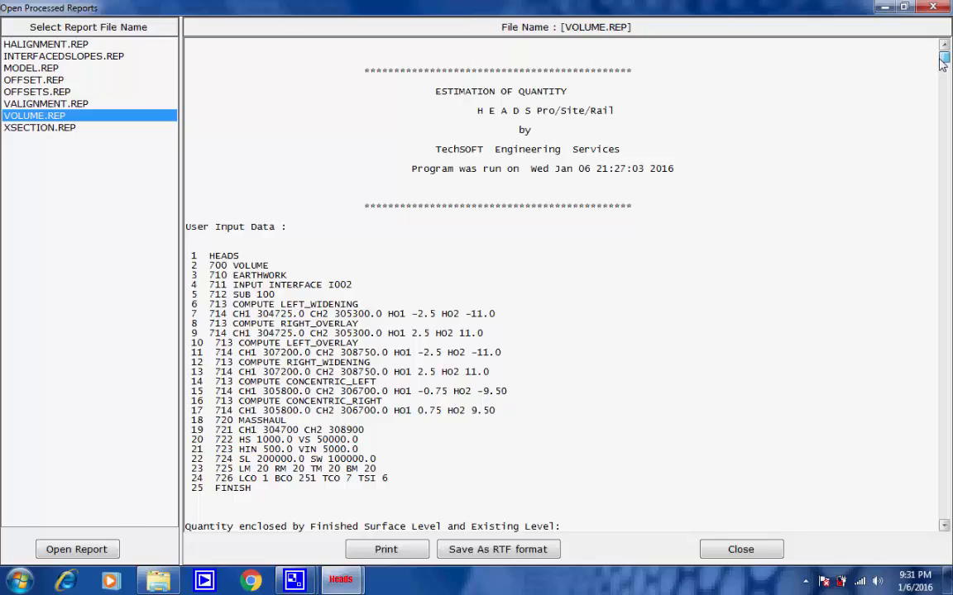
left_click_drag(942, 65, 931, 97)
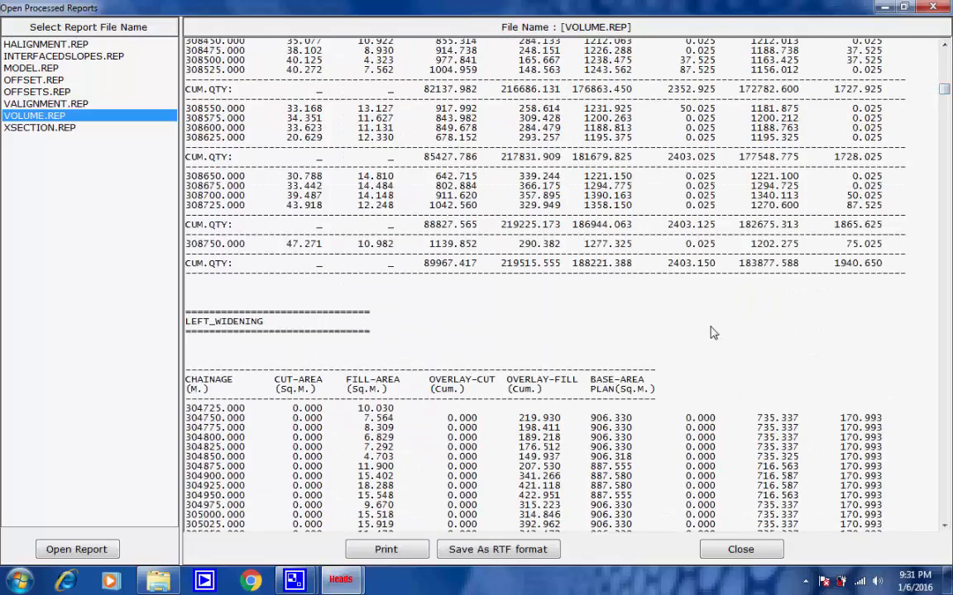
left_click_drag(946, 99, 920, 222)
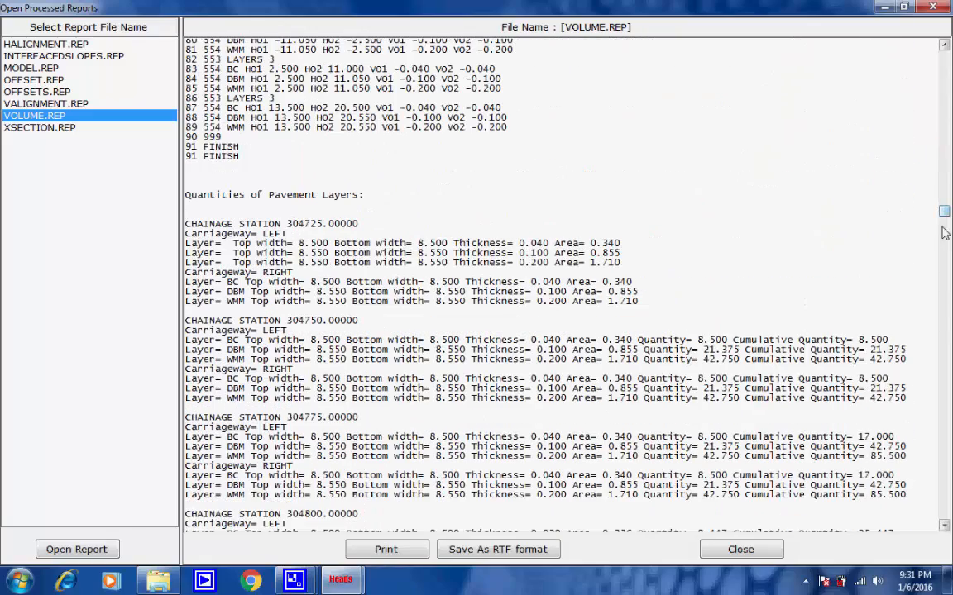
left_click_drag(945, 233, 930, 532)
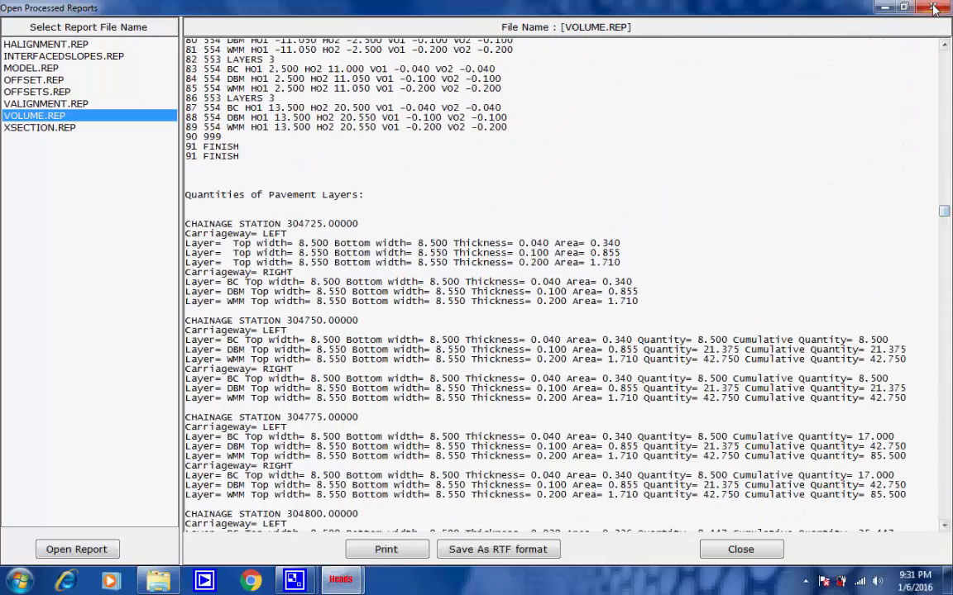
key("alt+F4")
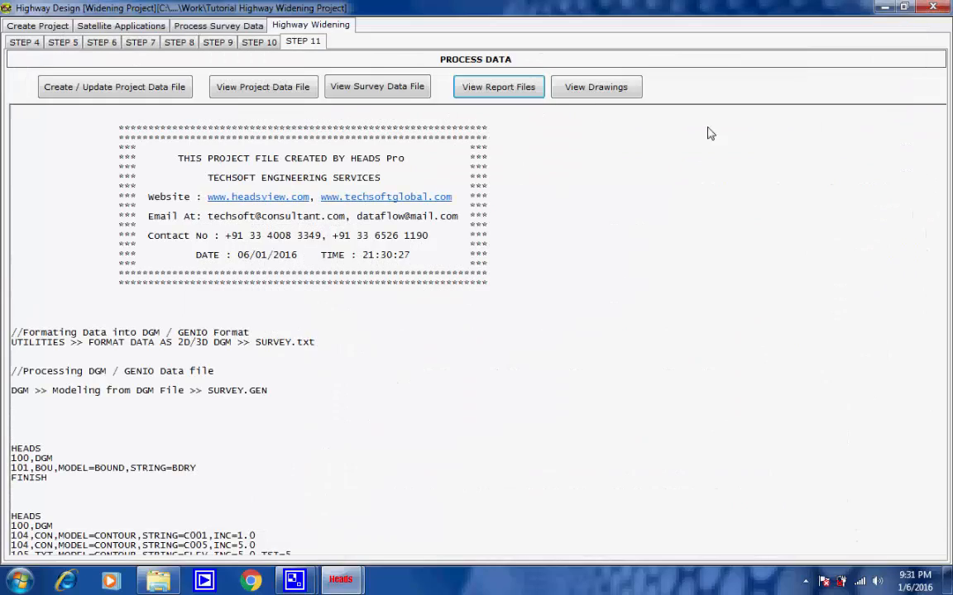
Step: Open all the design drawings in HEADS Viewer and regenerate the display of the LSEC1.DXF profile drawing
left_click(586, 88)
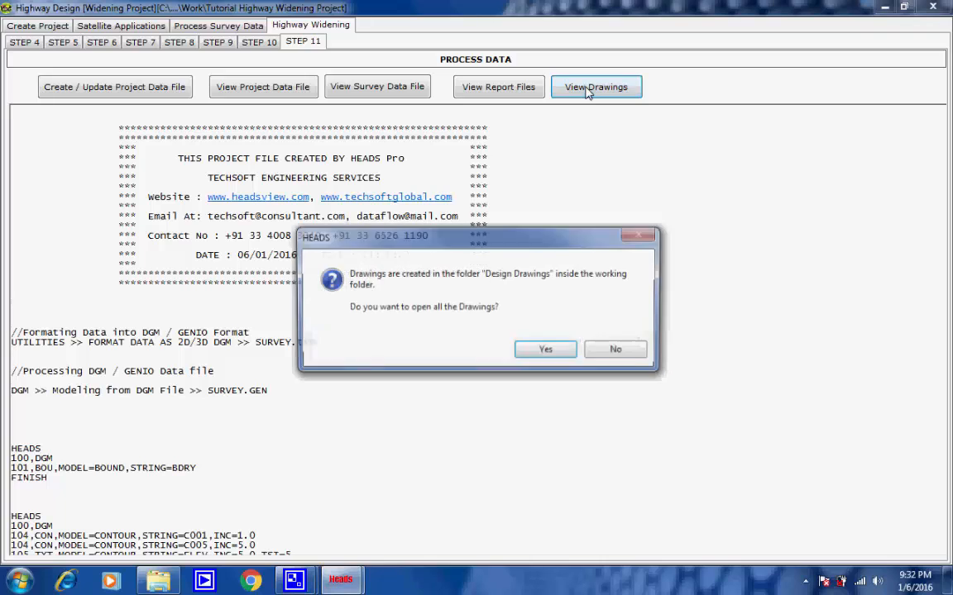
left_click(560, 355)
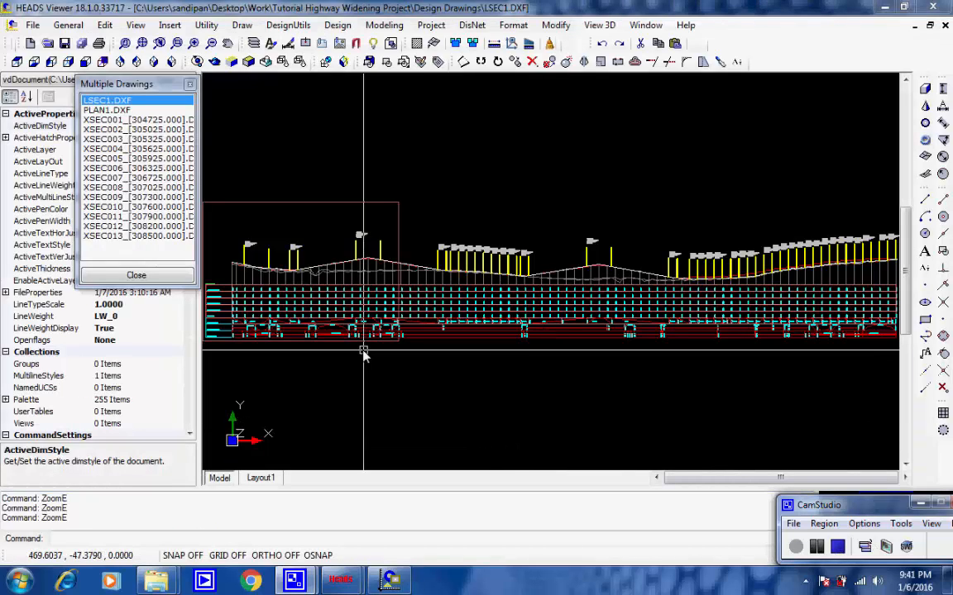
left_click(304, 356)
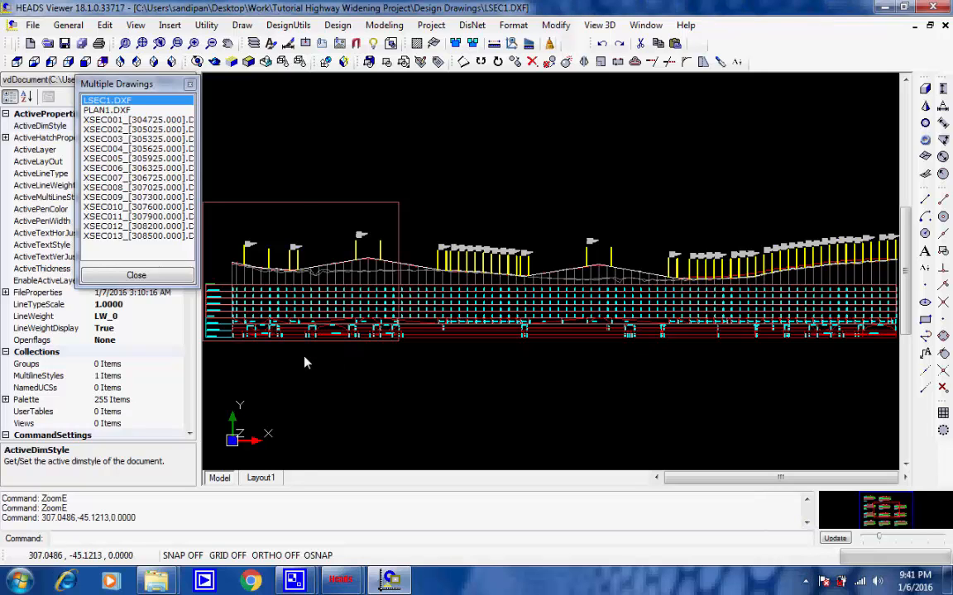
middle_click_drag(312, 355, 348, 366)
scroll(351, 363, "up", 5)
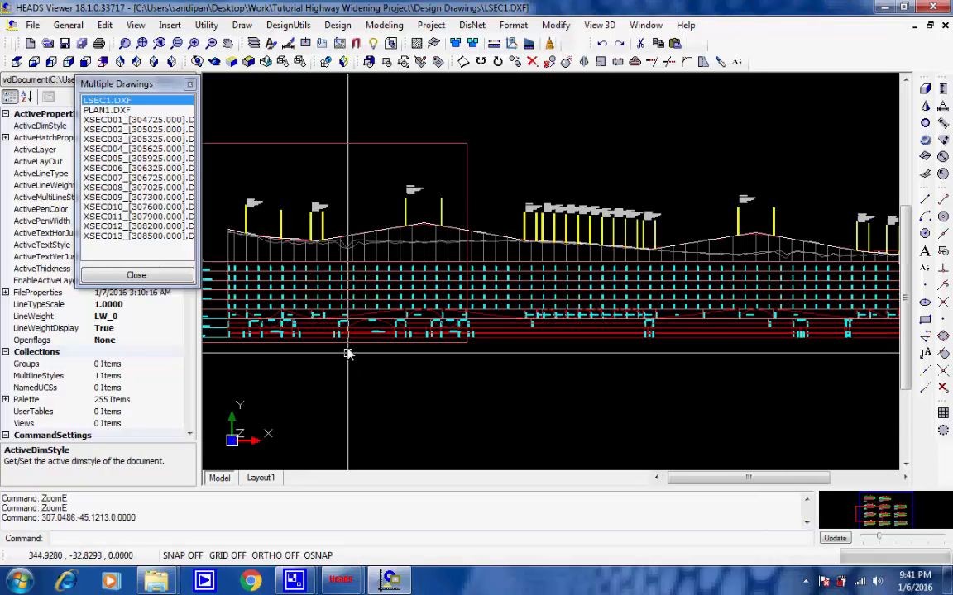
scroll(352, 349, "up", 2)
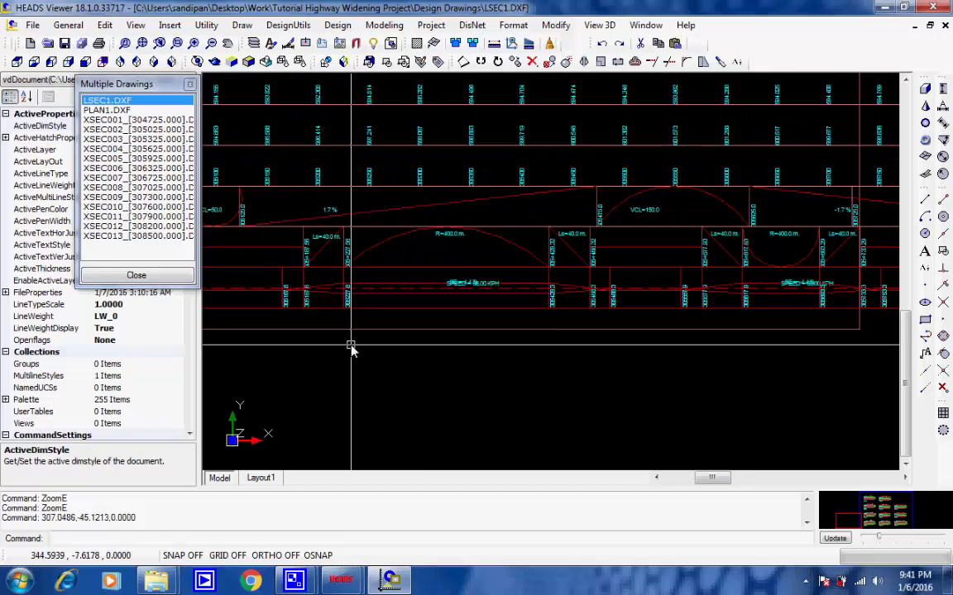
scroll(350, 348, "up", 3)
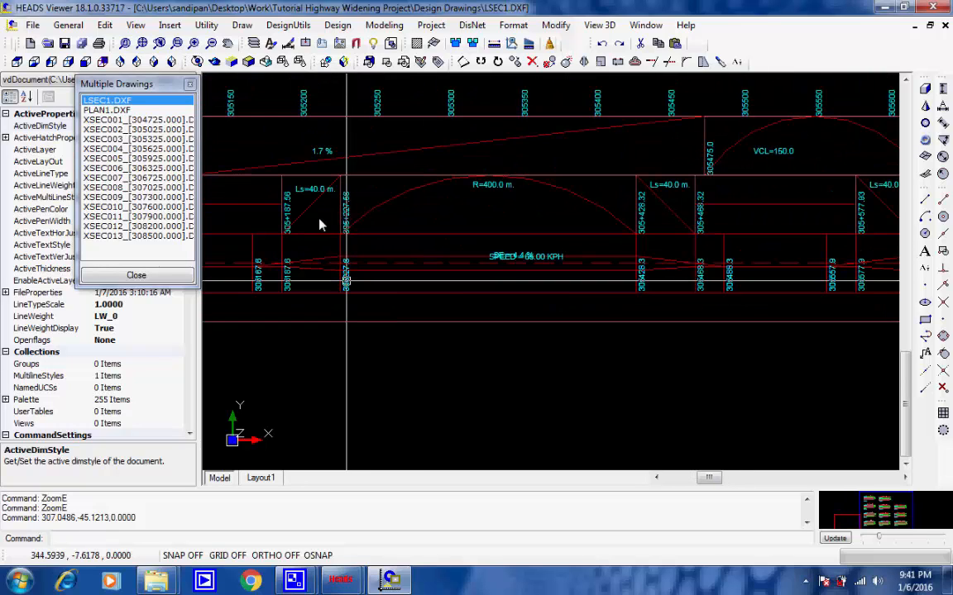
left_click(136, 25)
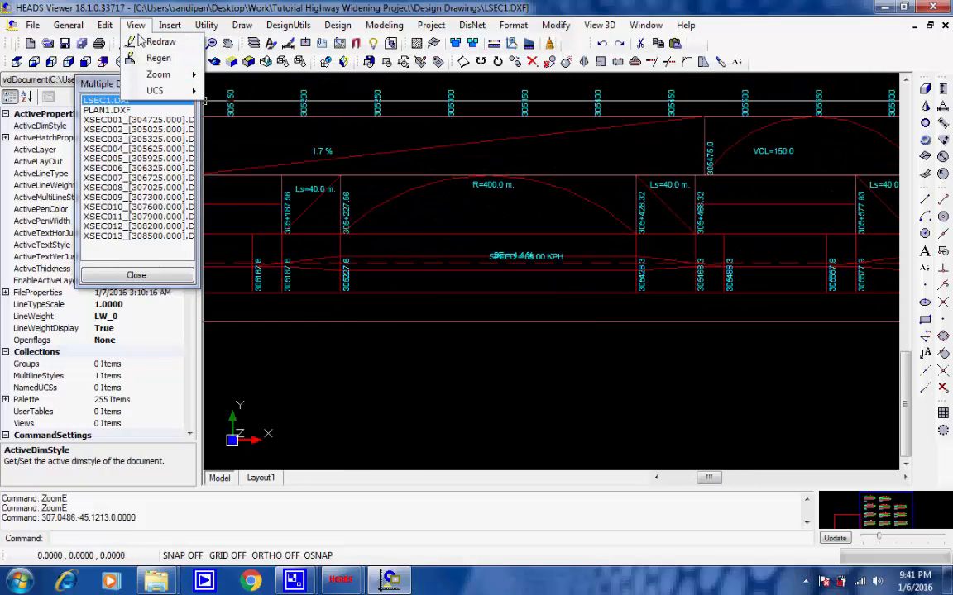
left_click(161, 58)
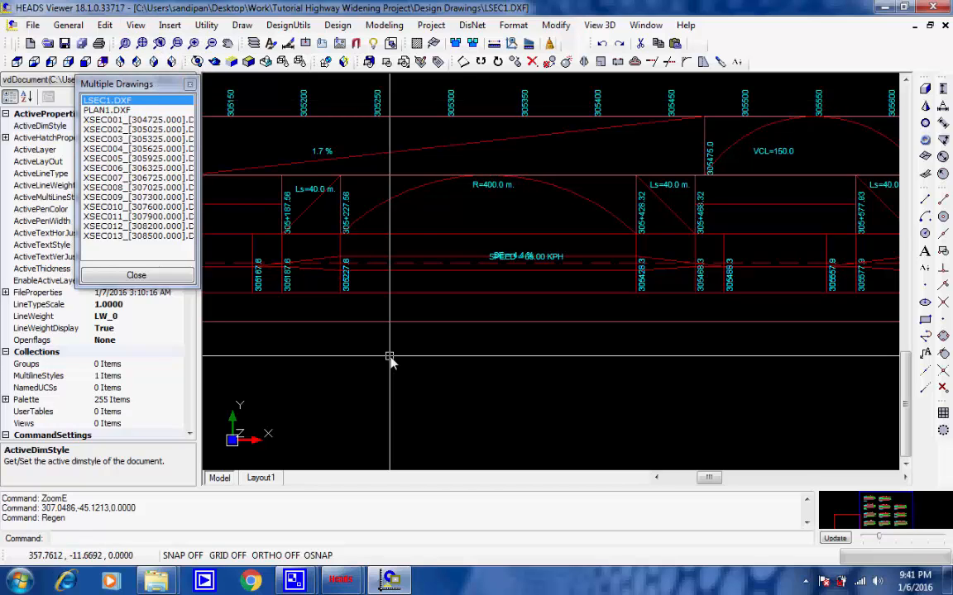
Step: Examine the level, chainage, vertical alignment, horizontal alignment and superelevation rows at the start of the LSEC1.DXF profile table
middle_click_drag(394, 373, 362, 396)
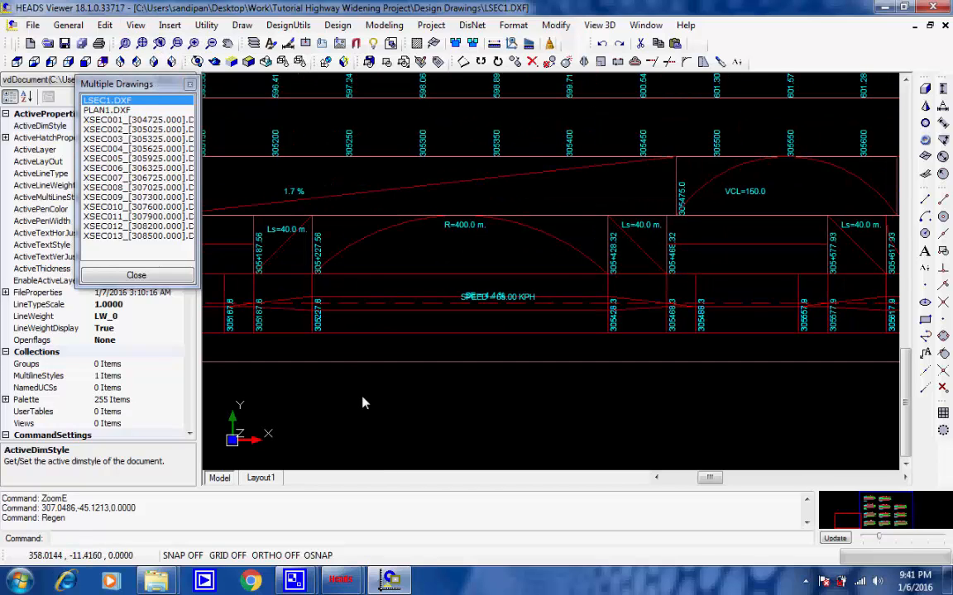
scroll(360, 383, "down", 2)
middle_click_drag(328, 314, 688, 327)
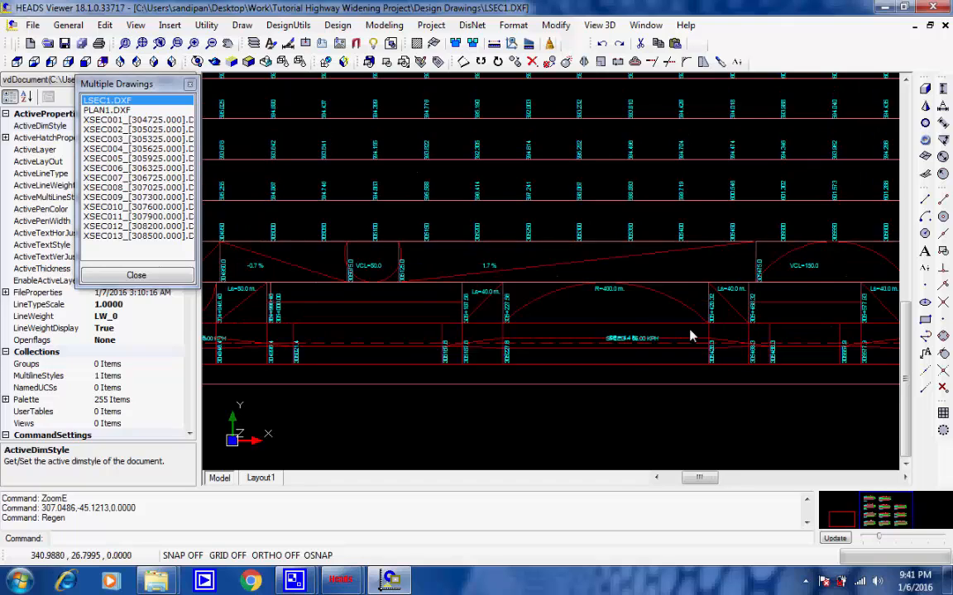
middle_click_drag(685, 287, 504, 272)
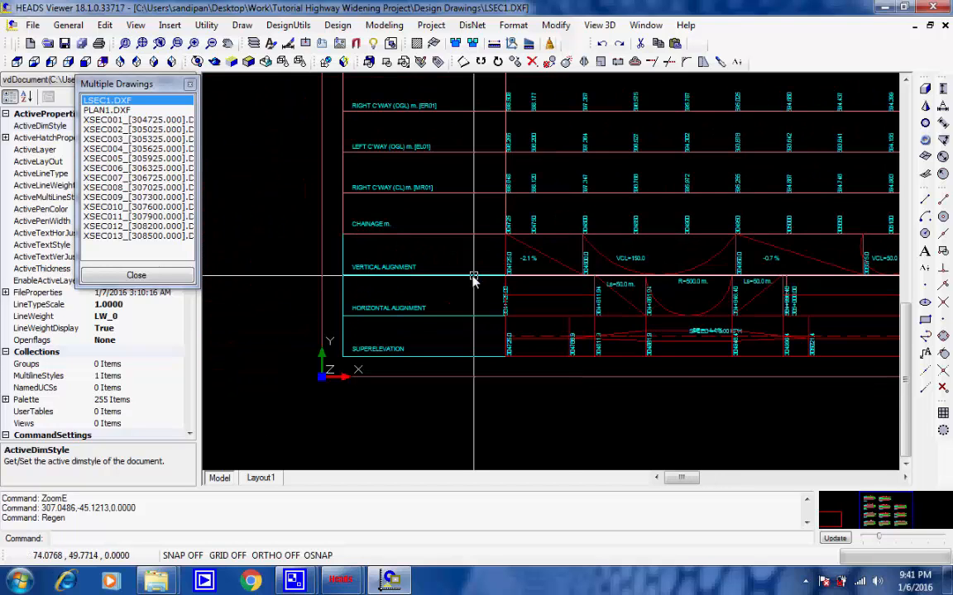
scroll(473, 276, "up", 3)
scroll(463, 235, "down", 4)
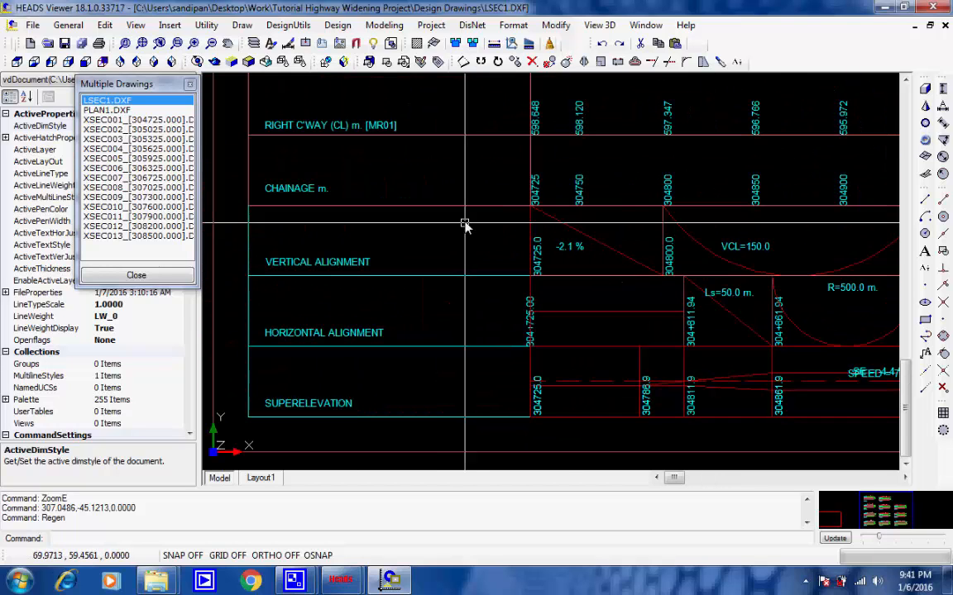
scroll(457, 176, "up", 2)
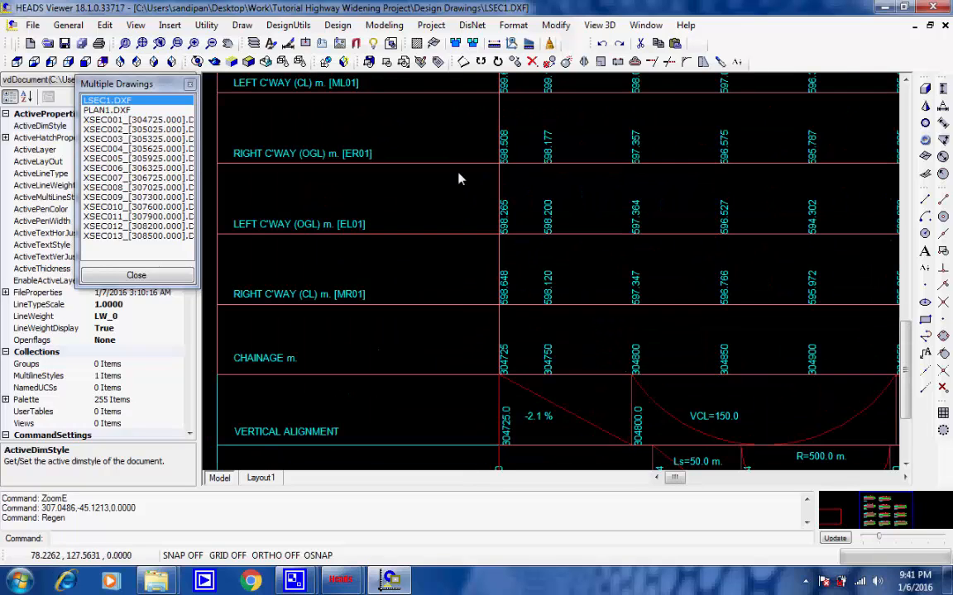
scroll(463, 157, "down", 3)
middle_click_drag(468, 148, 413, 284)
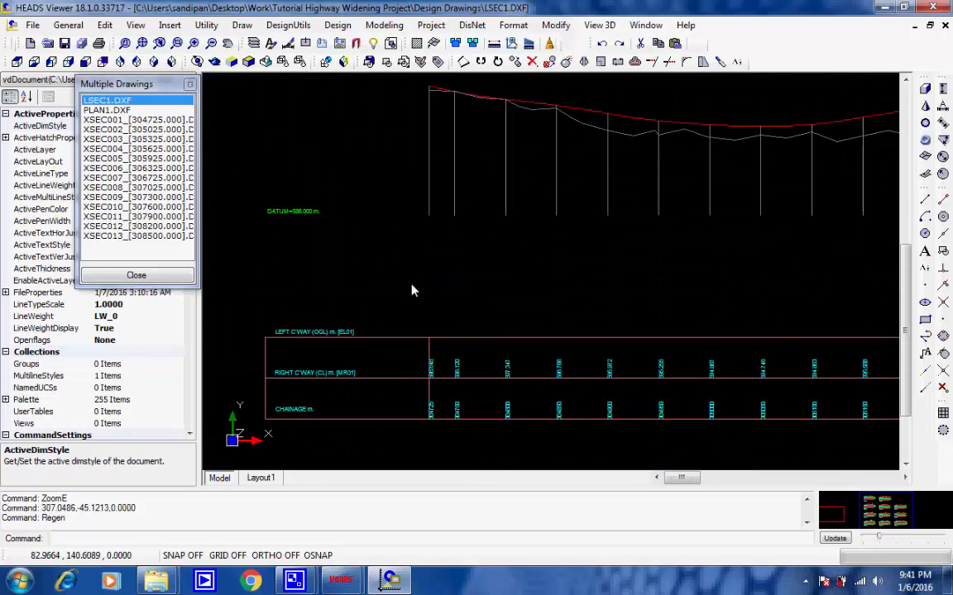
scroll(463, 243, "down", 1)
scroll(613, 187, "down", 1)
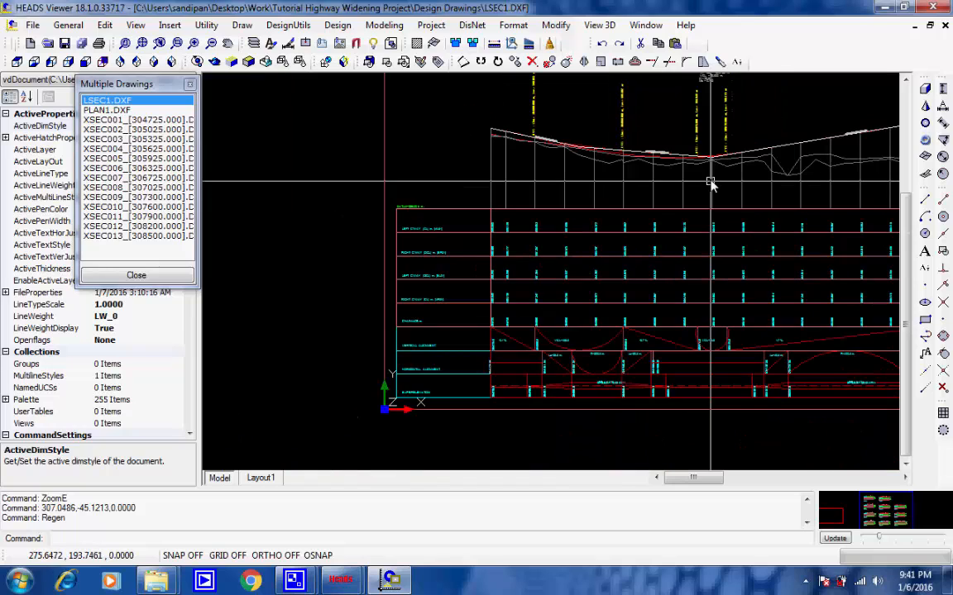
Step: Inspect the vertical curve annotations around VIP 4 on the longitudinal profile
middle_click_drag(711, 179, 417, 284)
scroll(686, 213, "up", 2)
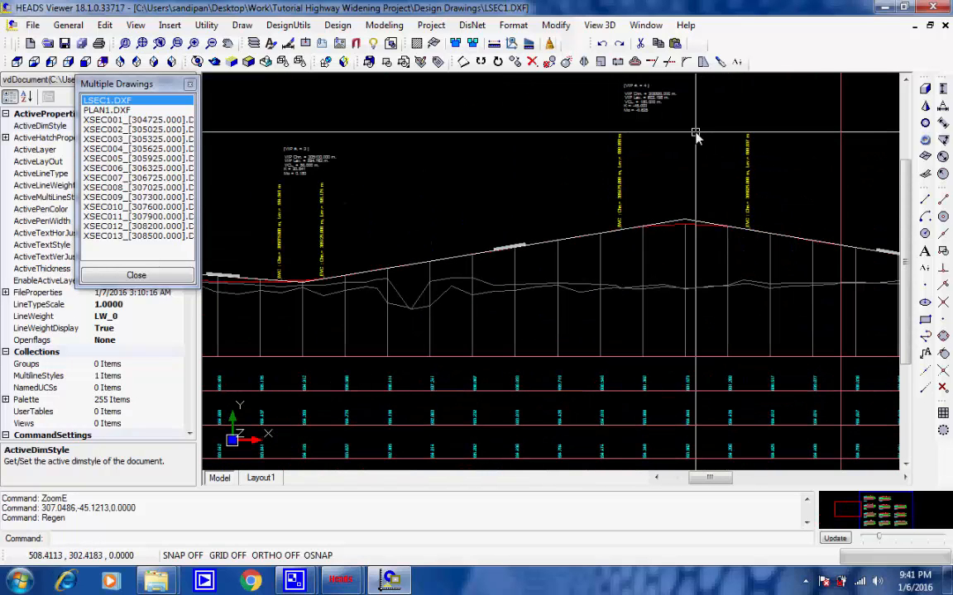
scroll(653, 153, "up", 3)
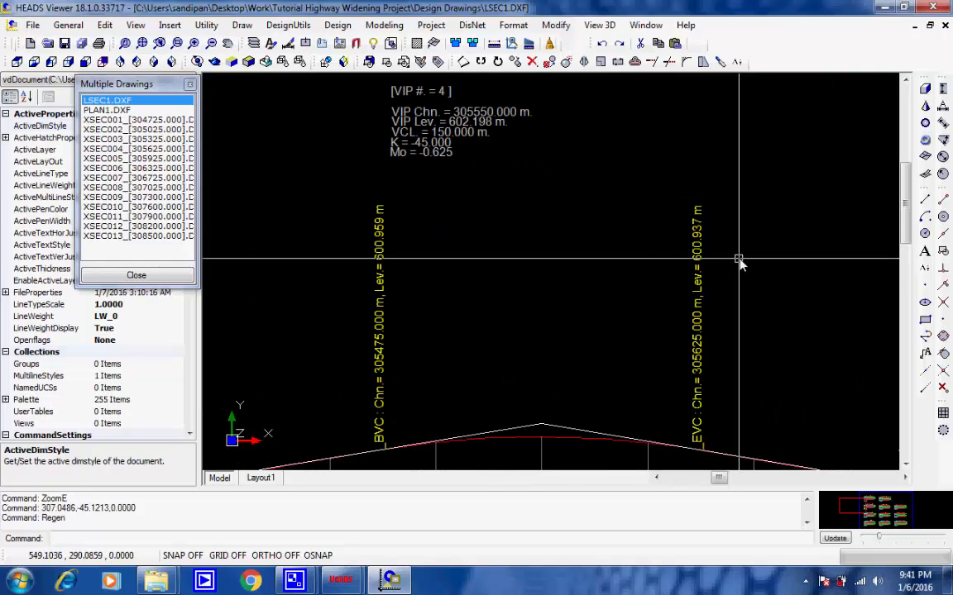
scroll(736, 253, "up", 1)
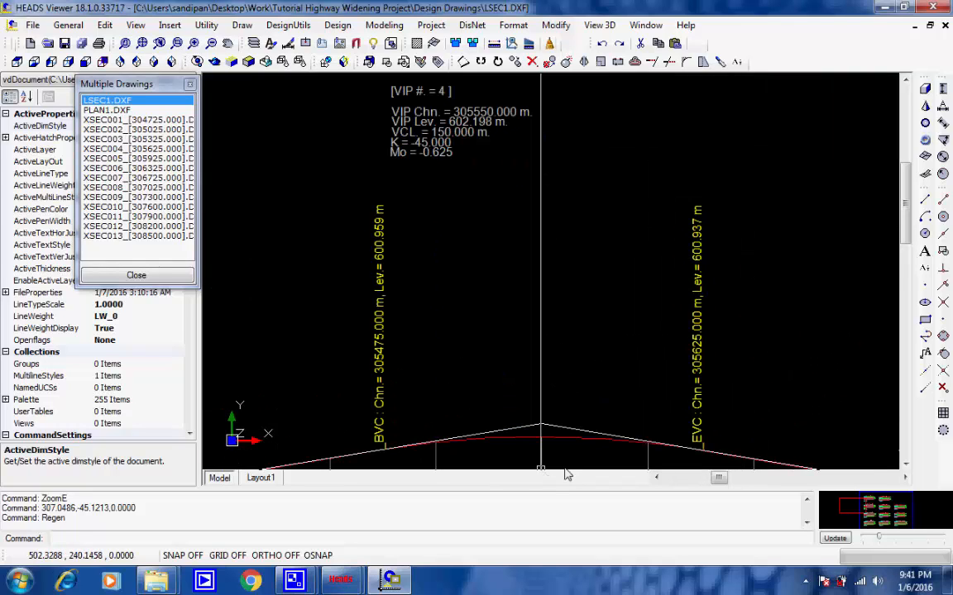
scroll(570, 420, "down", 4)
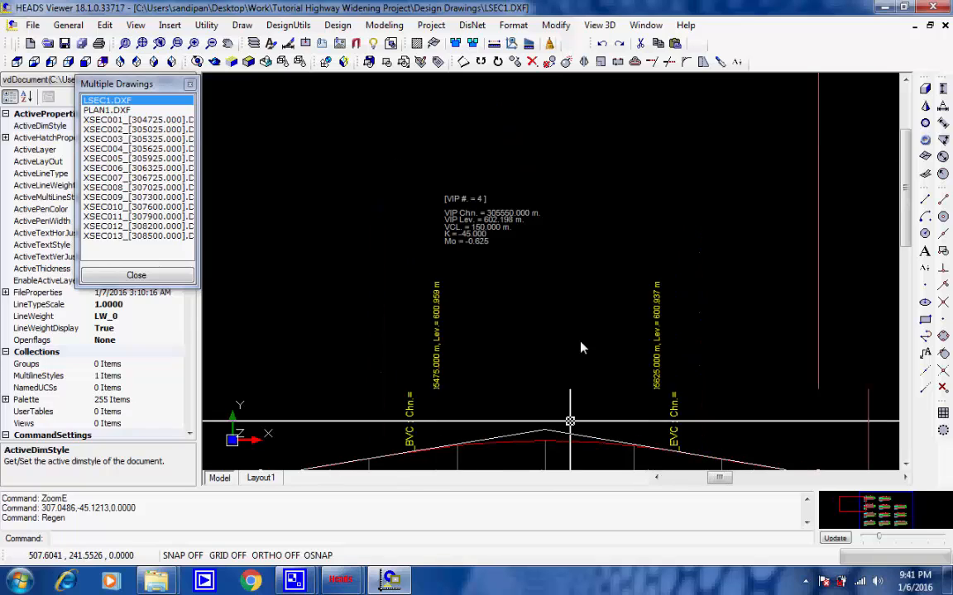
scroll(581, 349, "down", 1)
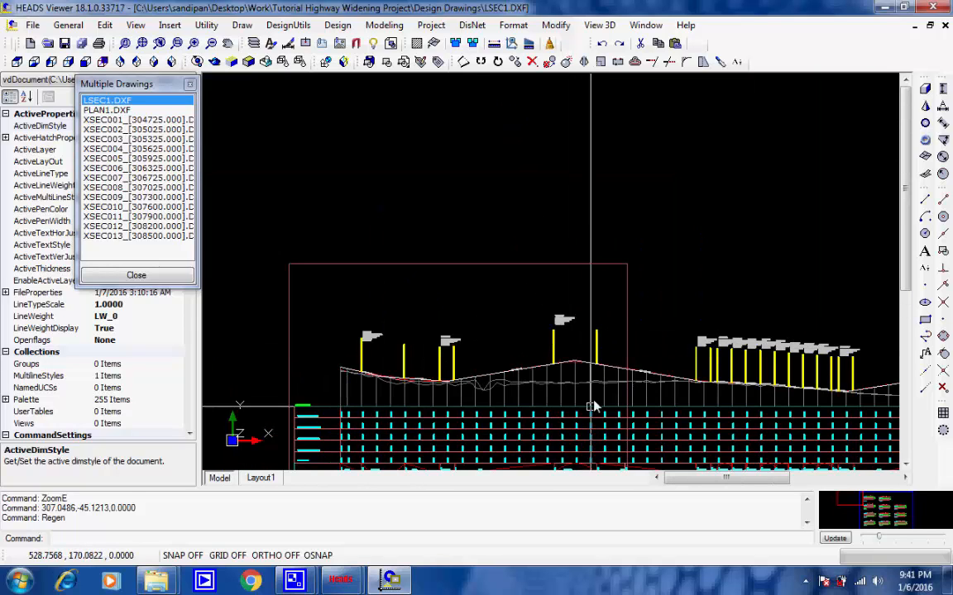
Step: Follow the LSEC1.DXF longitudinal profile and its data table to the end of the alignment, and return to the full extents
middle_click_drag(594, 400, 595, 266)
scroll(665, 319, "up", 1)
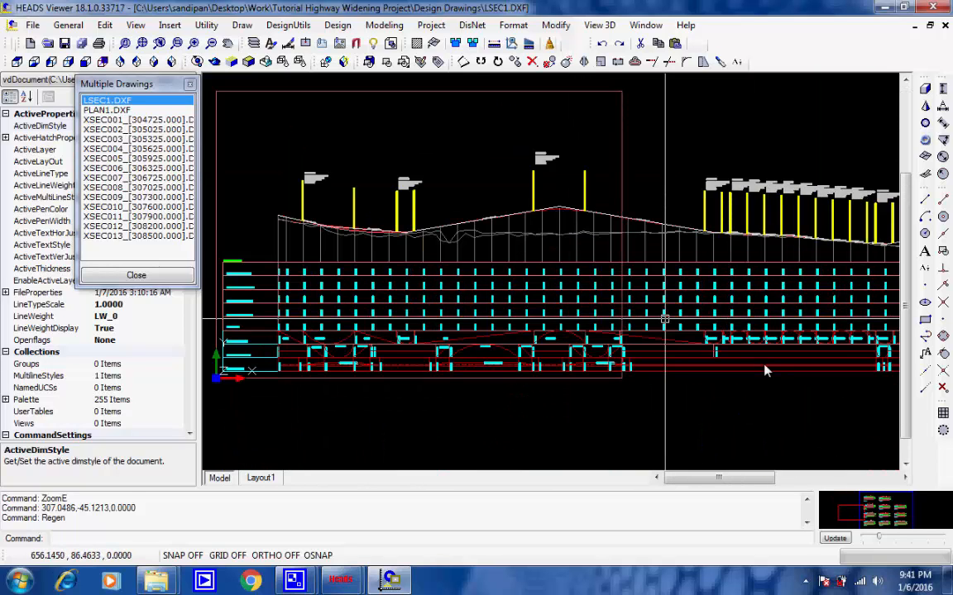
middle_click_drag(765, 367, 464, 343)
middle_click_drag(746, 366, 710, 366)
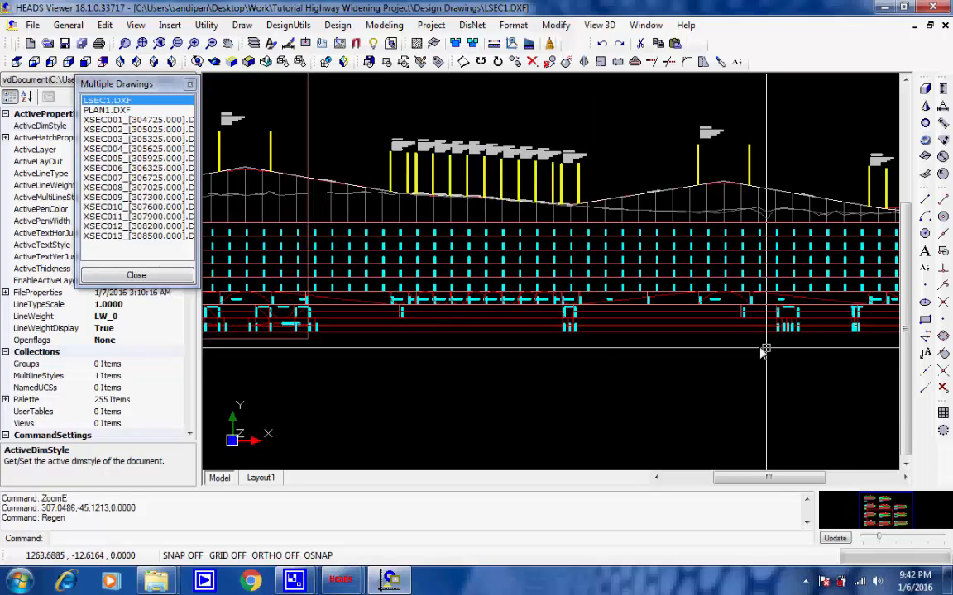
middle_click_drag(765, 351, 445, 351)
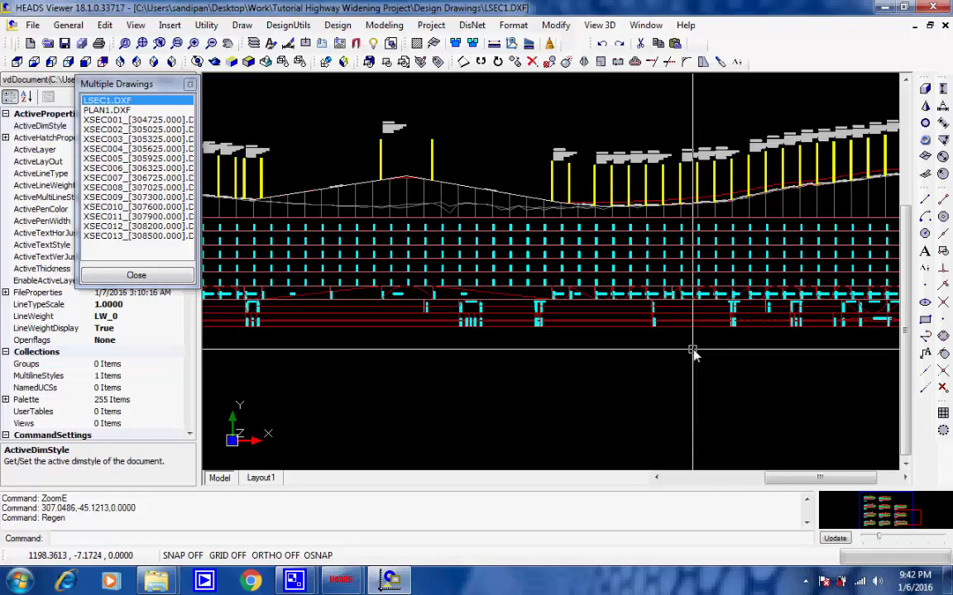
middle_click_drag(648, 347, 399, 341)
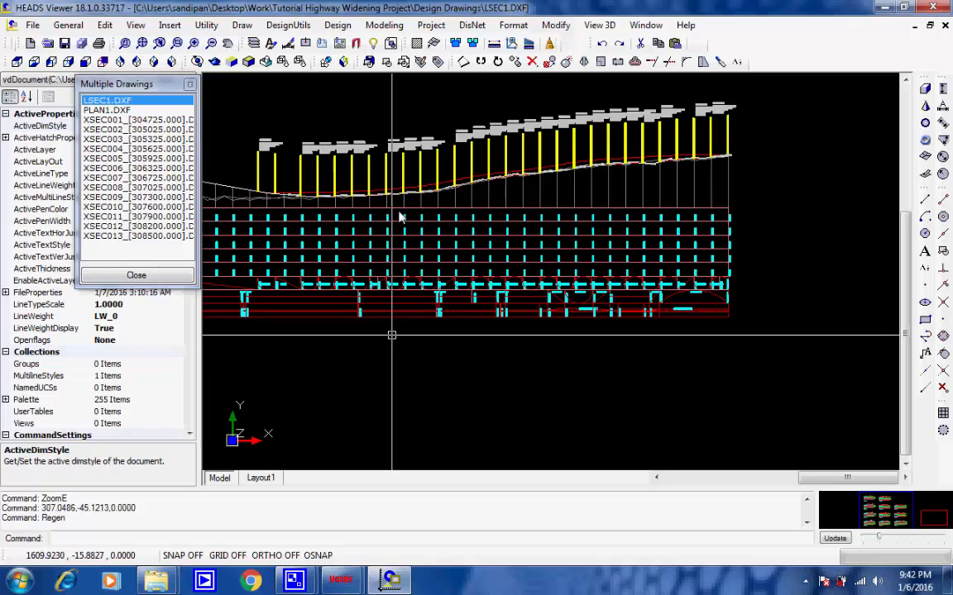
left_click(144, 45)
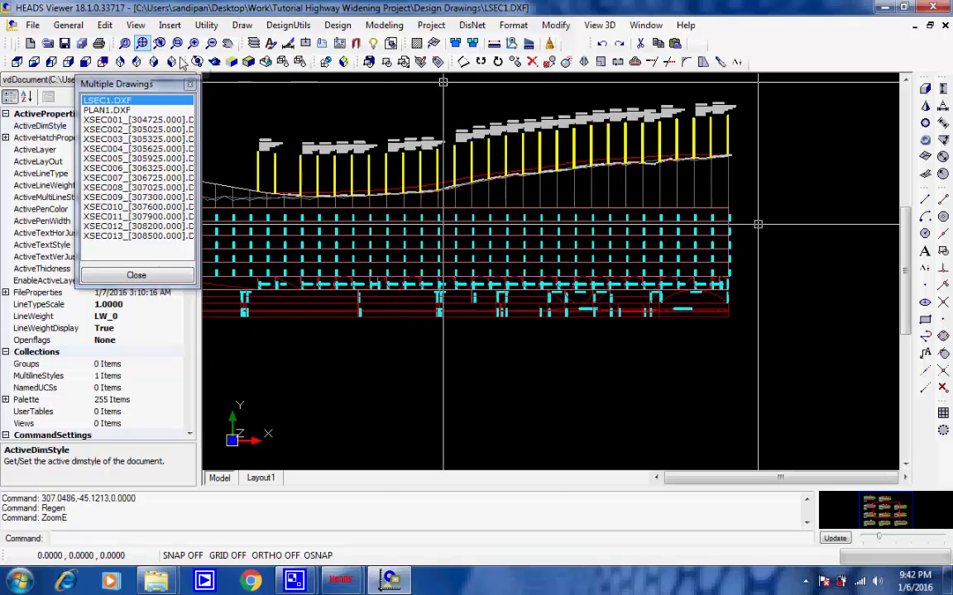
left_click(805, 583)
double_click(805, 507)
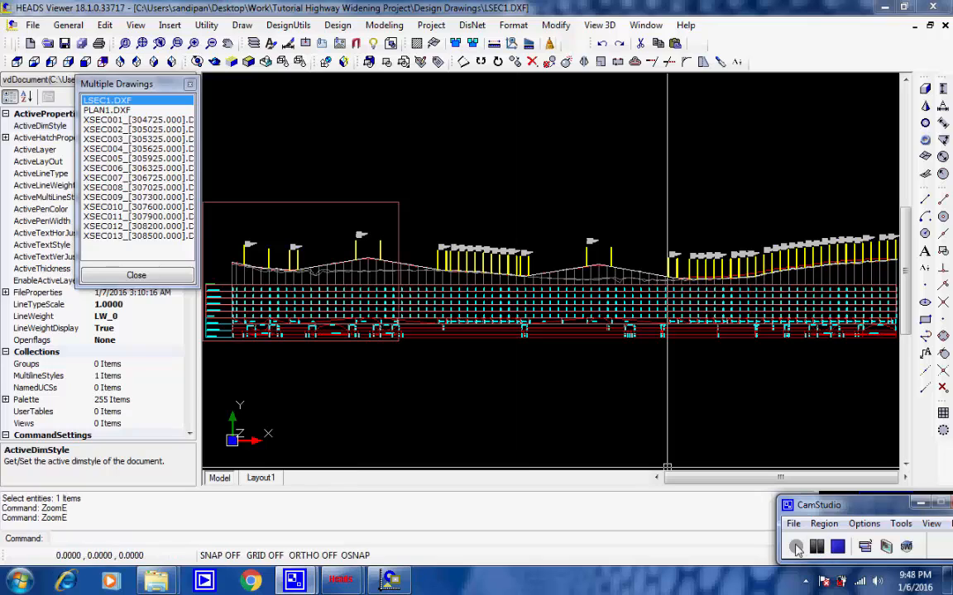
Step: Display the PLAN1.DXF plan drawing and examine the road edges and side slopes near the start of the alignment
left_click(106, 110)
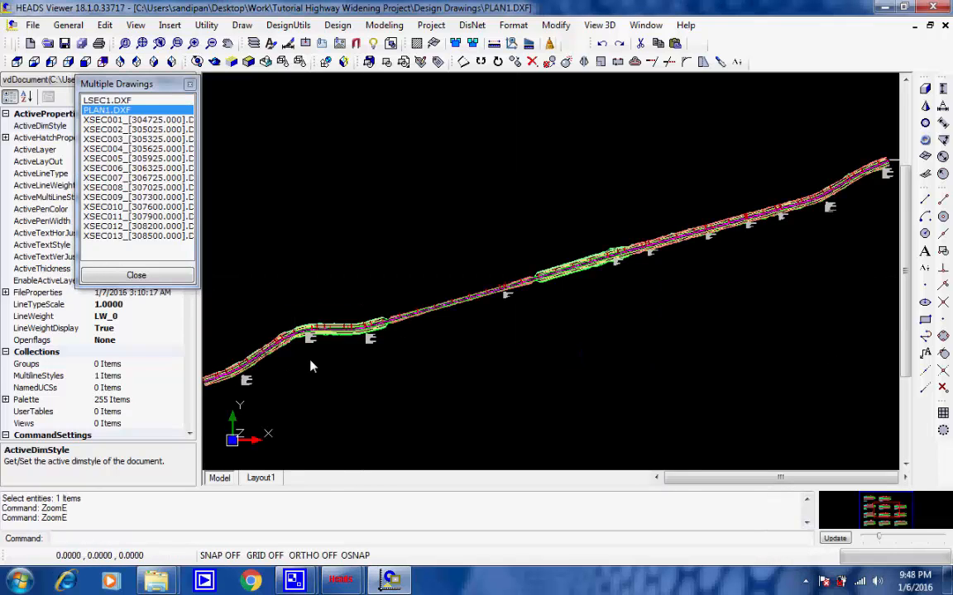
middle_click_drag(310, 359, 319, 368)
scroll(360, 357, "up", 1)
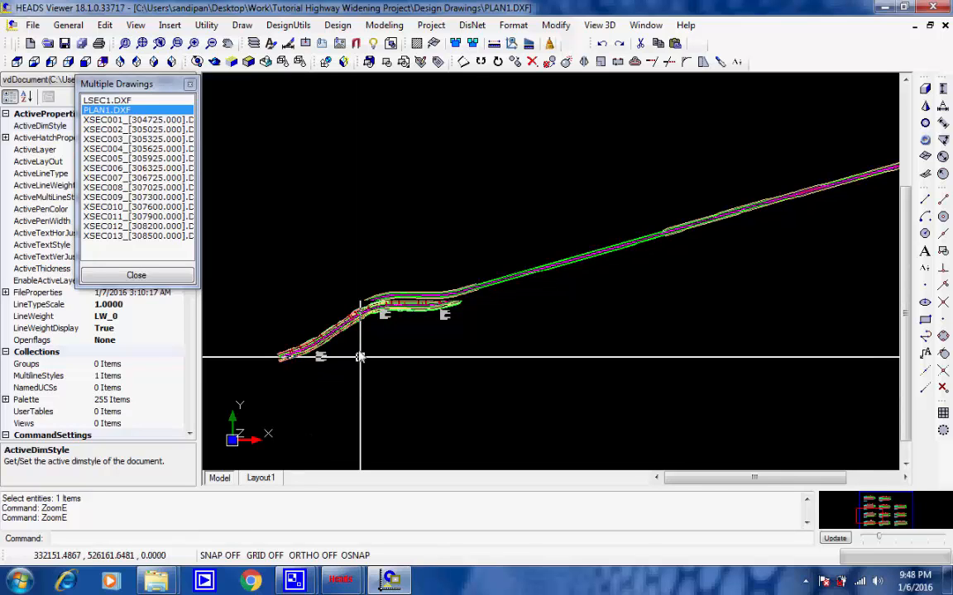
scroll(360, 357, "up", 2)
scroll(331, 315, "up", 4)
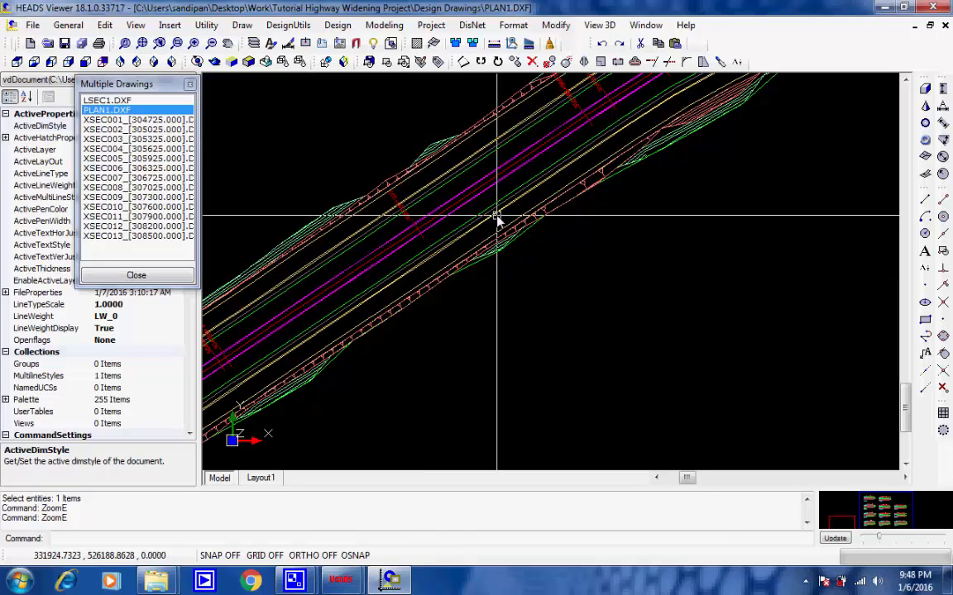
Step: Inspect the horizontal curve details annotated at IP 2 on the plan
scroll(500, 217, "down", 4)
scroll(329, 325, "down", 1)
scroll(384, 286, "up", 1)
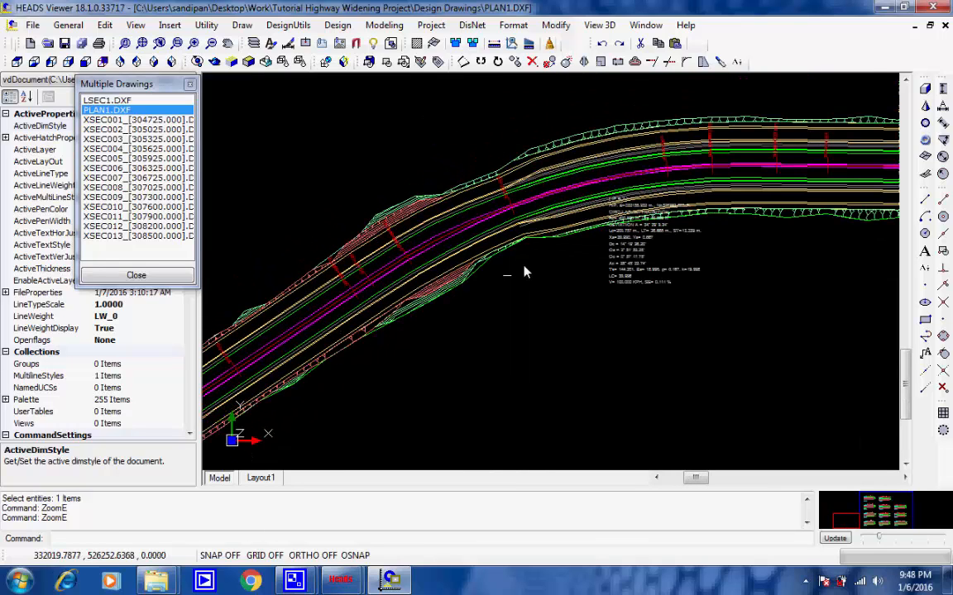
scroll(546, 251, "up", 1)
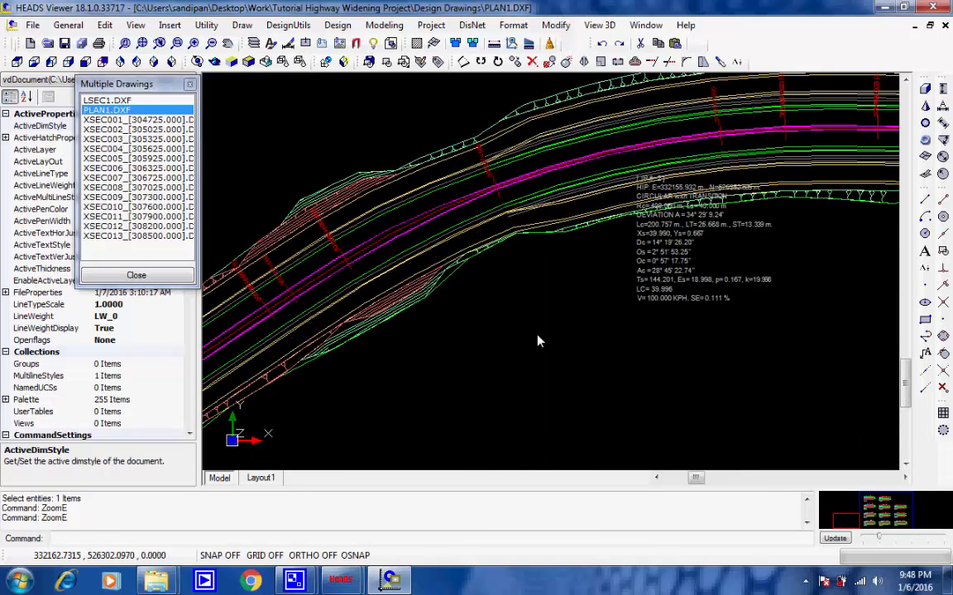
scroll(537, 337, "down", 4)
scroll(576, 317, "up", 4)
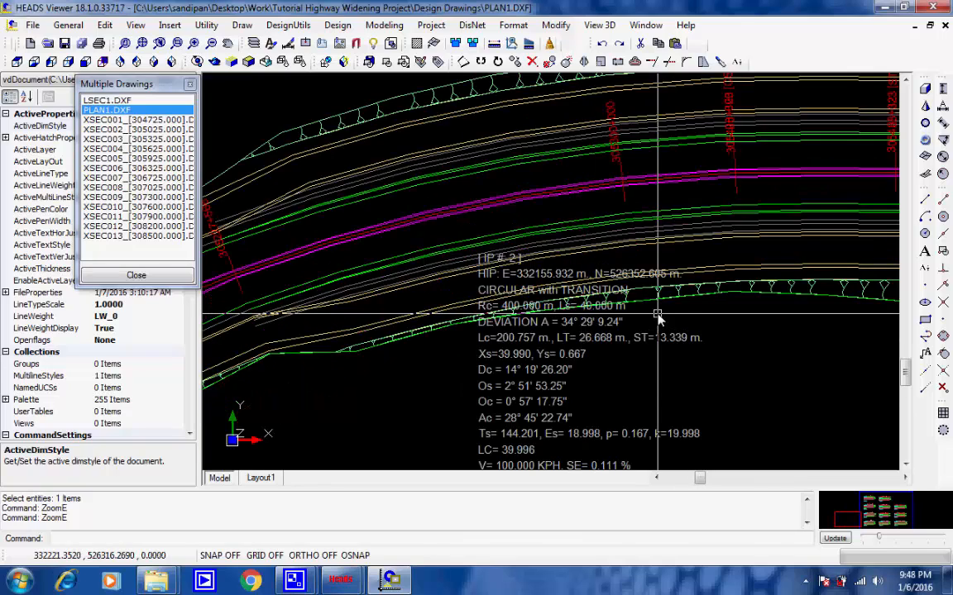
Step: Follow the plan past the IP 3 curve to where the outer service road lines end
scroll(657, 316, "down", 2)
middle_click_drag(717, 296, 434, 291)
middle_click_drag(671, 267, 368, 344)
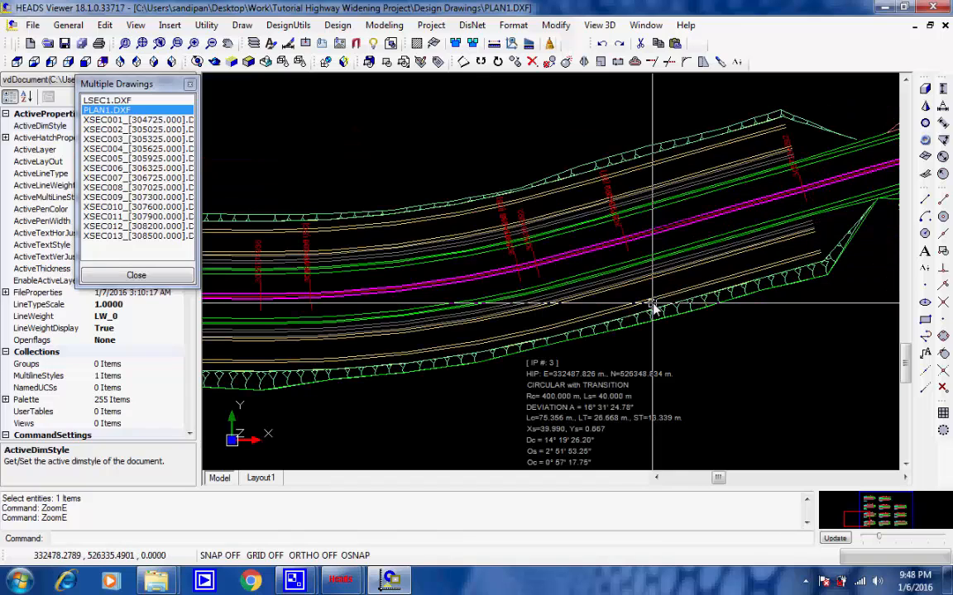
middle_click_drag(654, 308, 506, 323)
middle_click_drag(704, 304, 529, 308)
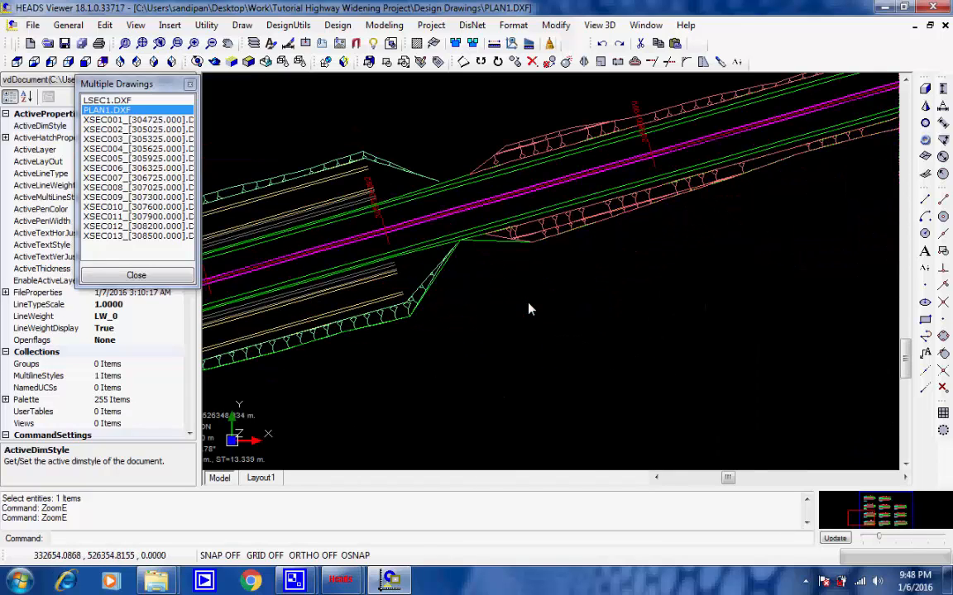
Step: Trace the narrower straight stretch of the plan up to where the outer service road lines resume
middle_click_drag(673, 221, 417, 358)
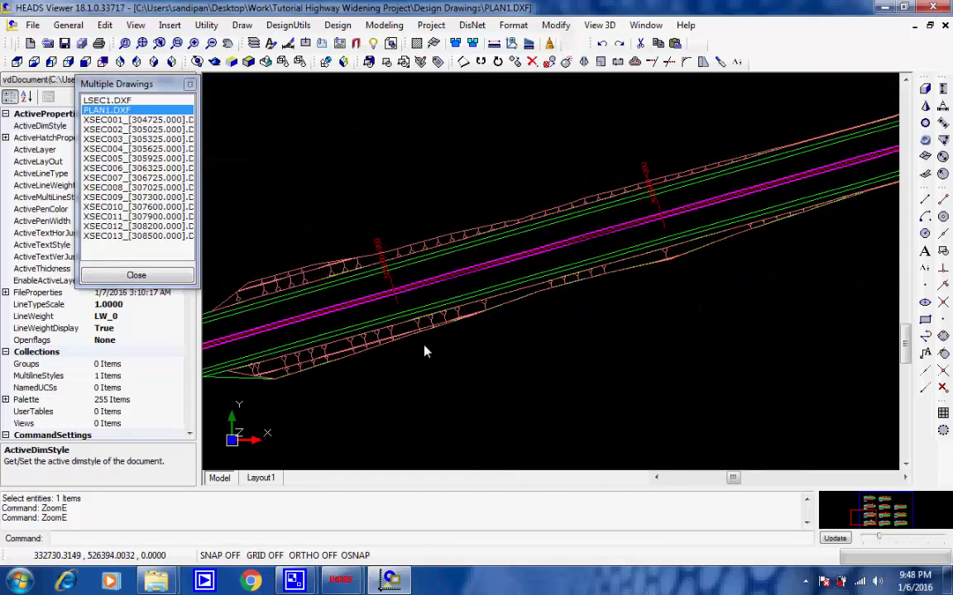
middle_click_drag(778, 237, 347, 365)
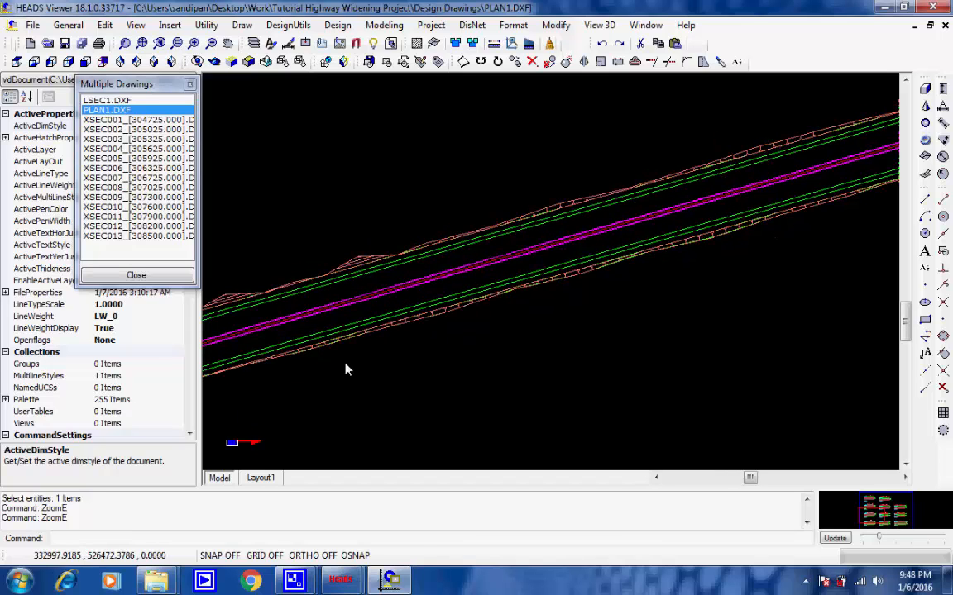
middle_click_drag(700, 277, 337, 369)
middle_click_drag(708, 246, 355, 372)
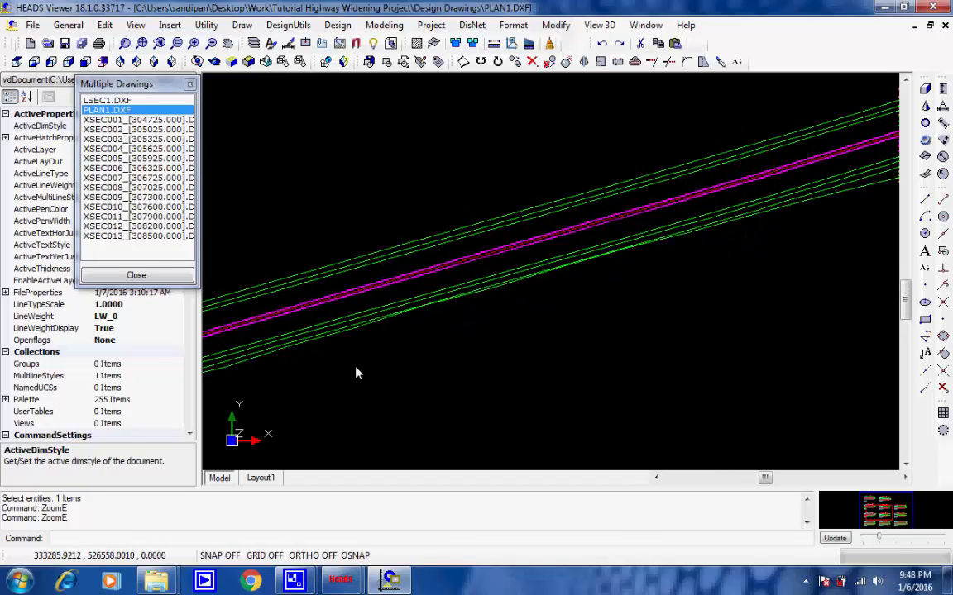
middle_click_drag(718, 274, 411, 354)
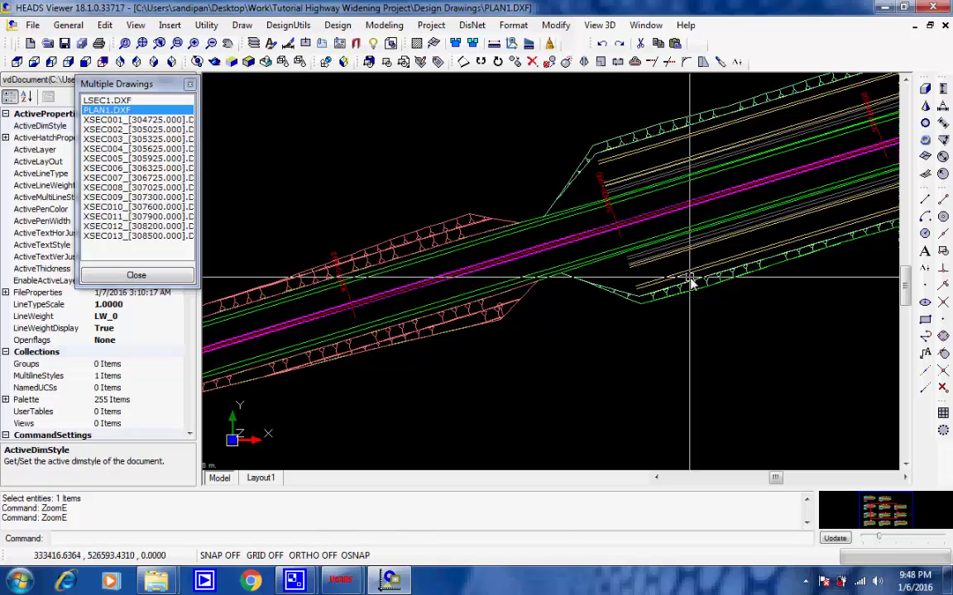
Step: Examine the widened section with service roads along the plan as far as the IP 7 circular curve annotation
mouse_move(691, 280)
middle_mouse_down()
mouse_move(395, 369)
mouse_move(514, 358)
middle_mouse_up()
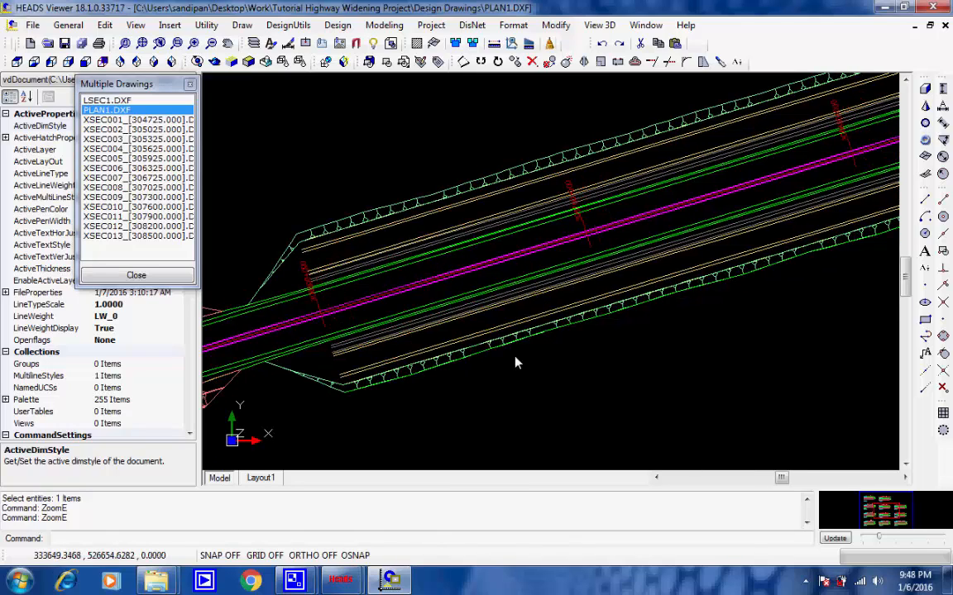
middle_click_drag(777, 266, 343, 392)
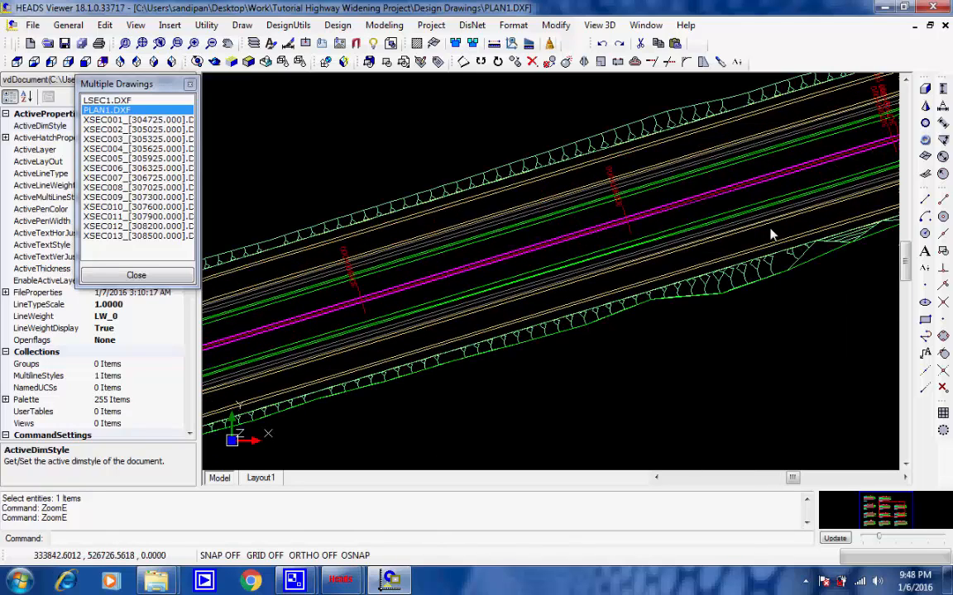
middle_click_drag(770, 234, 367, 327)
mouse_move(801, 246)
middle_mouse_down()
mouse_move(758, 278)
mouse_move(327, 370)
middle_mouse_up()
middle_click_drag(736, 240, 309, 366)
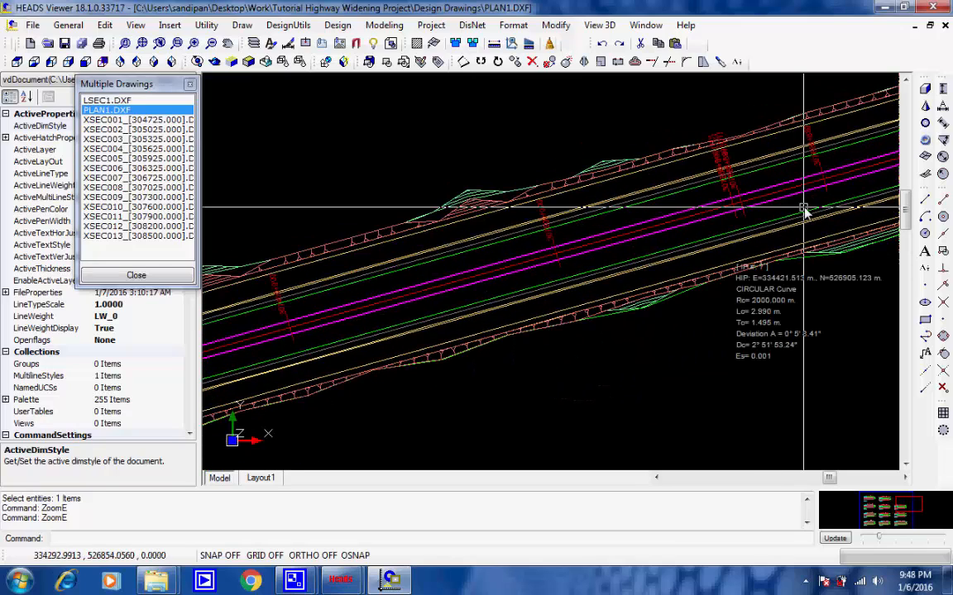
scroll(802, 212, "down", 2)
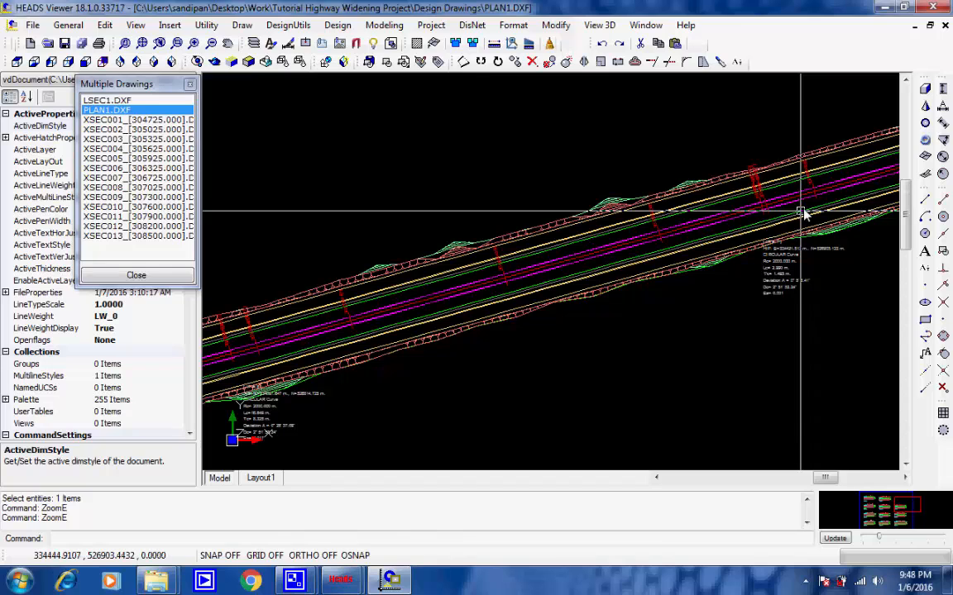
Step: Follow the plan to its end, inspect the IP 11 curve data, End HIP and final chainage labels, and return to the full extents
middle_click_drag(801, 212, 418, 280)
middle_click_drag(762, 190, 372, 317)
middle_click_drag(731, 242, 213, 370)
mouse_move(780, 181)
middle_mouse_down()
mouse_move(331, 415)
mouse_move(476, 346)
middle_mouse_up()
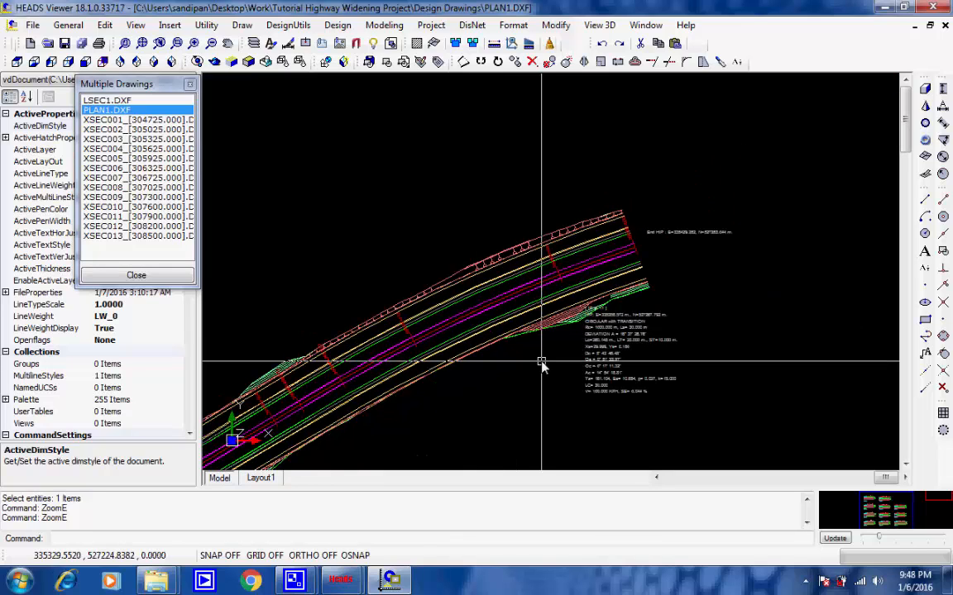
scroll(588, 348, "up", 2)
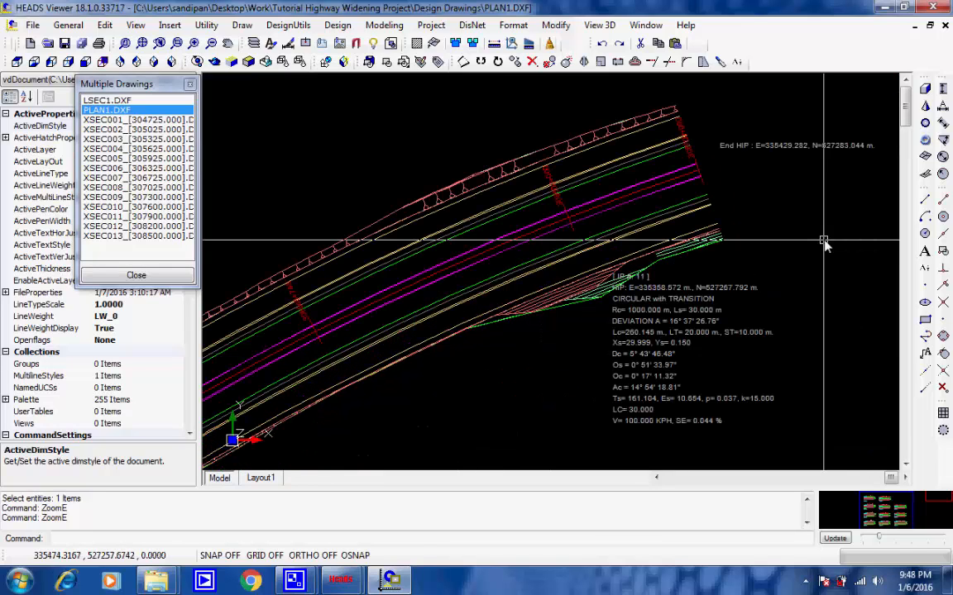
middle_click_drag(740, 216, 716, 211)
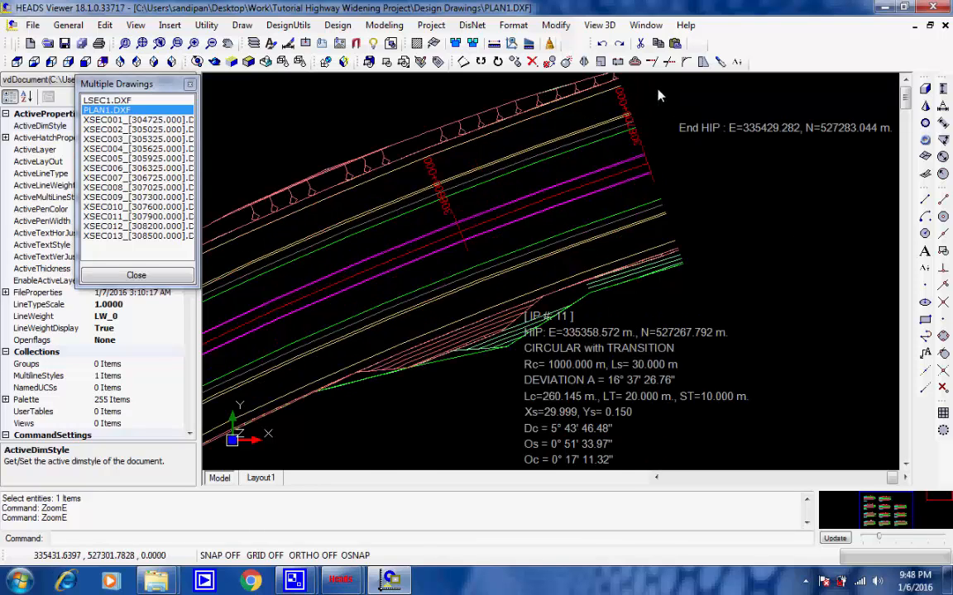
scroll(659, 91, "up", 3)
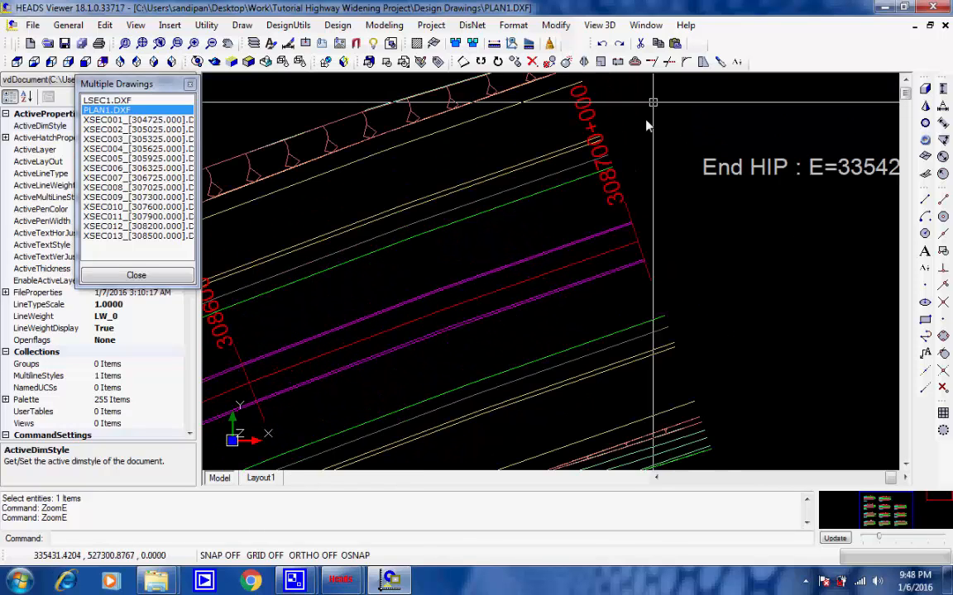
scroll(640, 137, "down", 2)
scroll(637, 157, "down", 2)
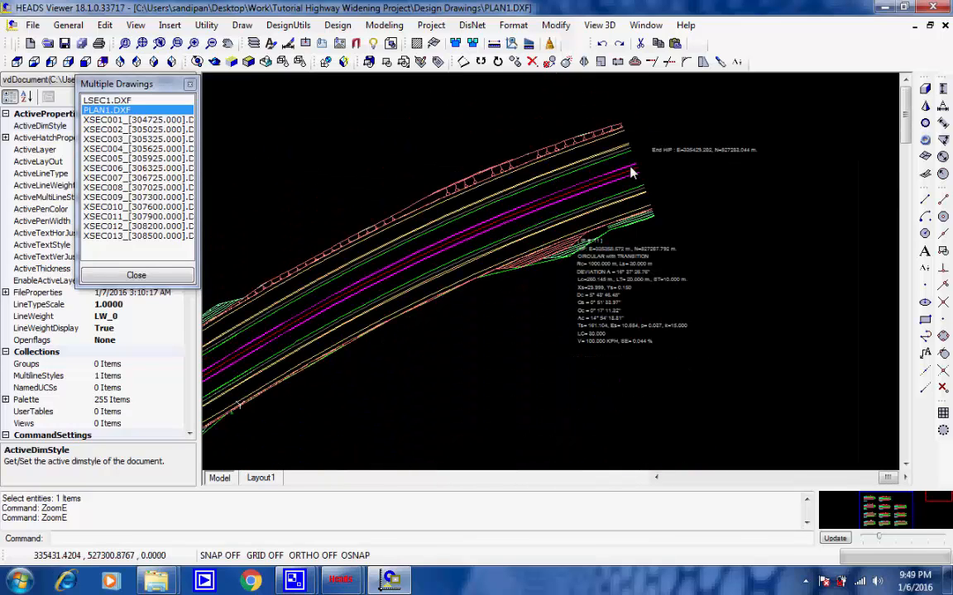
left_click(142, 43)
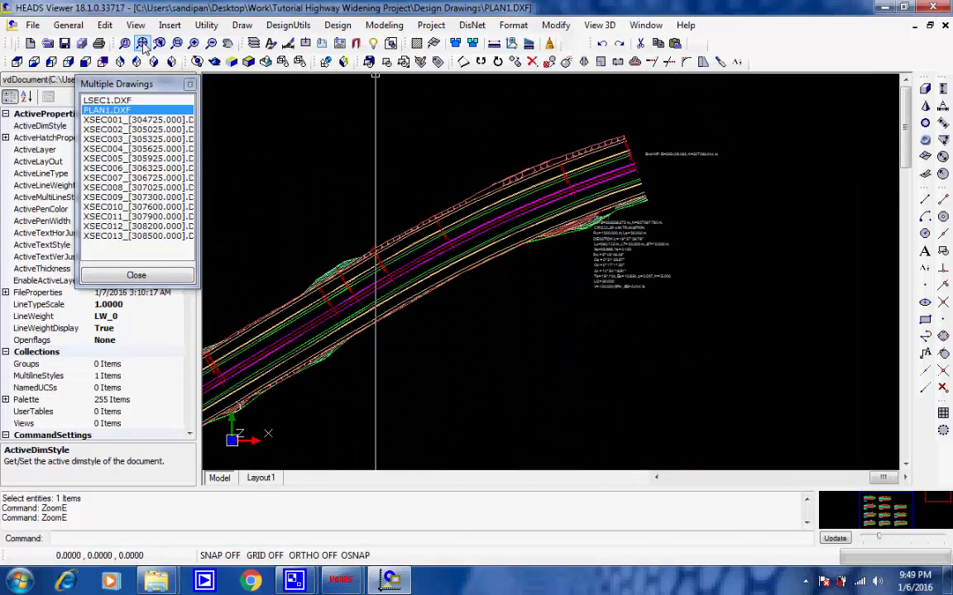
Step: Display the XSEC001 cross section drawing and examine the levels and offsets of the section at chainage 304850.000
left_click(120, 121)
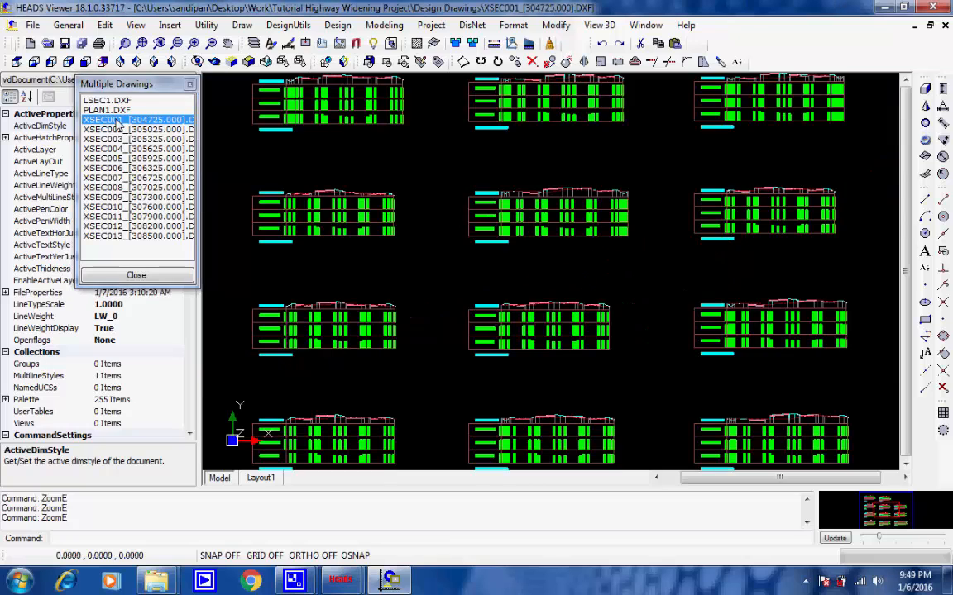
left_click(547, 369)
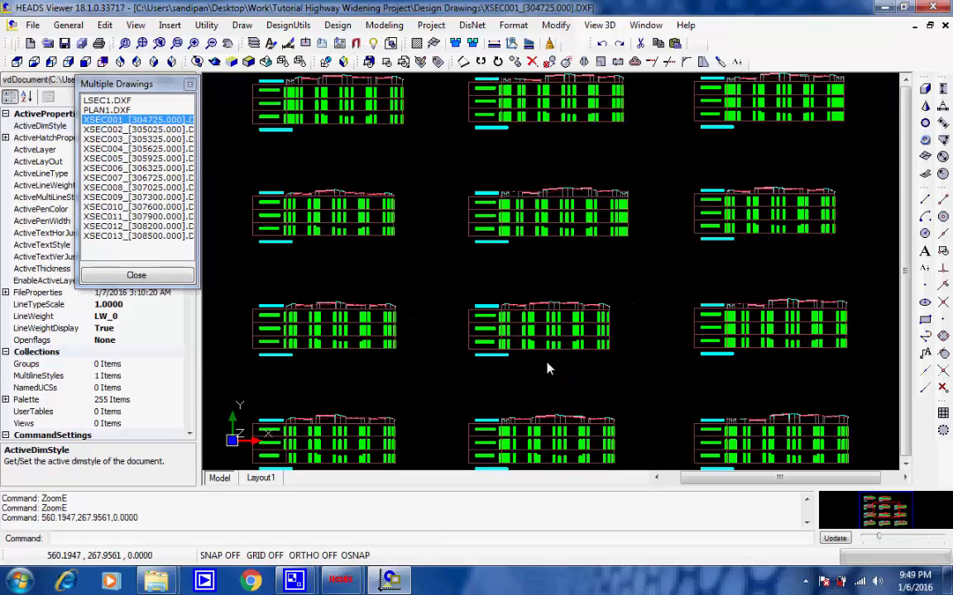
scroll(547, 370, "up", 8)
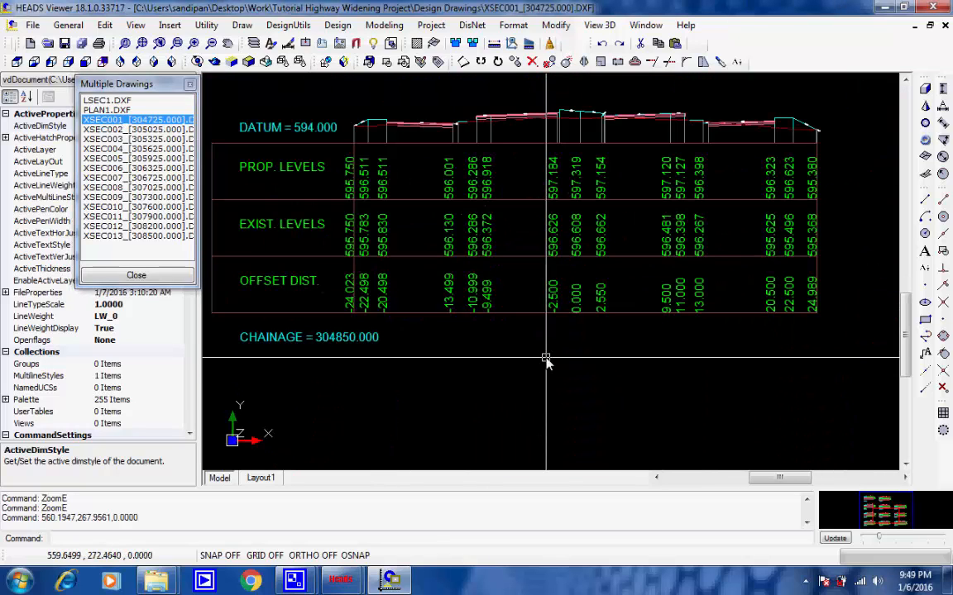
middle_click_drag(542, 393, 591, 412)
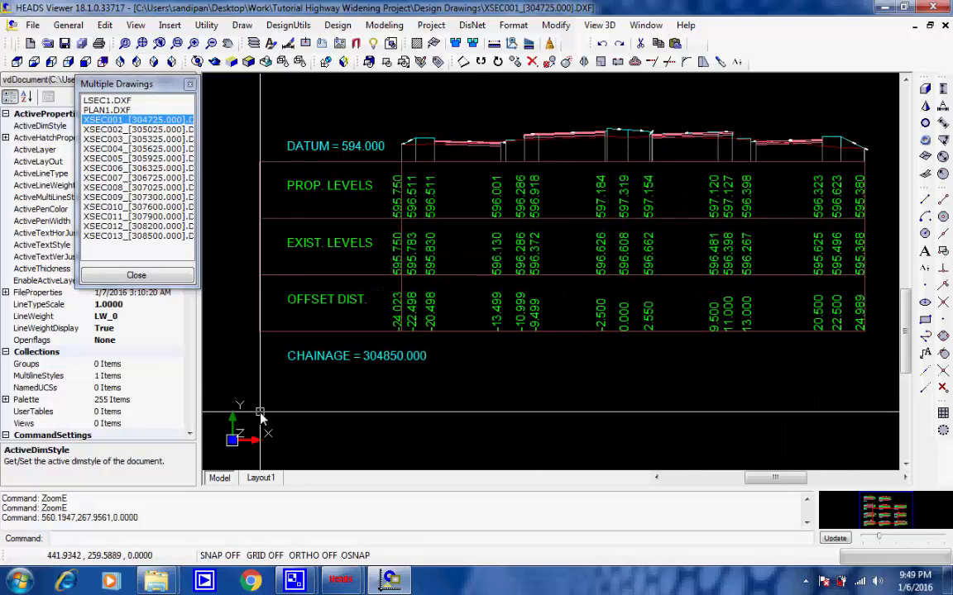
Step: Review the XSEC005 and XSEC008 cross section drawings, examining the section at chainage 307150.000 in XSEC008 closely
left_click(116, 160)
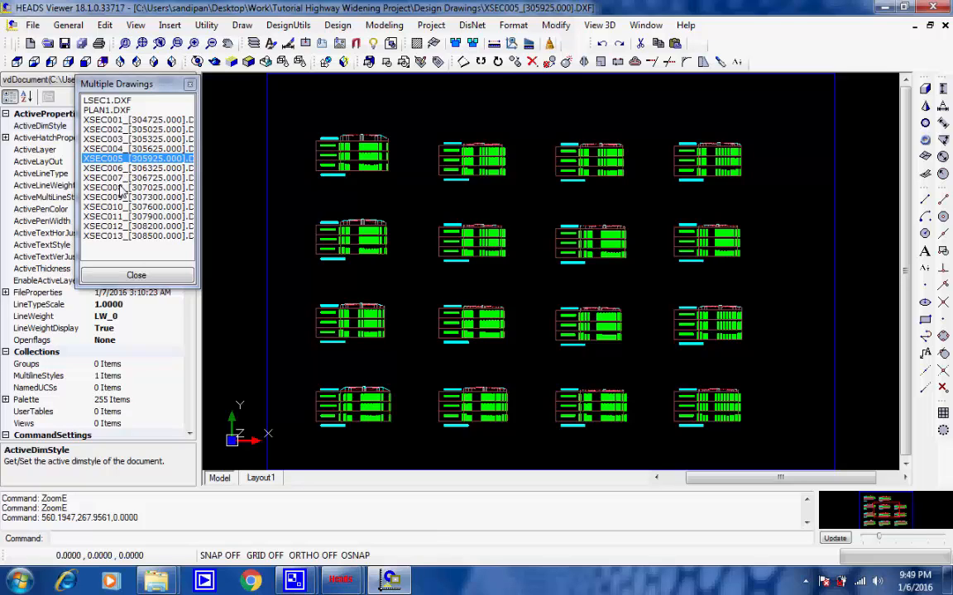
left_click(122, 188)
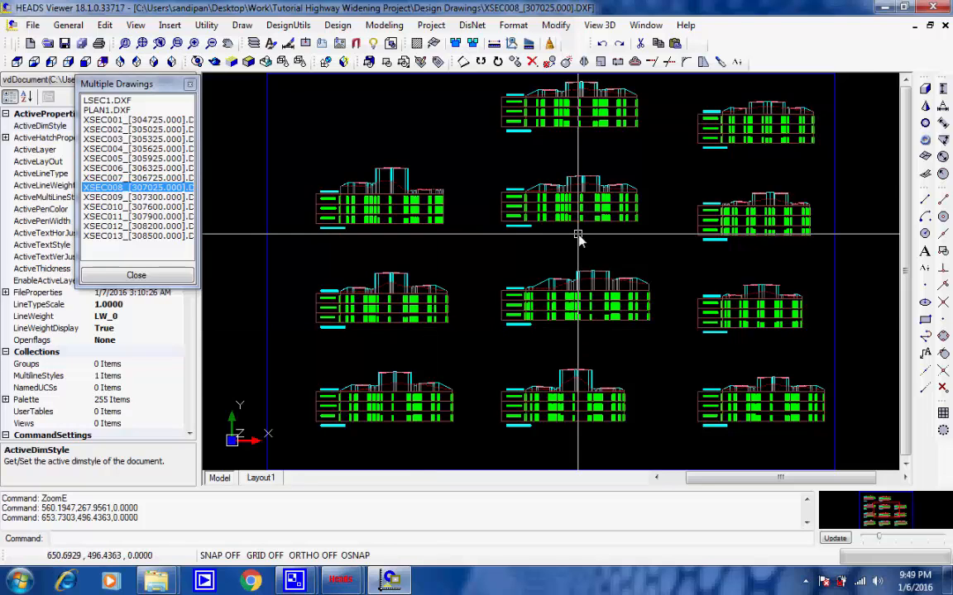
scroll(579, 237, "up", 3)
scroll(612, 138, "up", 2)
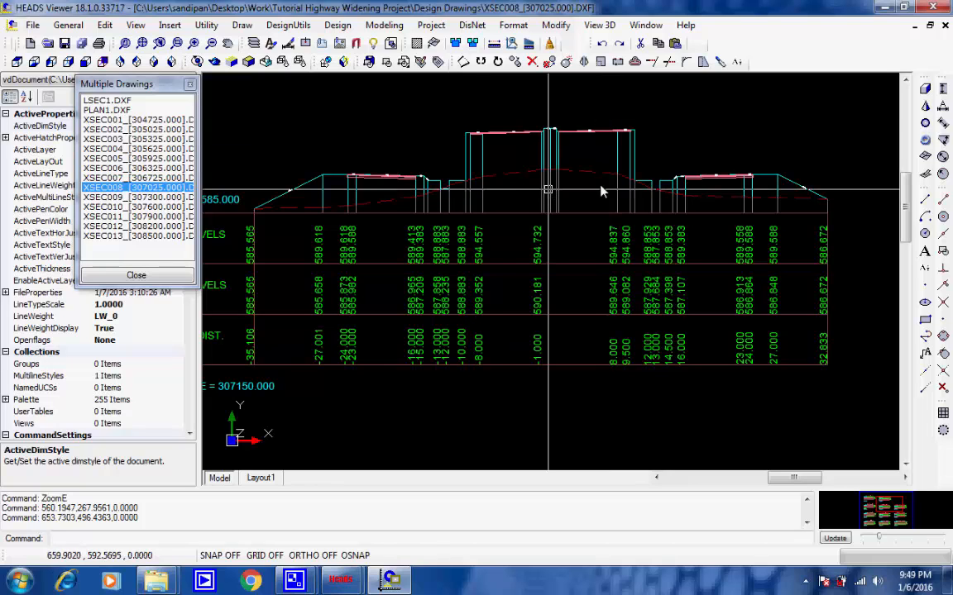
Step: Finish viewing XSEC008, display the XSEC006 cross section drawing and examine the levels and offsets at chainage 306575.000
middle_click_drag(549, 191, 625, 191)
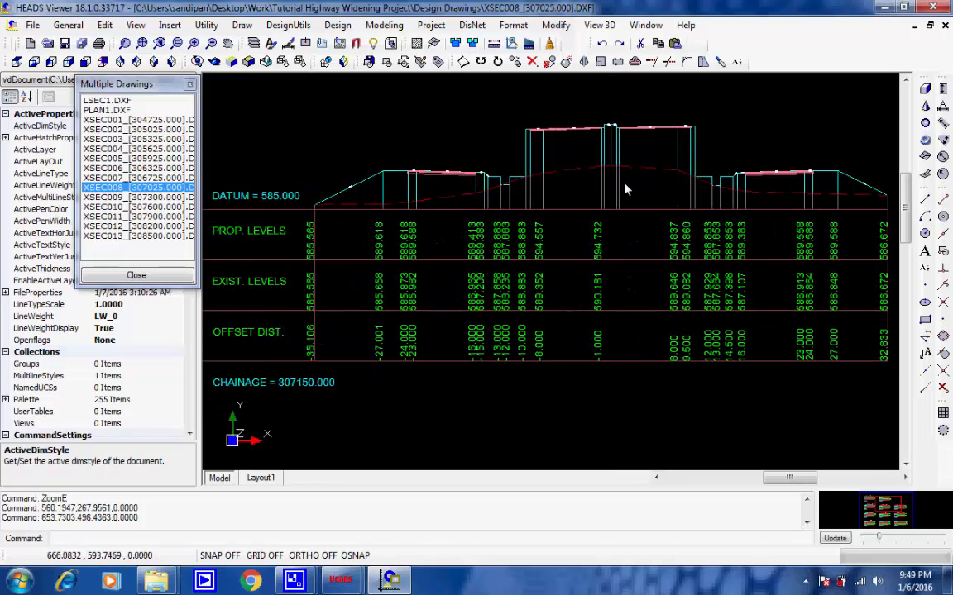
left_click(141, 167)
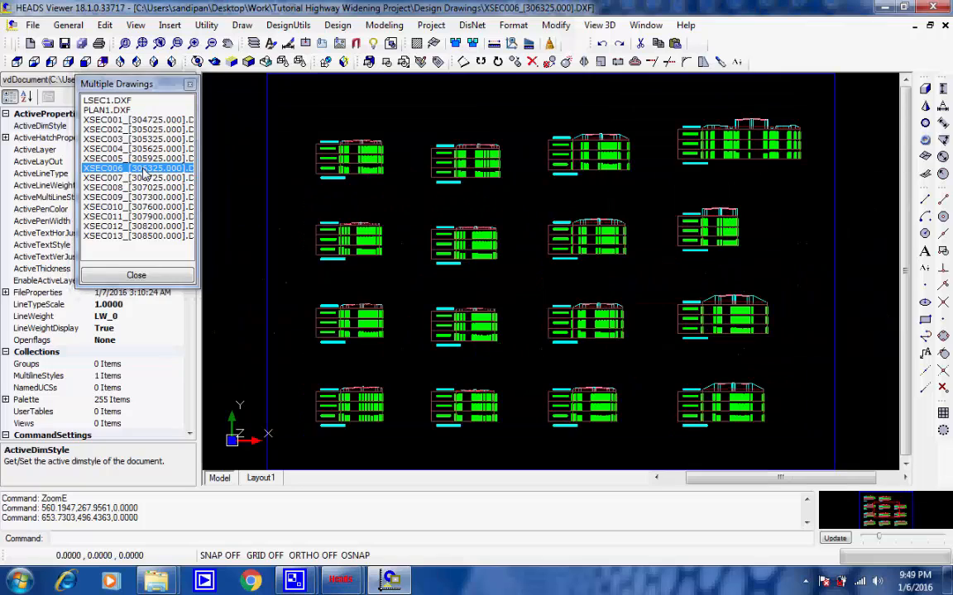
left_click(589, 272)
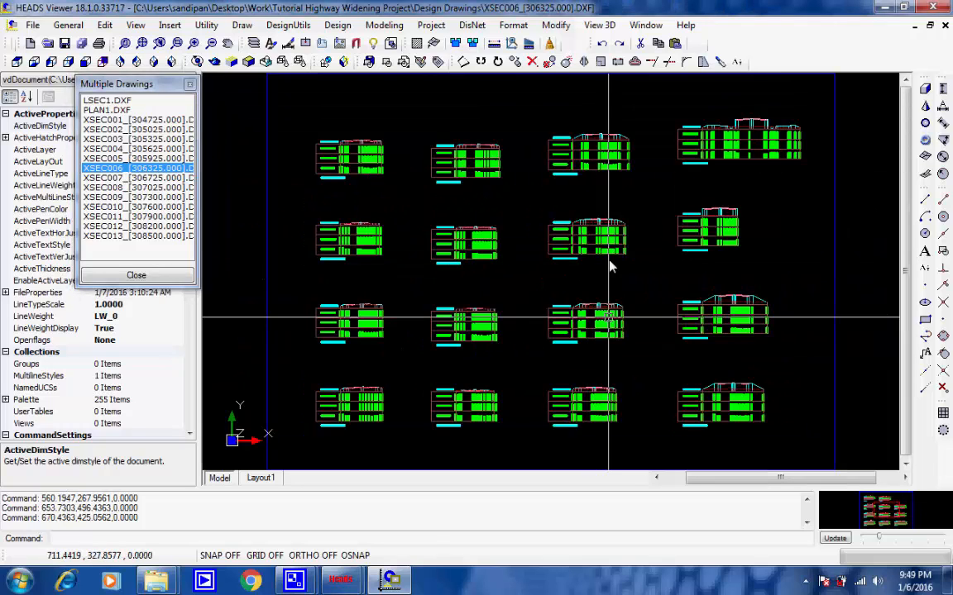
scroll(616, 248, "up", 2)
scroll(621, 241, "up", 5)
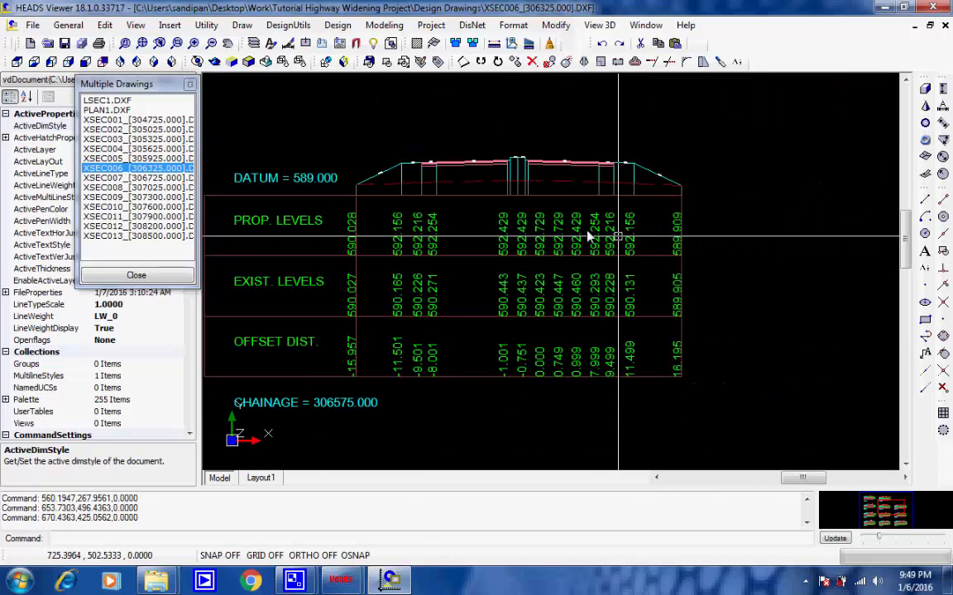
scroll(512, 223, "down", 1)
scroll(532, 215, "up", 2)
scroll(583, 220, "down", 3)
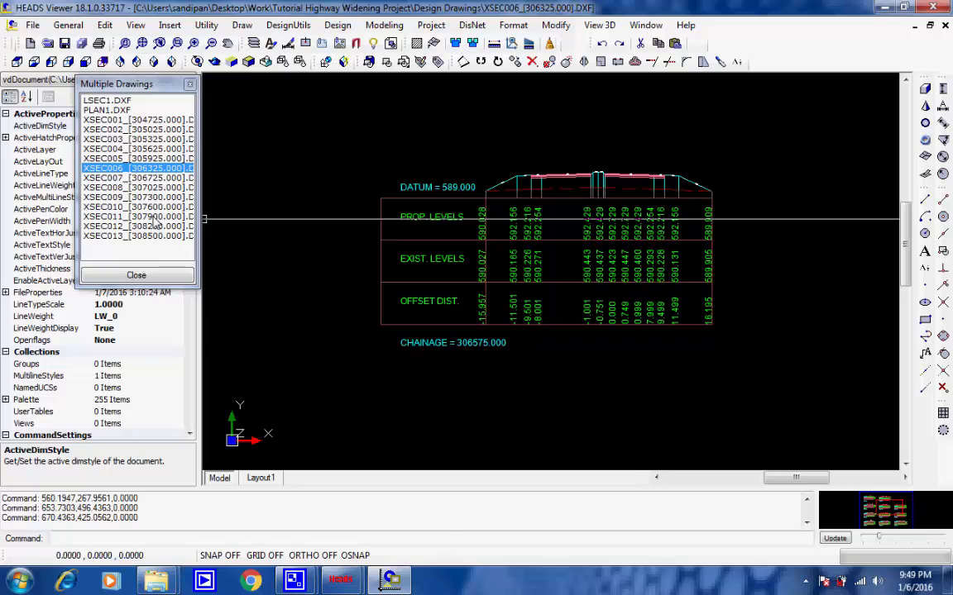
Step: Display the XSEC011 cross section drawing and examine the levels and offsets of the section at chainage 308175.000
left_click(139, 217)
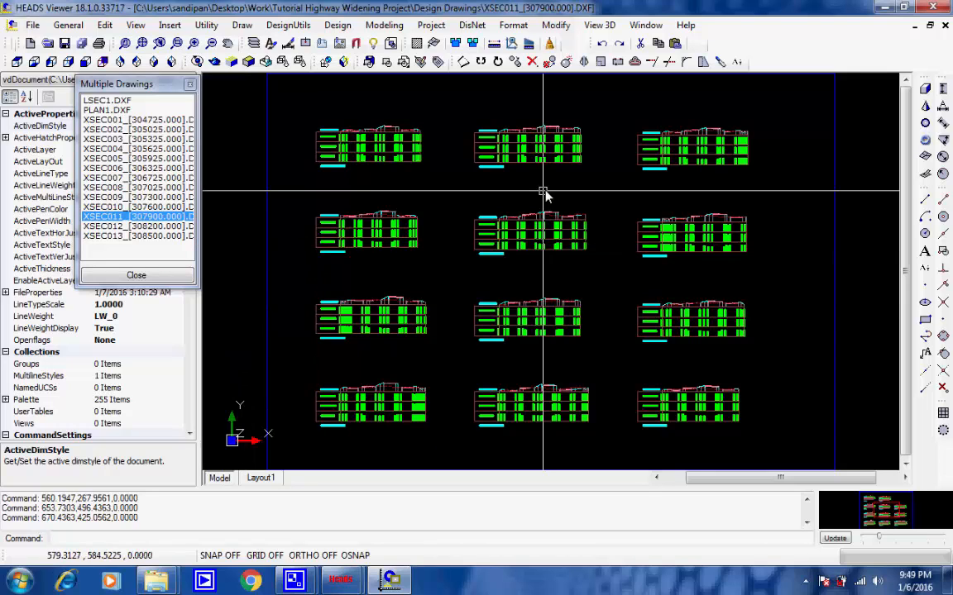
left_click(708, 179)
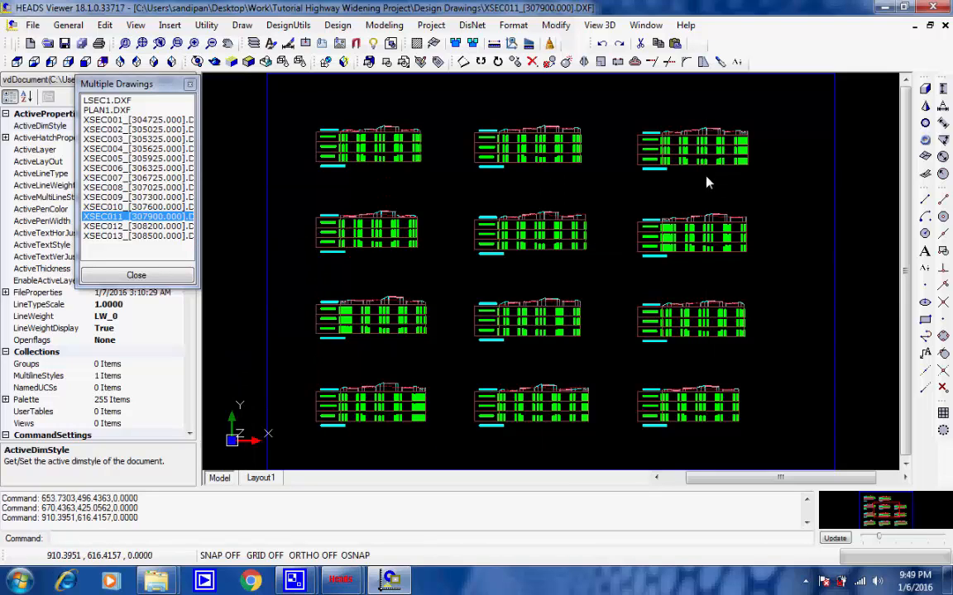
scroll(710, 178, "up", 3)
scroll(728, 93, "up", 5)
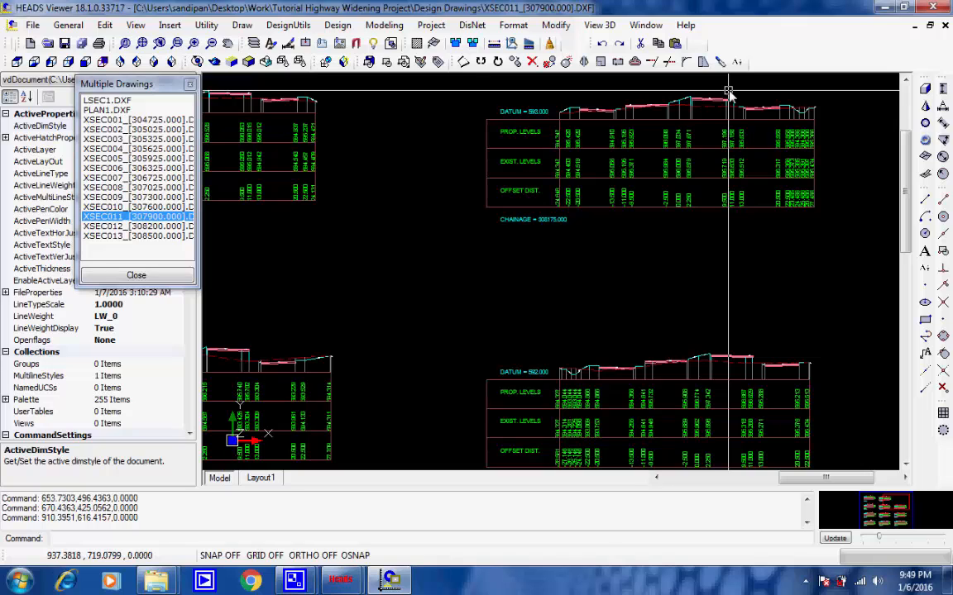
scroll(670, 100, "down", 2)
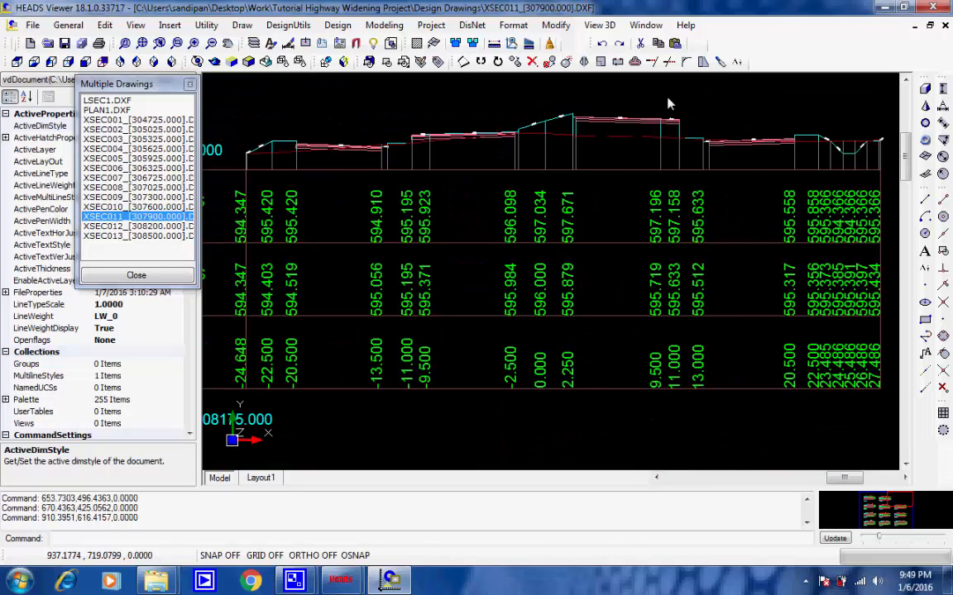
scroll(670, 100, "down", 2)
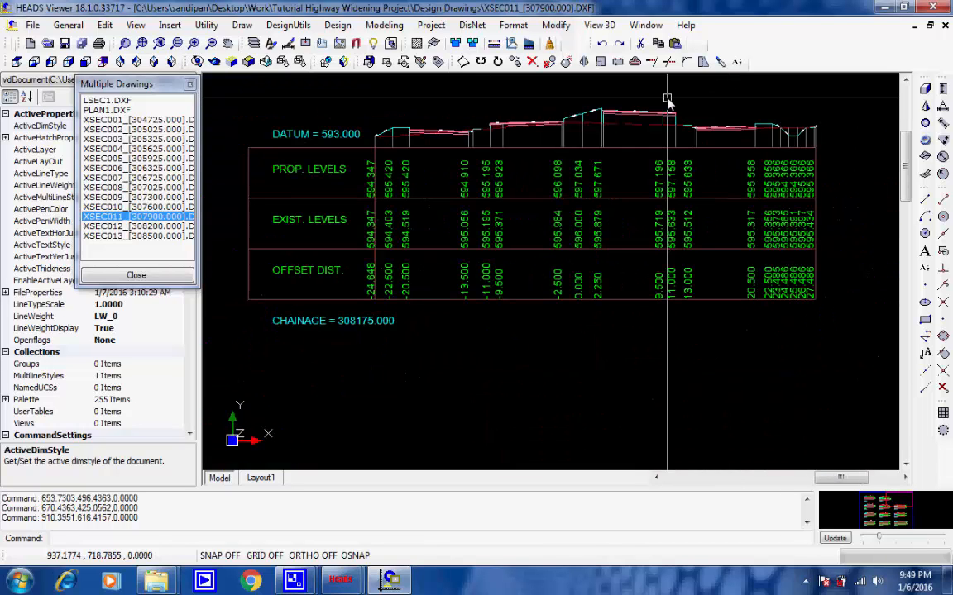
Step: Display the XSEC012 and XSEC013 cross section drawings in turn to review their section layouts
left_click(125, 226)
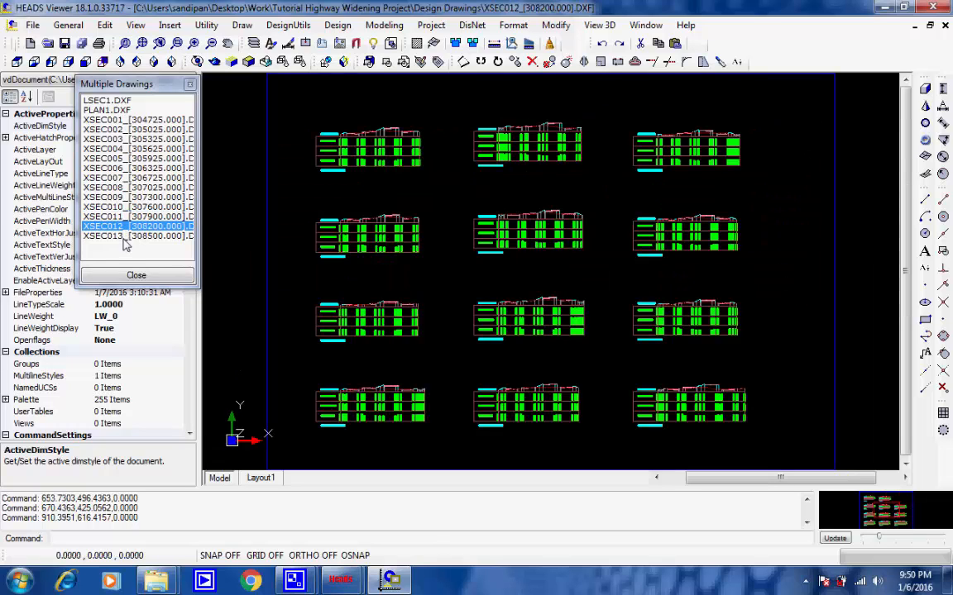
left_click(125, 238)
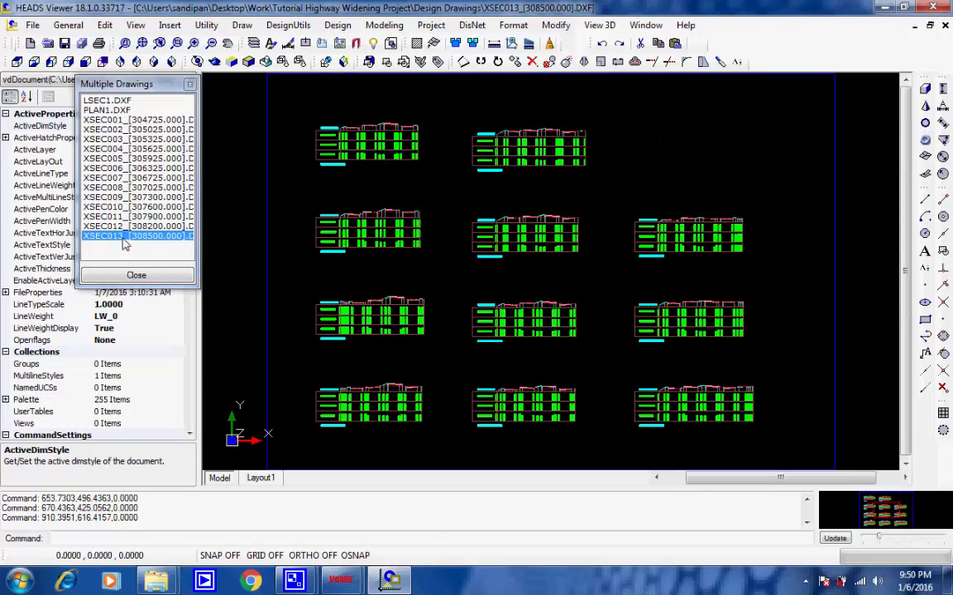
left_click(351, 182)
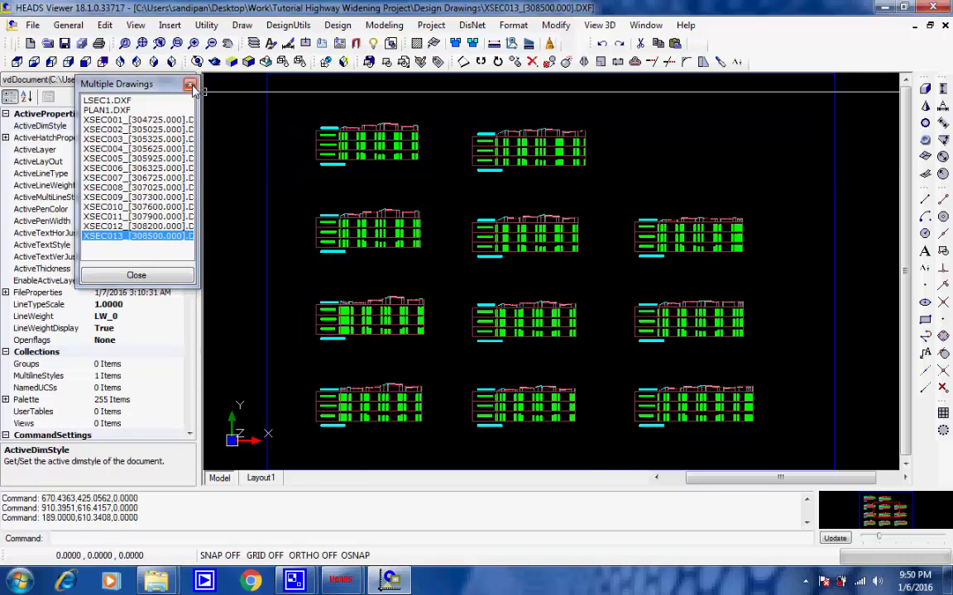
Step: Review the file formats available for saving the XSEC013 drawing under another type, and leave without saving
left_click(32, 25)
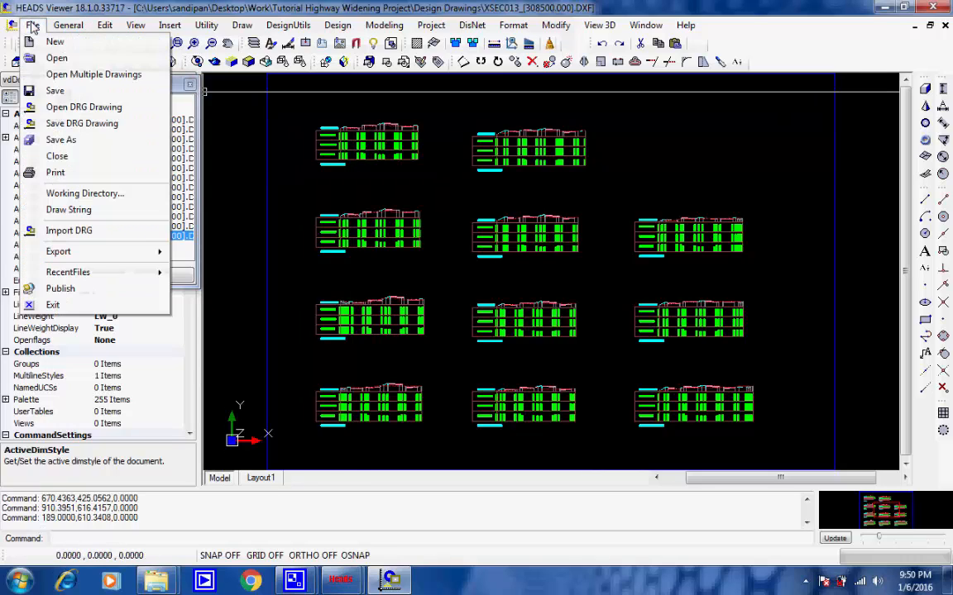
left_click(116, 140)
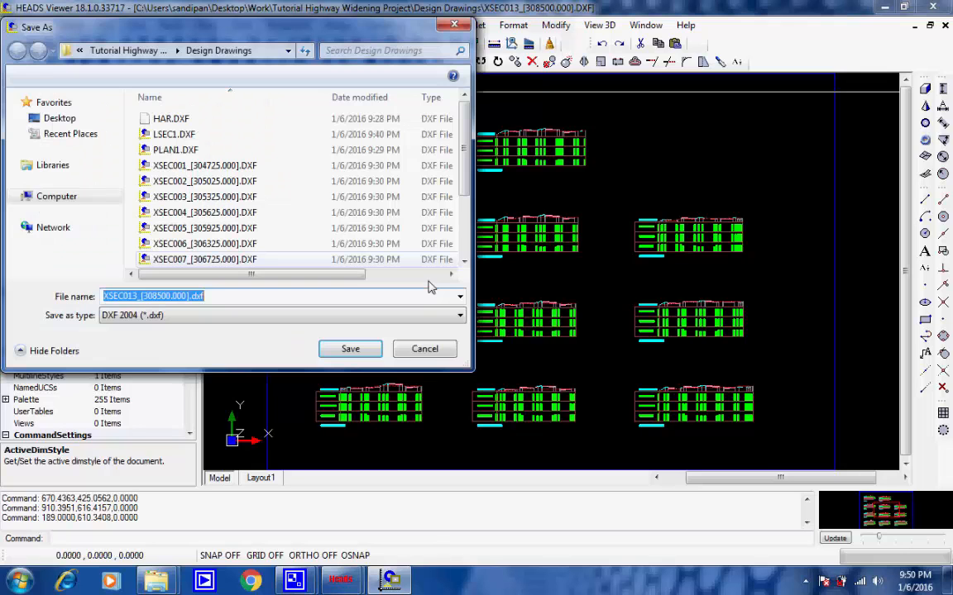
left_click(460, 316)
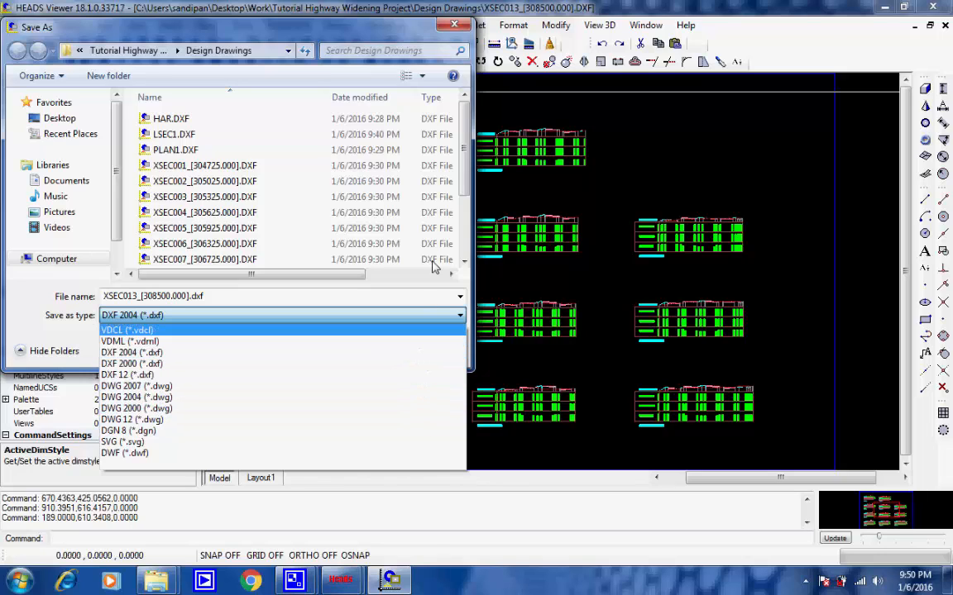
left_click(414, 319)
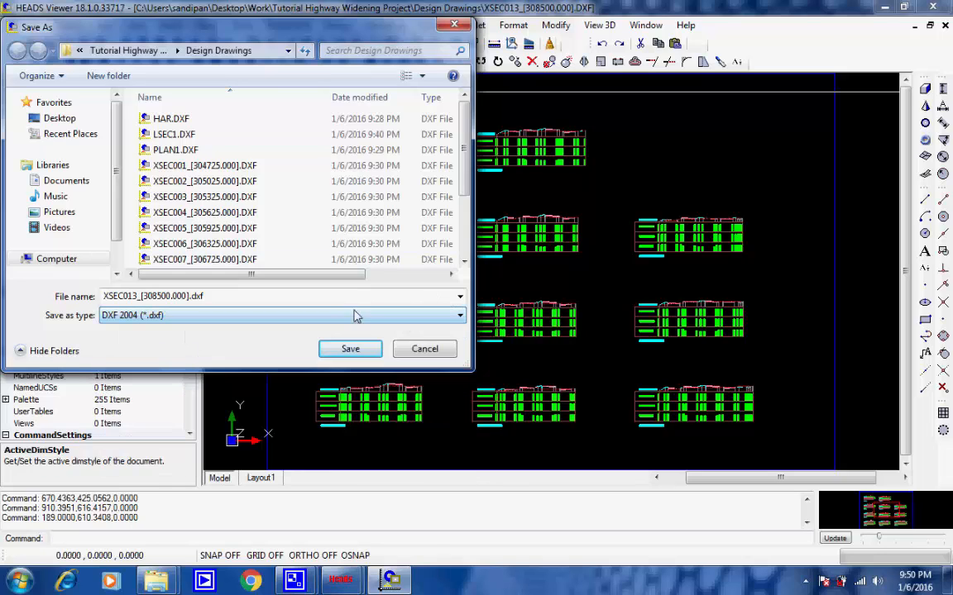
left_click(422, 350)
Step: Close the set of multiple drawings without saving them
left_click(189, 84)
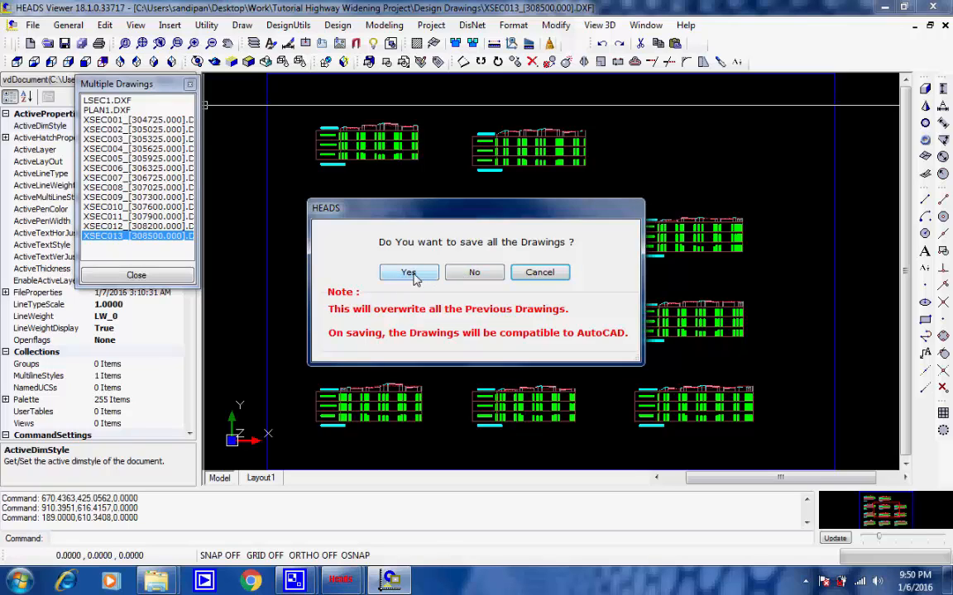
left_click(472, 273)
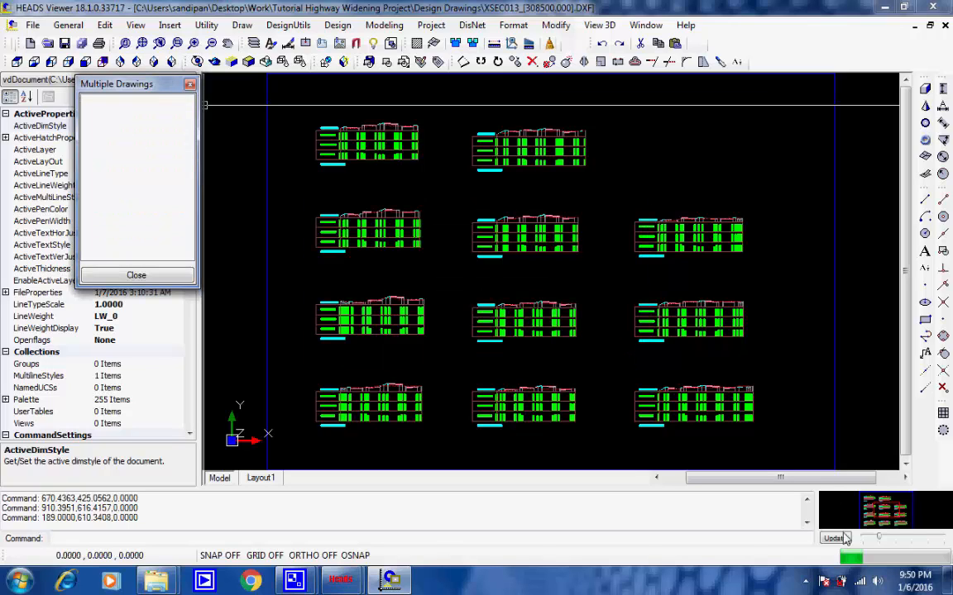
left_click(805, 581)
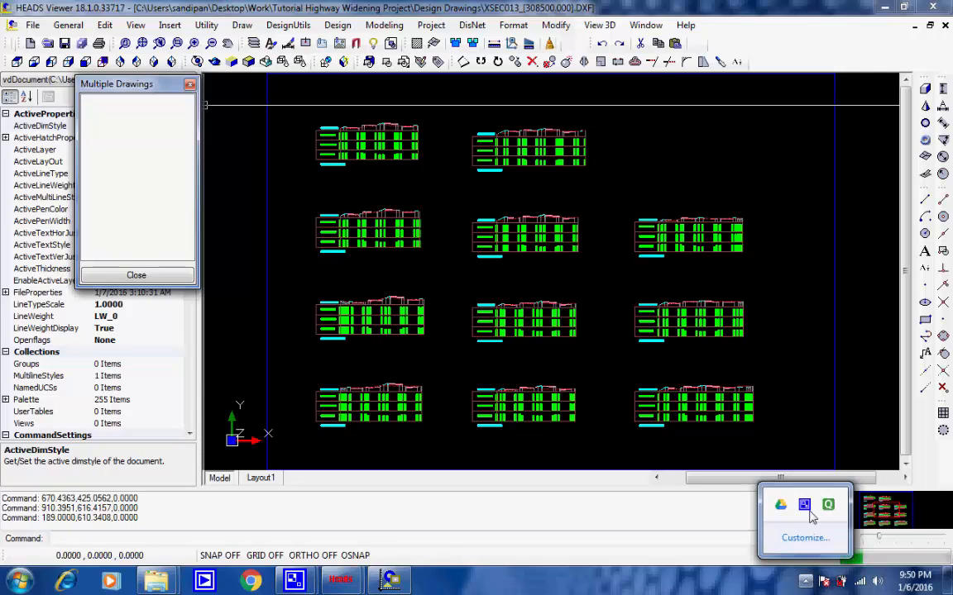
left_click(807, 507)
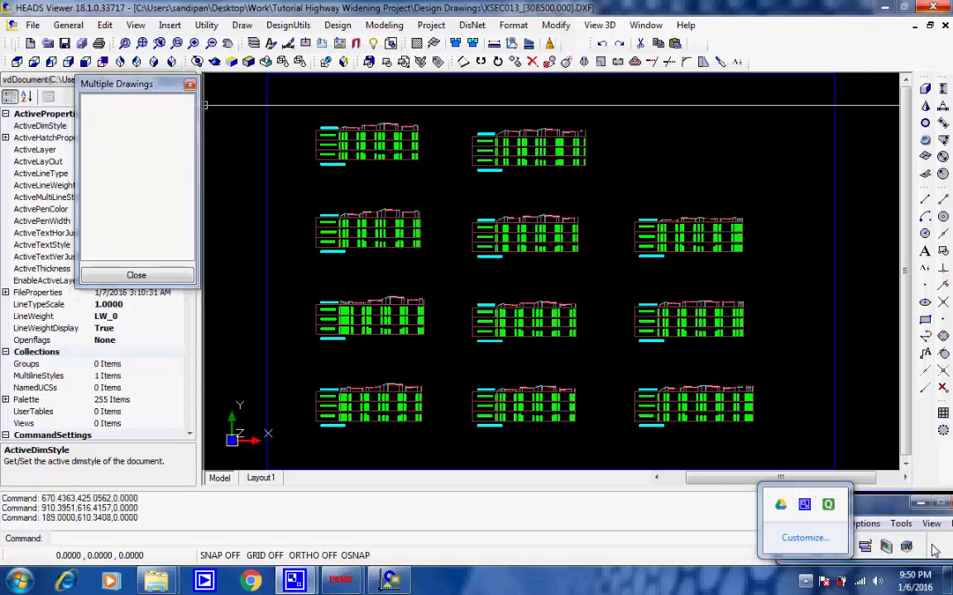
left_click(884, 549)
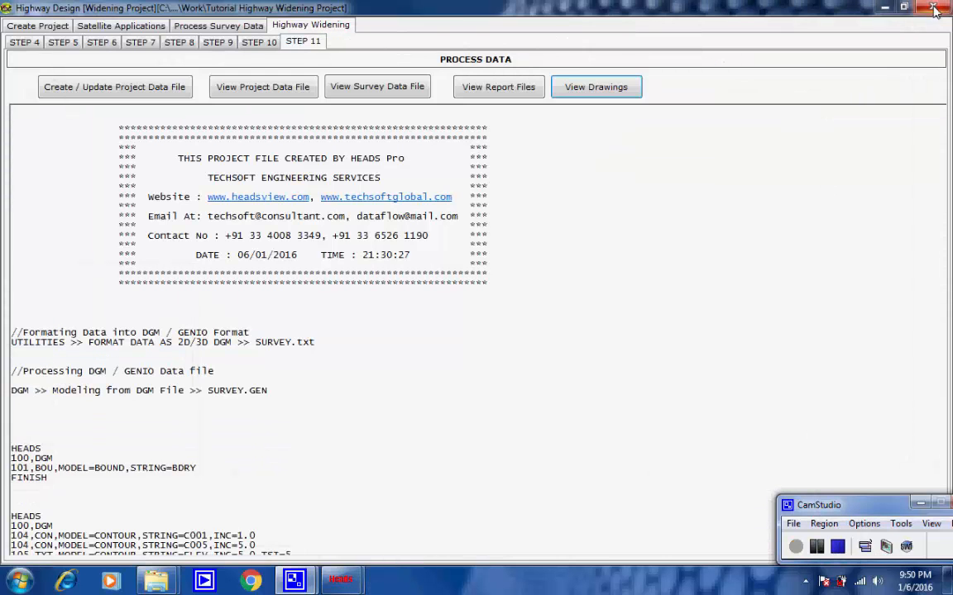
Step: Close the highway widening project, saving its project data file, and bring the HEADS Pro main window forward
left_click(935, 10)
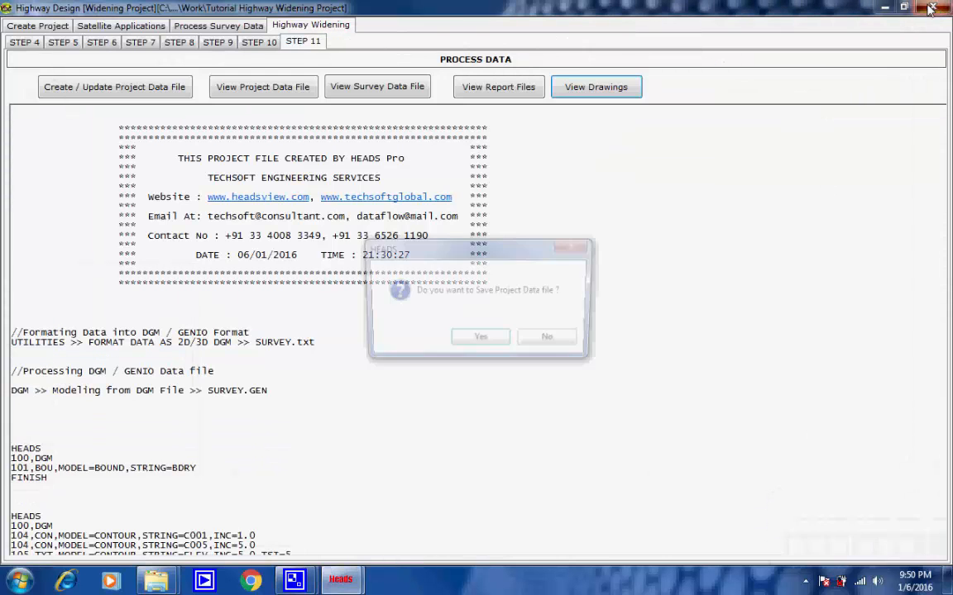
left_click(494, 347)
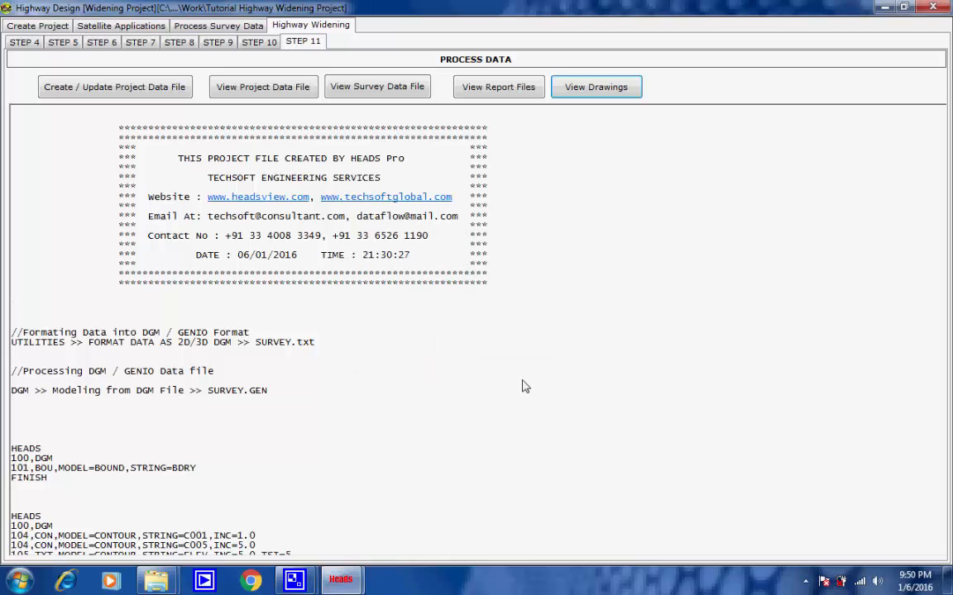
left_click(805, 585)
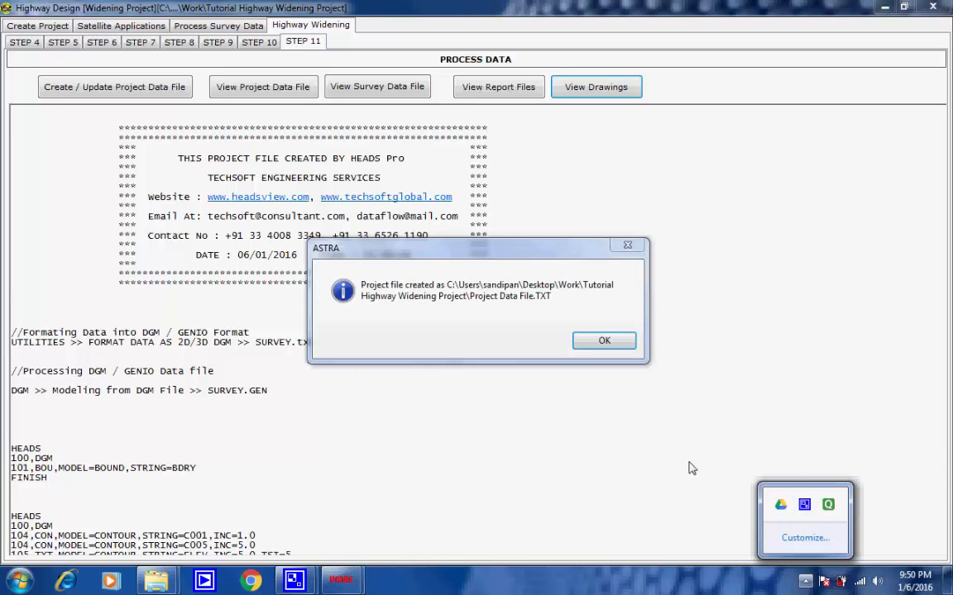
left_click(608, 340)
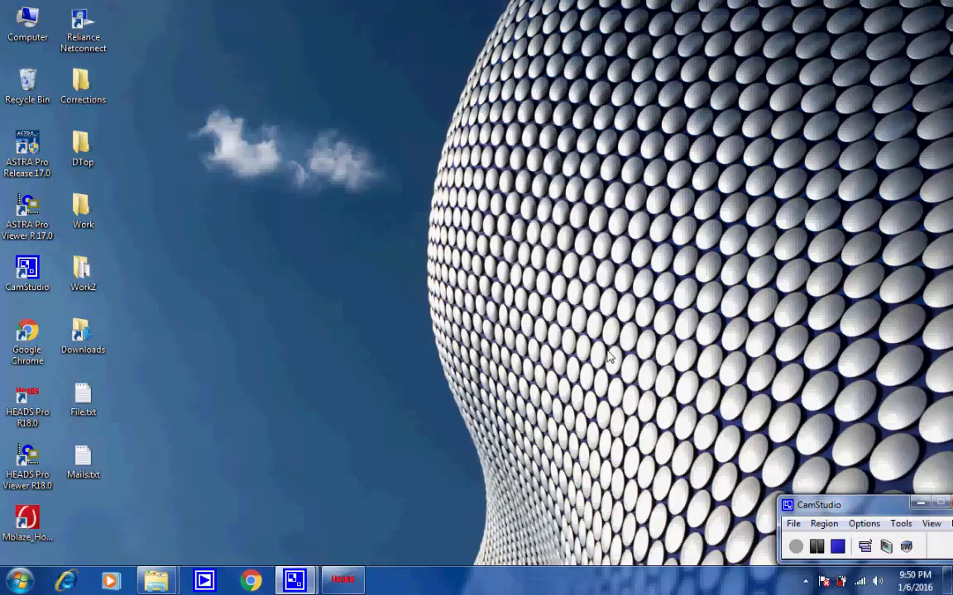
left_click(342, 578)
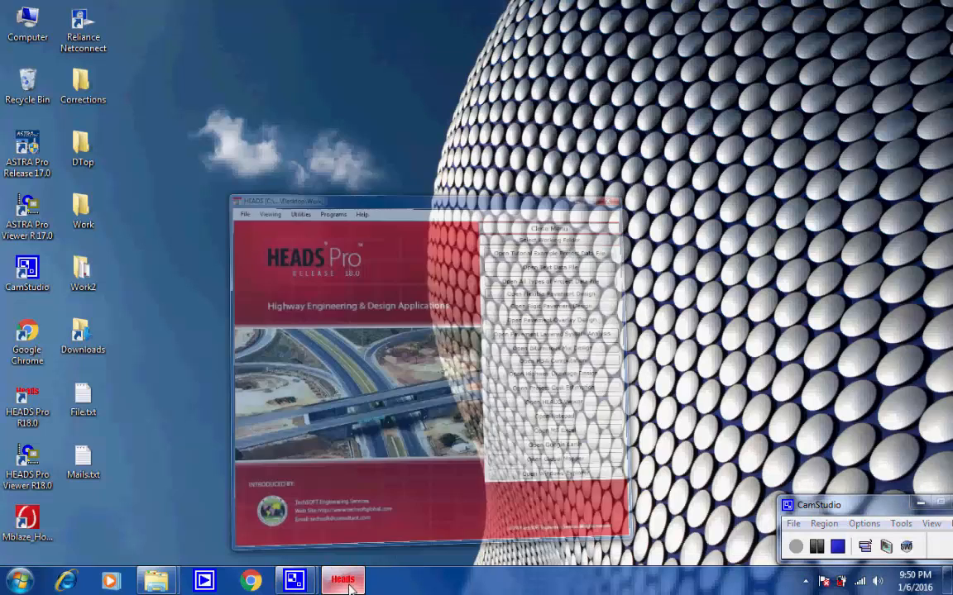